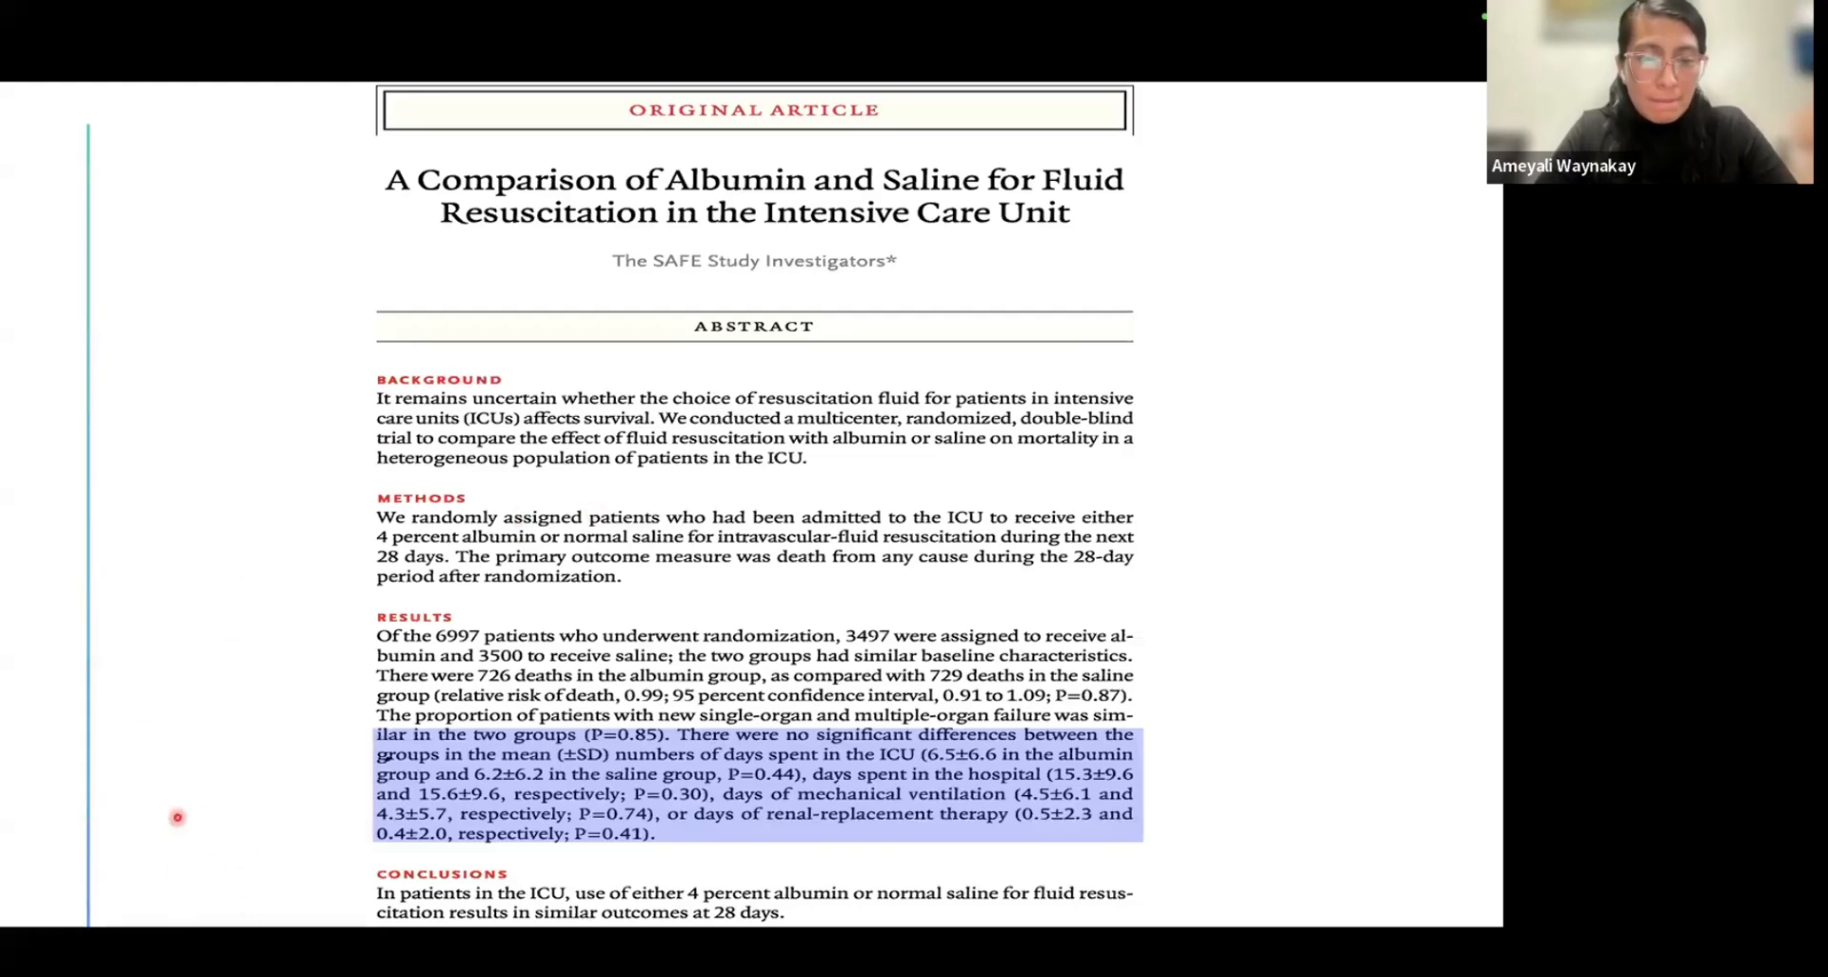
Advance past the SPSS practice slide, end the slide show and switch from PowerPoint to the desktop
key("Right")
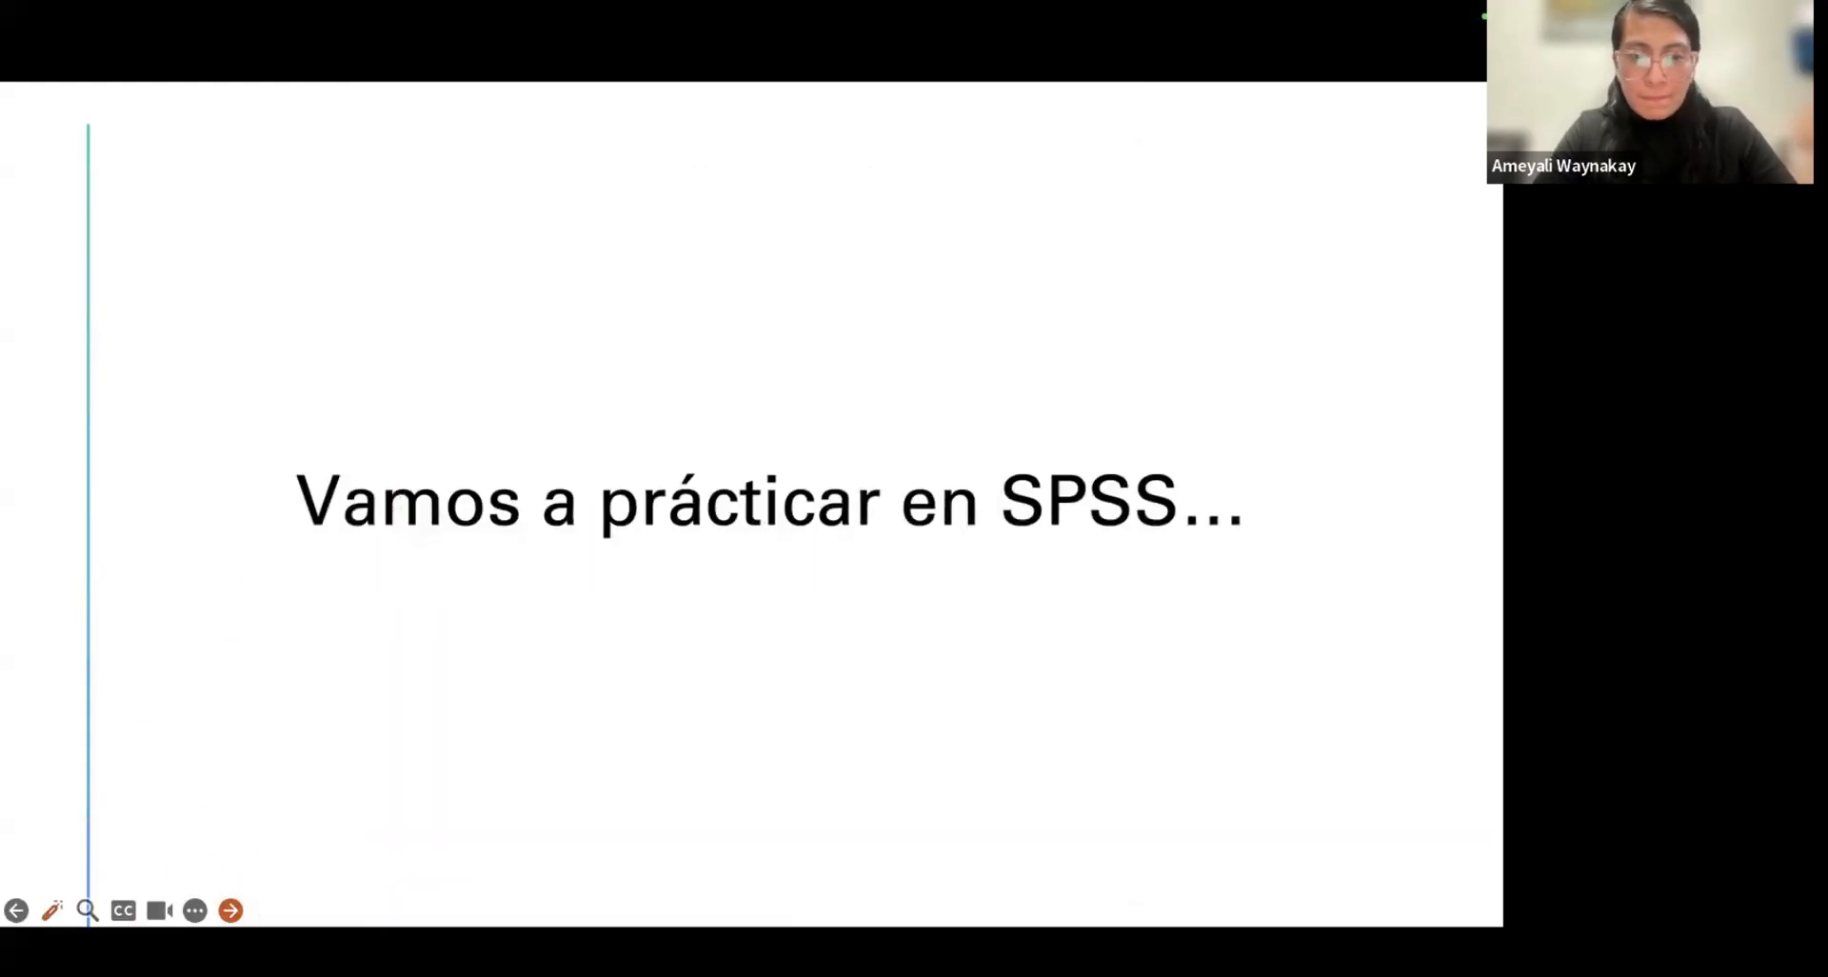
left_click(231, 910)
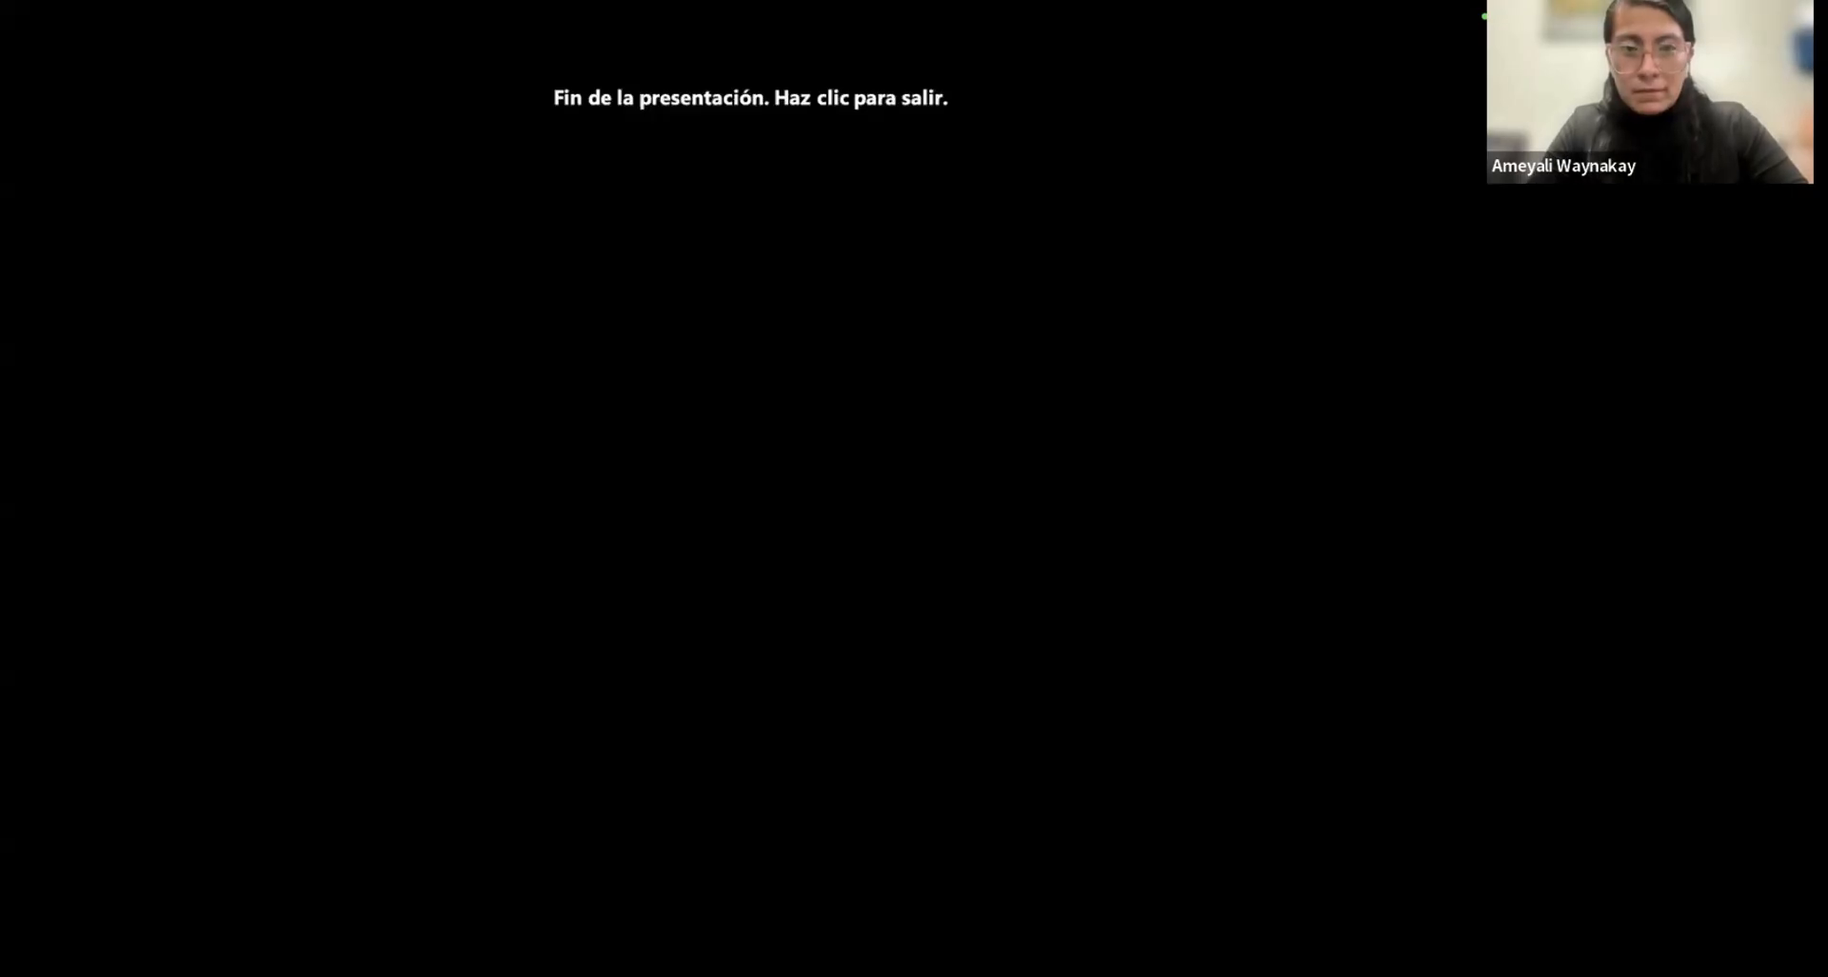
left_click(195, 14)
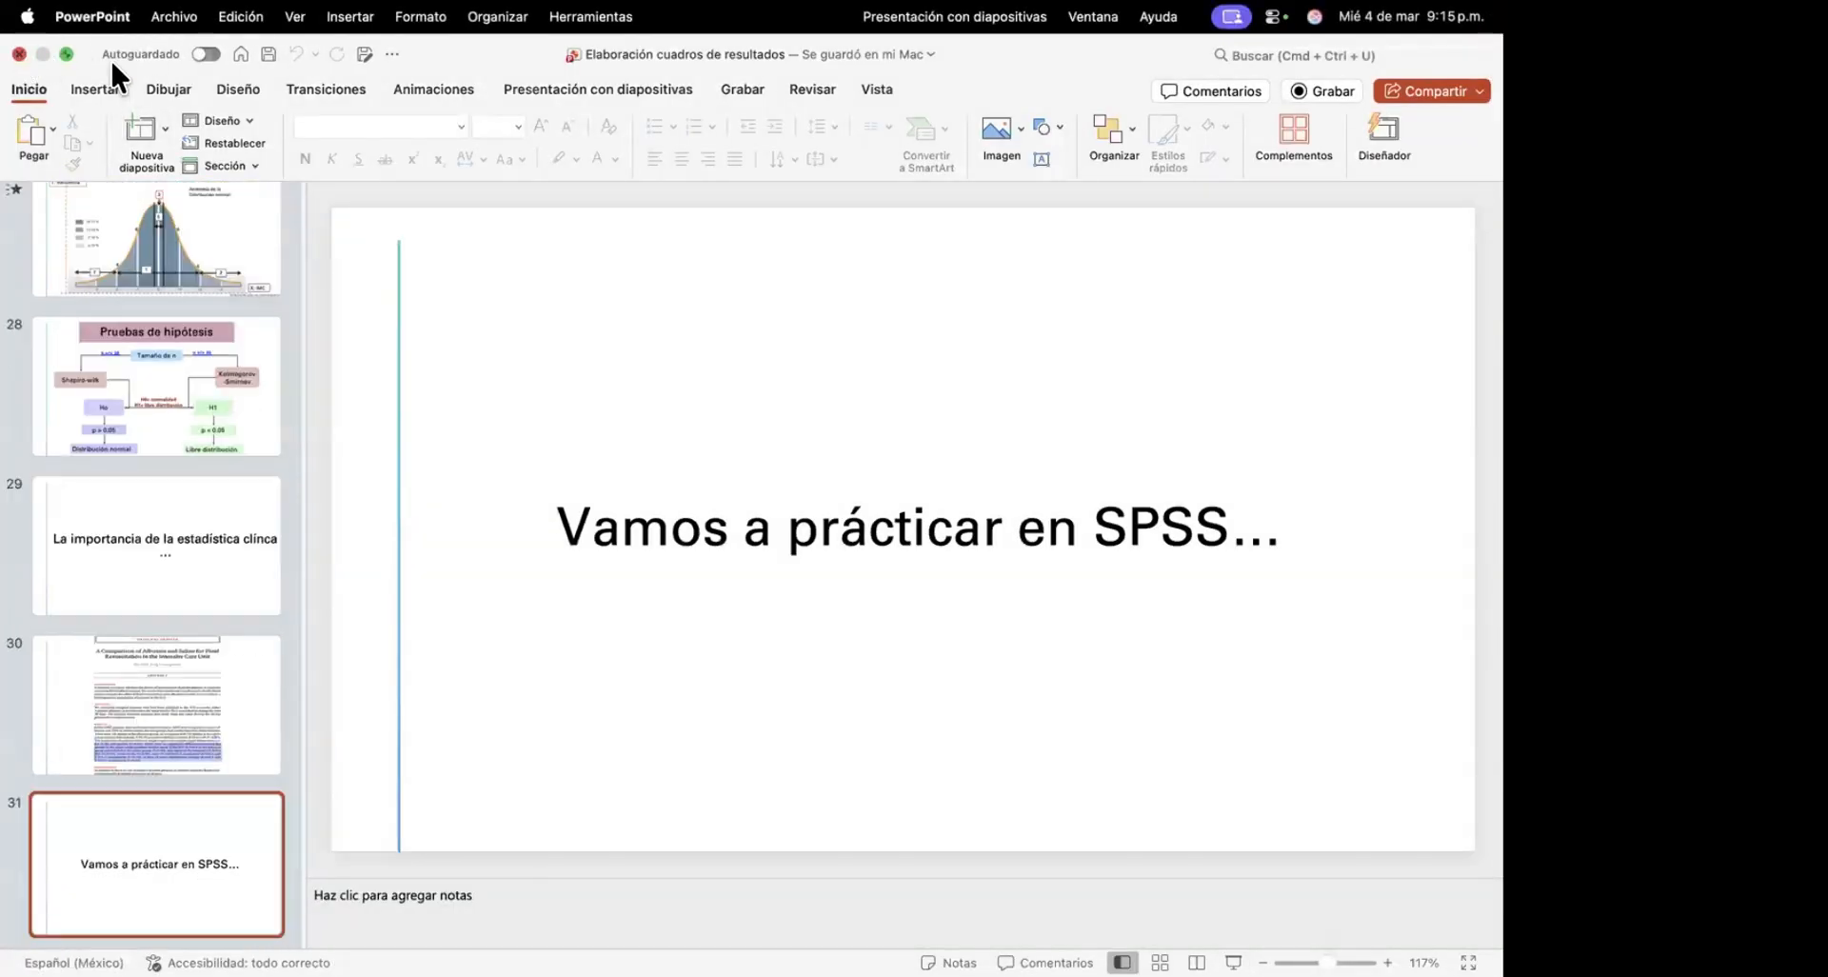
key("ctrl+Left")
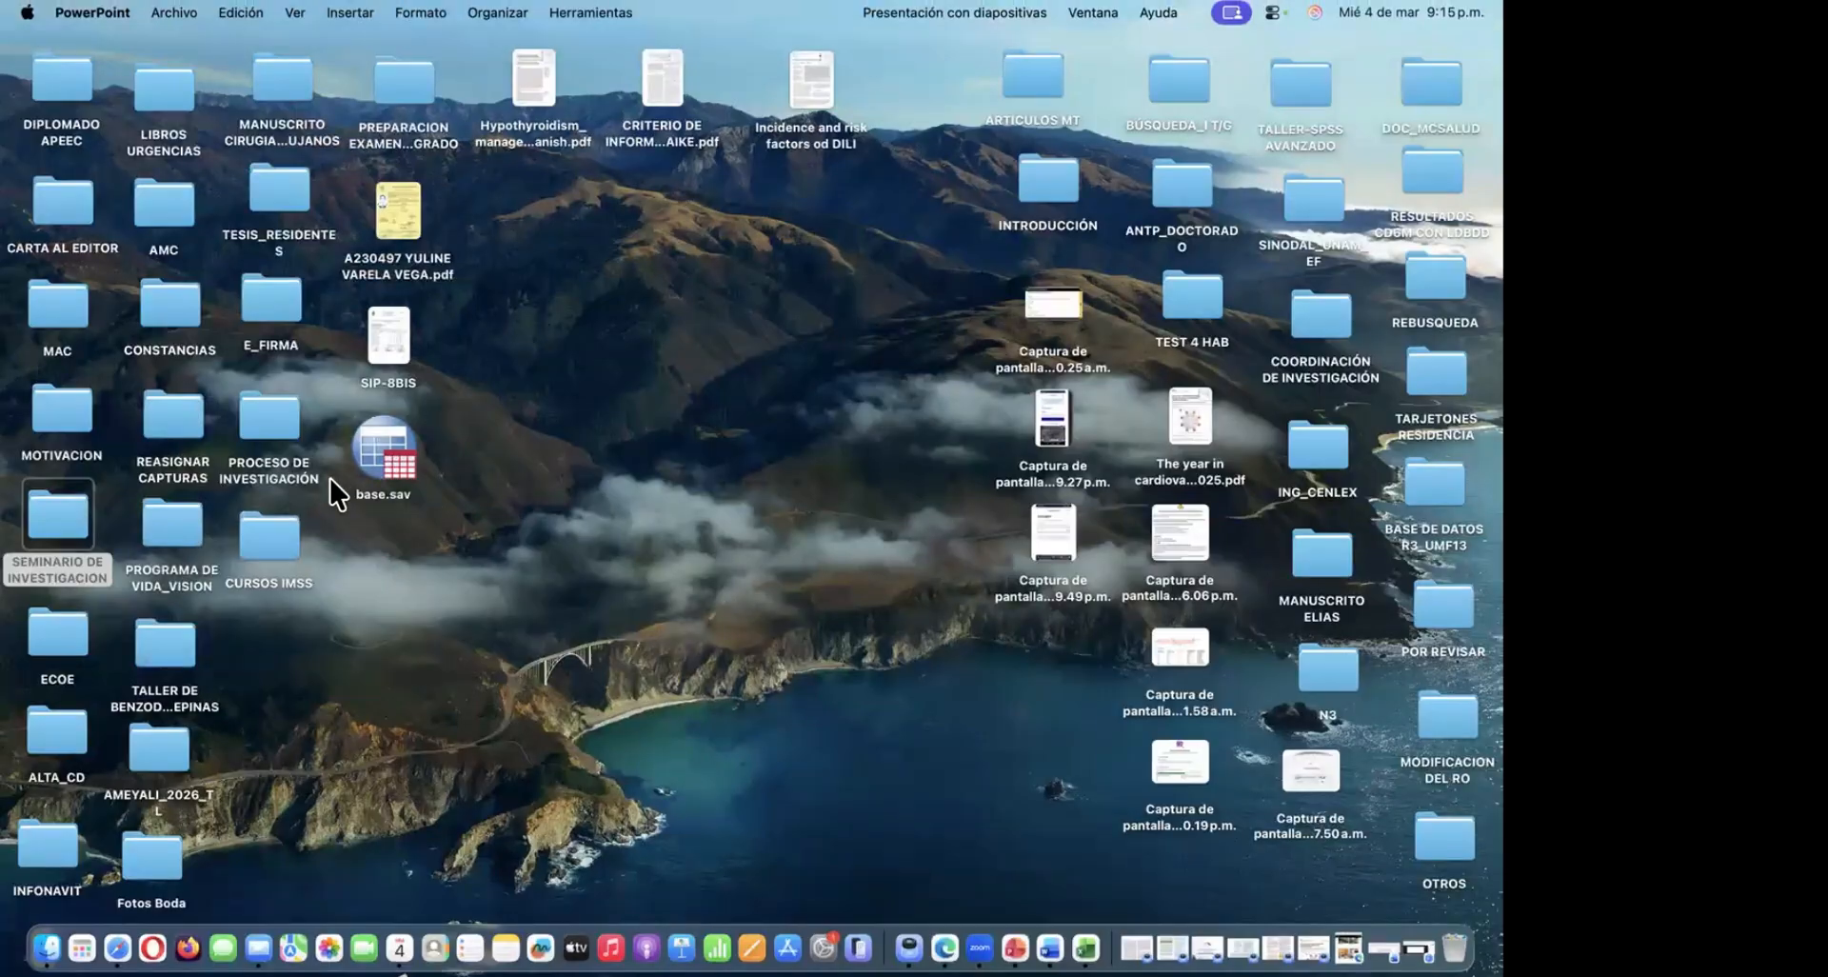
Open the PRACTICA SPSS folder inside SEMINARIO DE INVESTIGACION, UMF 13, UMF13_1
double_click(49, 518)
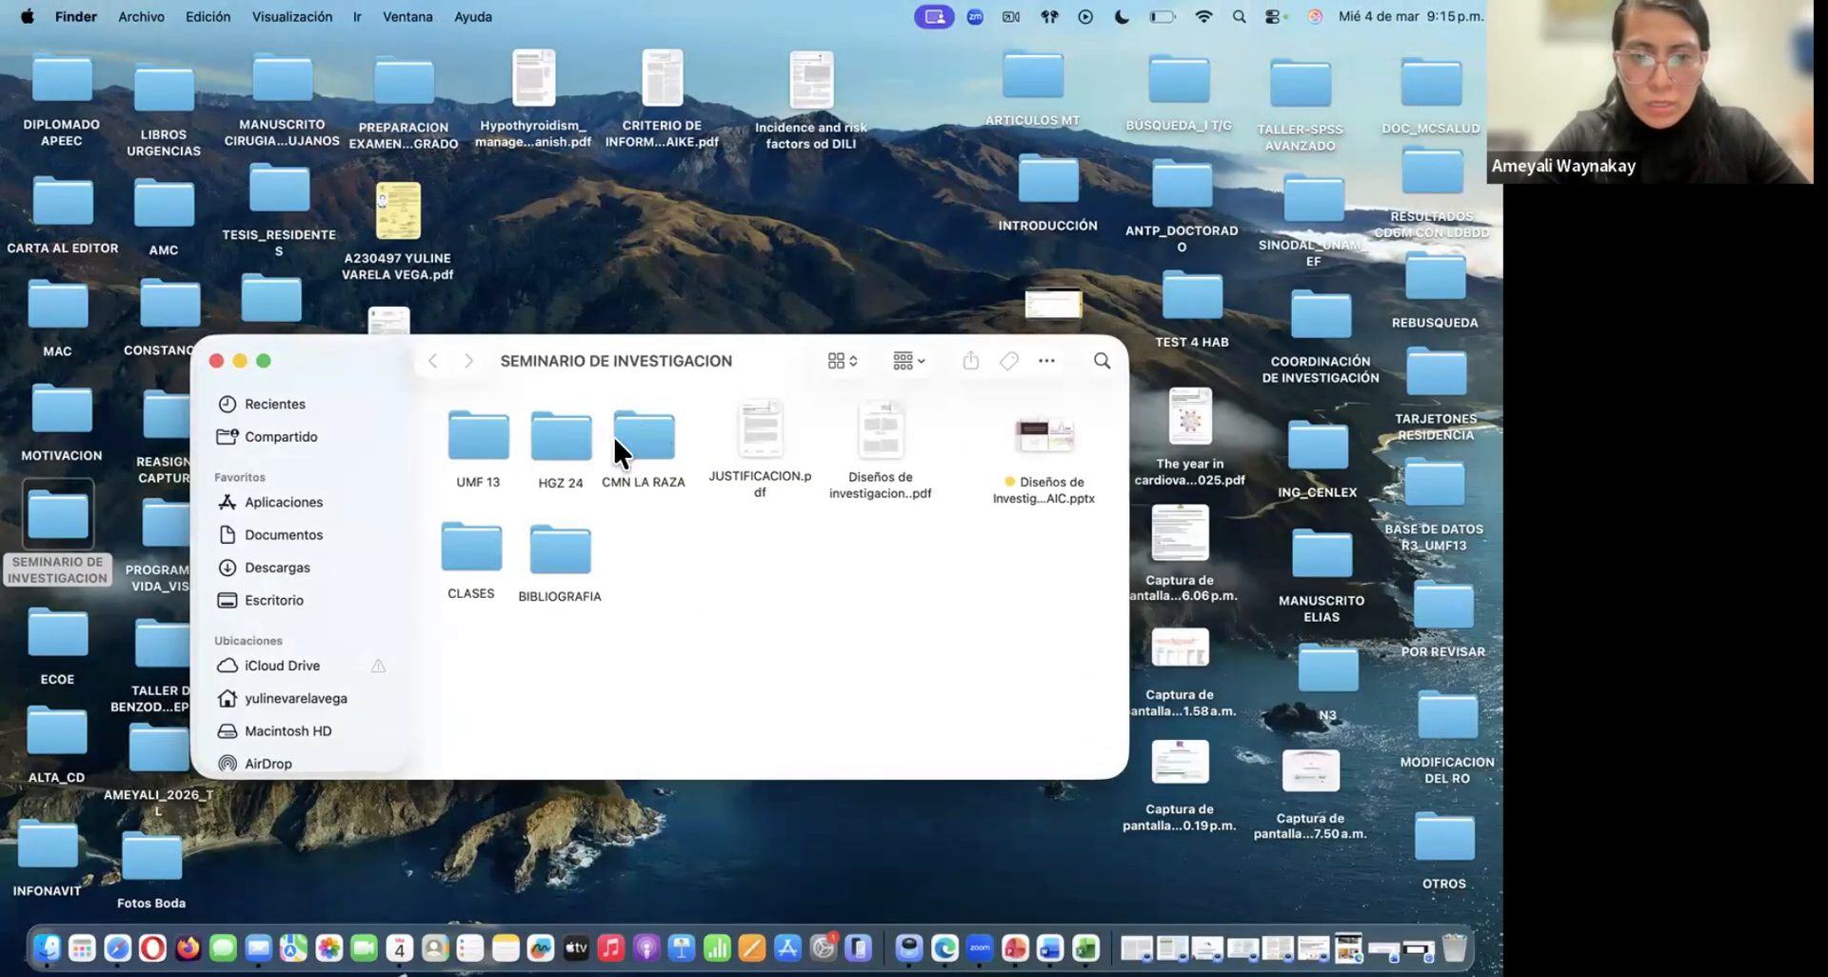
double_click(478, 434)
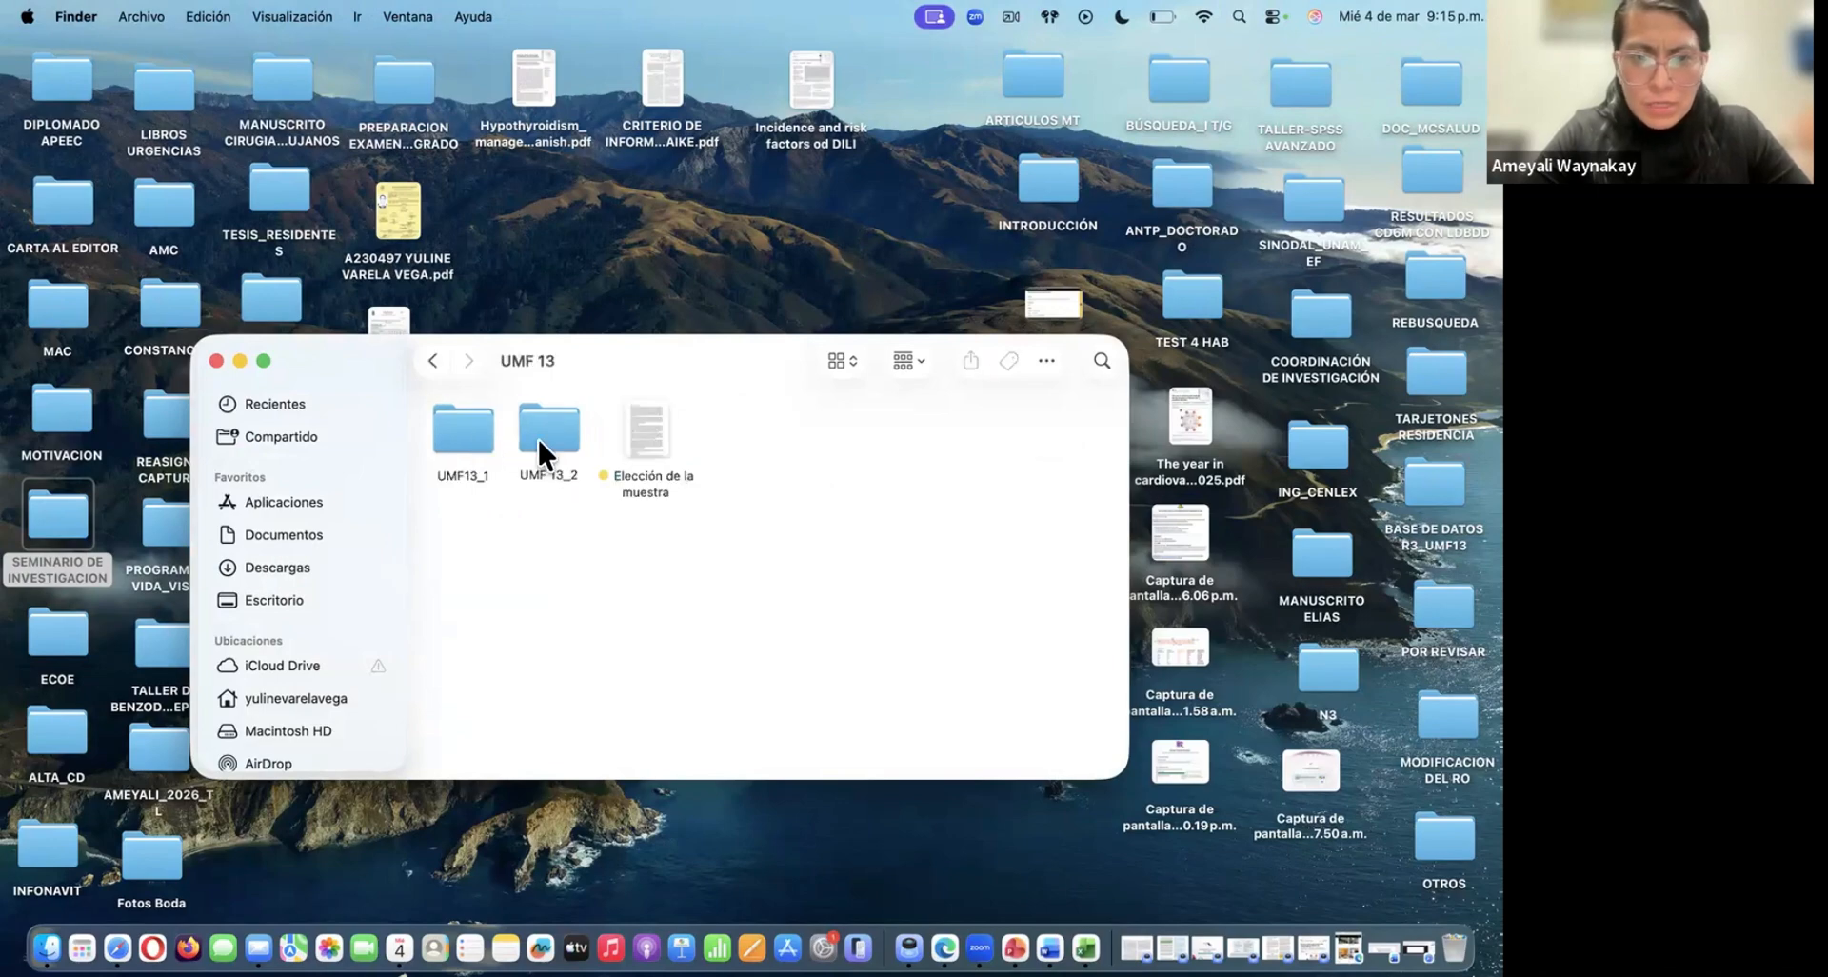
double_click(476, 425)
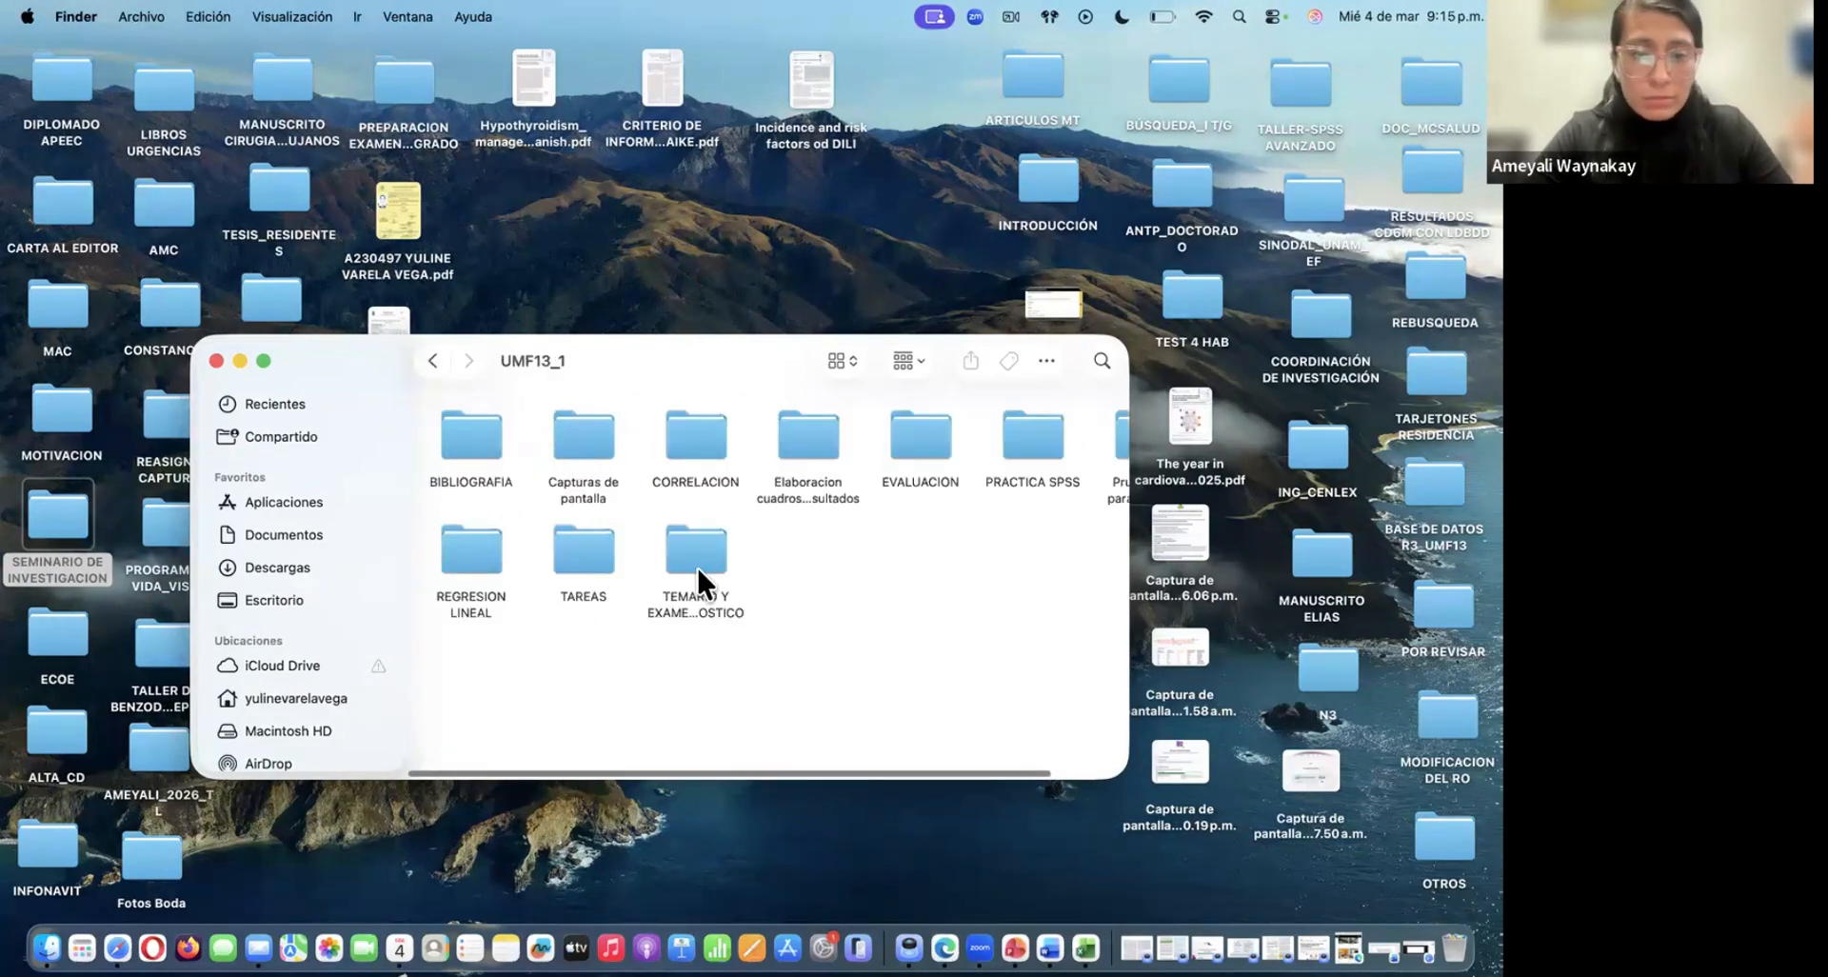
scroll(832, 606, "right", 2)
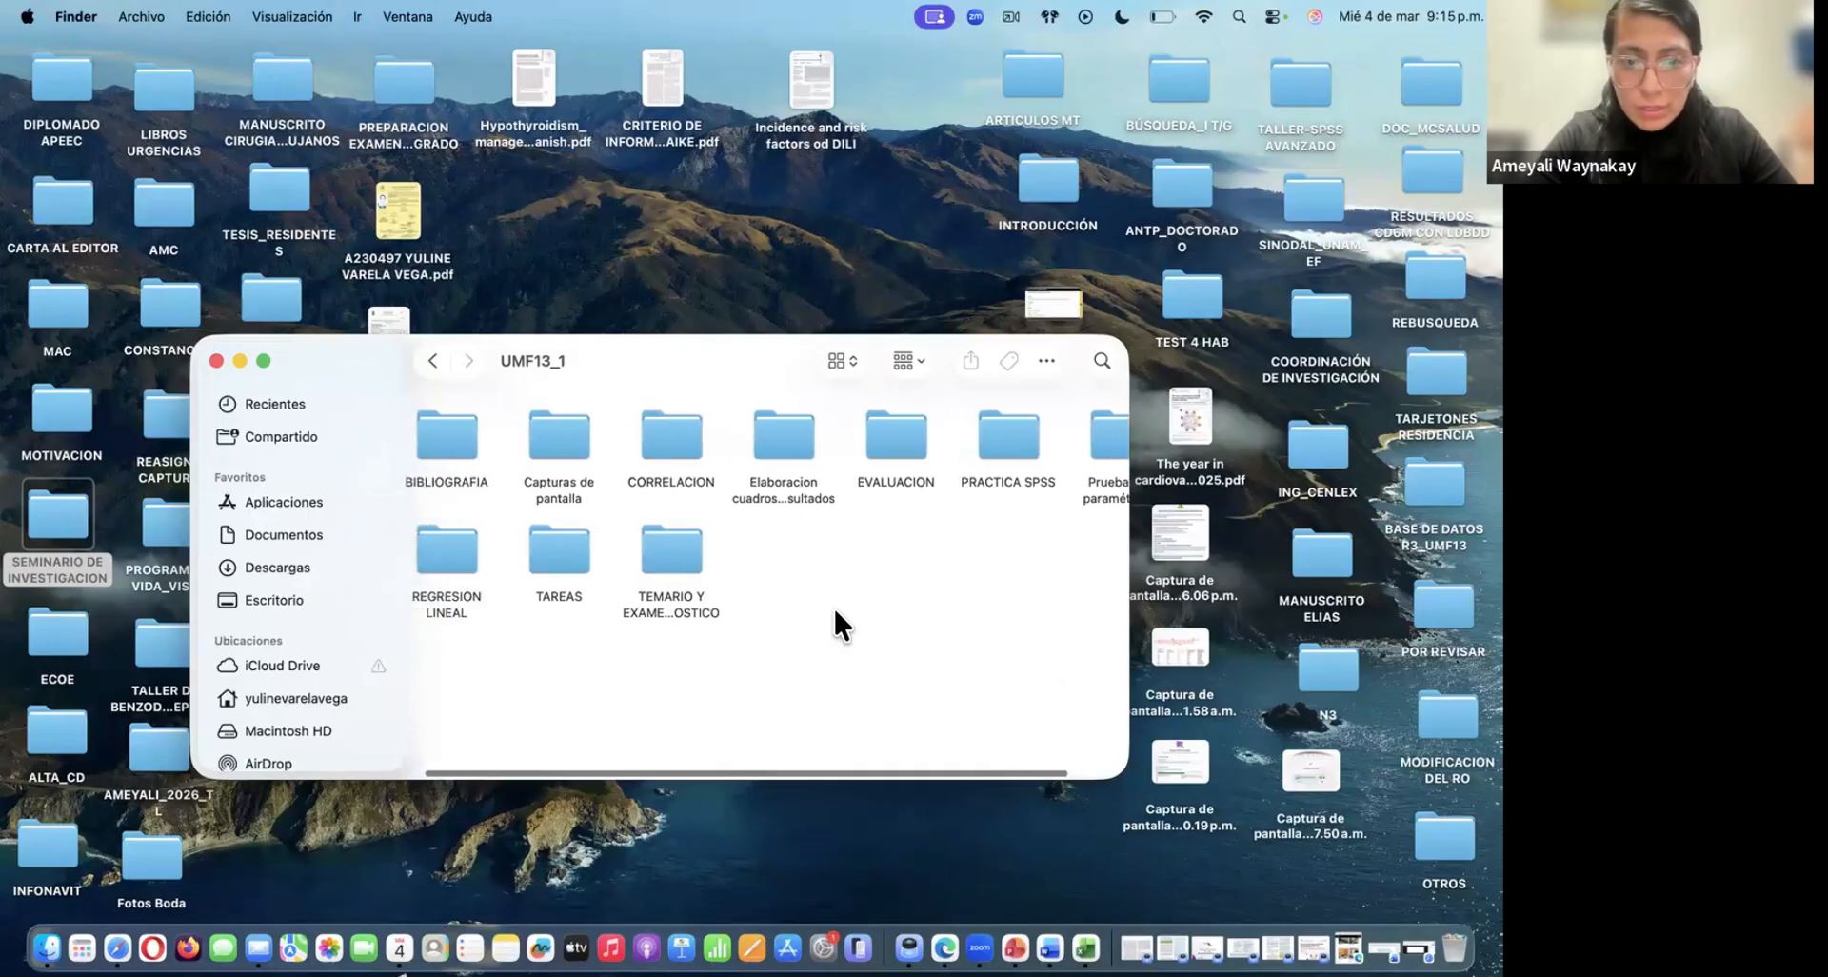
scroll(835, 612, "left", 2)
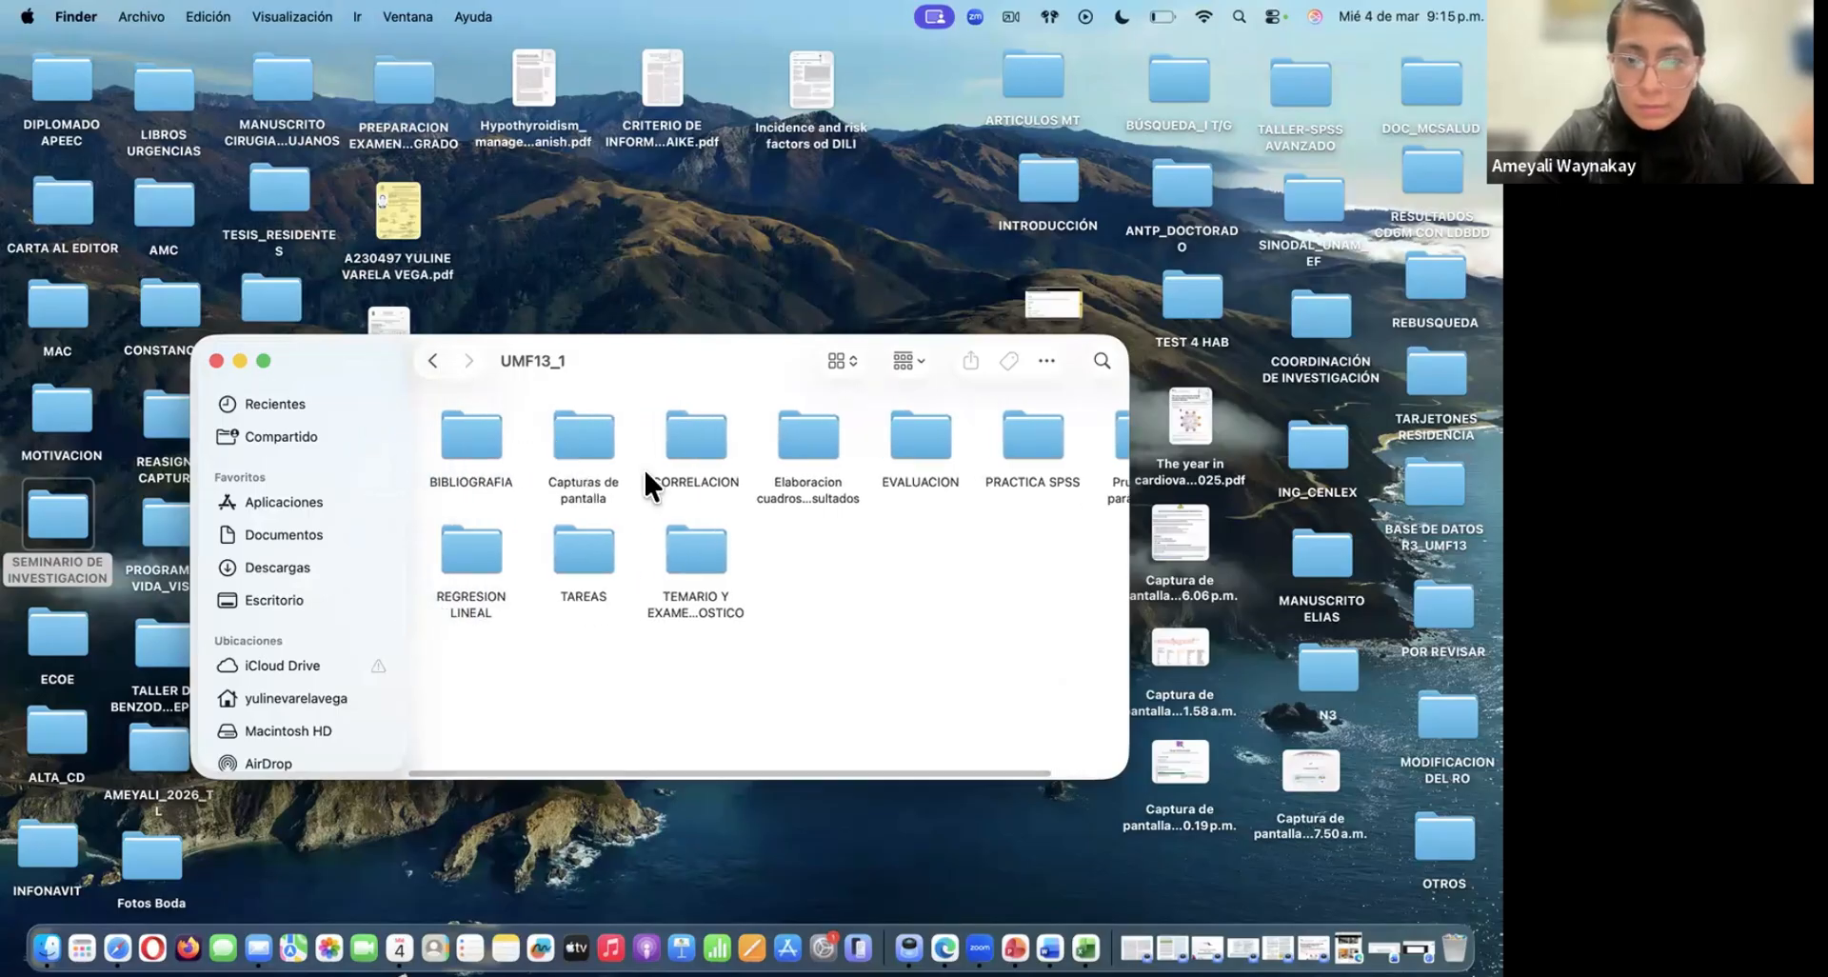
scroll(648, 467, "right", 4)
left_click(951, 447)
double_click(950, 444)
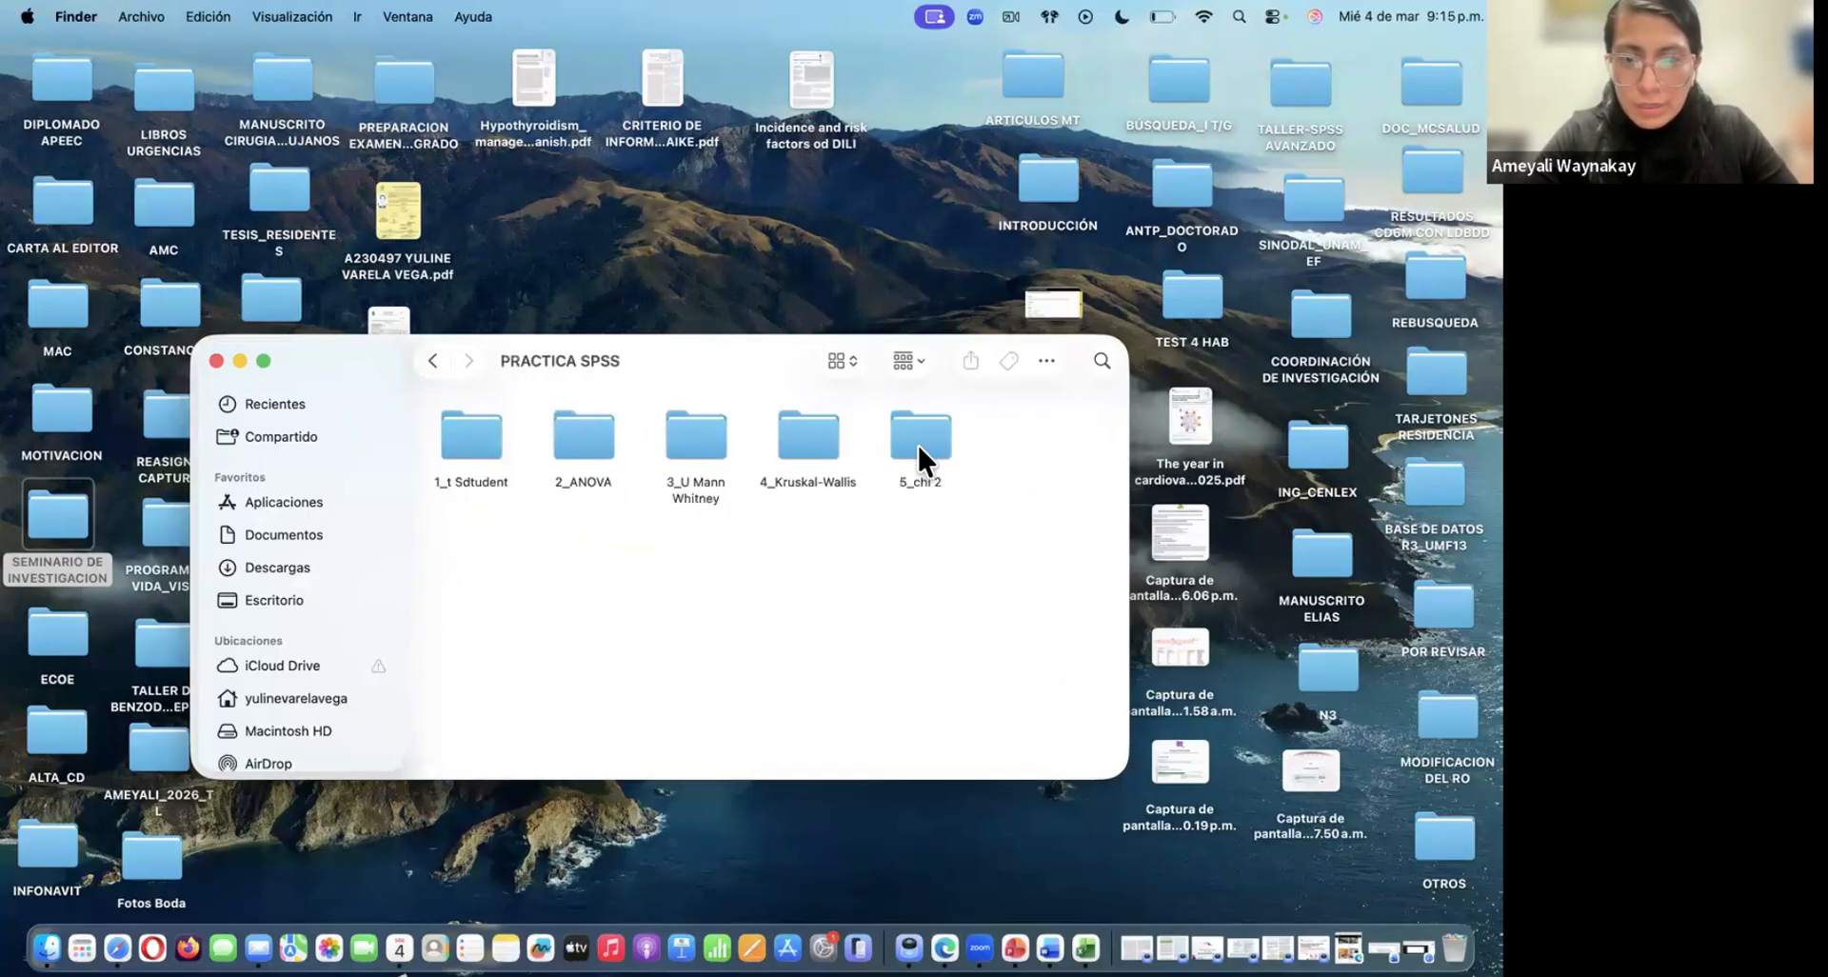
Open the .sav database from the 5_chi 2 folder in SPSS Statistics and close the Finder window
double_click(916, 436)
left_click(703, 431)
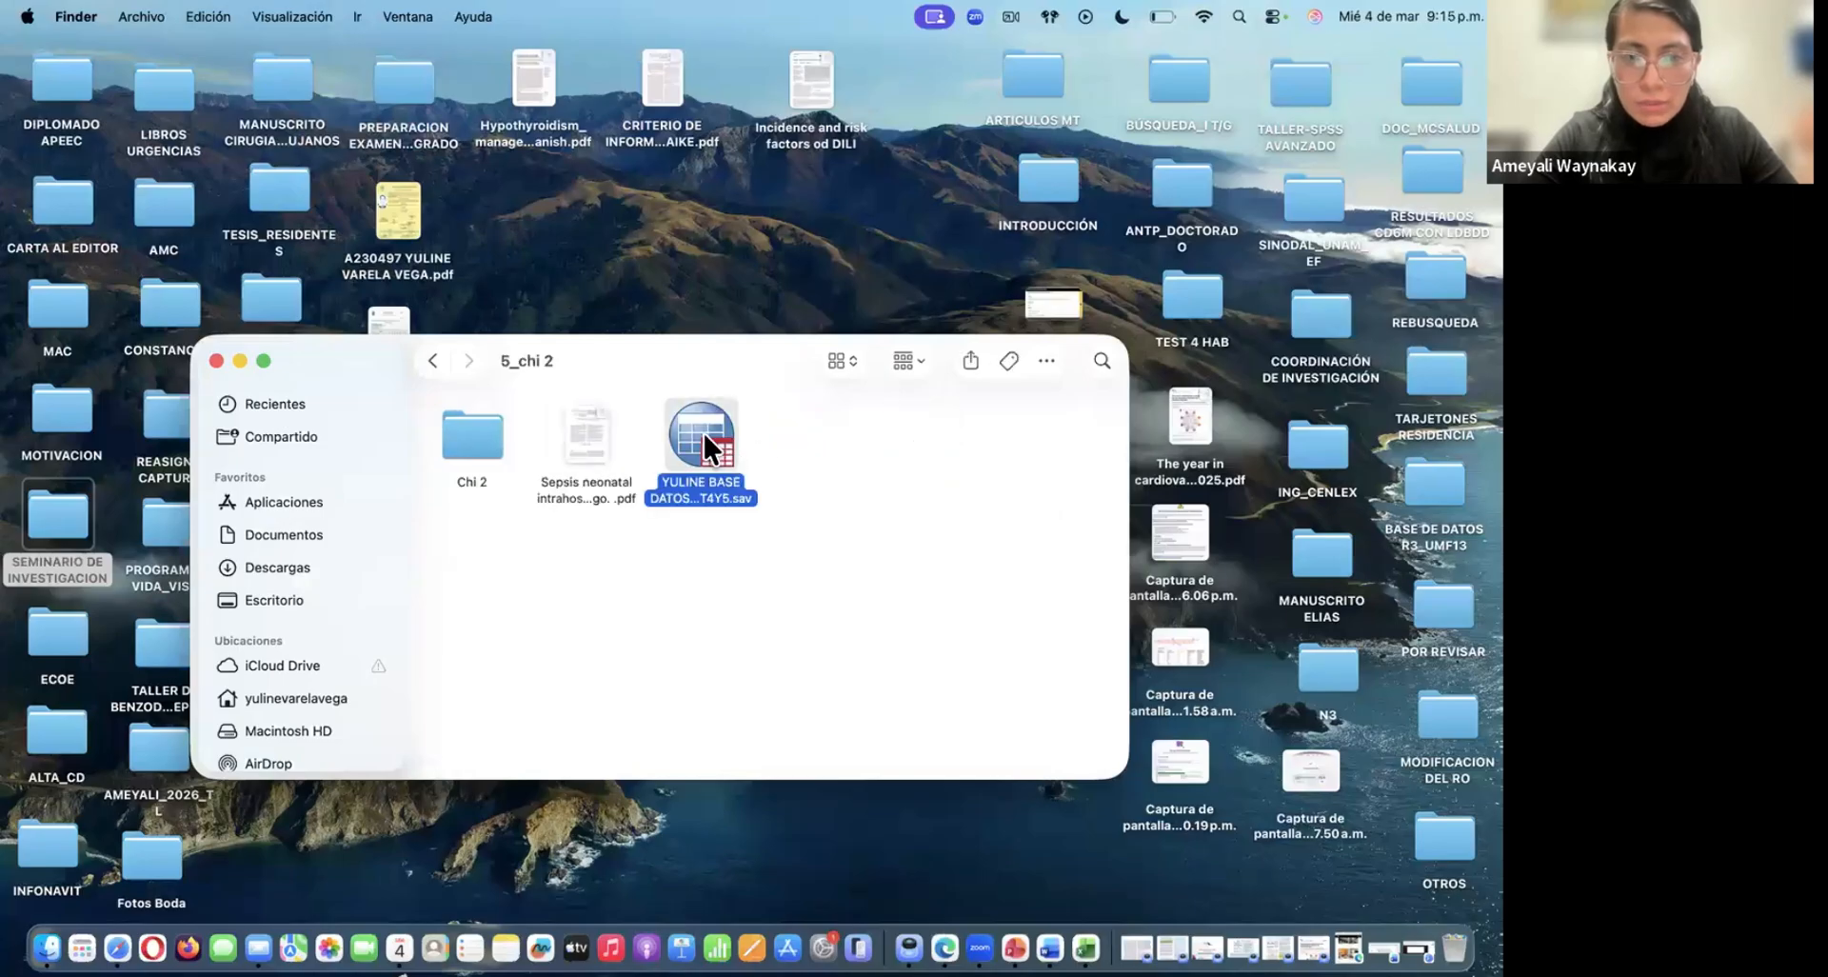
double_click(702, 430)
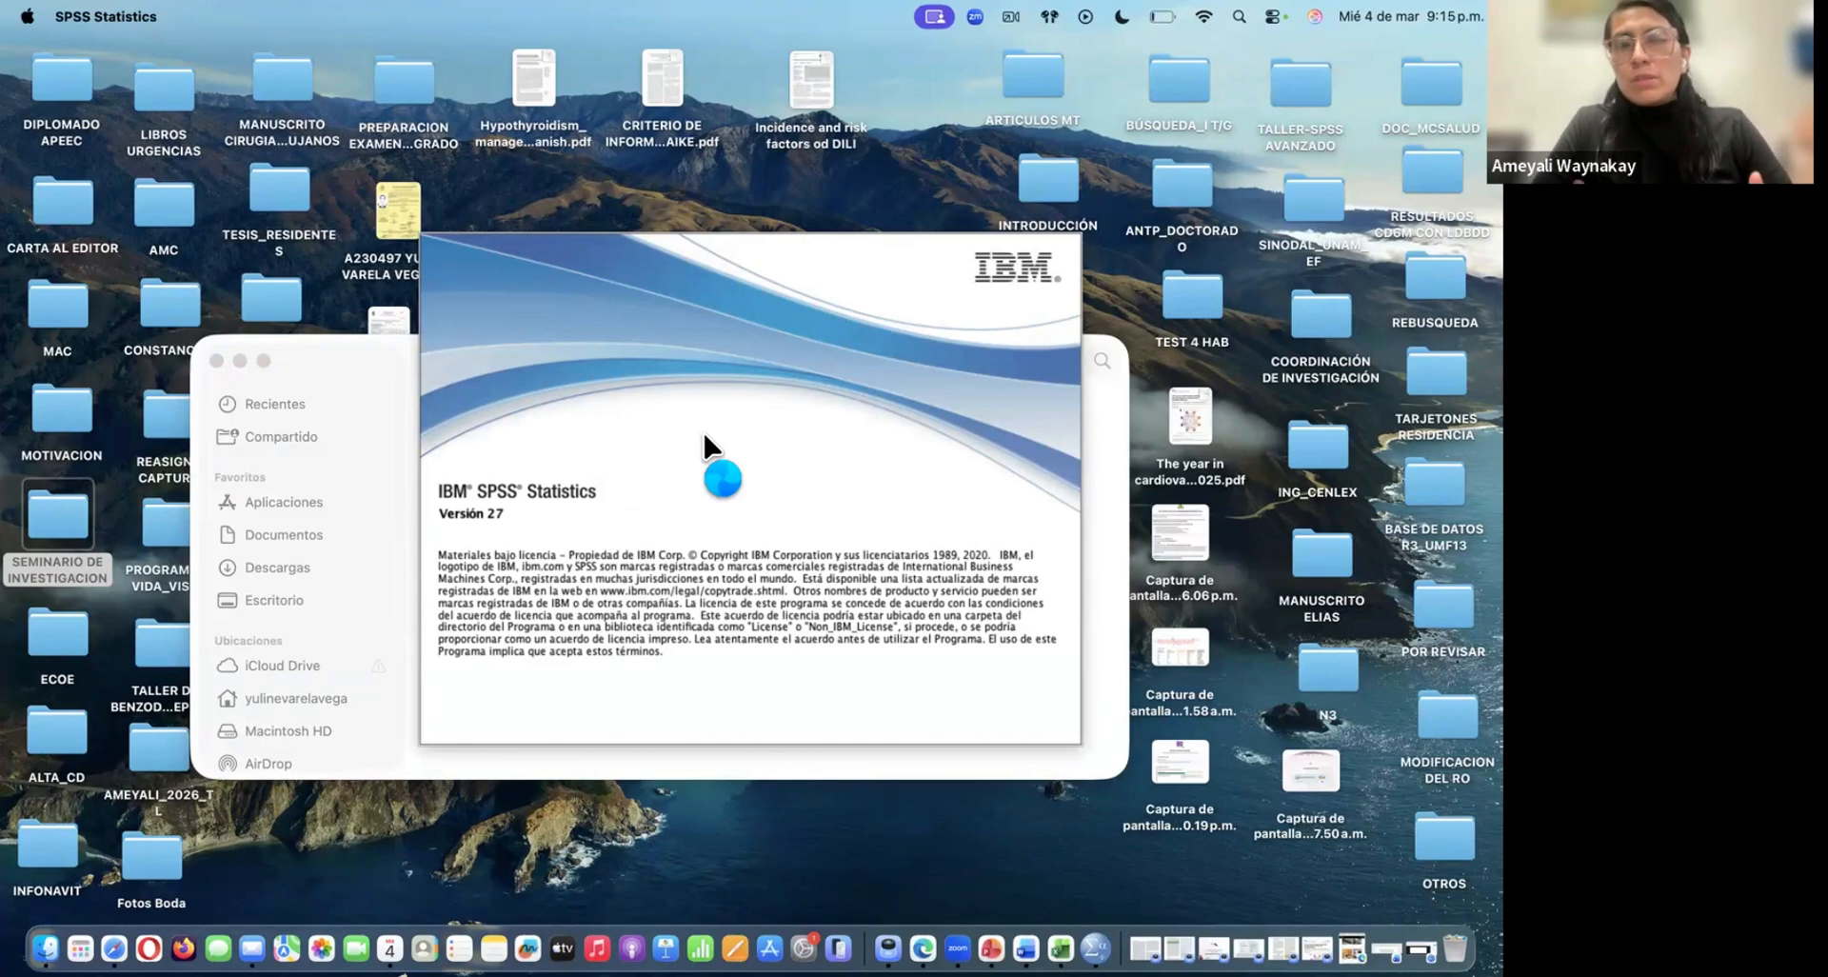
left_click(216, 360)
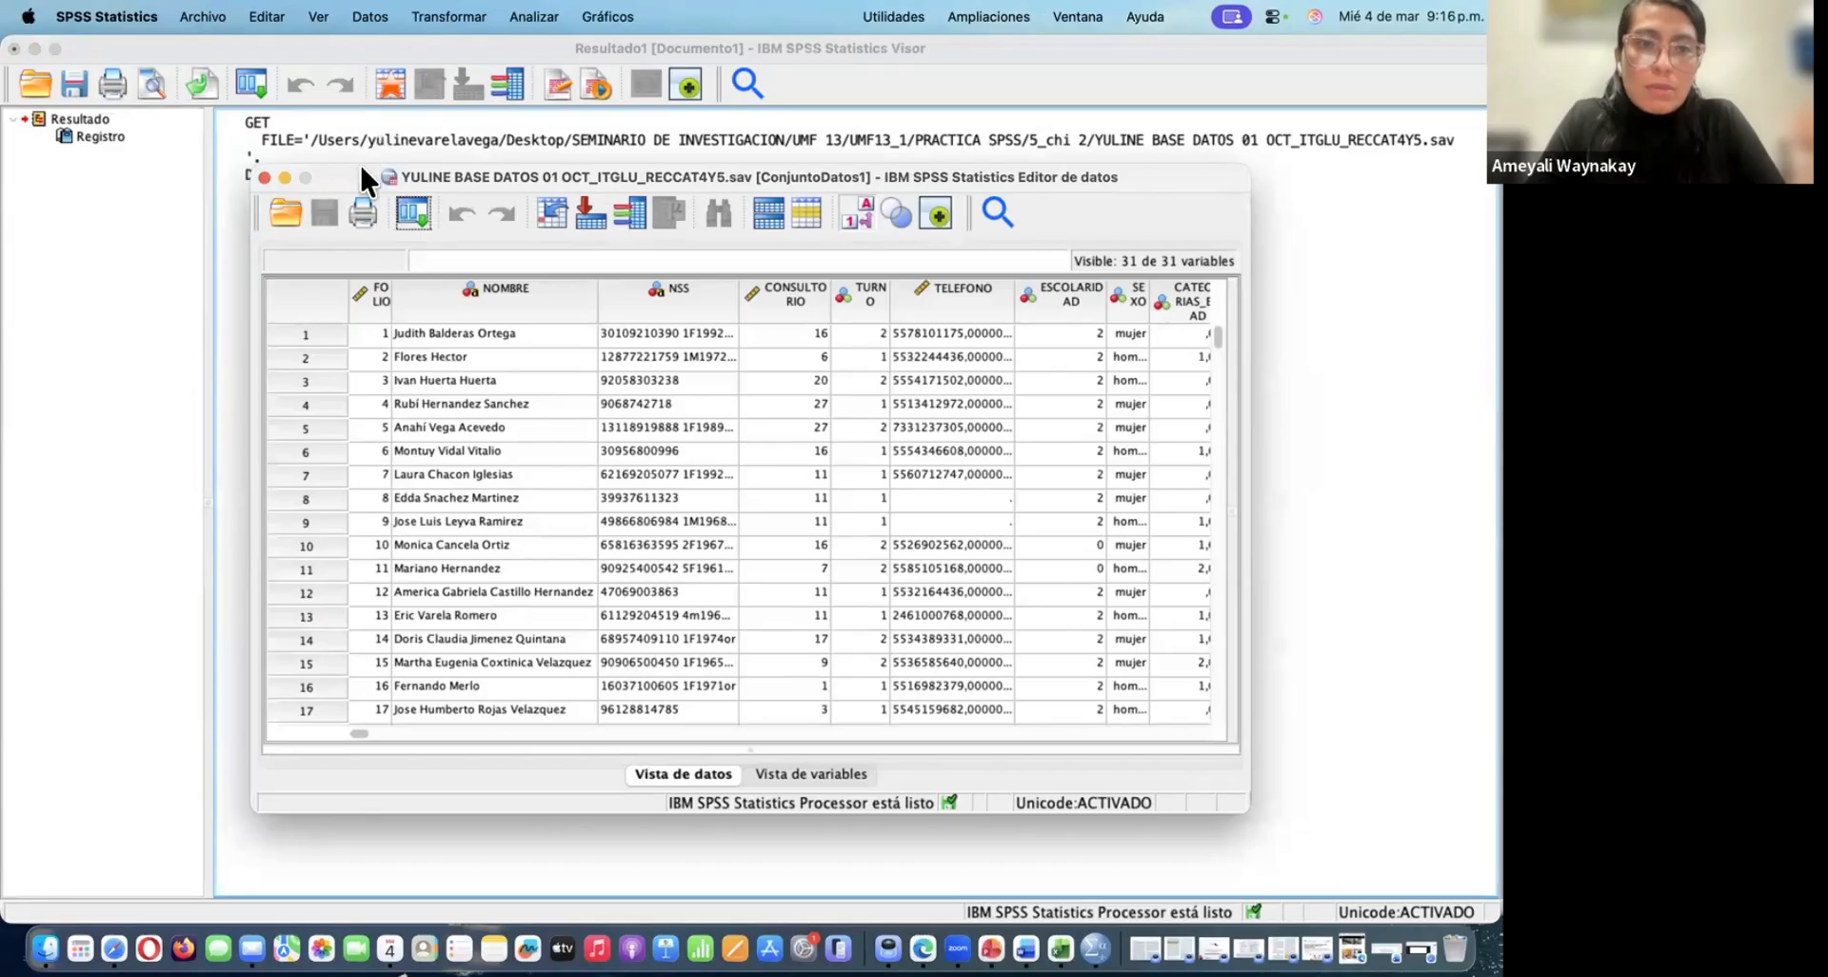
Move the data editor window up to the menu bar and enlarge it to fill the screen
left_click_drag(360, 165, 340, 10)
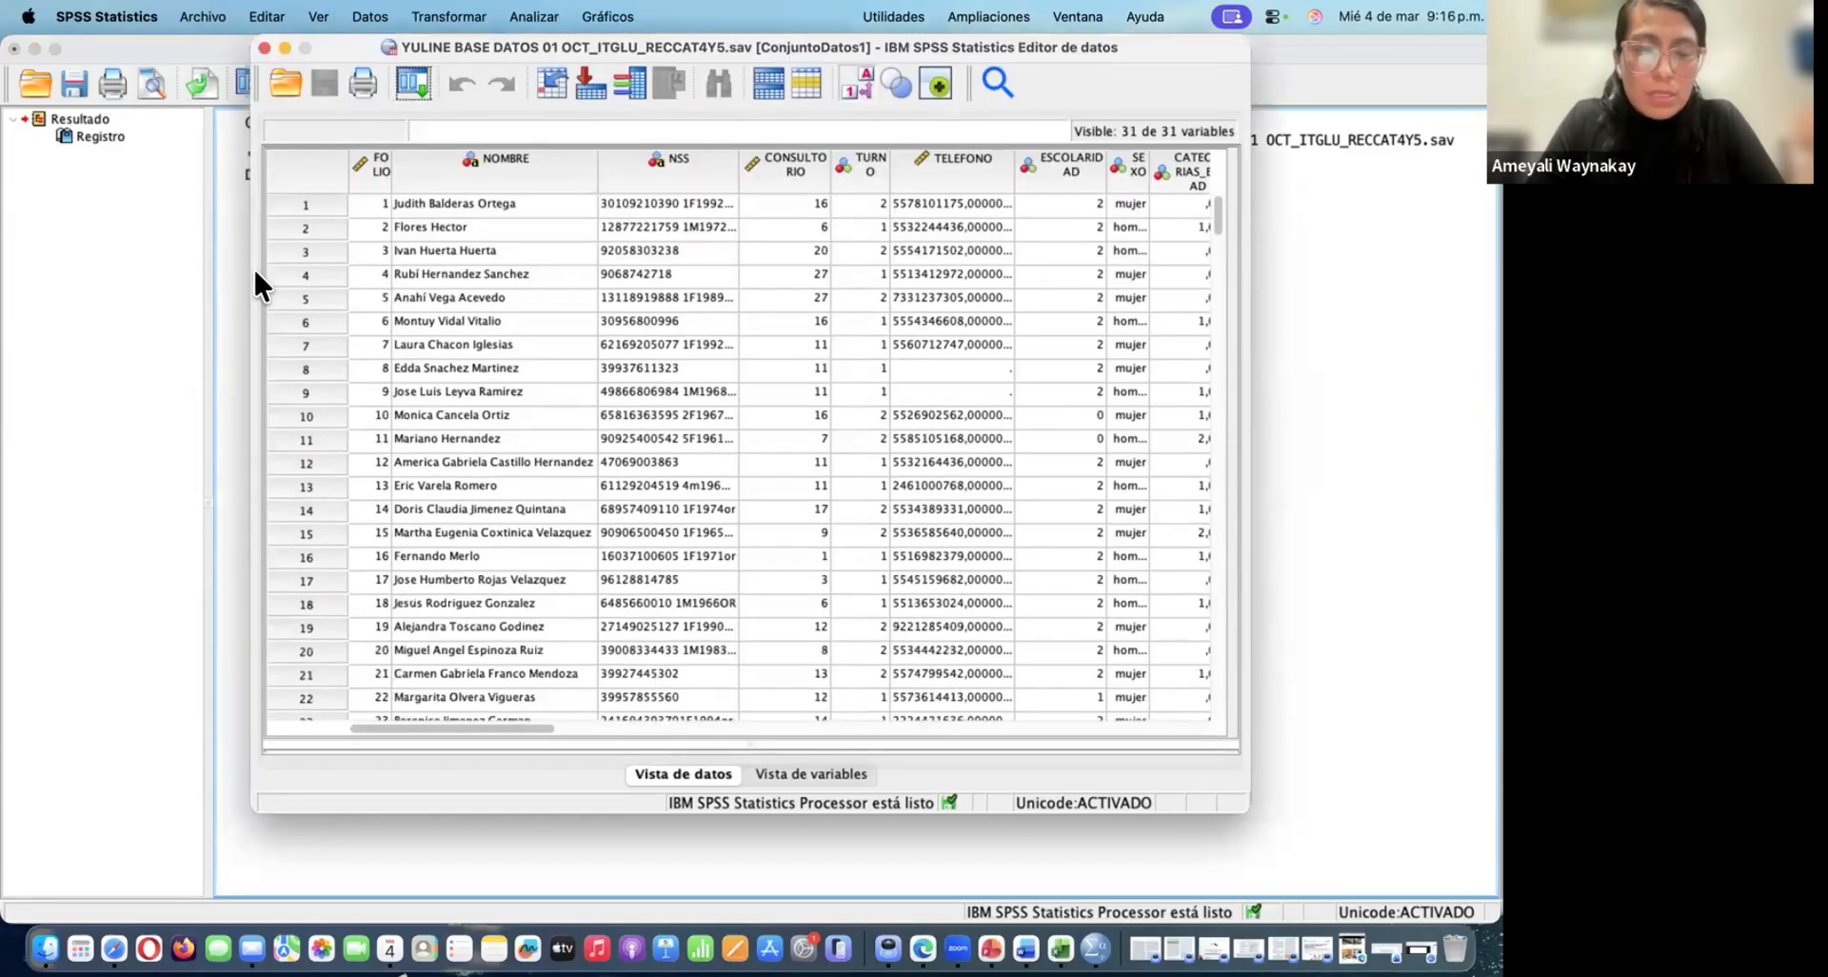
left_click_drag(250, 276, 20, 265)
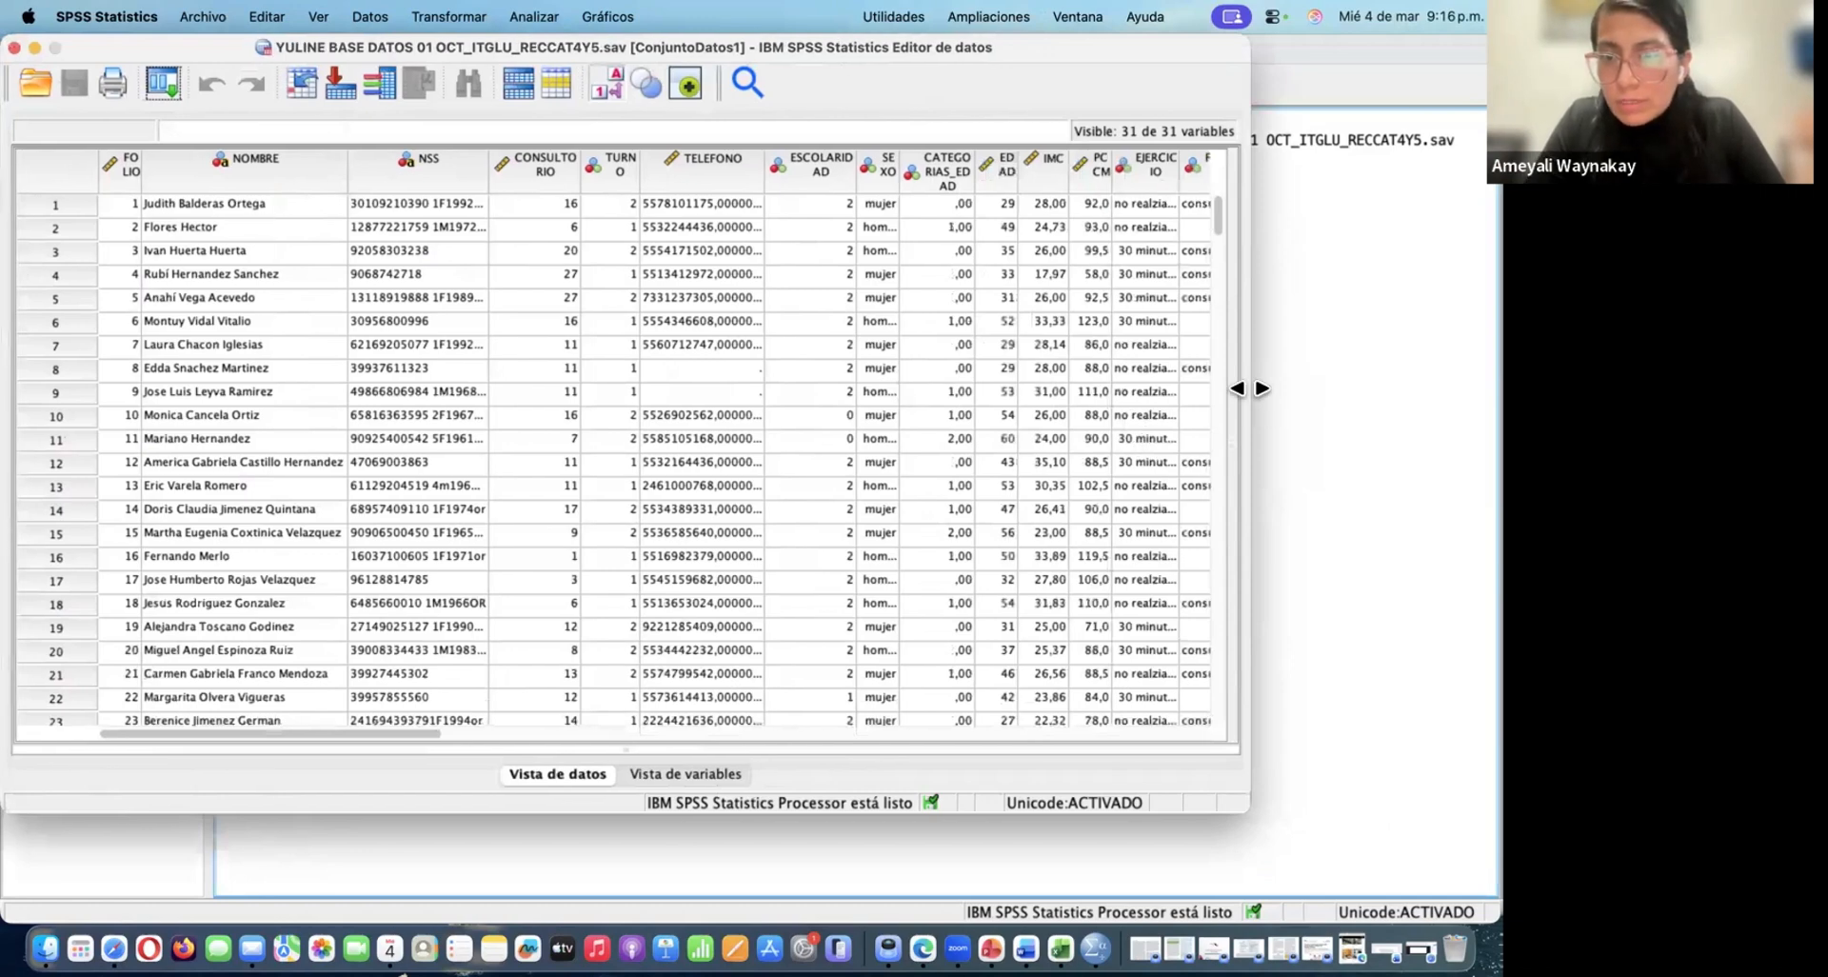
left_click_drag(1249, 387, 1488, 387)
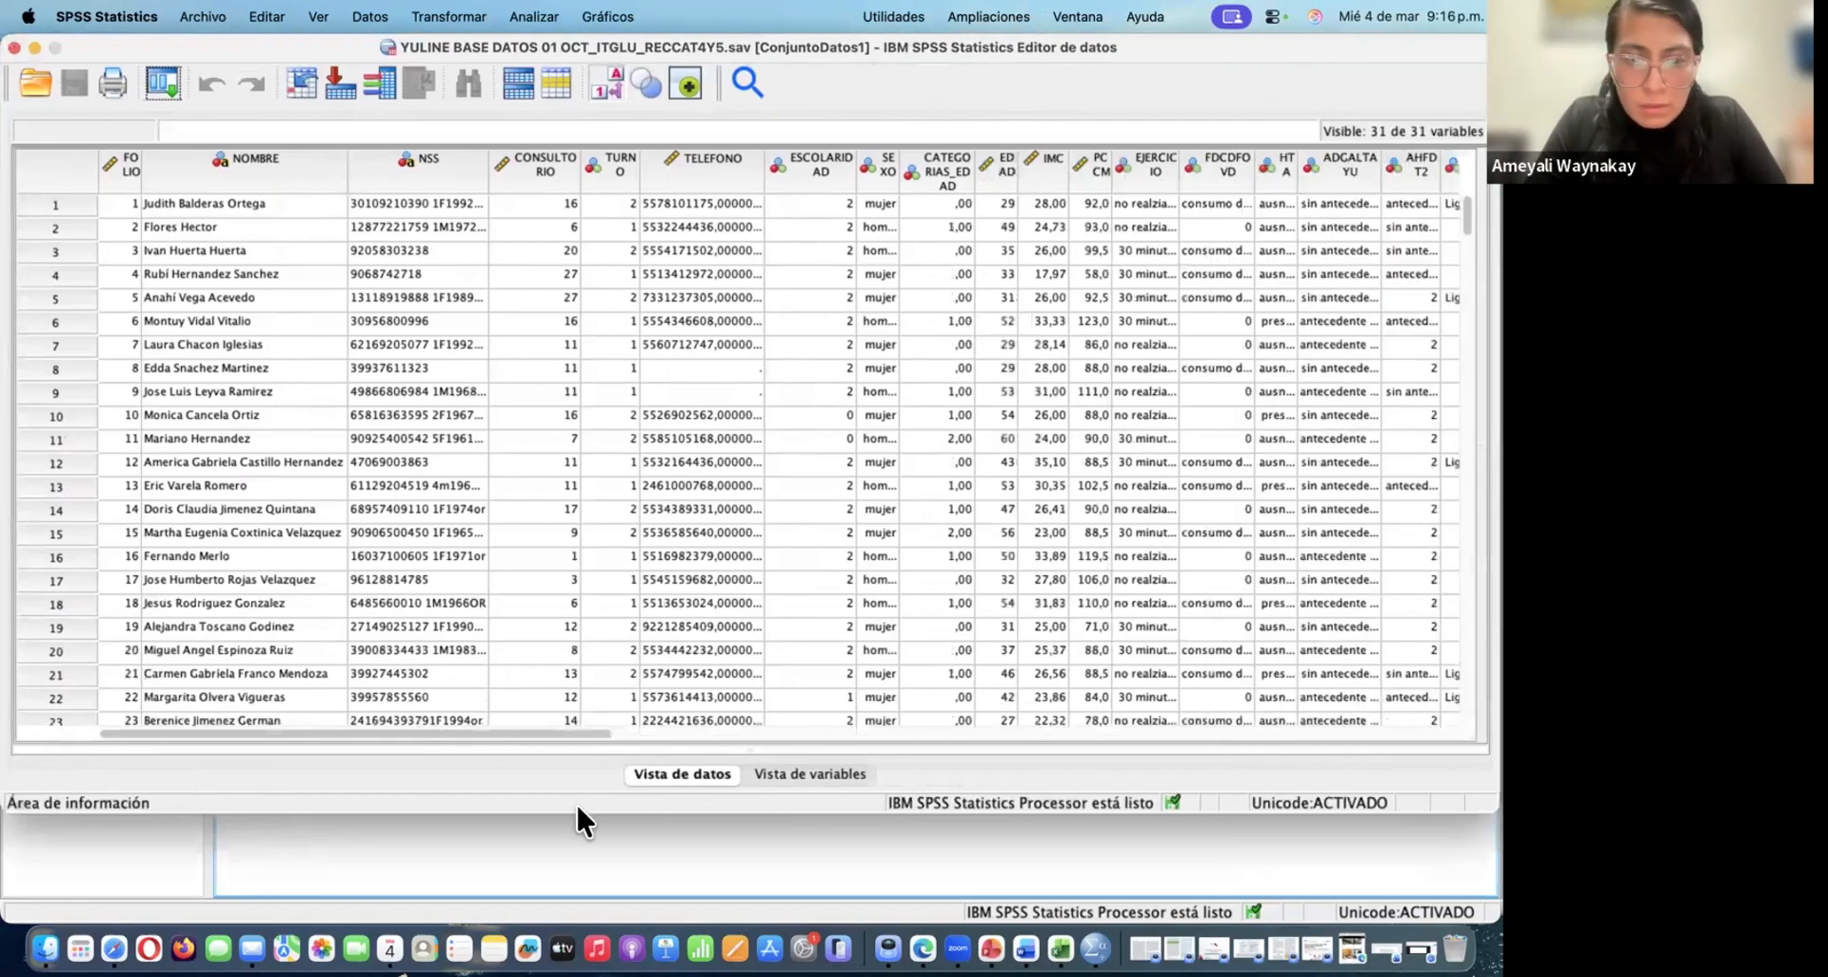
left_click_drag(576, 812, 576, 922)
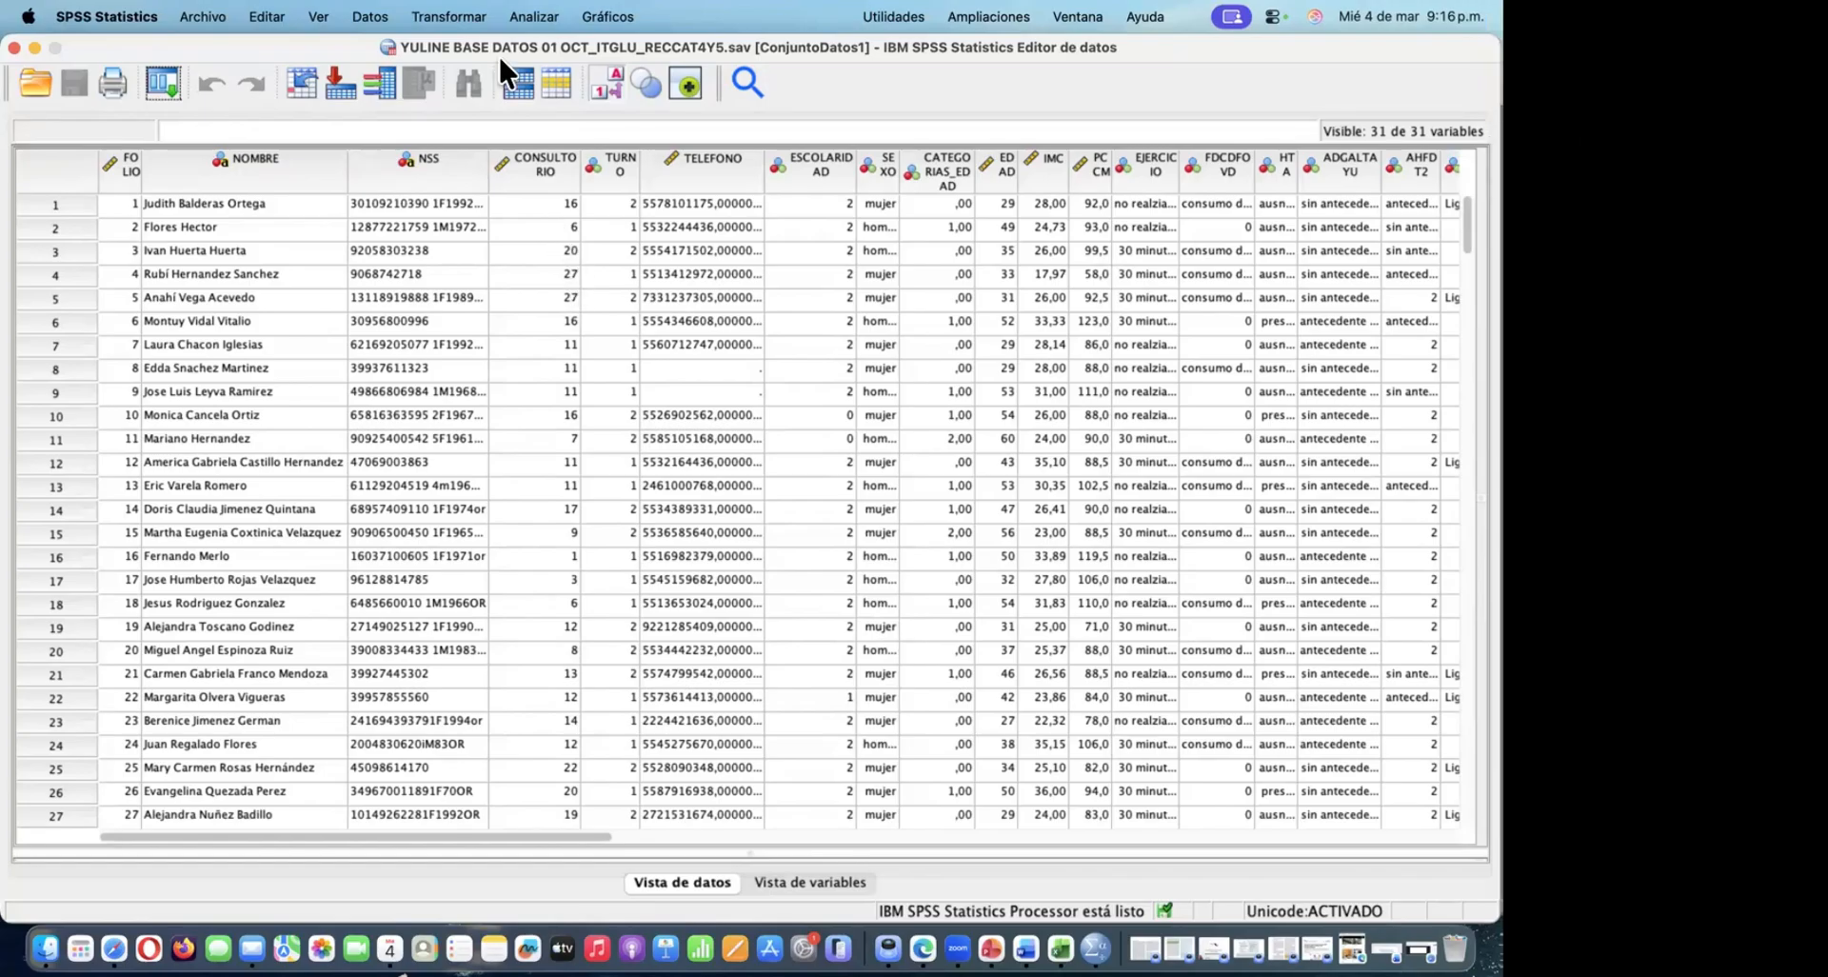
left_click(331, 303)
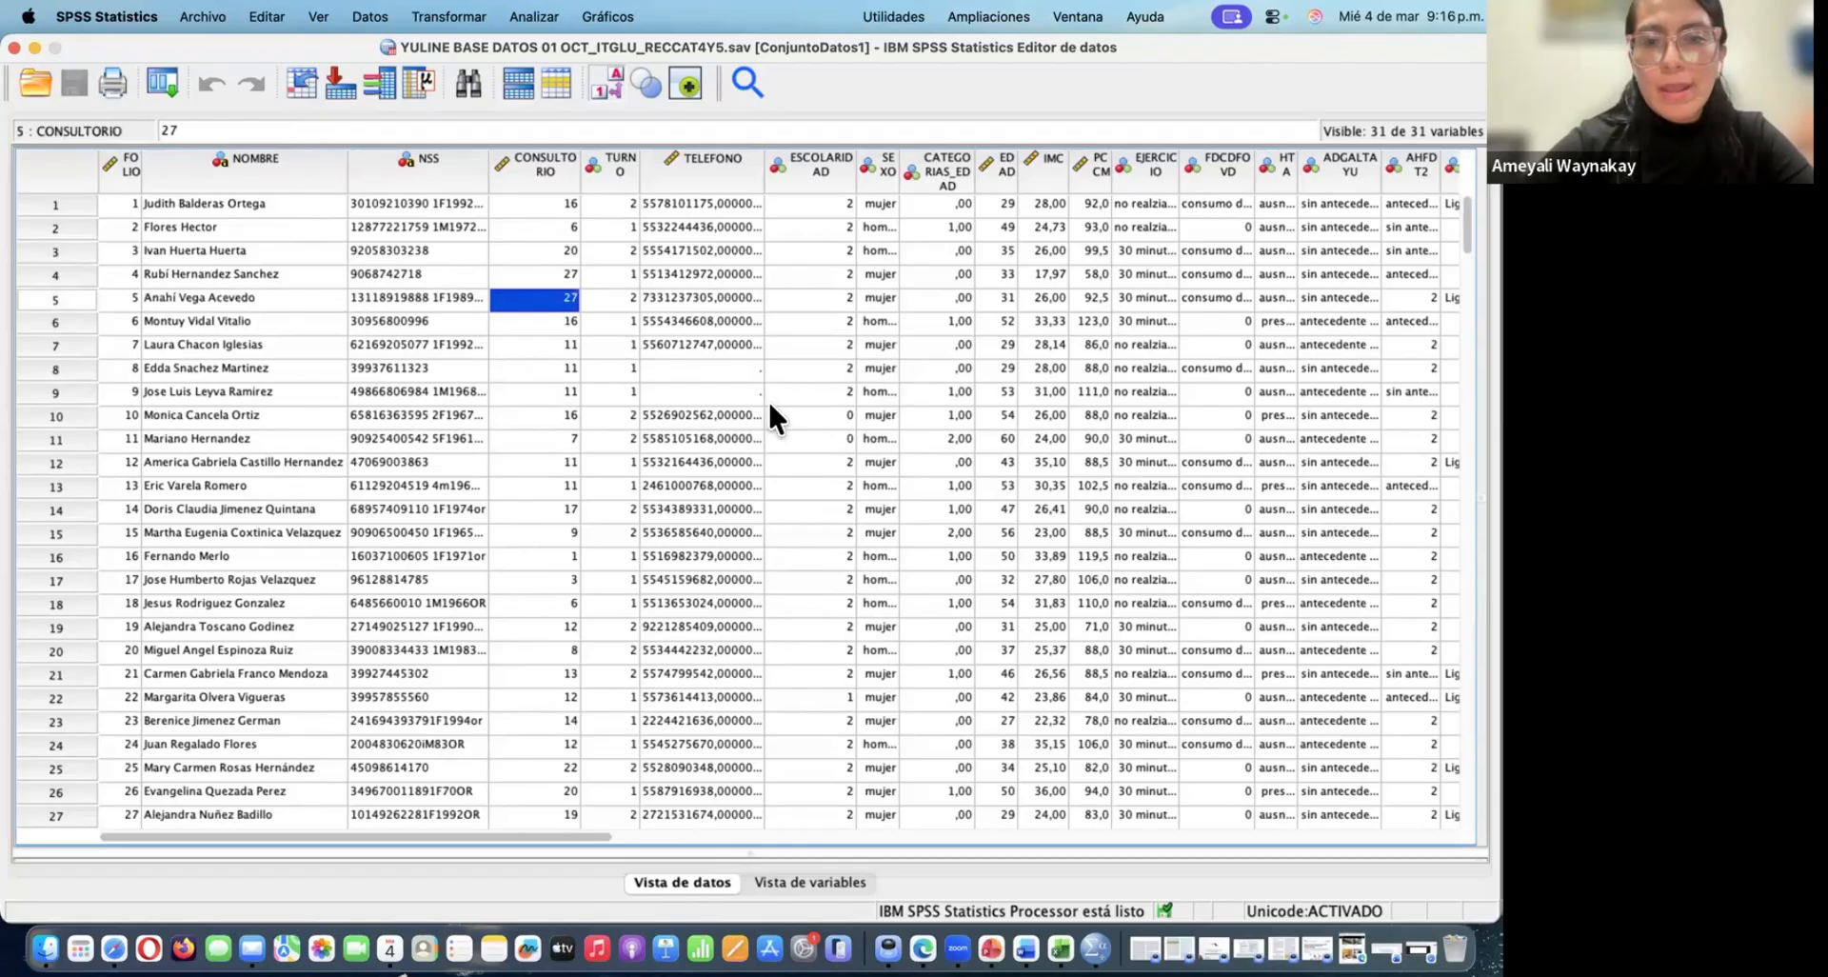
left_click(716, 373)
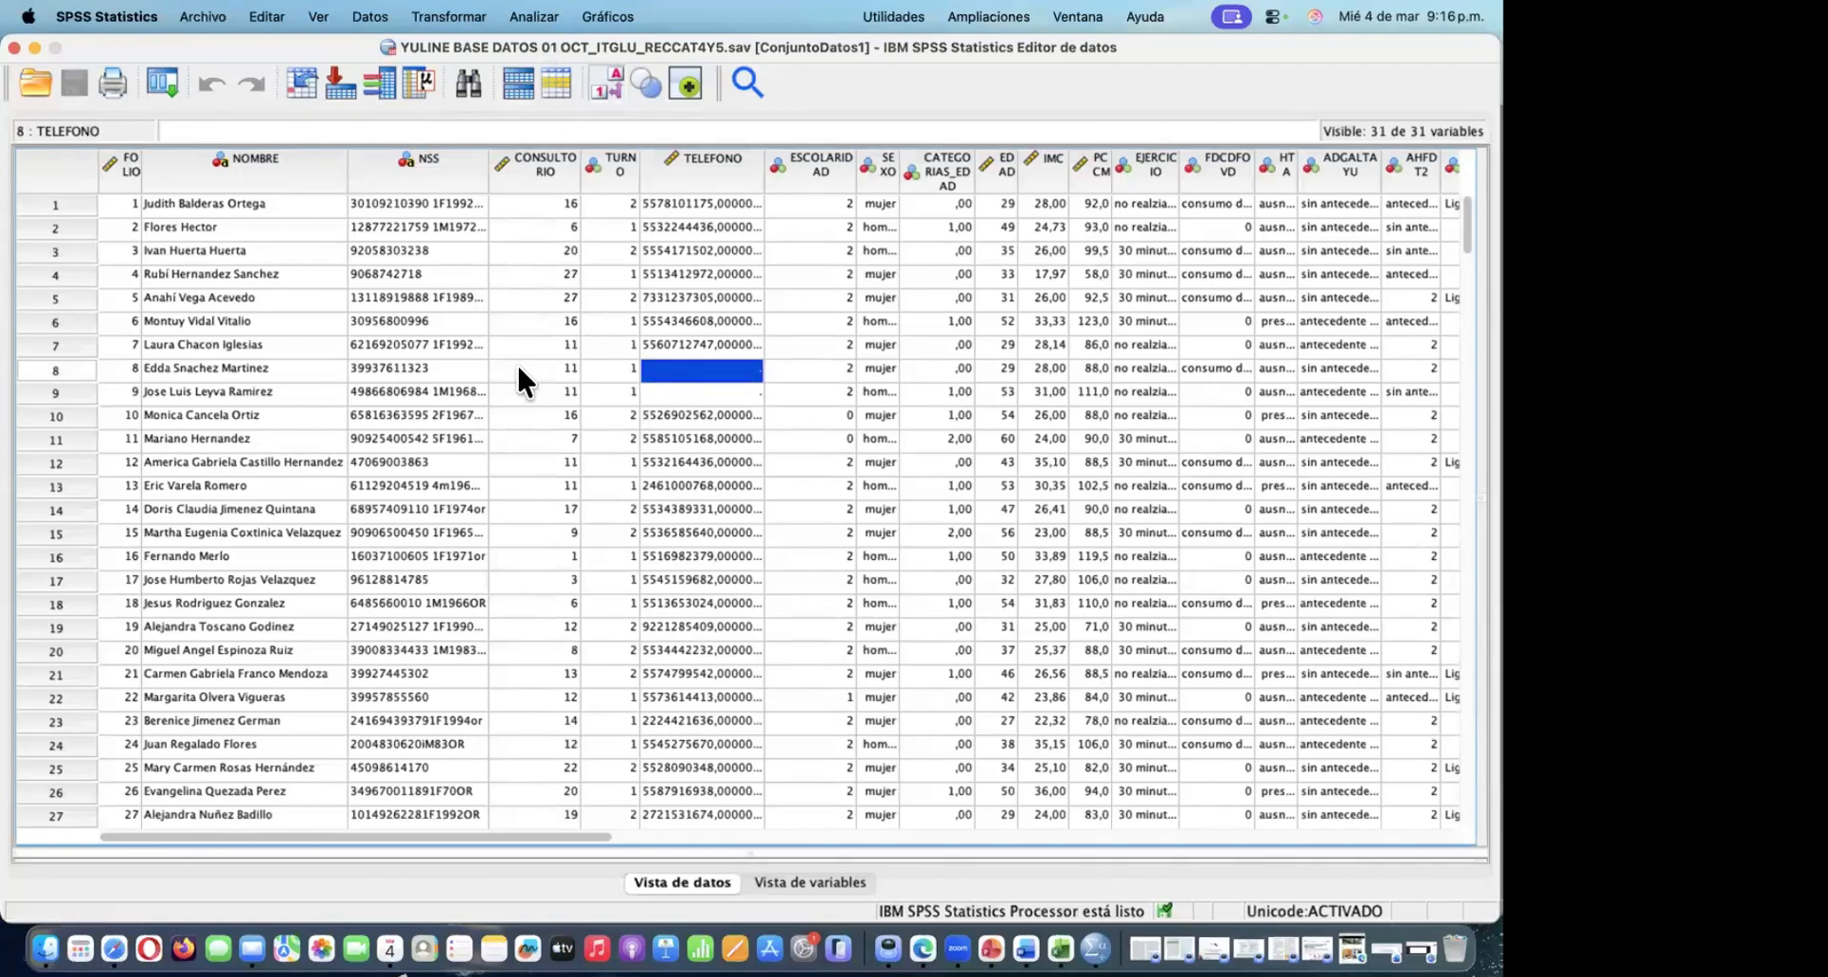
left_click(543, 409)
left_click(250, 399)
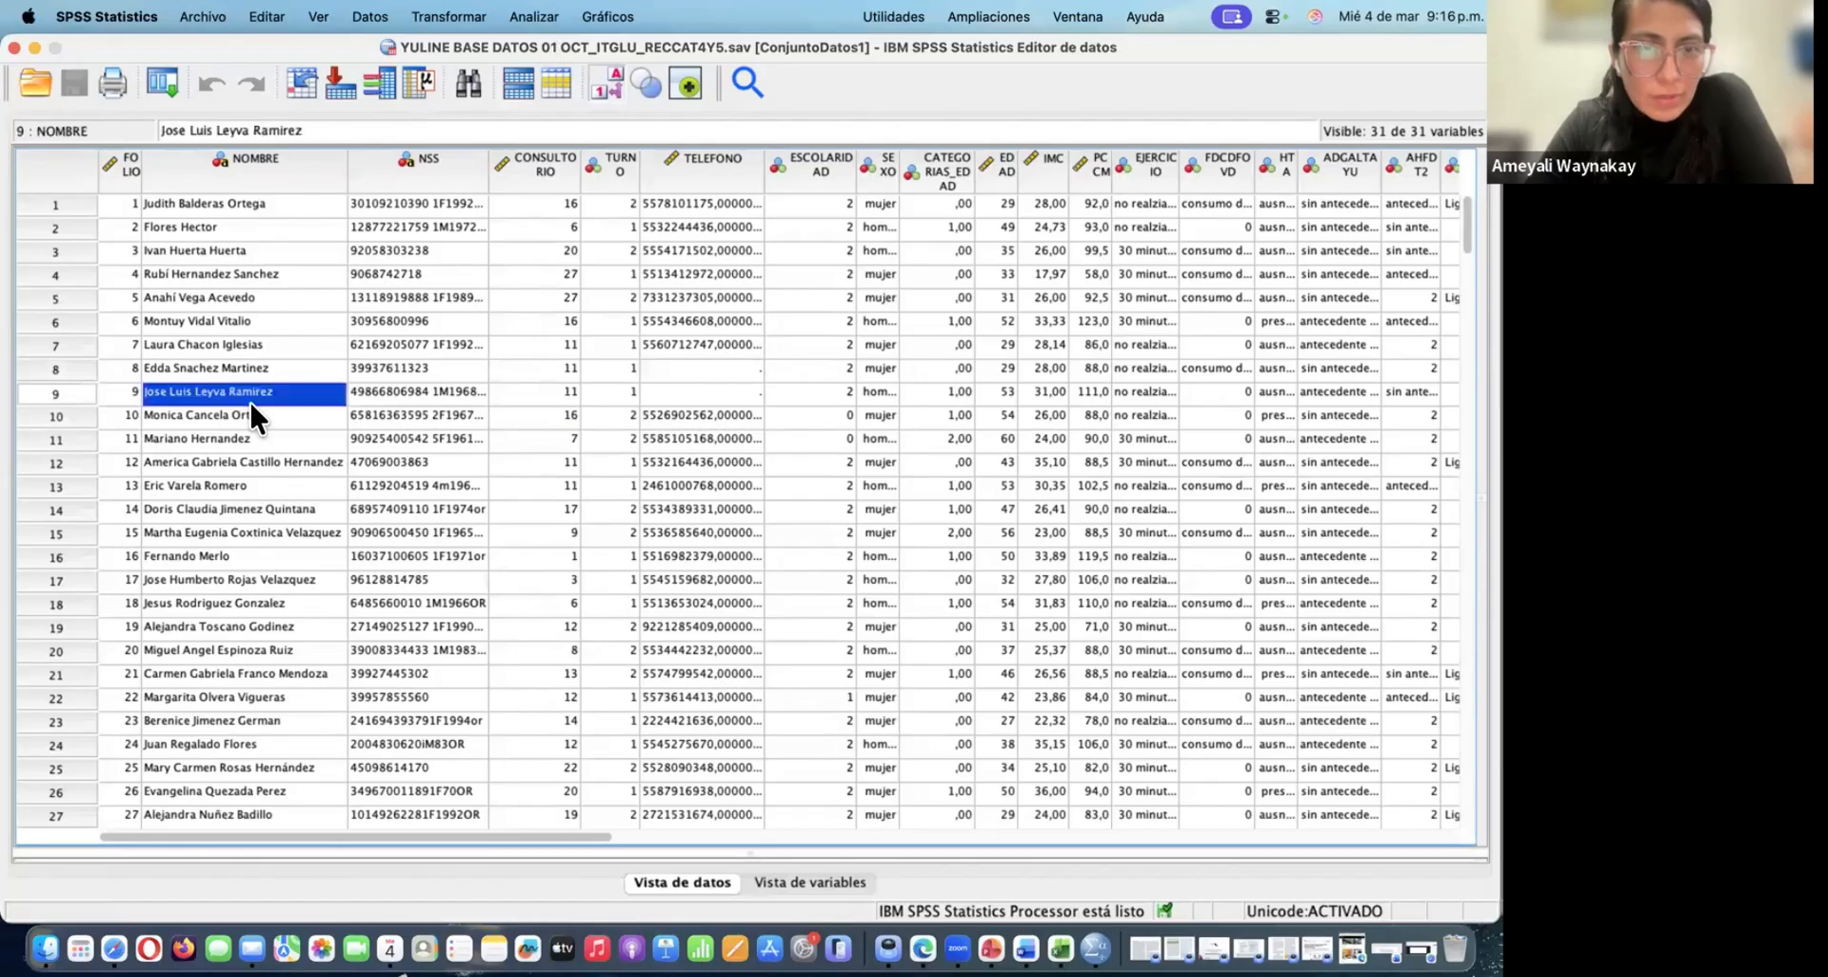
left_click(809, 346)
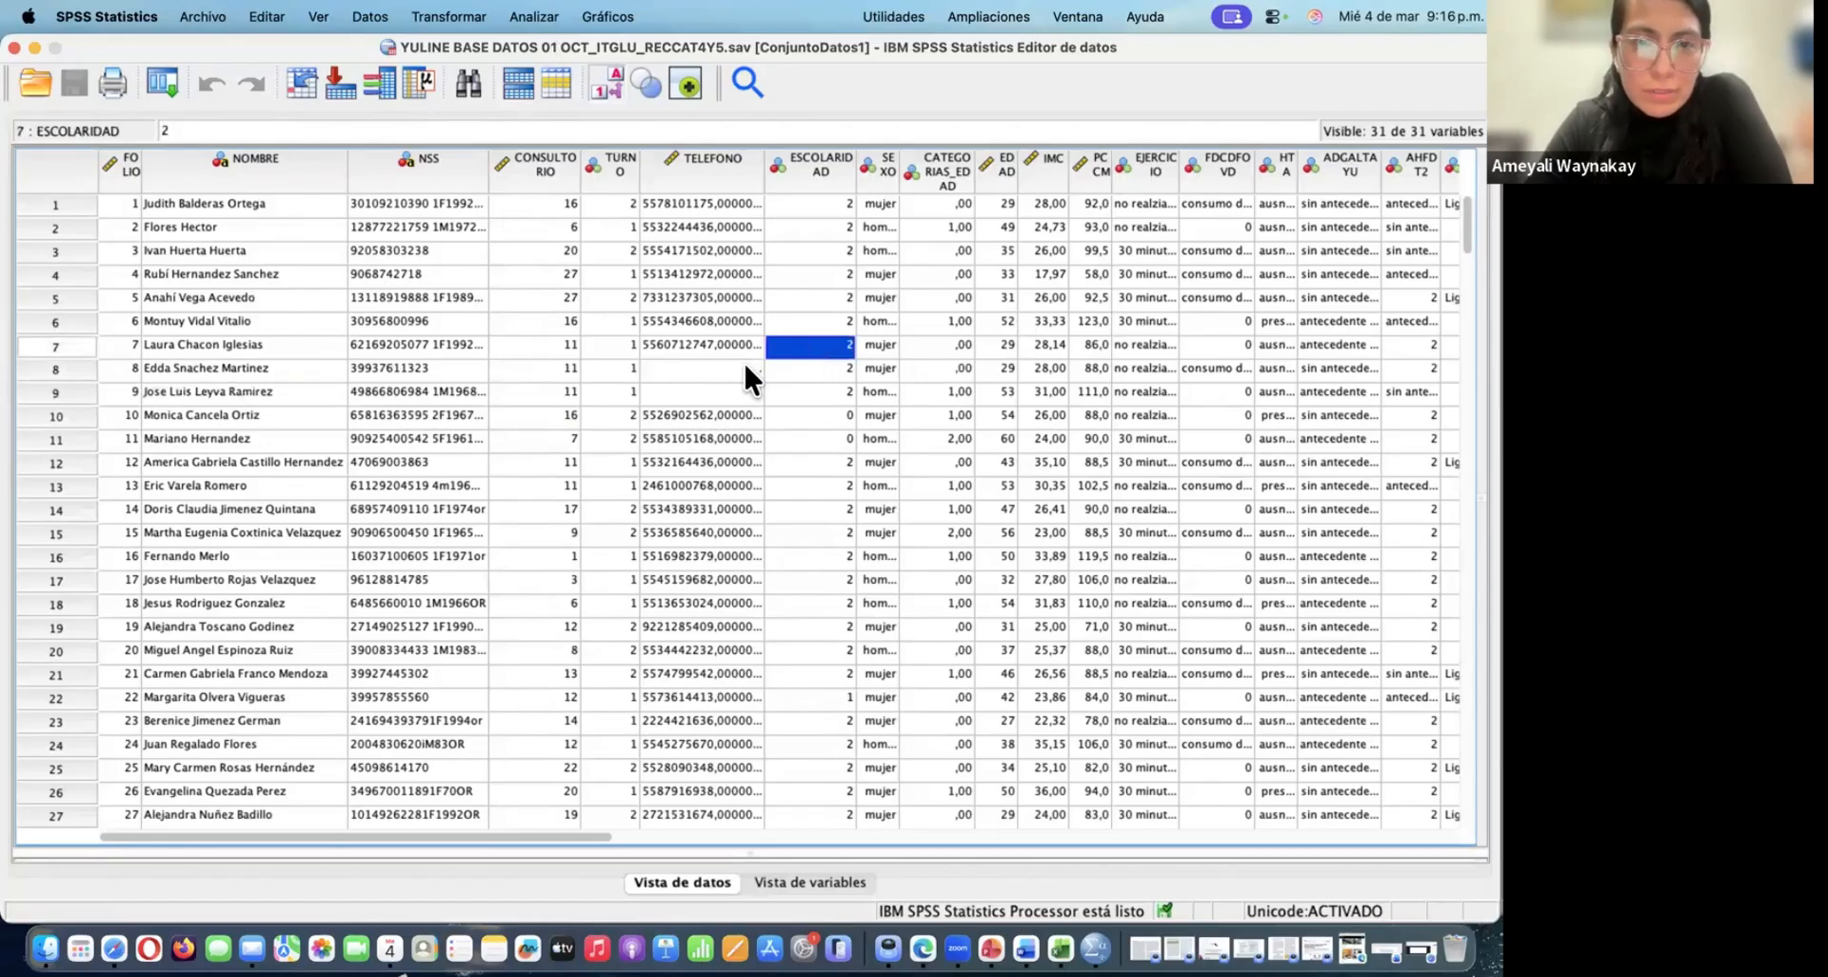
Start an Explore analysis (Explorar) with IMC as the dependent variable
left_click(526, 13)
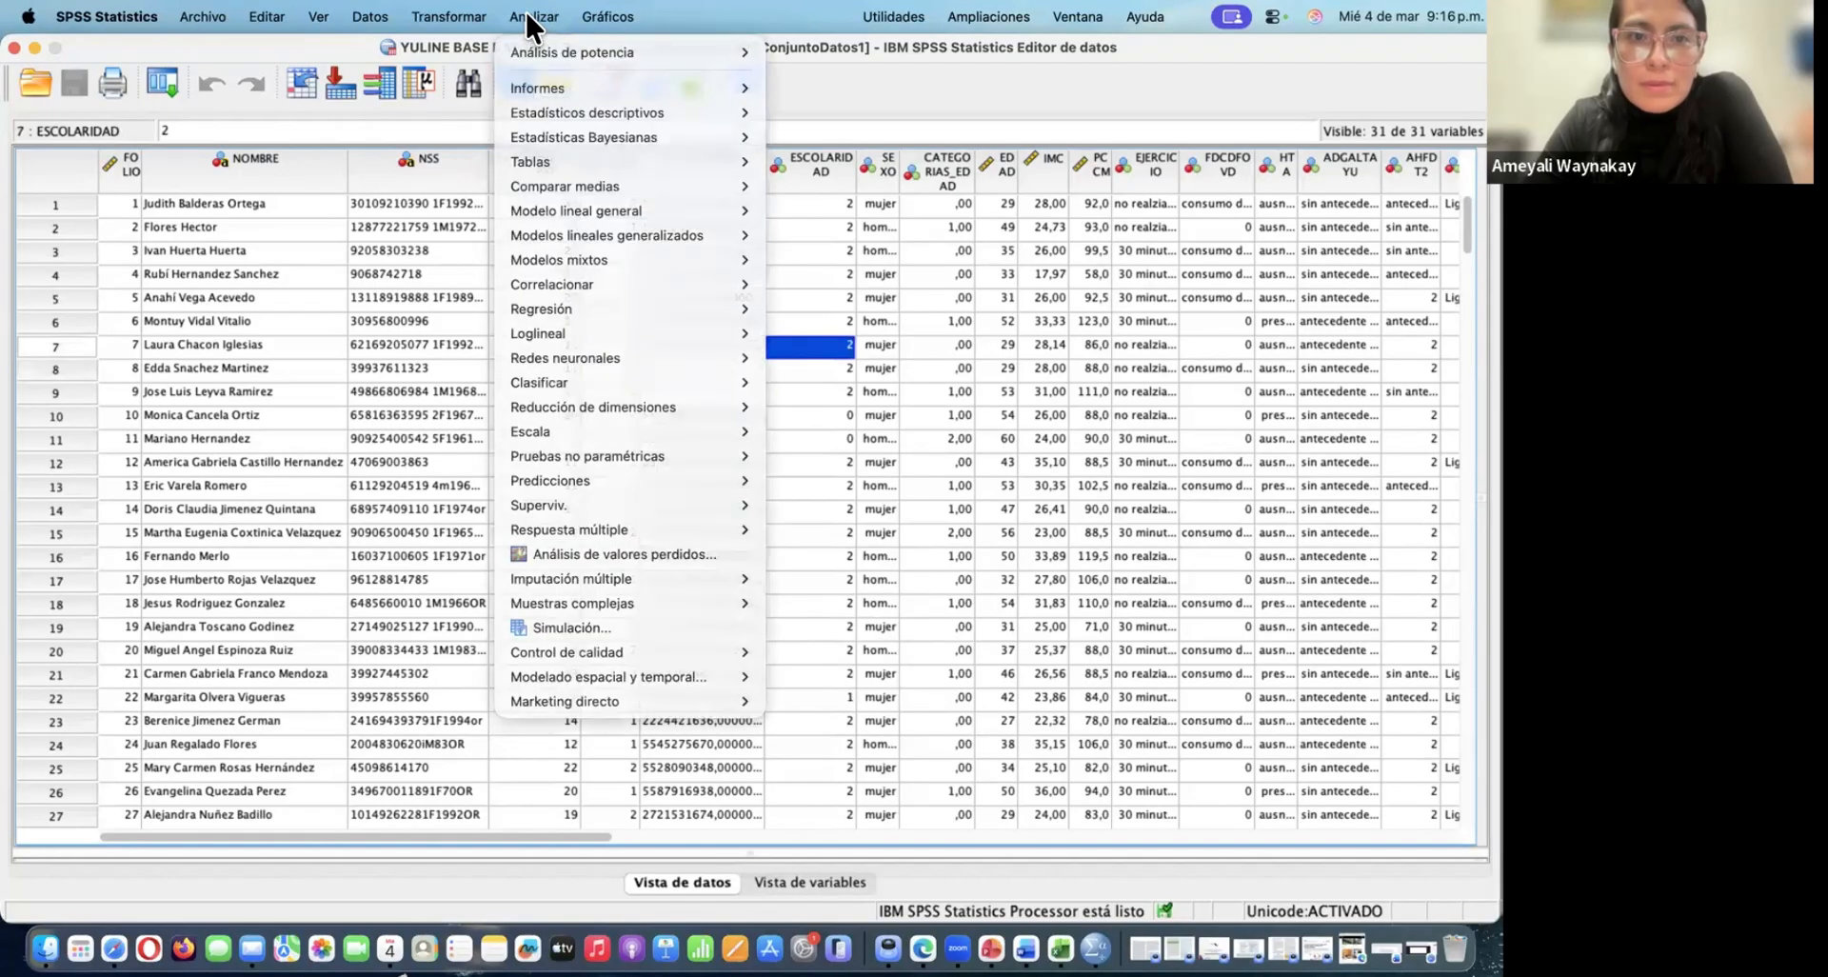
mouse_move(594, 109)
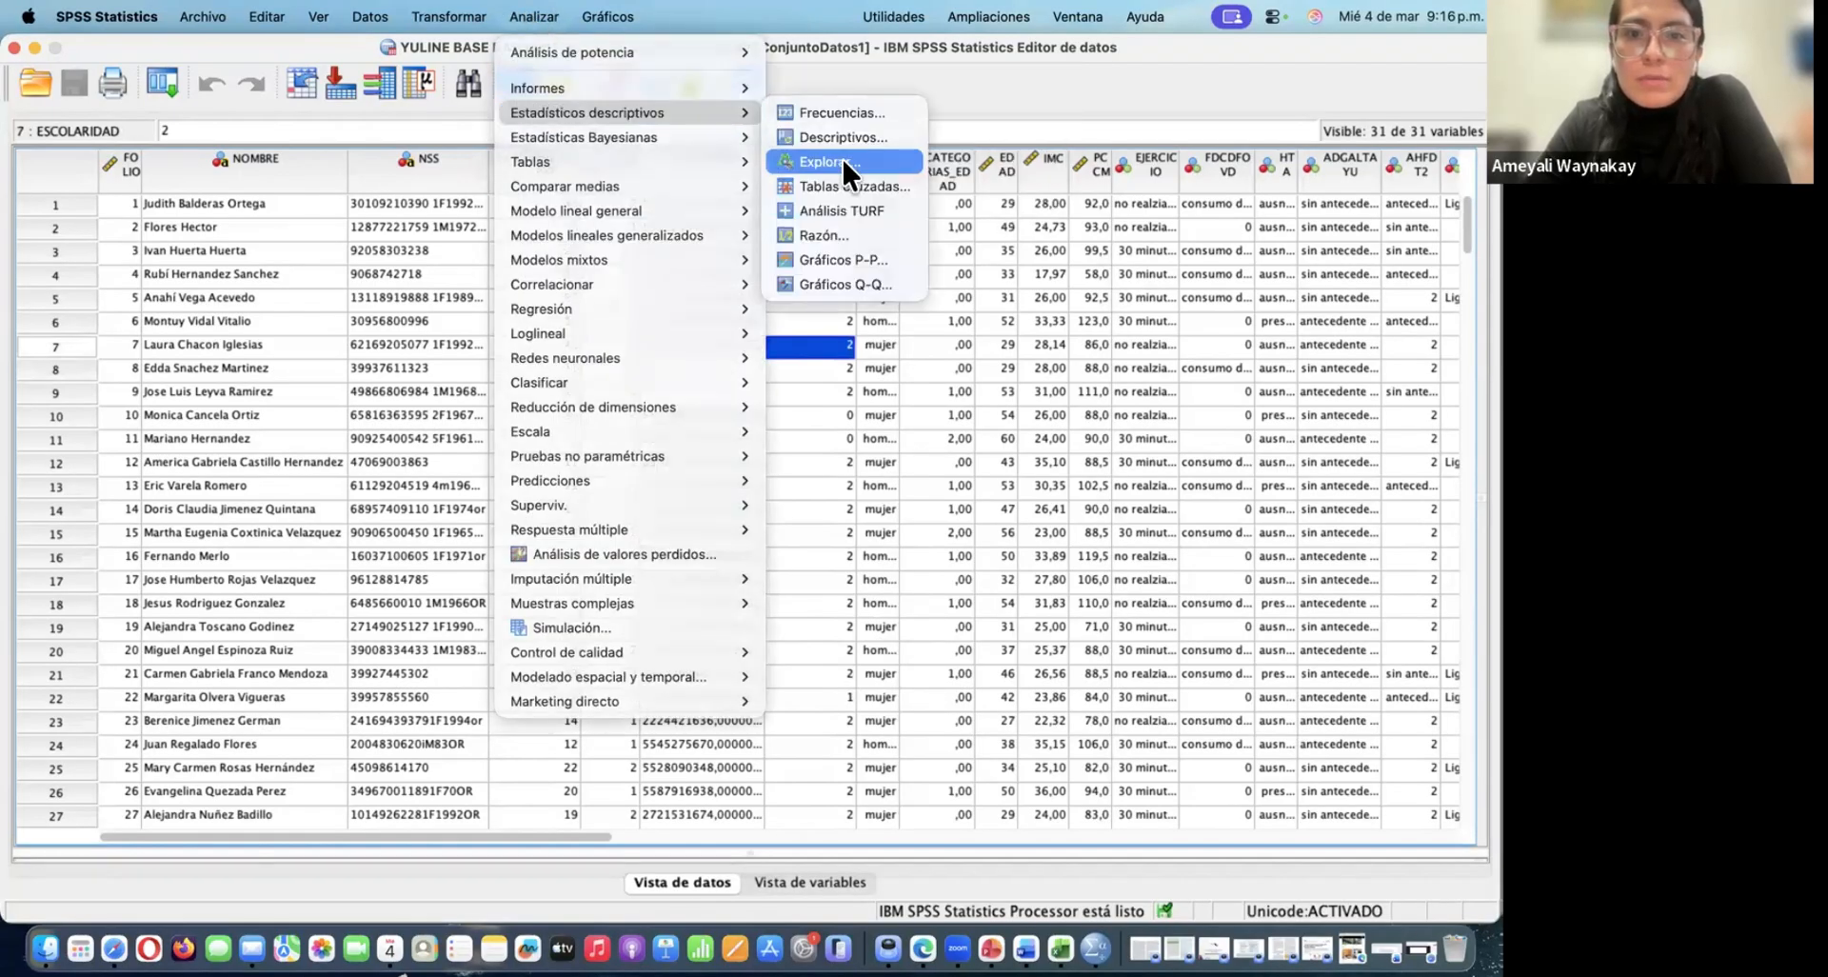
left_click(842, 160)
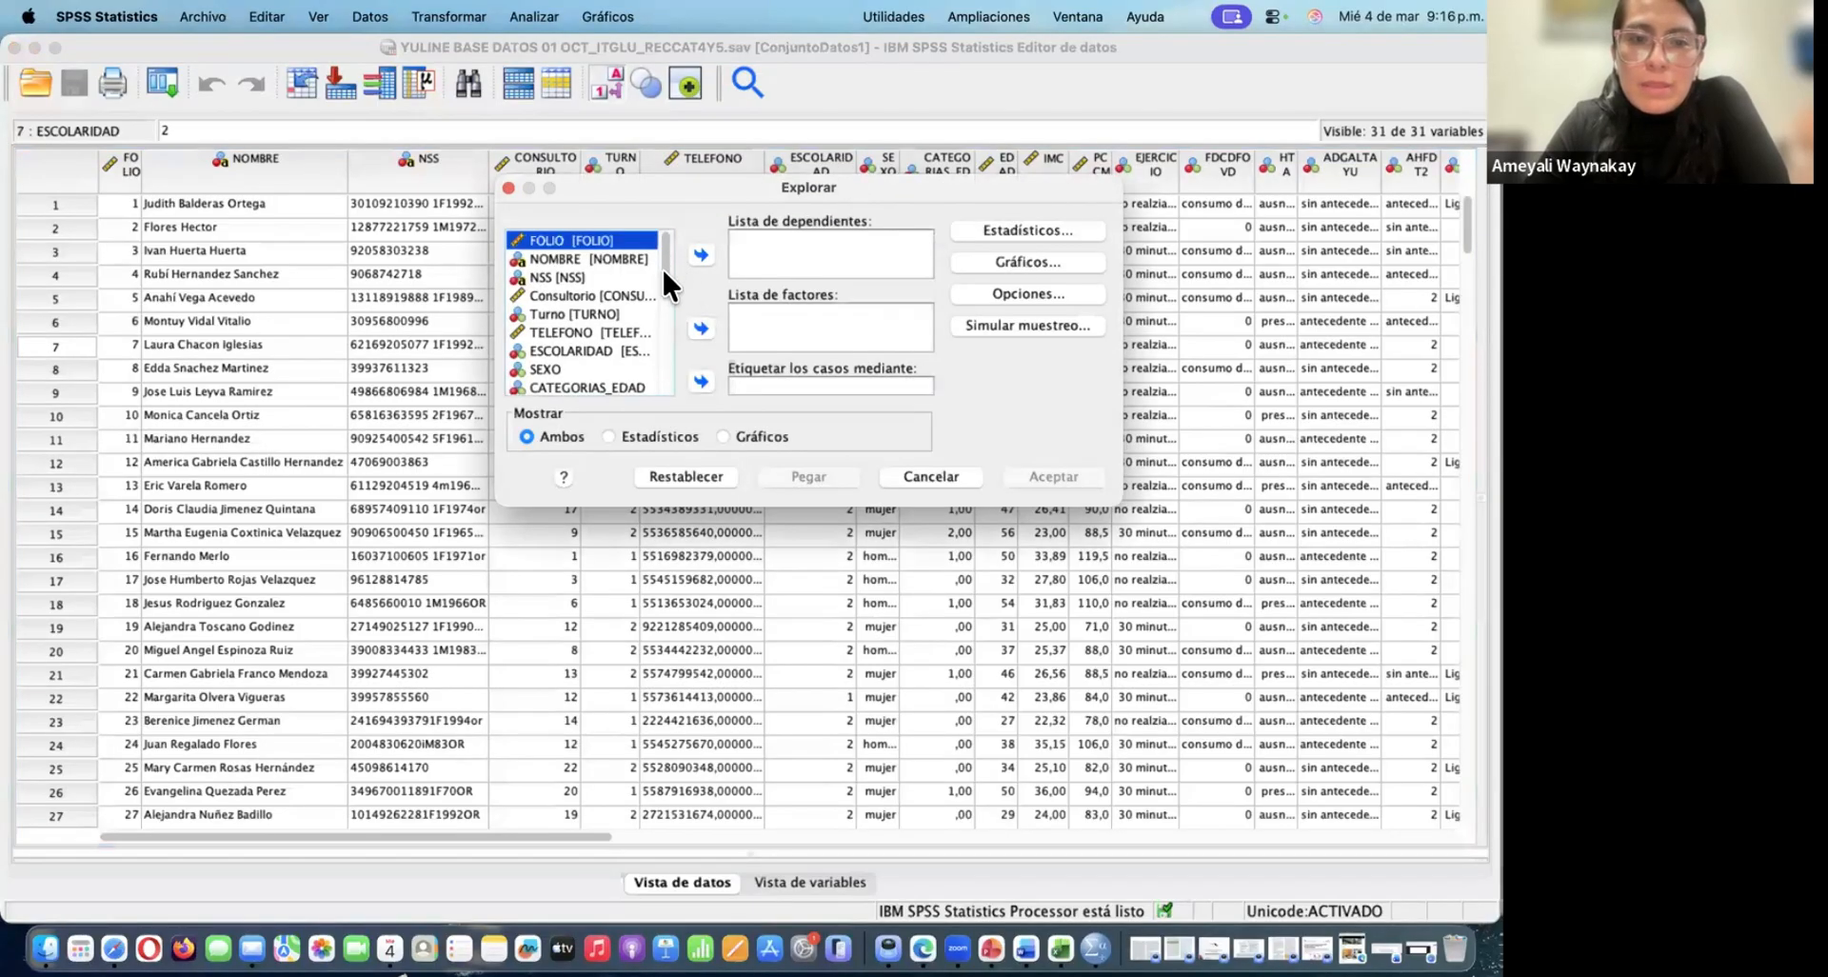
scroll(661, 267, "down", 3)
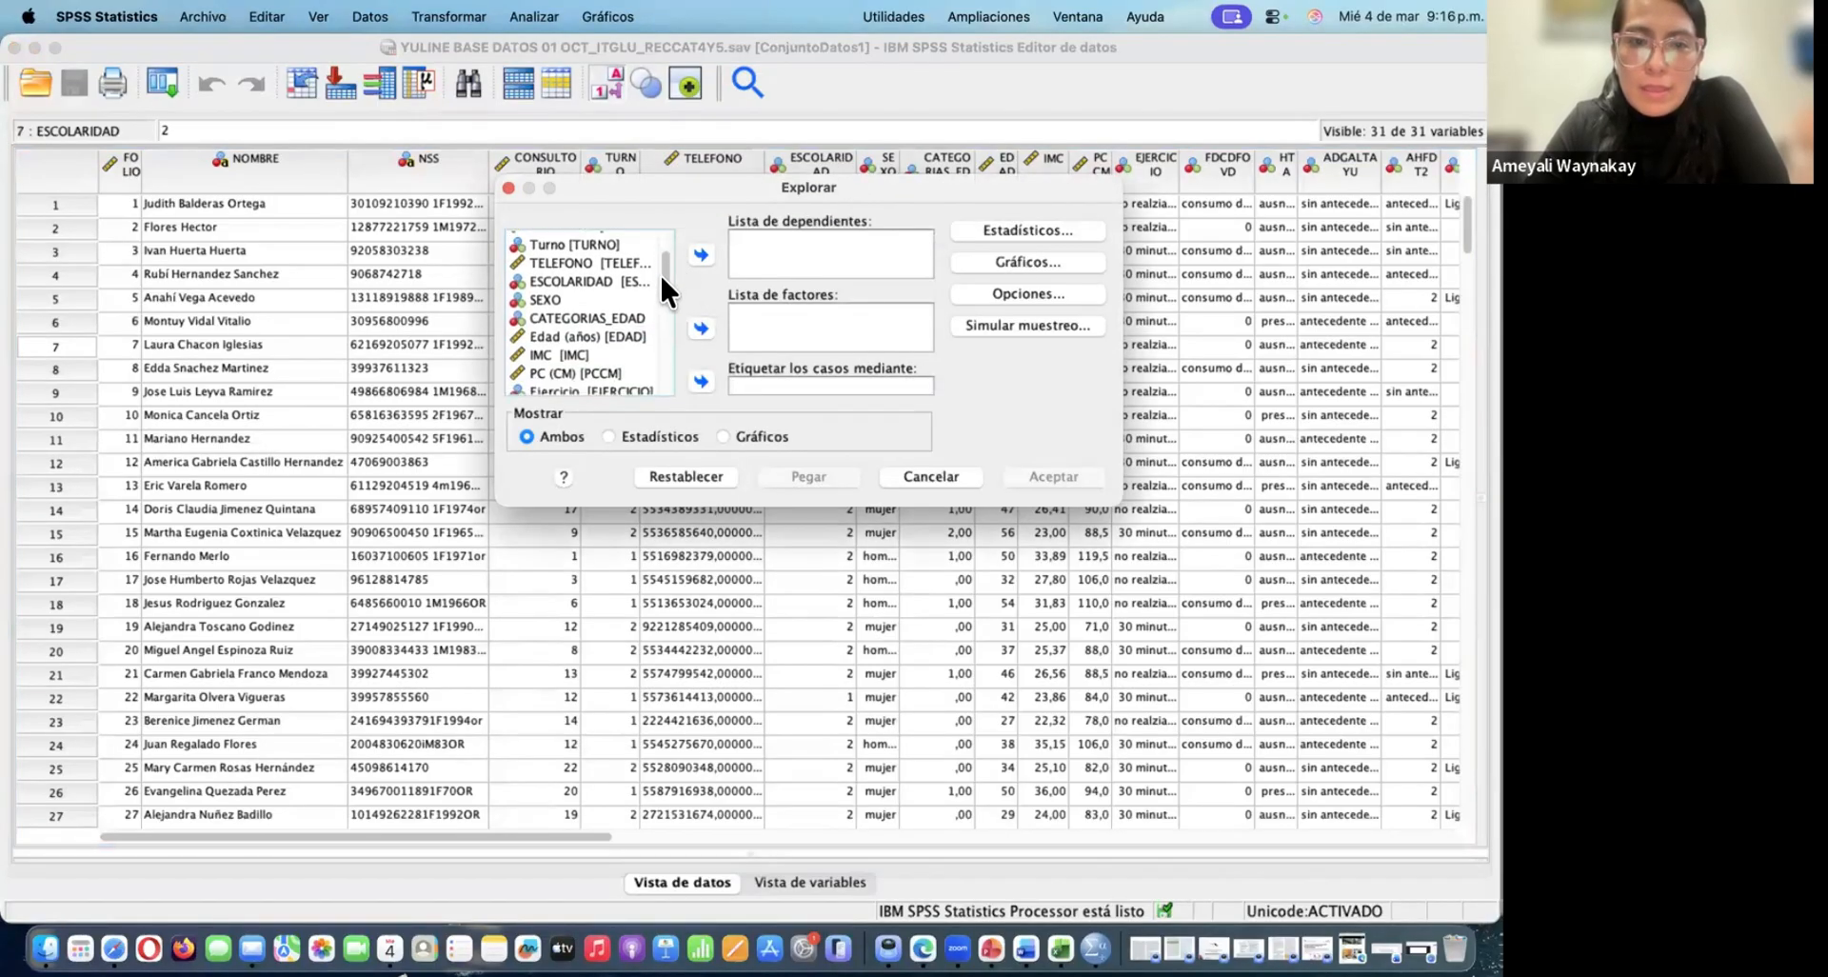
left_click(557, 345)
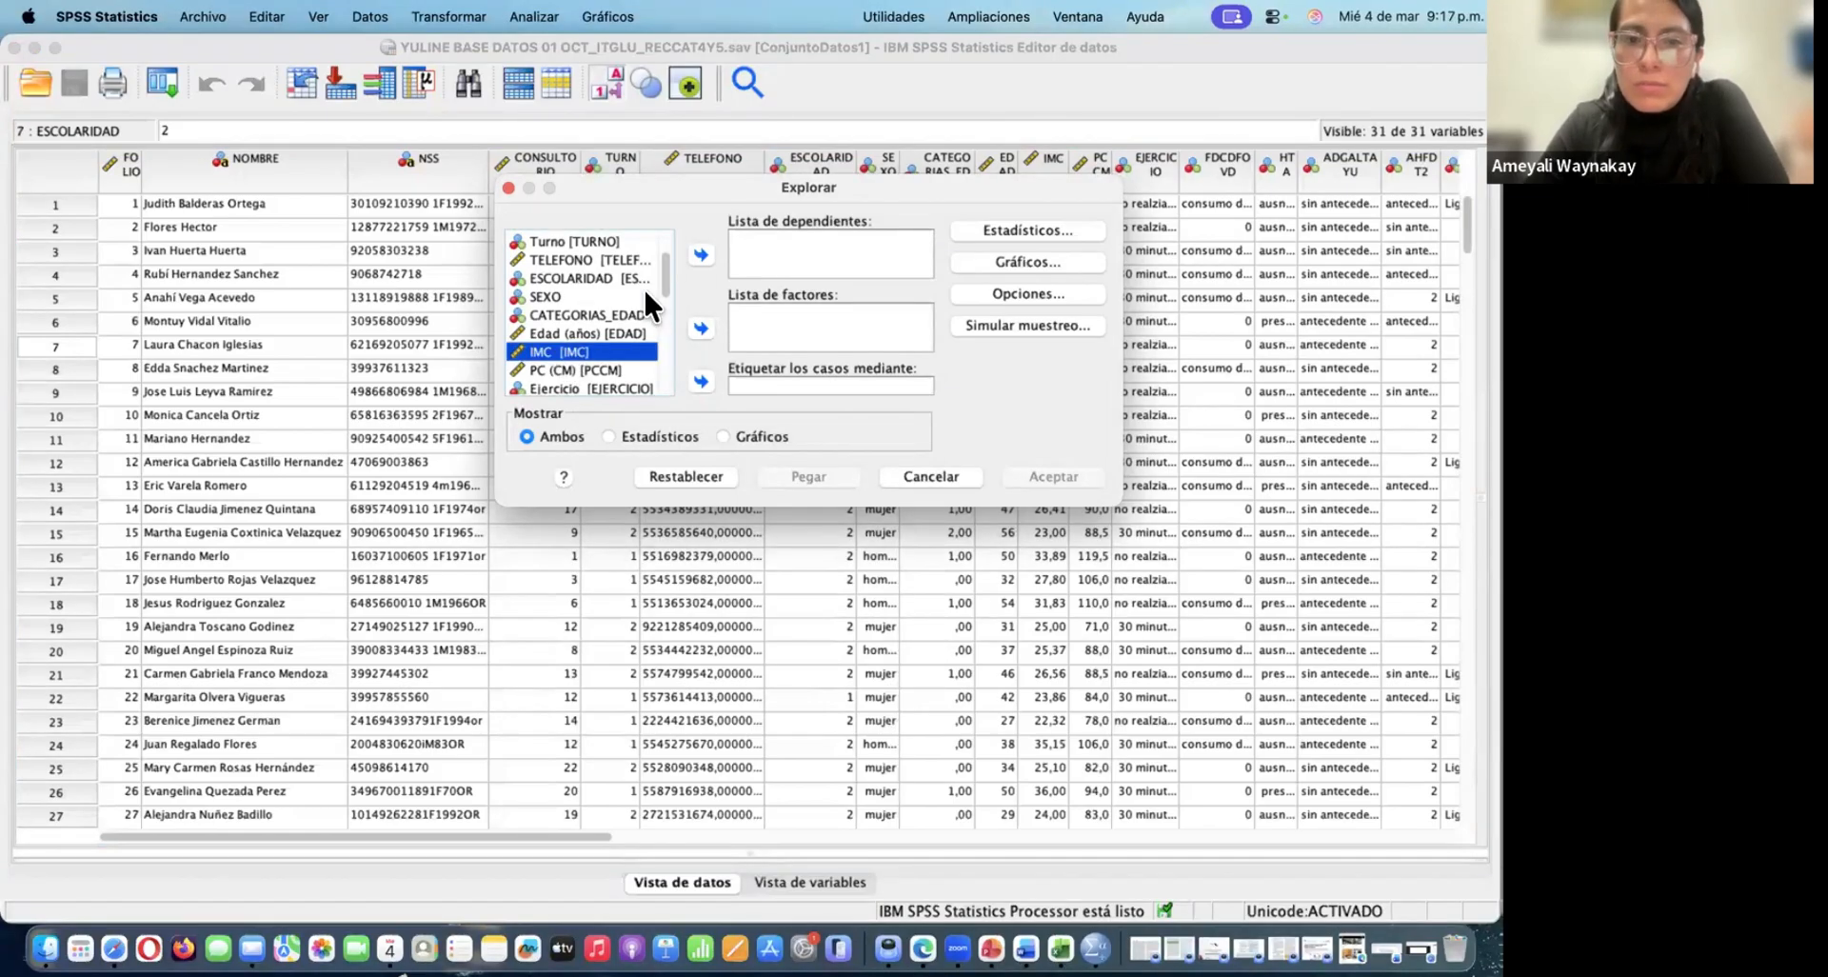
left_click(699, 249)
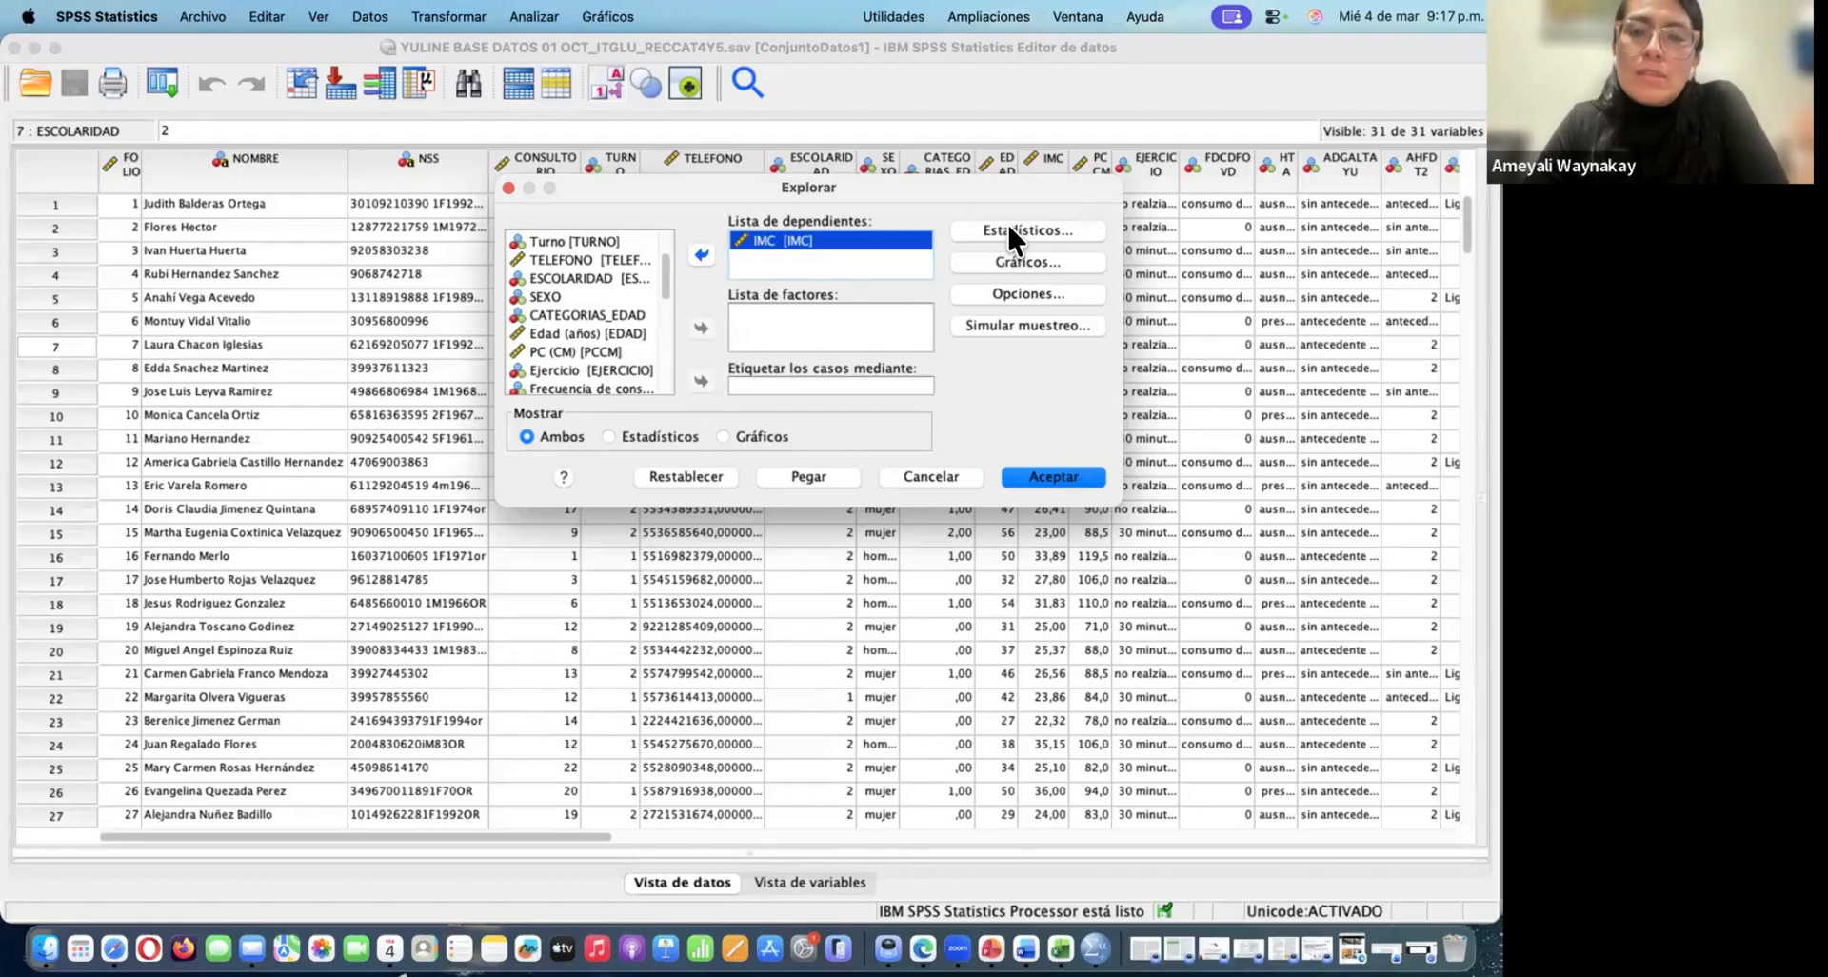
Include Percentiles in the statistics of the Explore analysis
left_click(1009, 230)
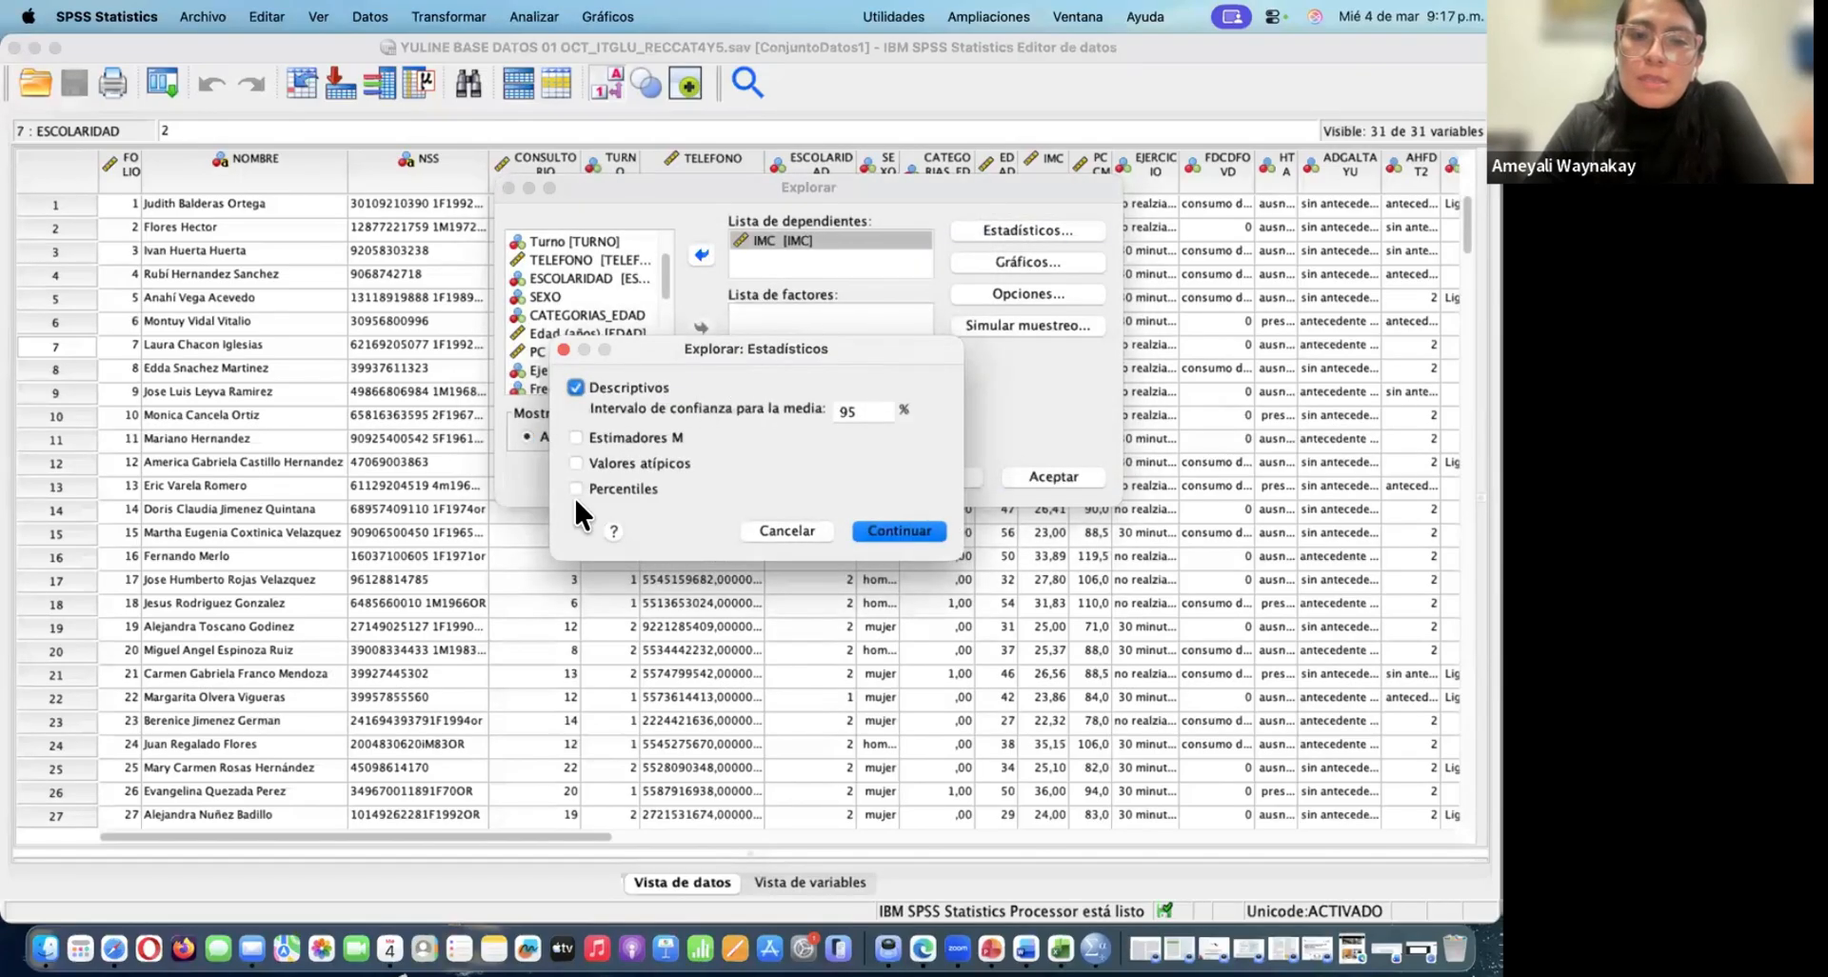
left_click(577, 488)
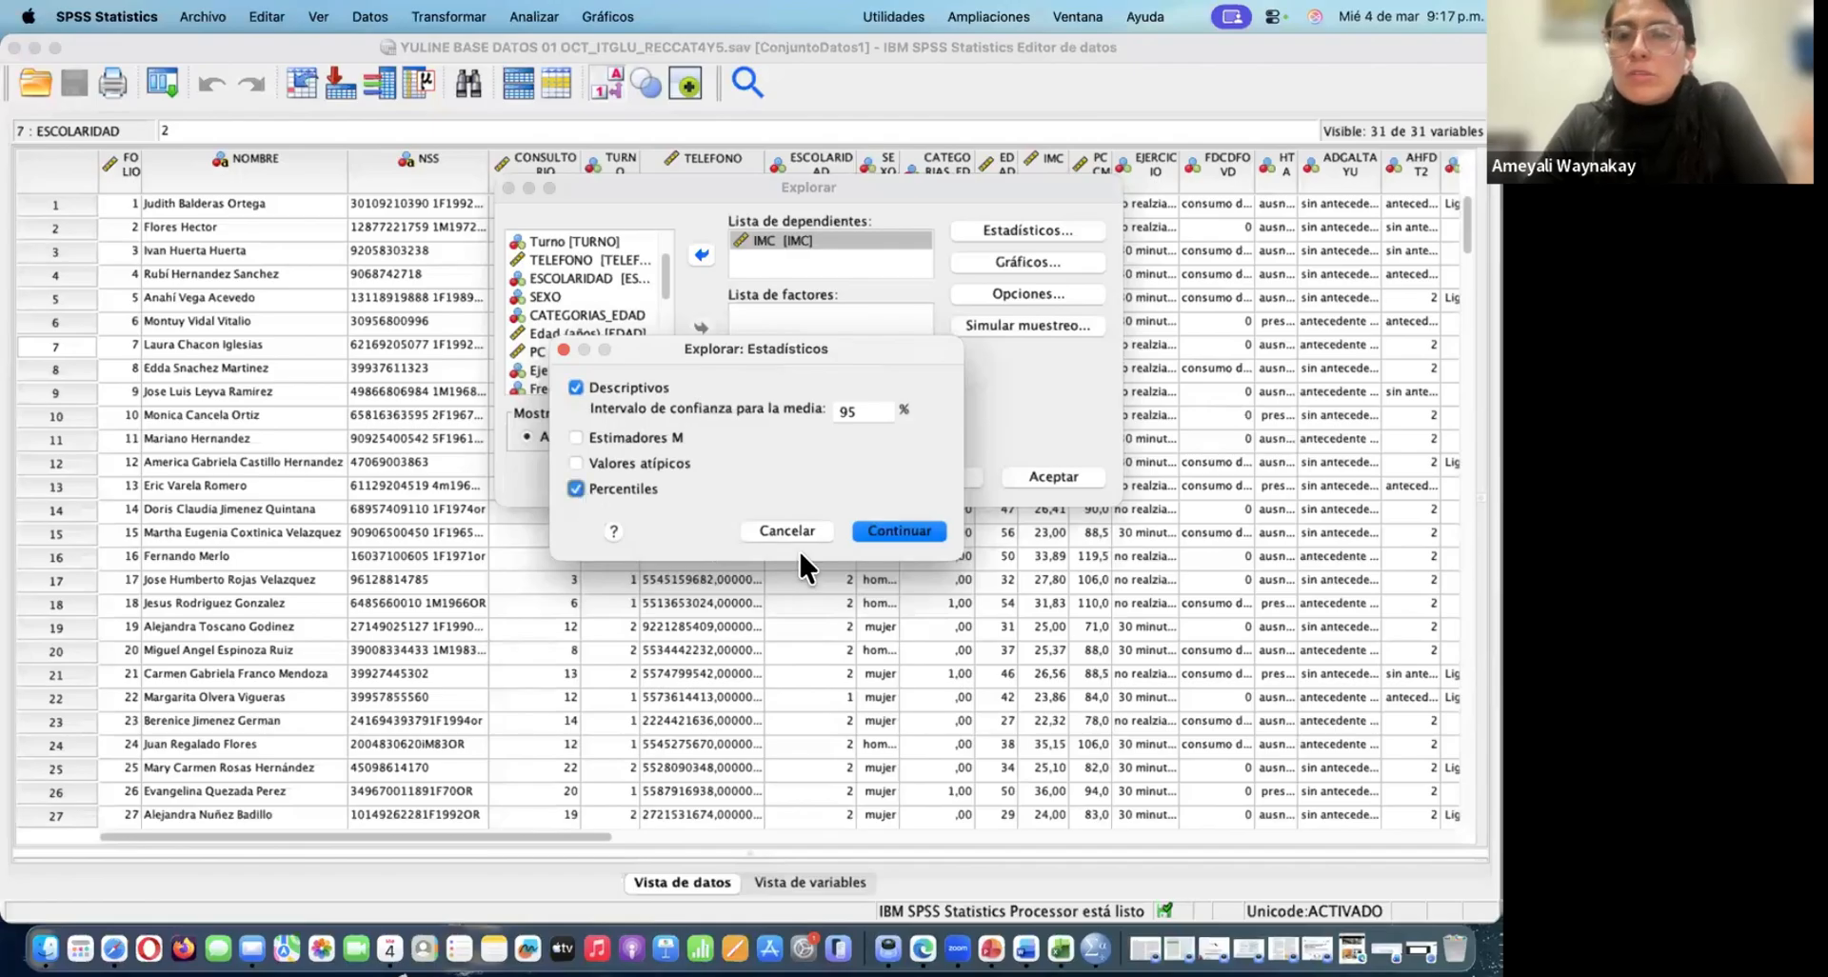
left_click(902, 532)
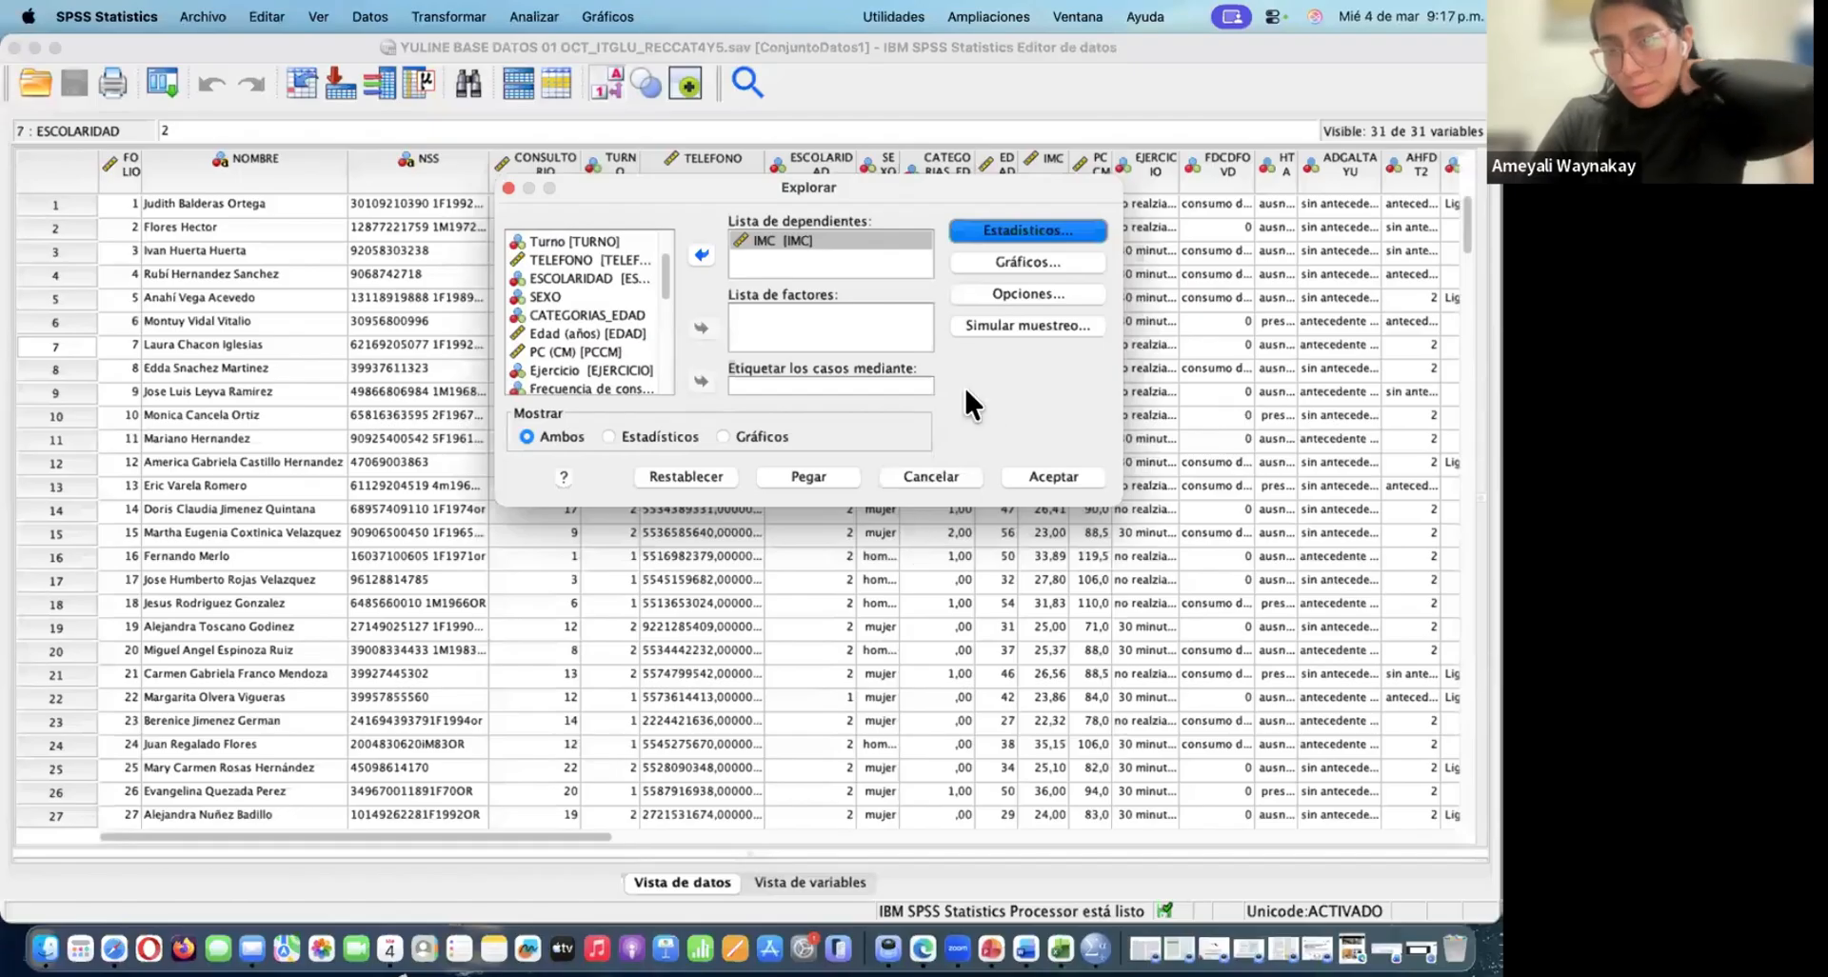
Choose a histogram instead of the stem-and-leaf plot, add normality plots with tests, and run the Explore analysis
left_click(1030, 257)
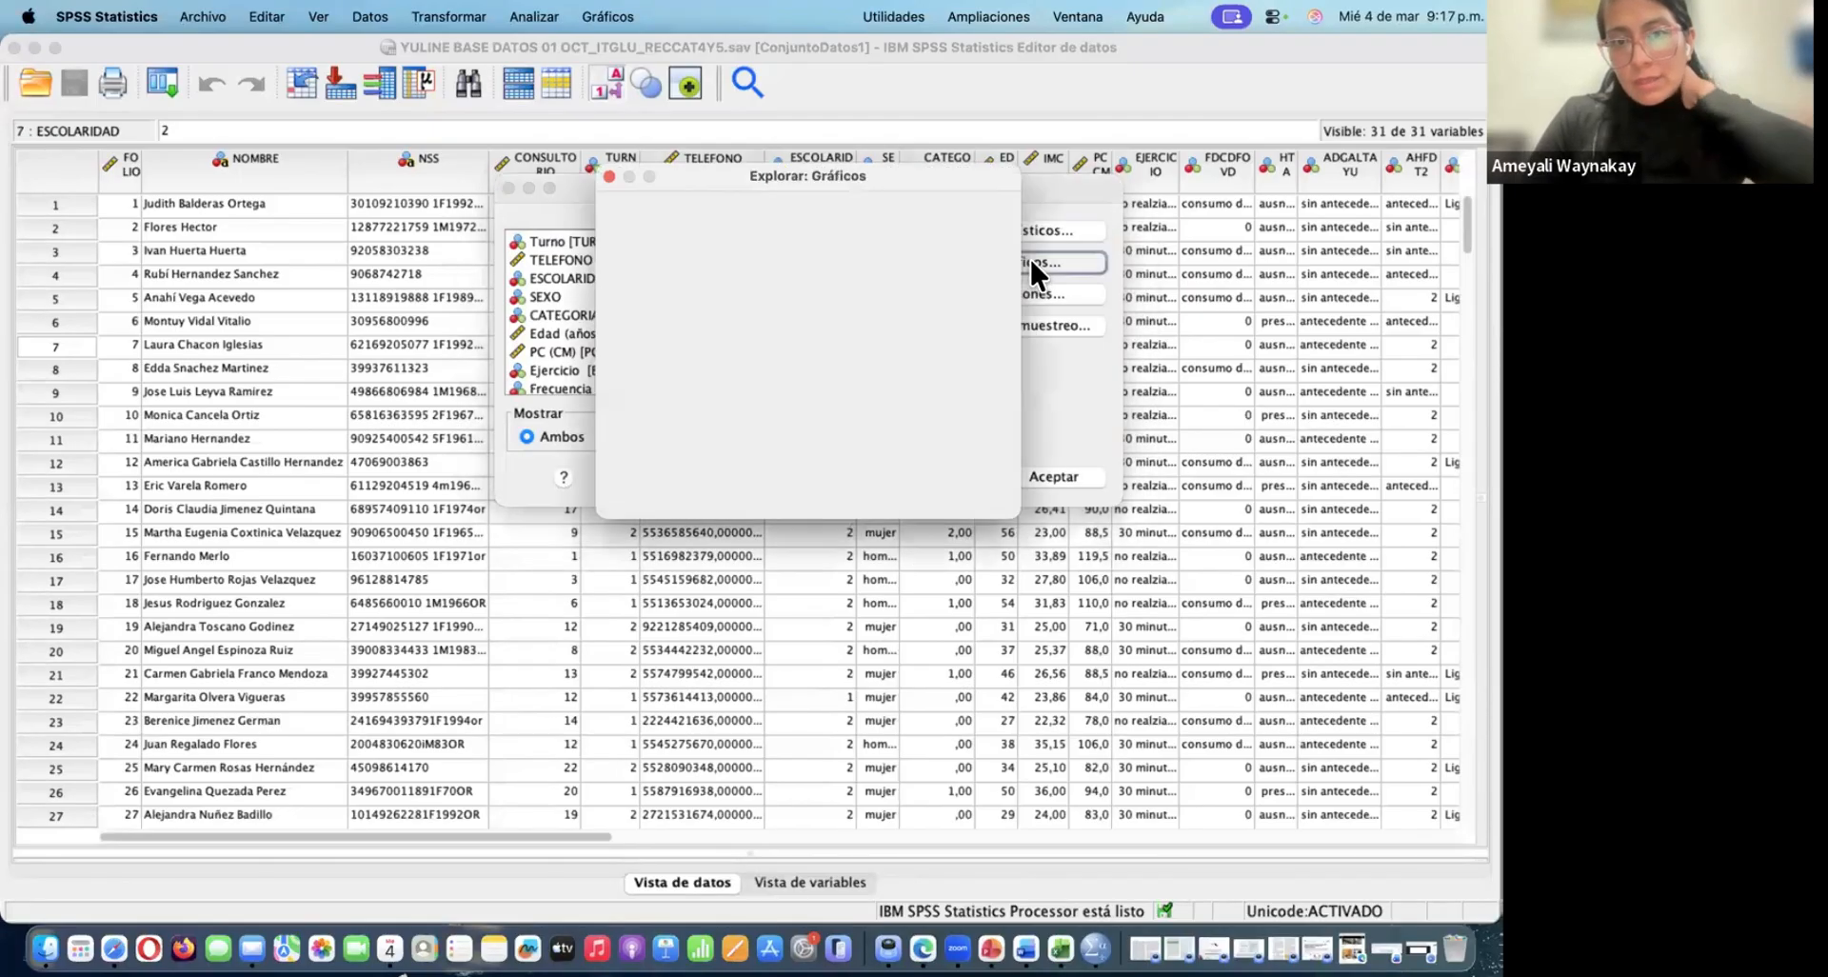
left_click(648, 385)
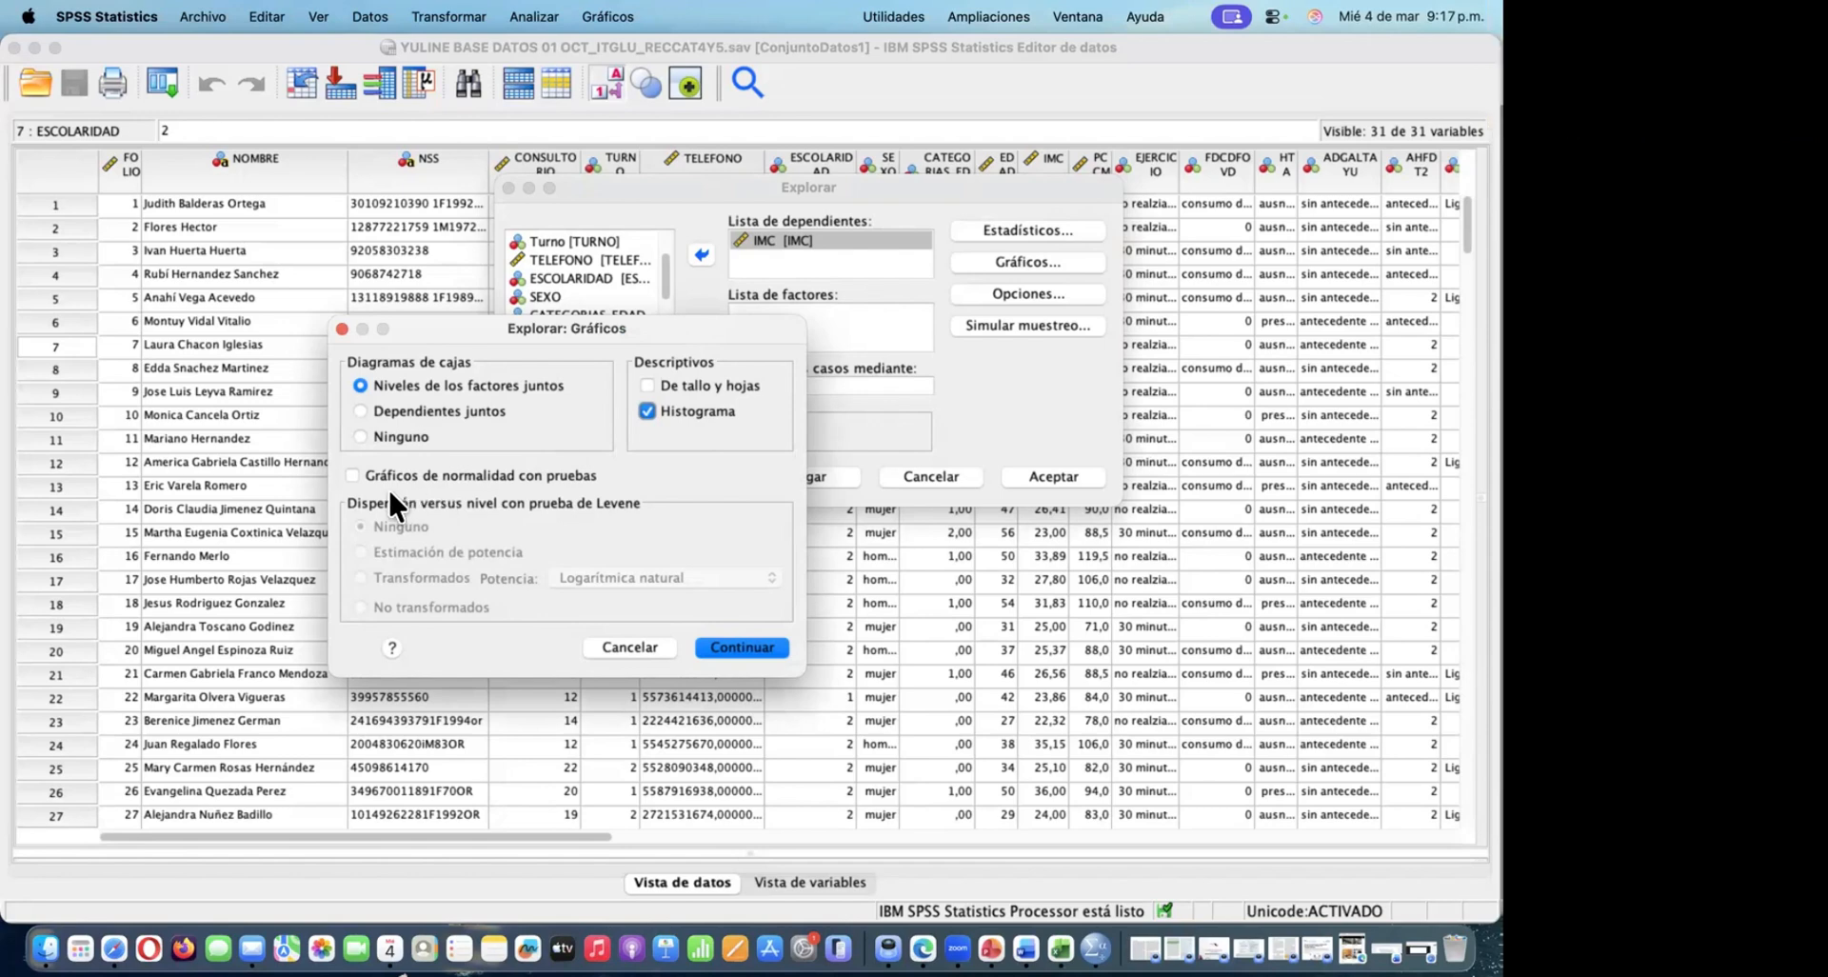
left_click(353, 475)
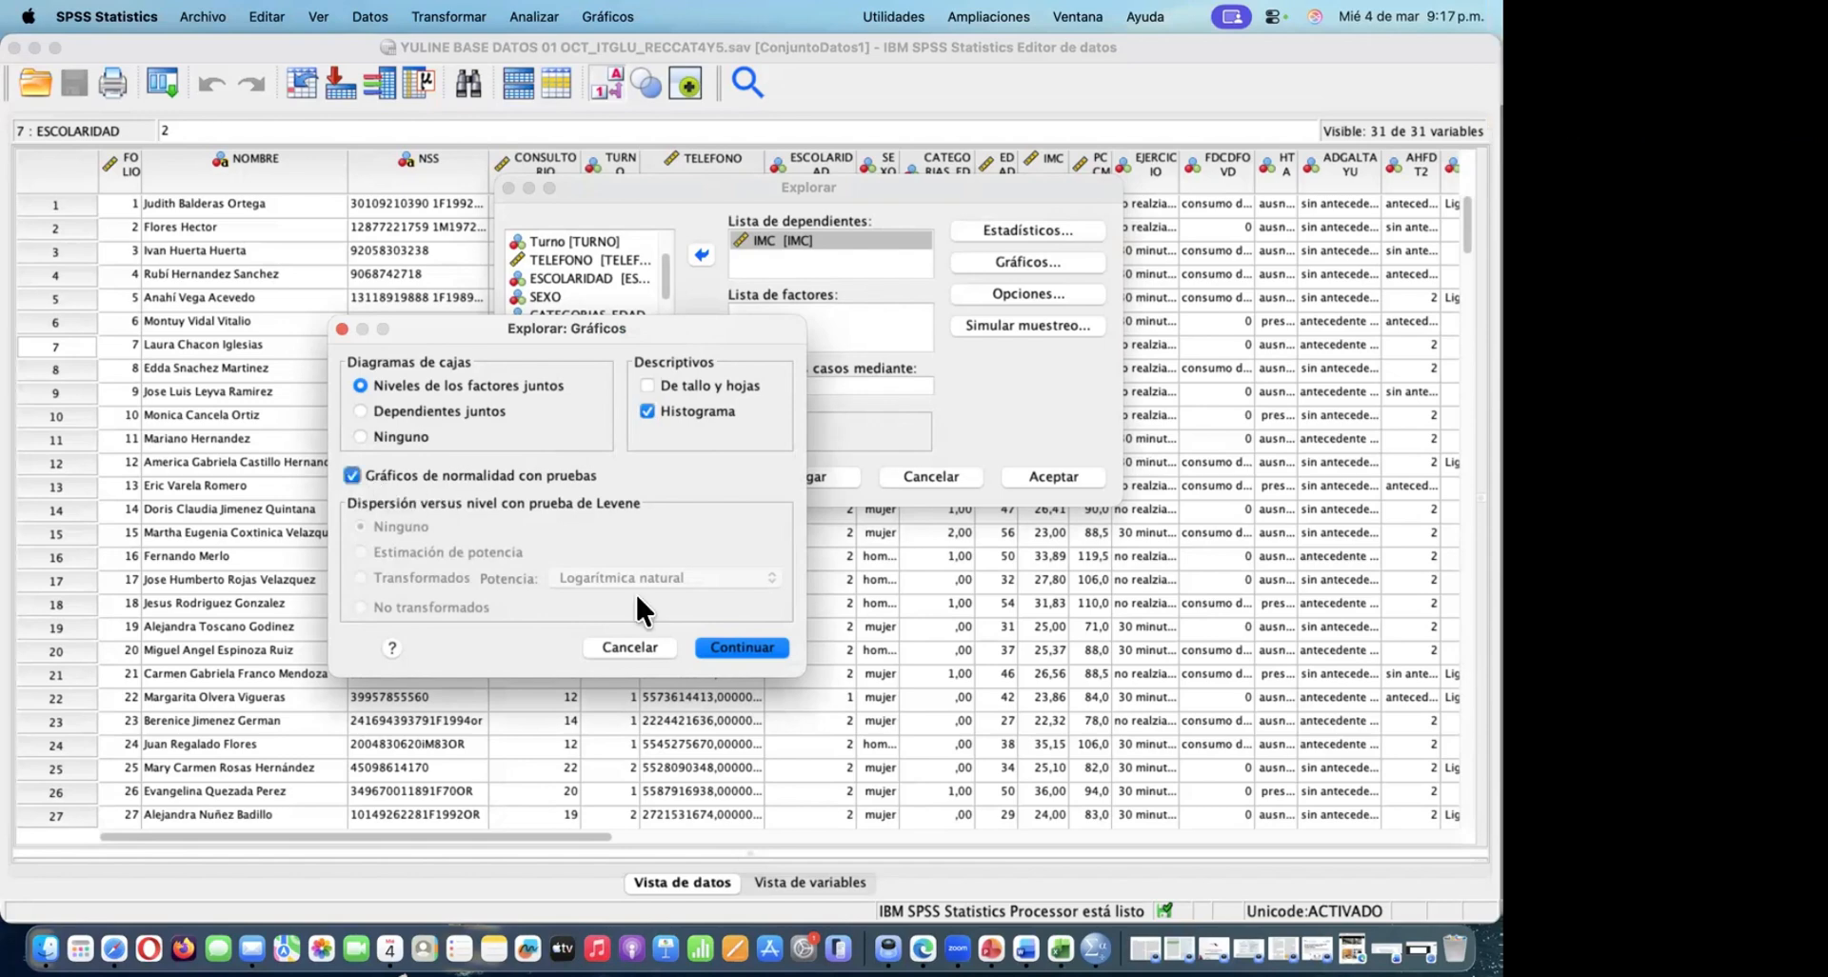
left_click(727, 644)
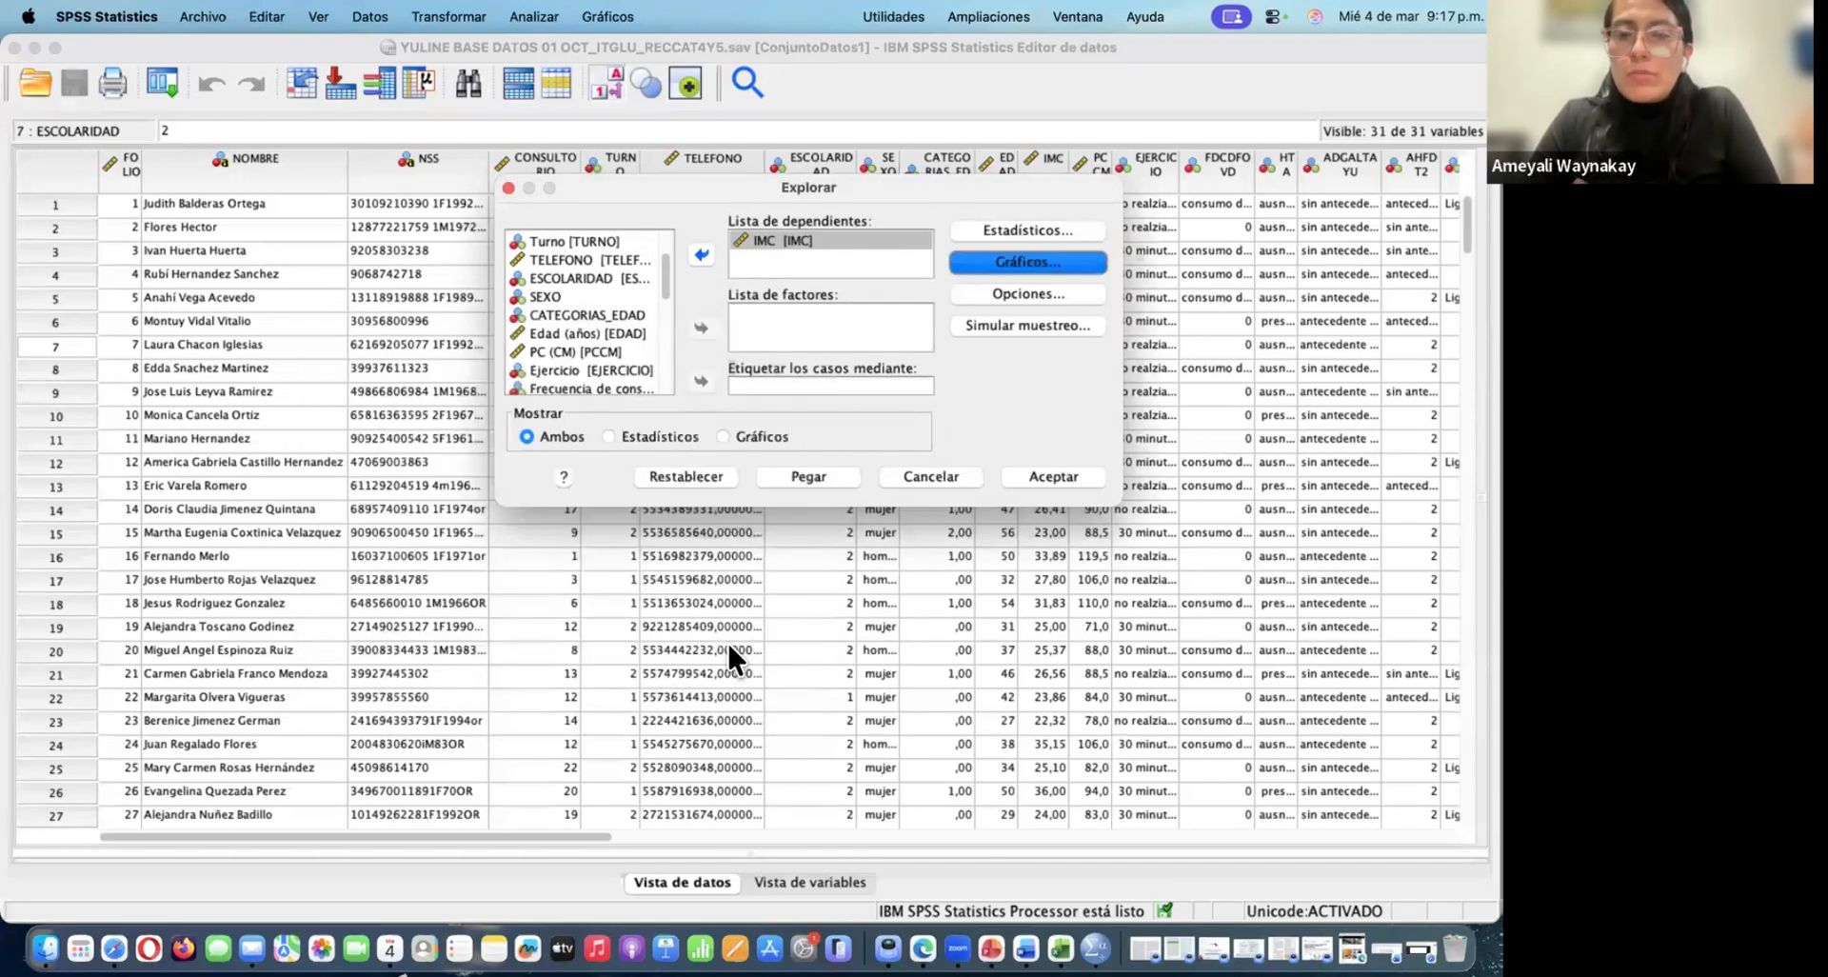
left_click(1051, 476)
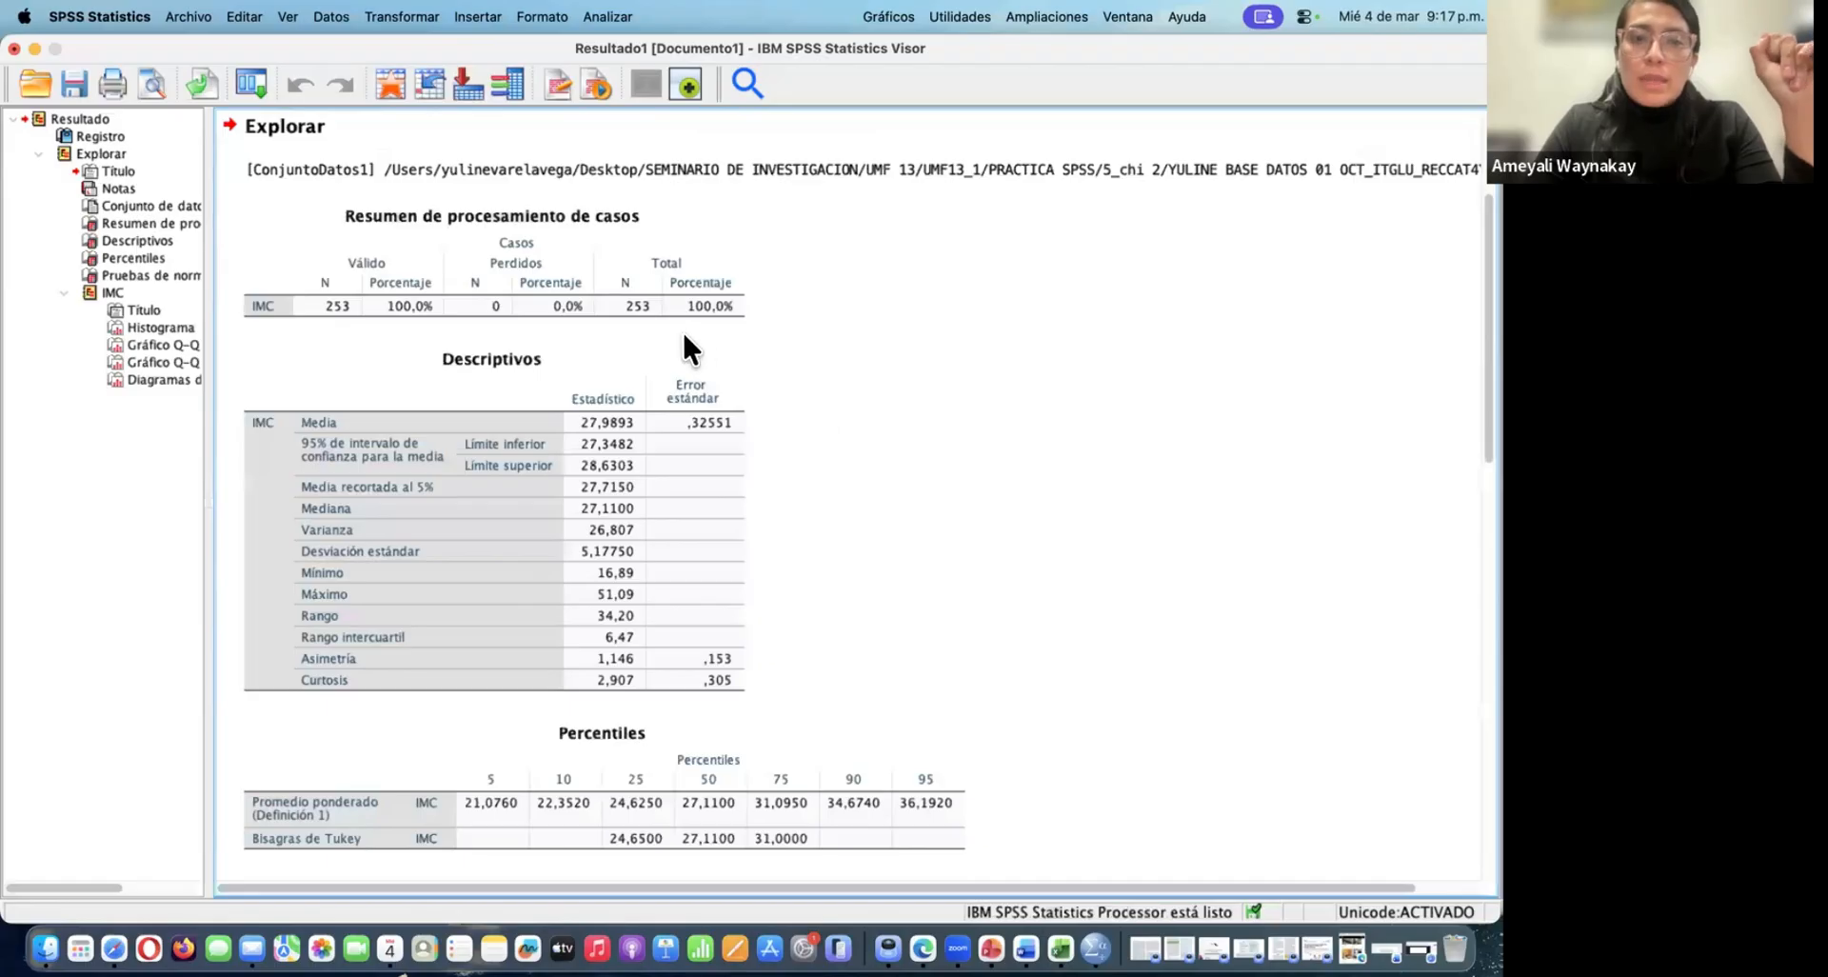
Examine the case processing summary, descriptives, percentiles and normality tests for IMC in the Explore output
left_click(610, 264)
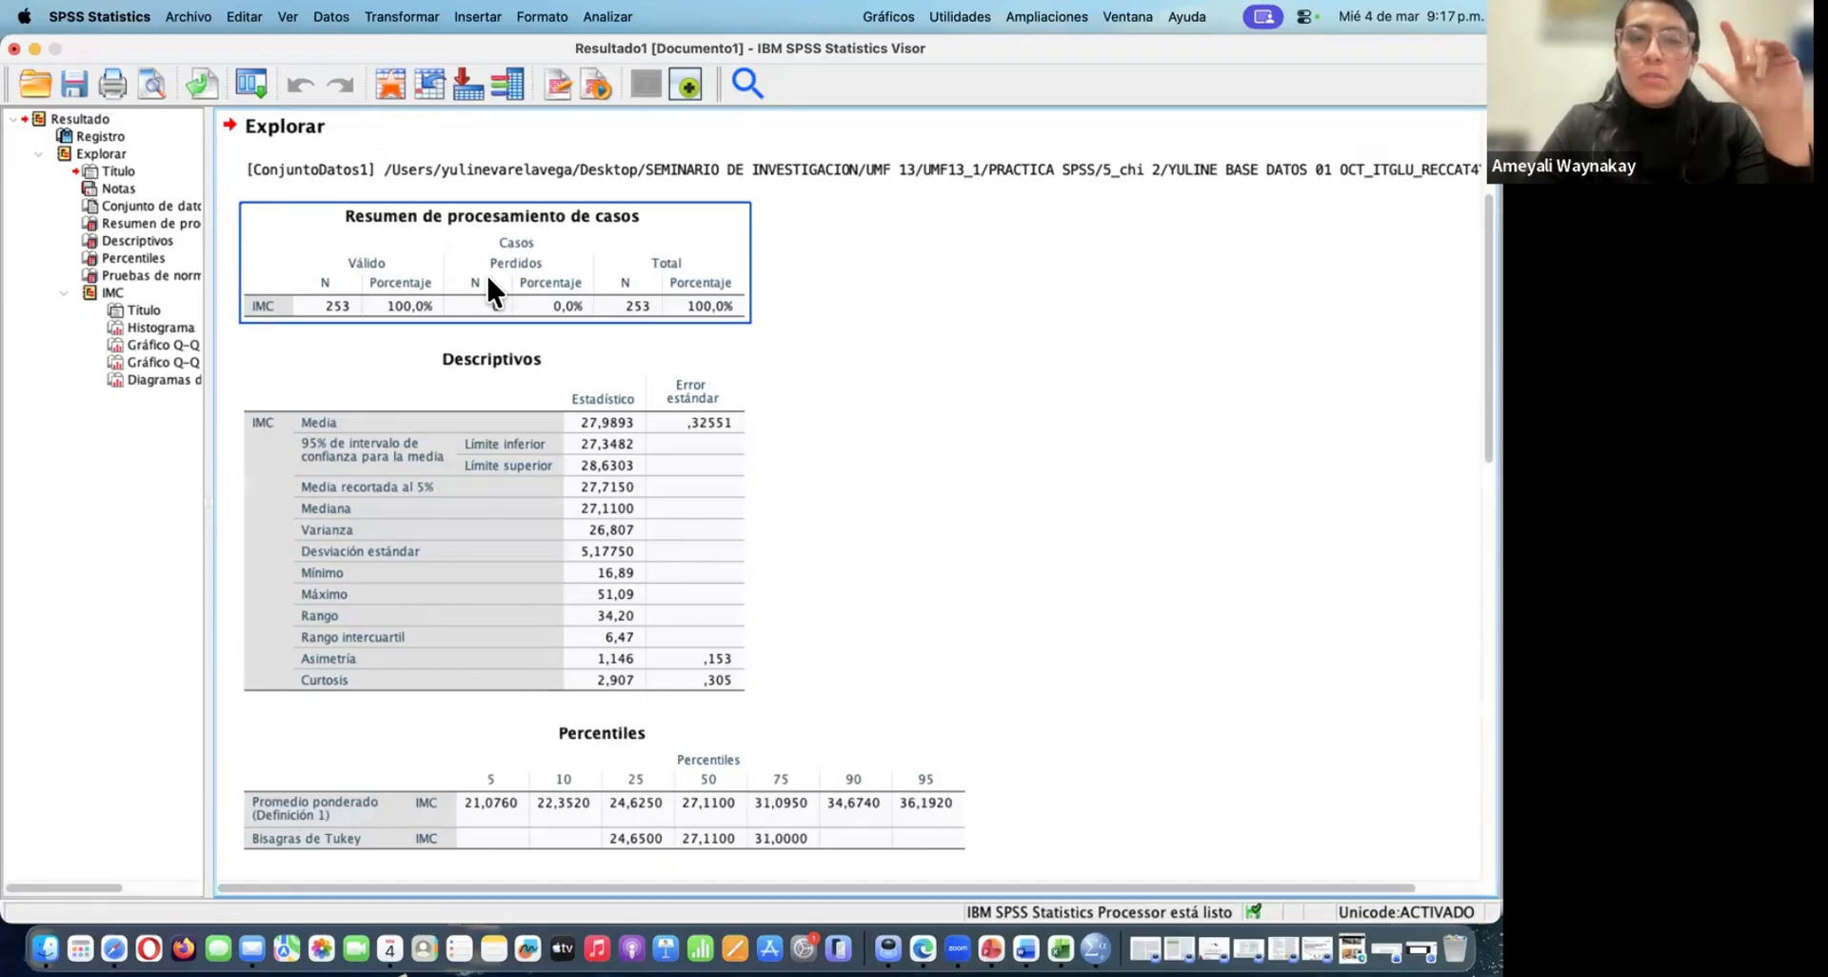
left_click(398, 365)
left_click(322, 252)
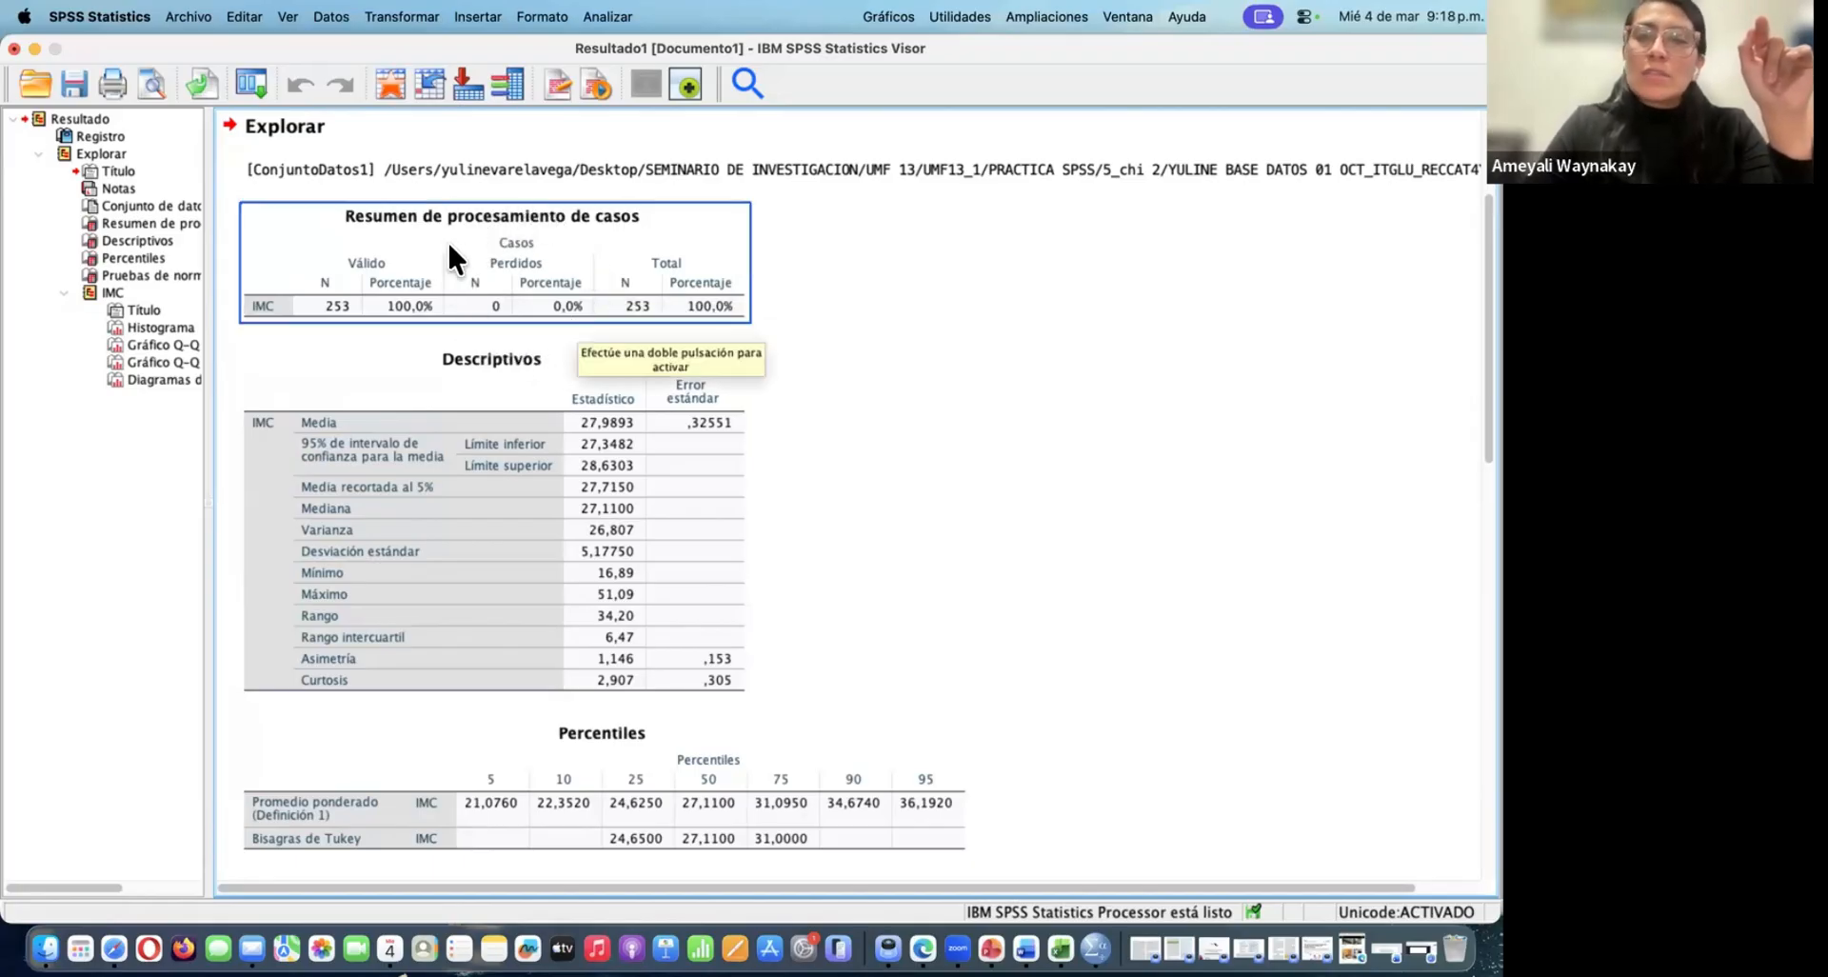
left_click(921, 546)
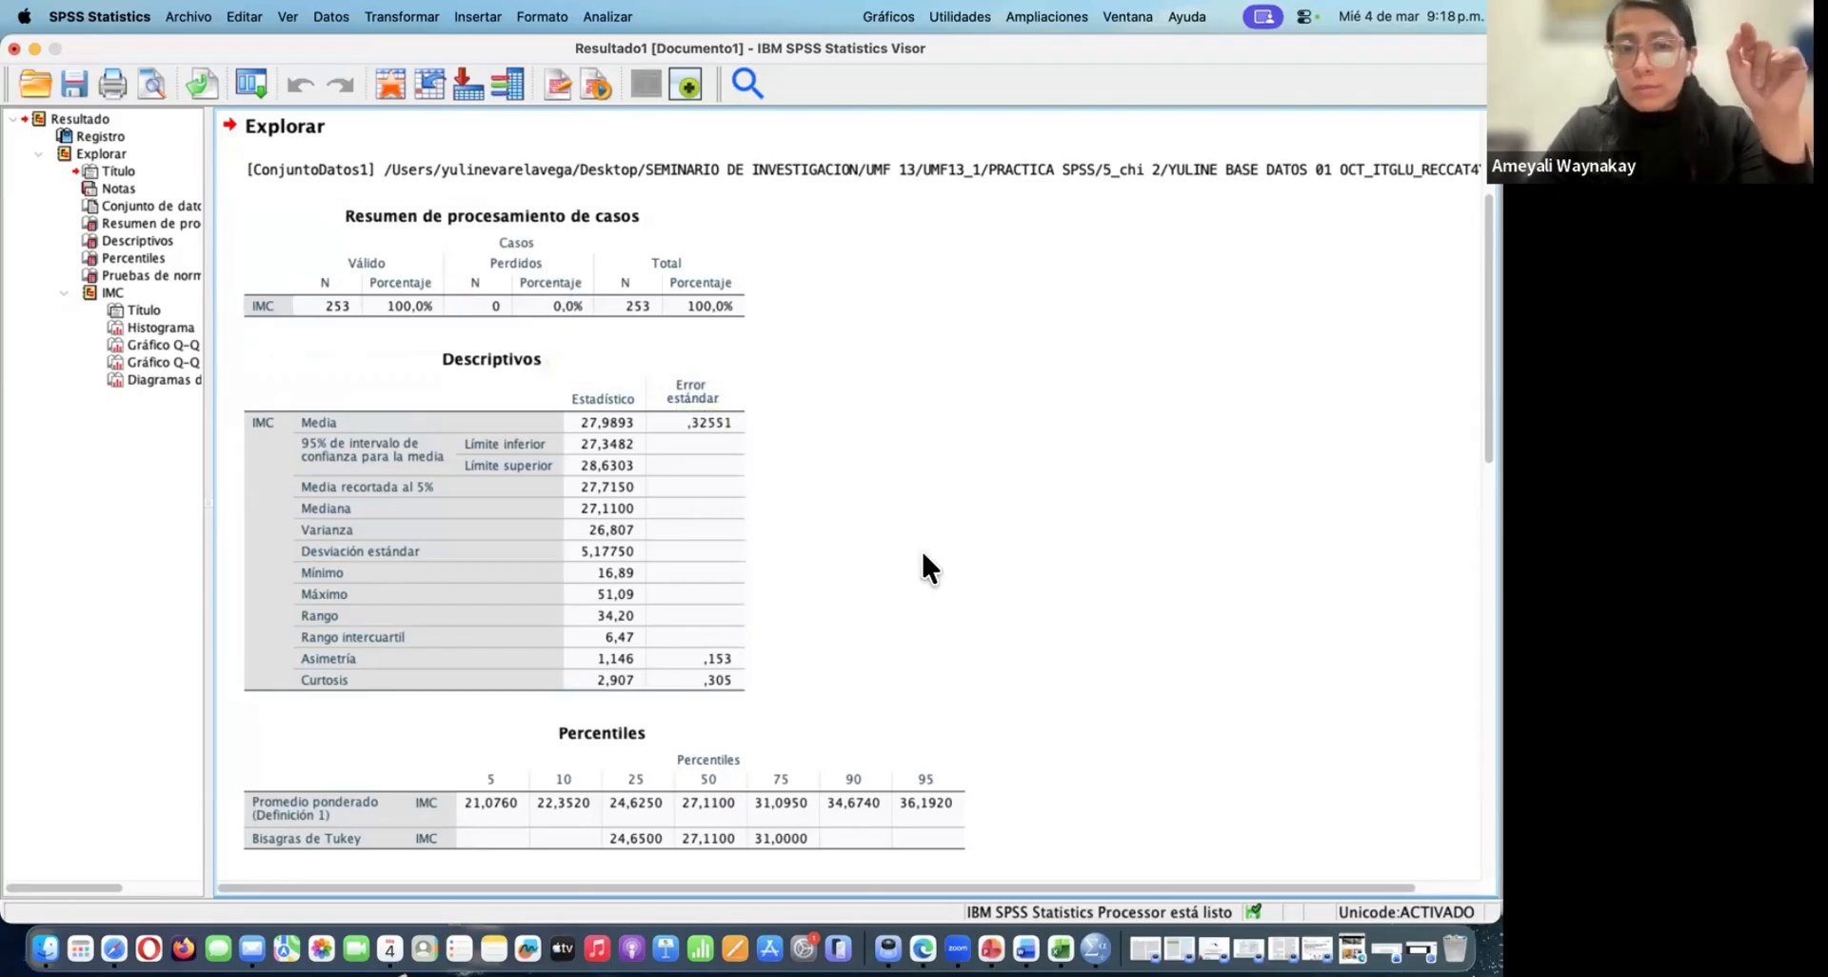
scroll(922, 547, "down", 2)
scroll(921, 568, "down", 1)
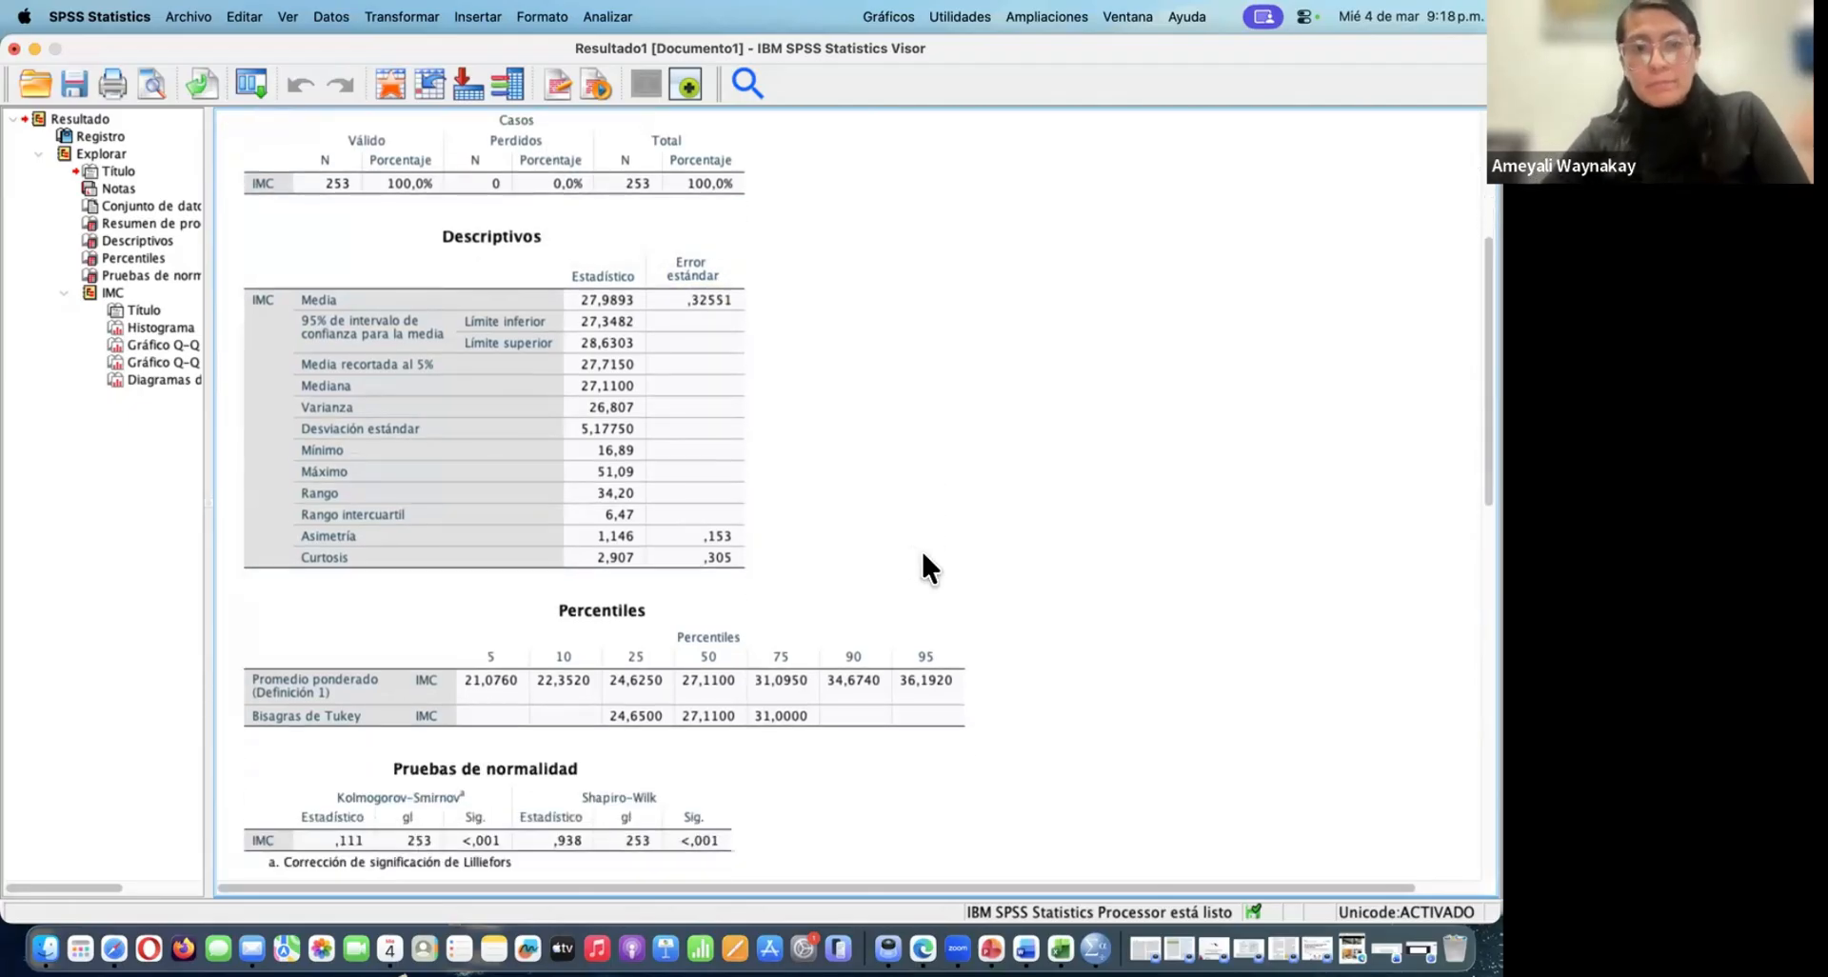
left_click(584, 316)
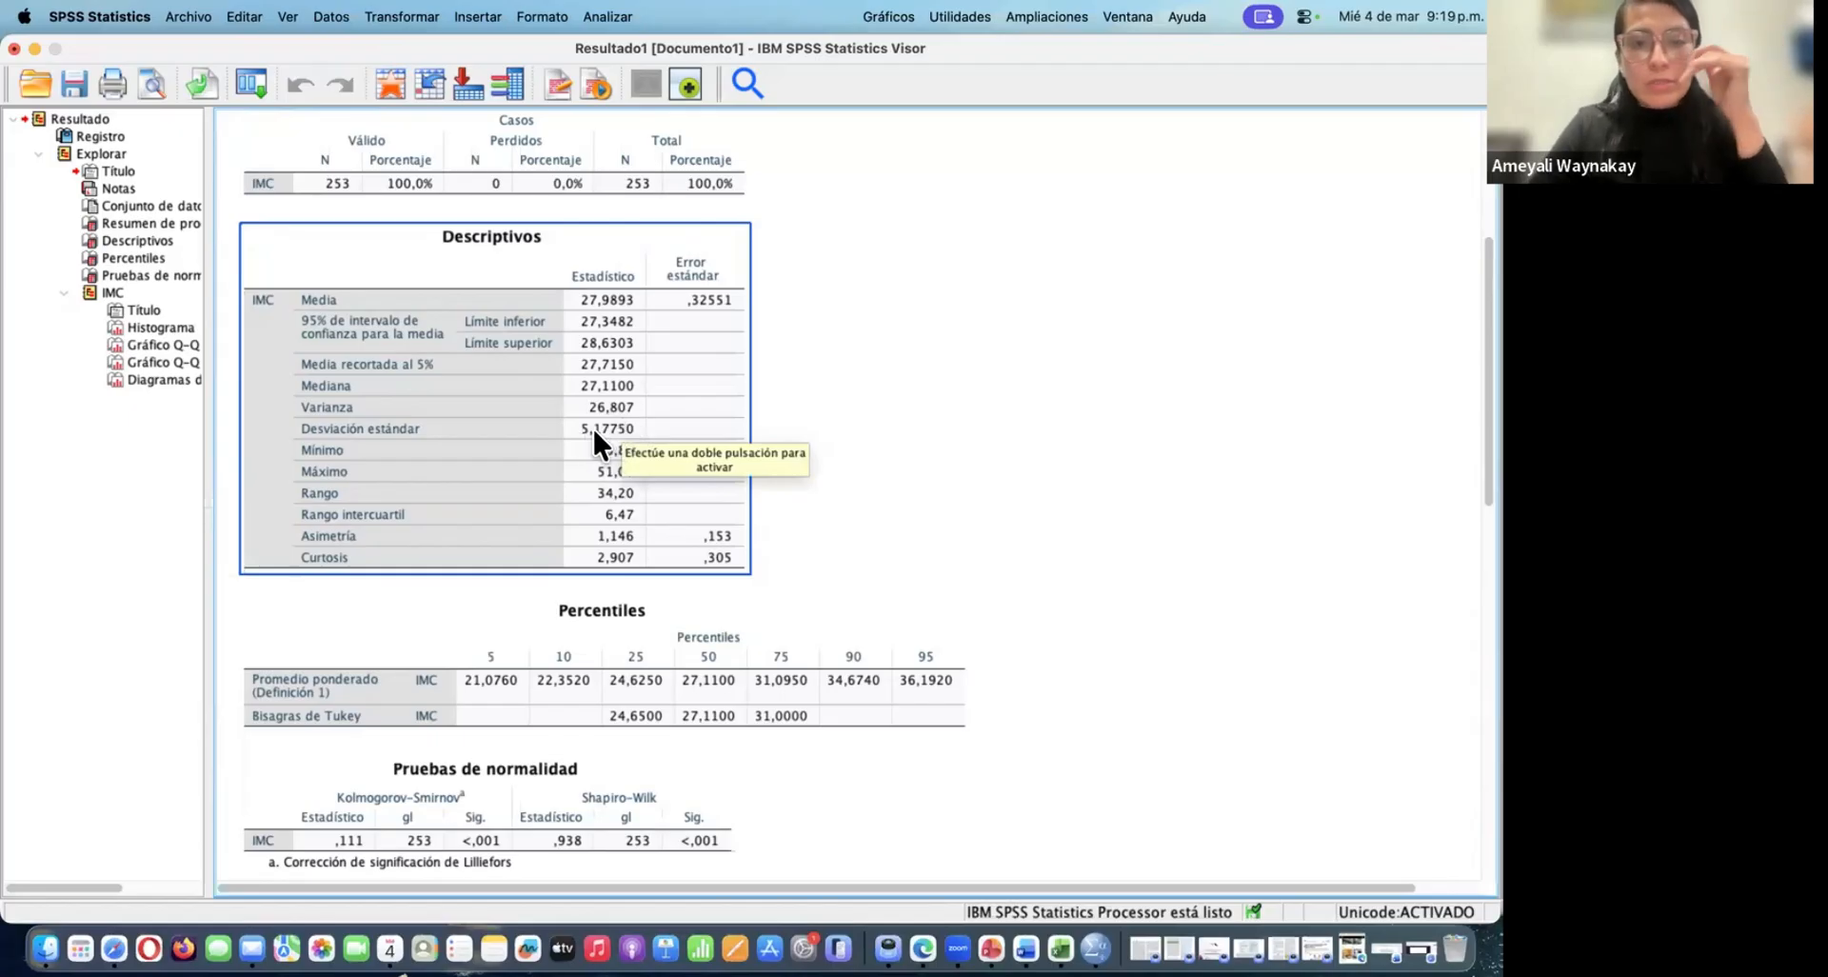
left_click(974, 479)
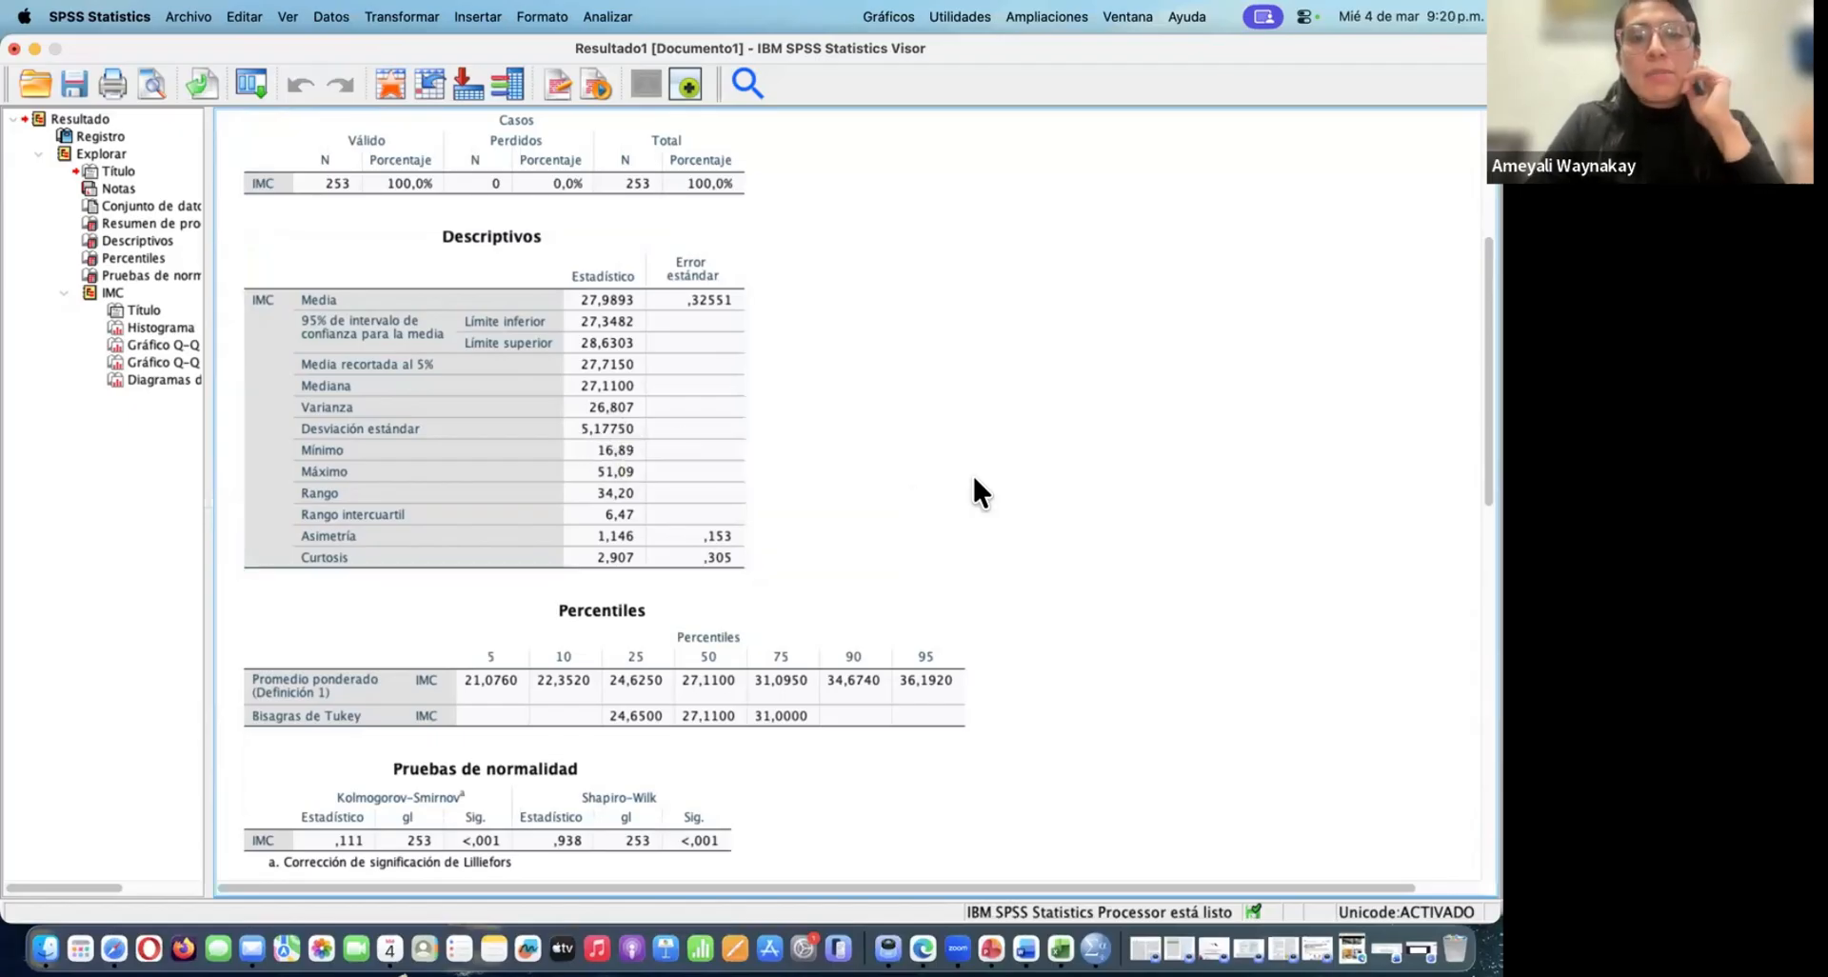
left_click(655, 457)
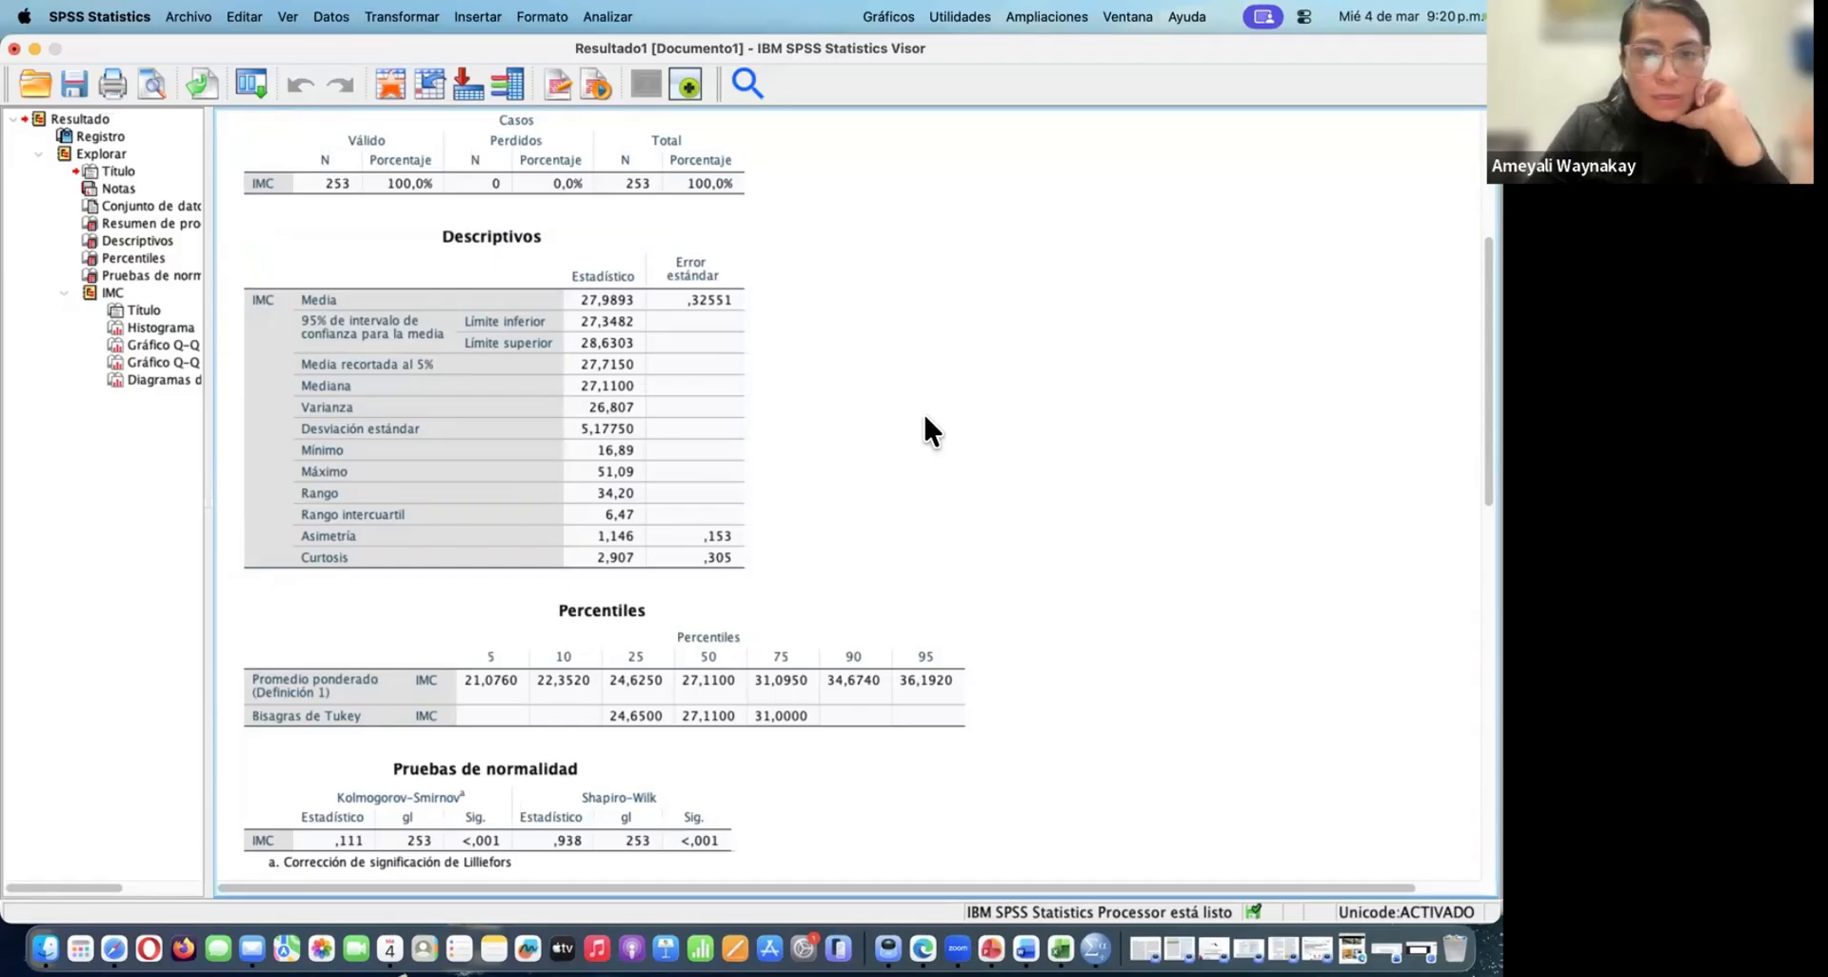
Add a screen text annotation reading "+/ -2 DE" in the empty area beside the Descriptivos table
left_click(816, 367)
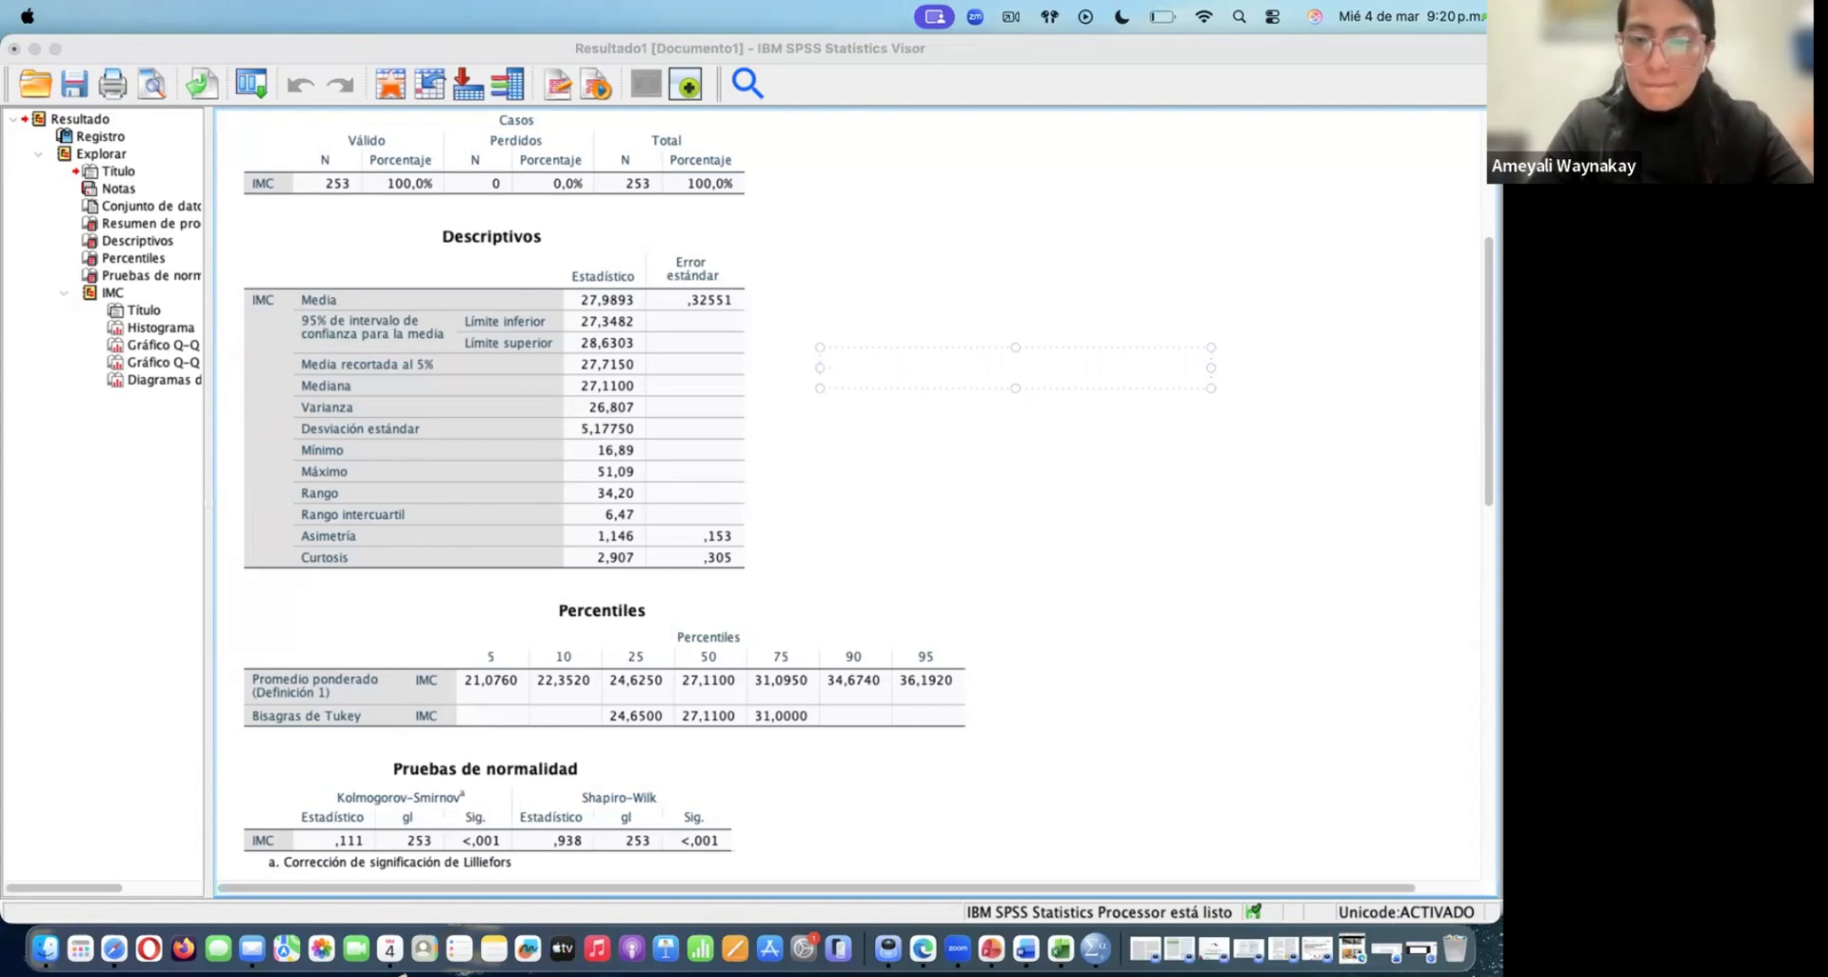
type("+/ 2")
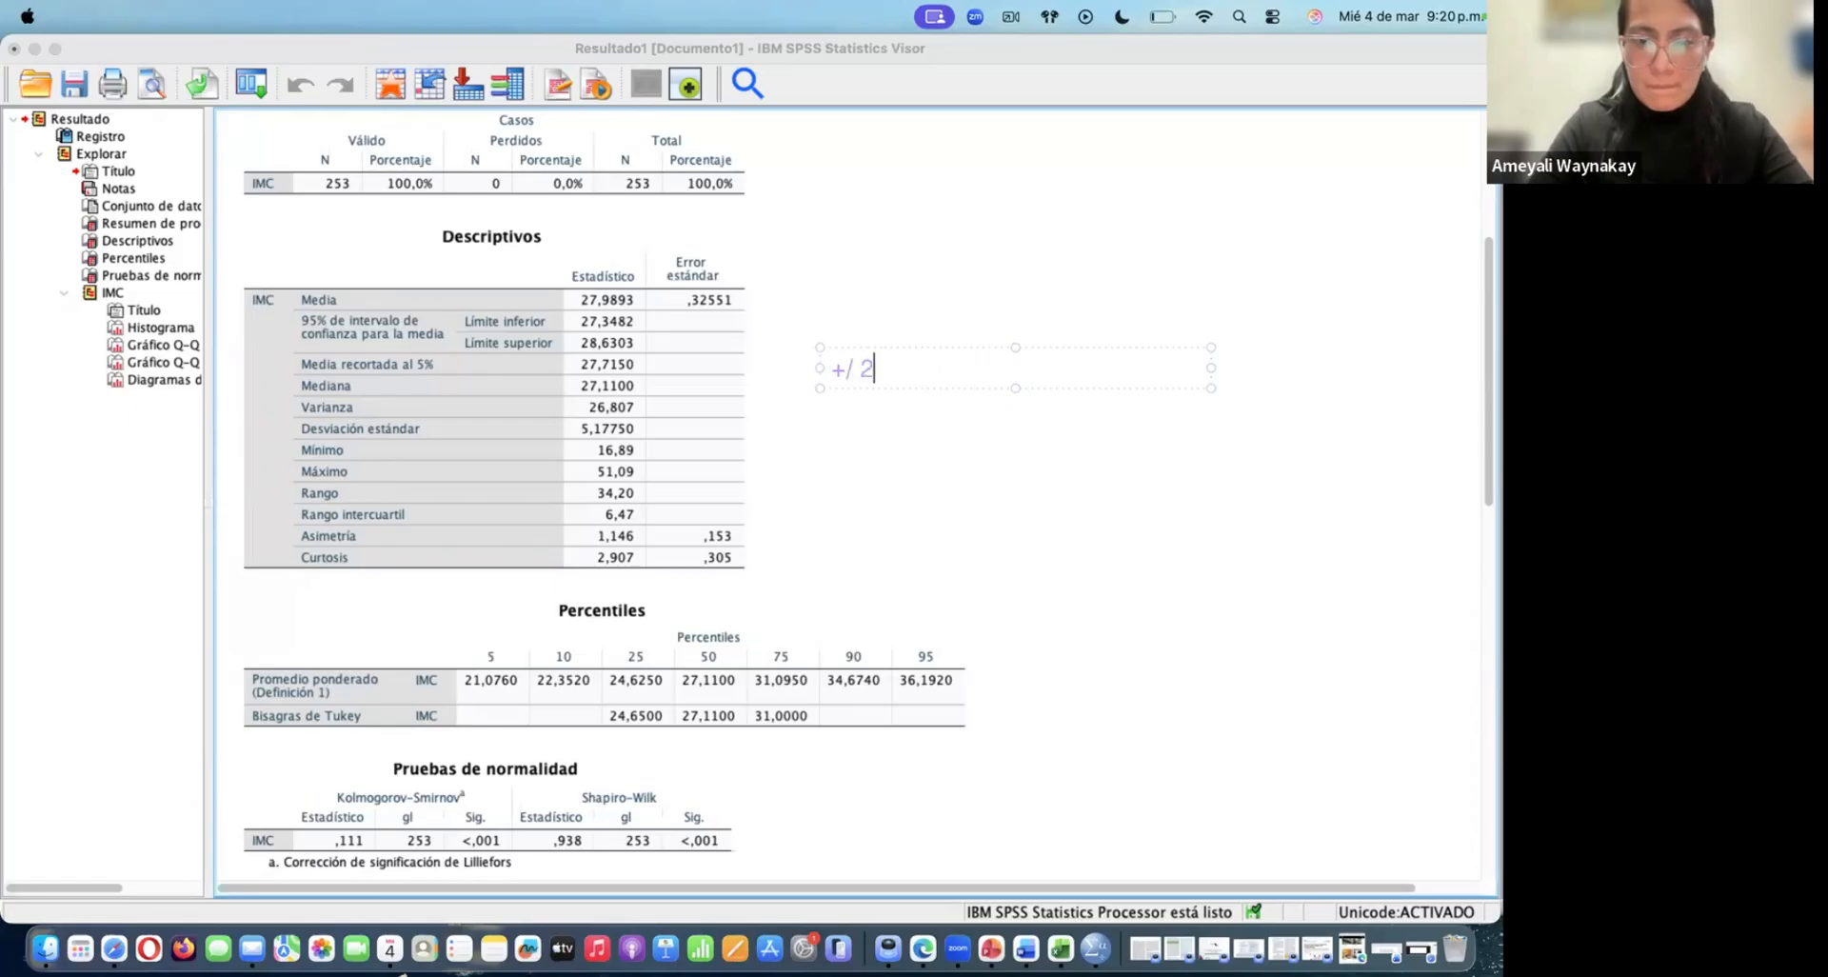
key("Left")
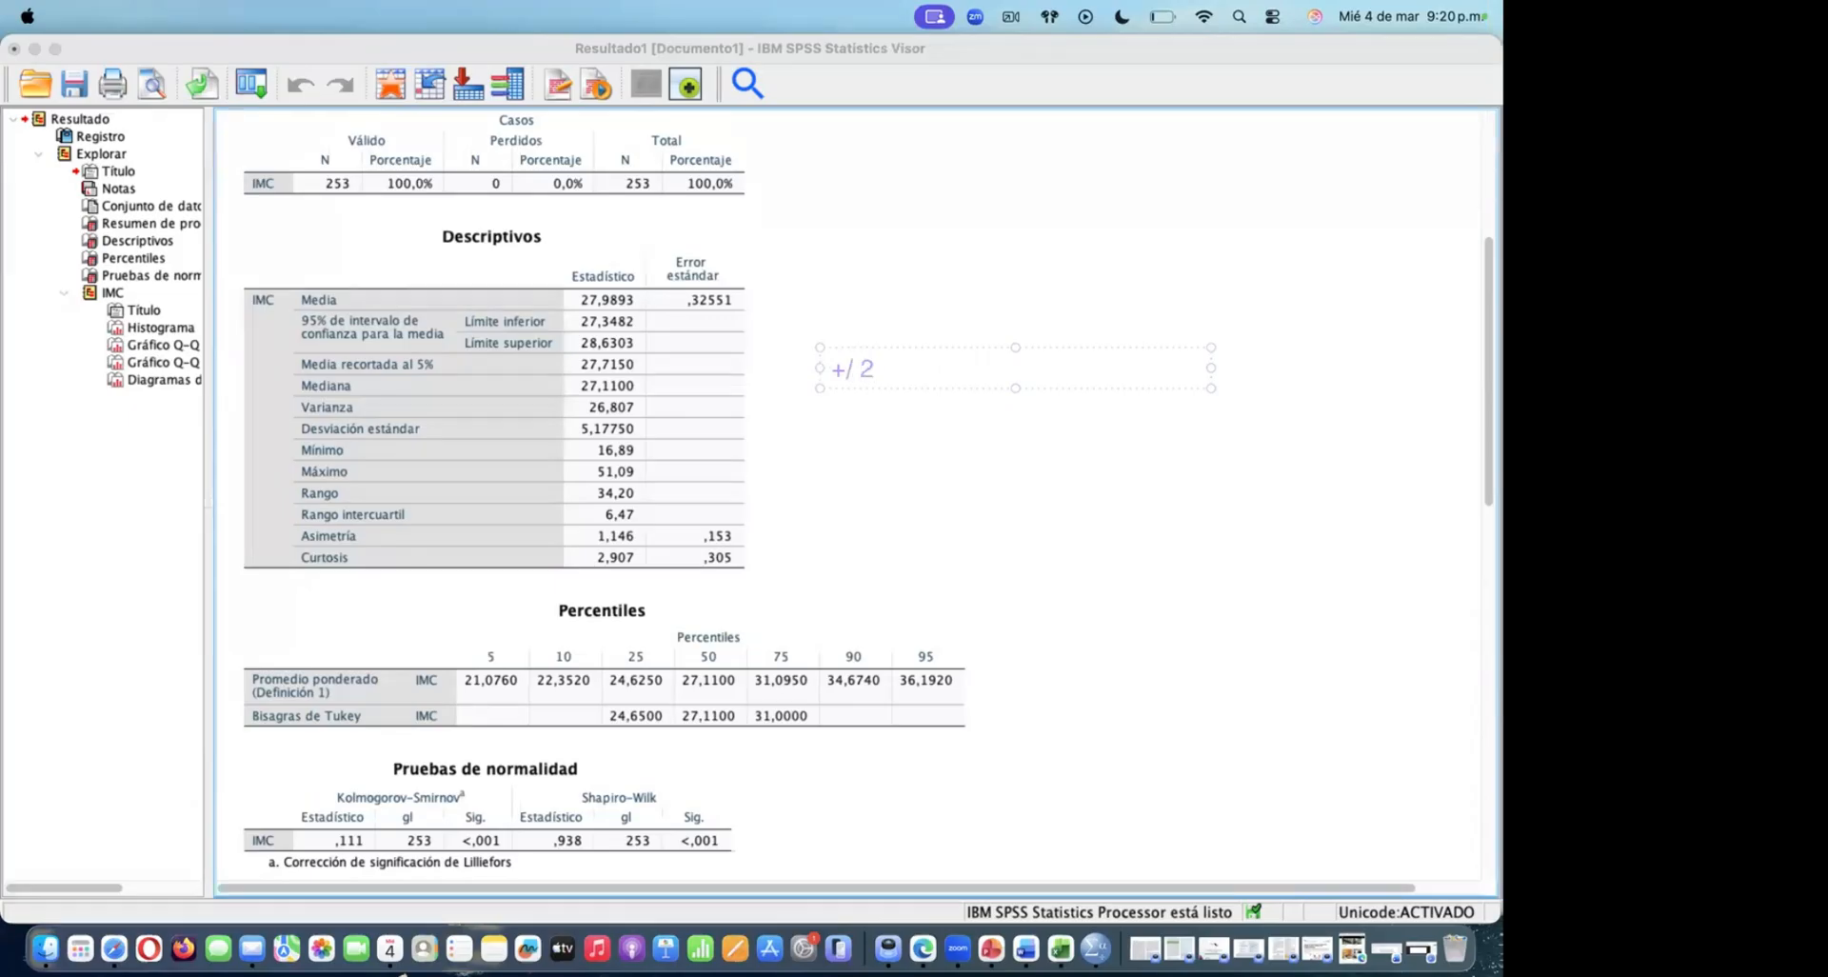
type("-")
key("Right")
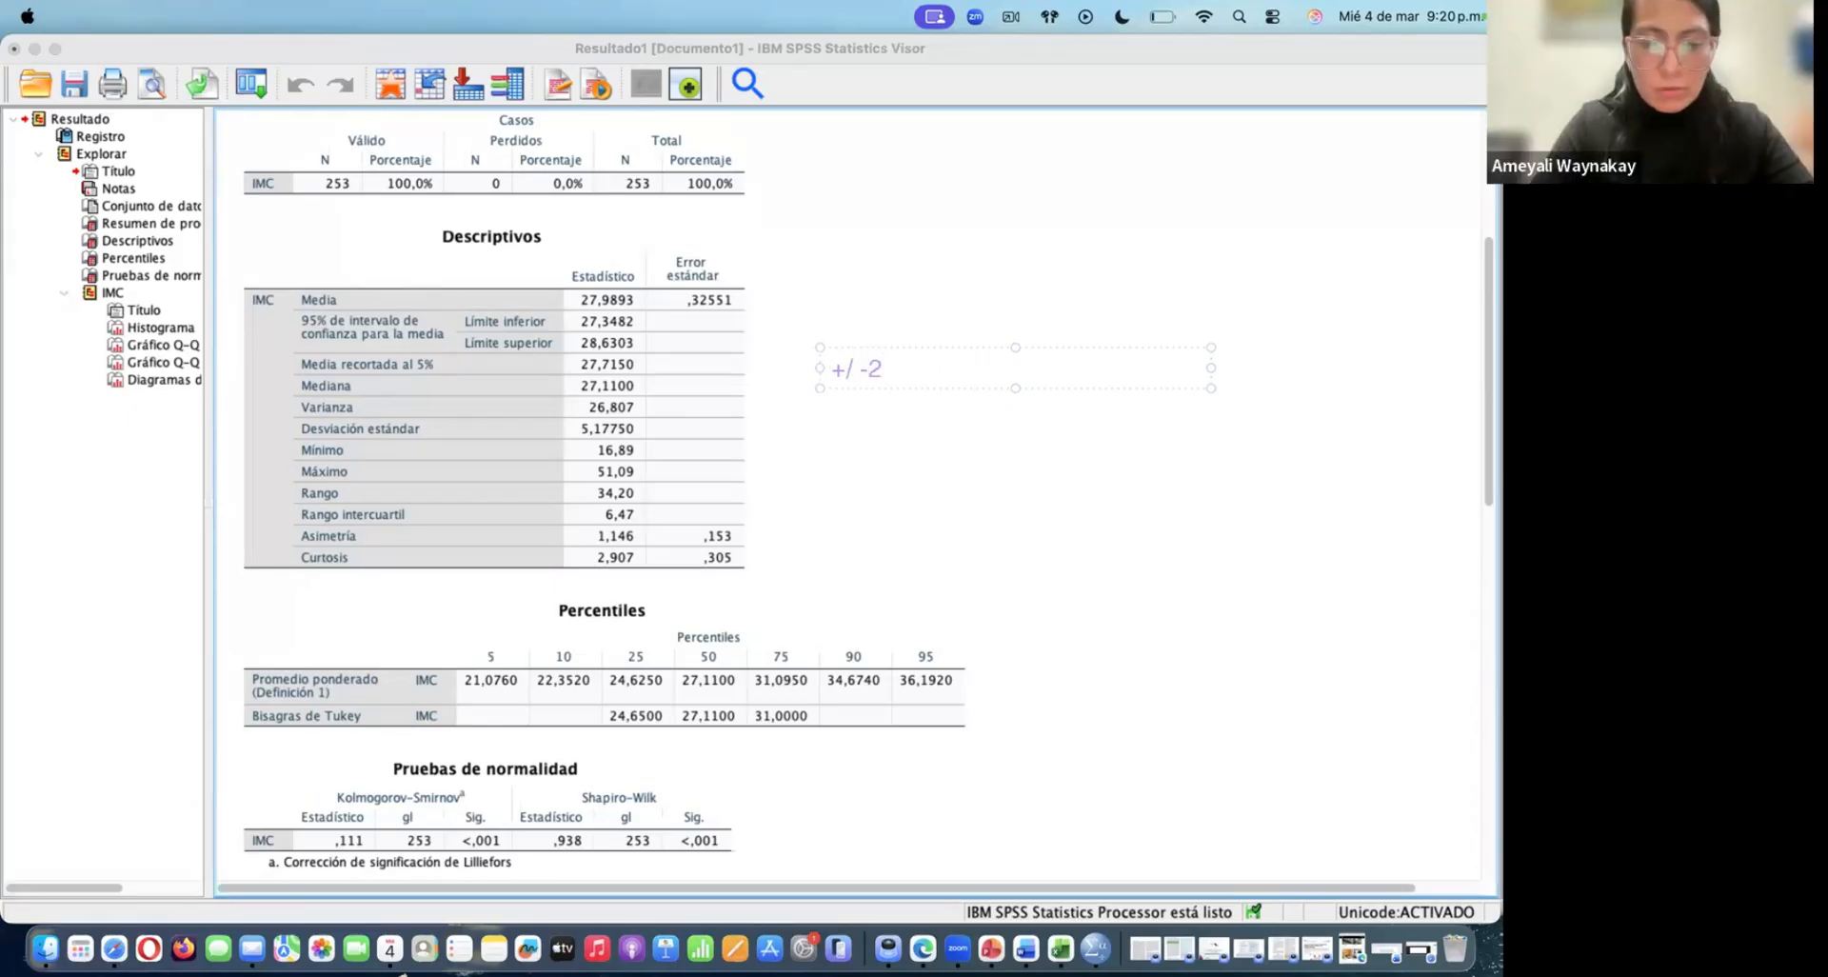
type("DE")
key("BackSpace")
key("BackSpace")
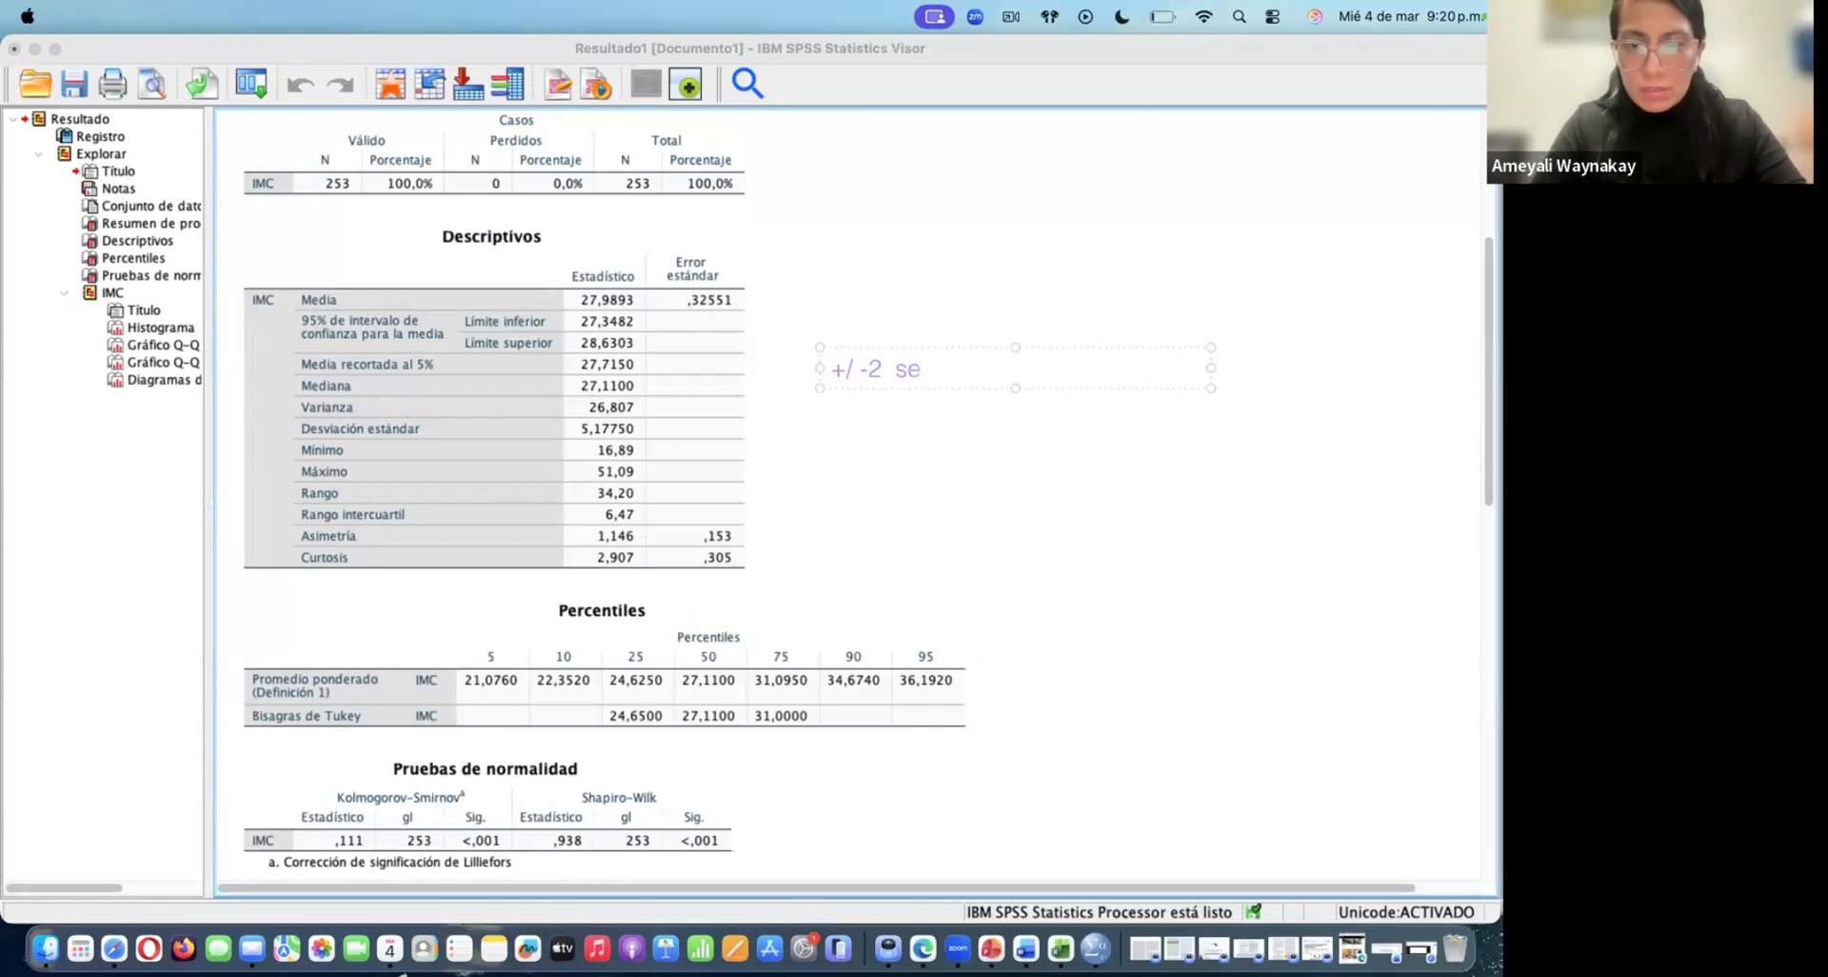
type("DE")
key("Return")
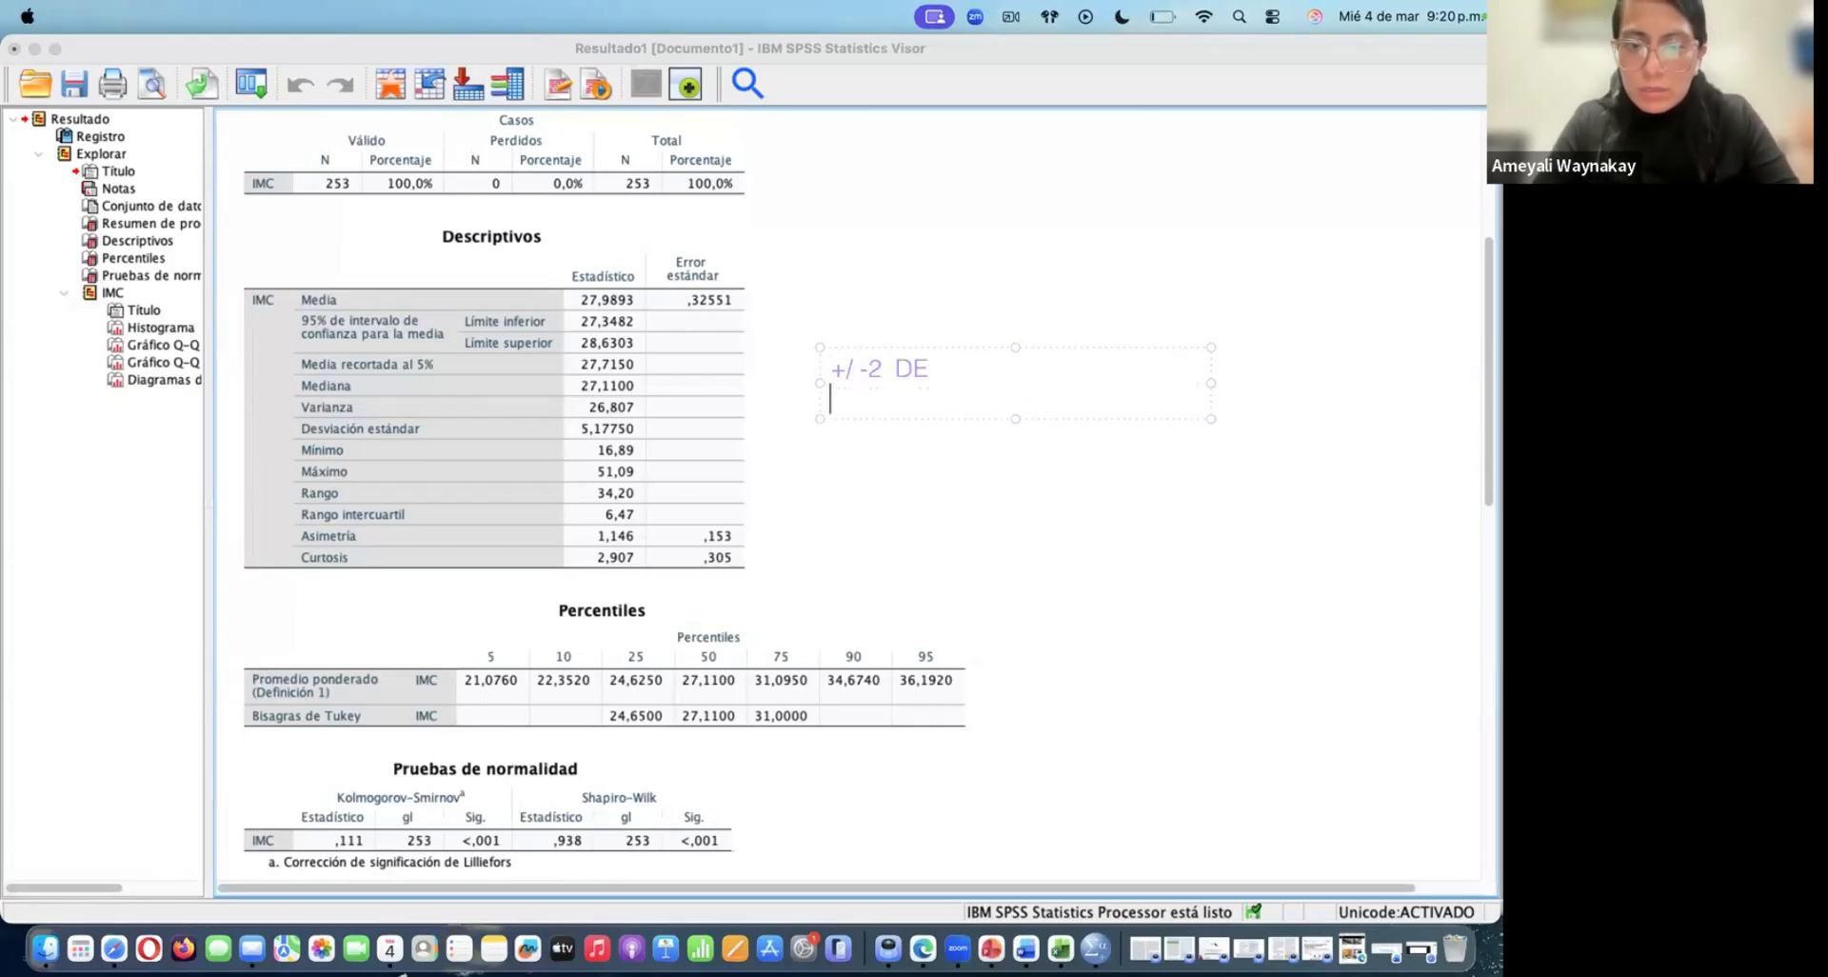
Write the range "17.64 - 38.32" on the second line of the annotation
type("1")
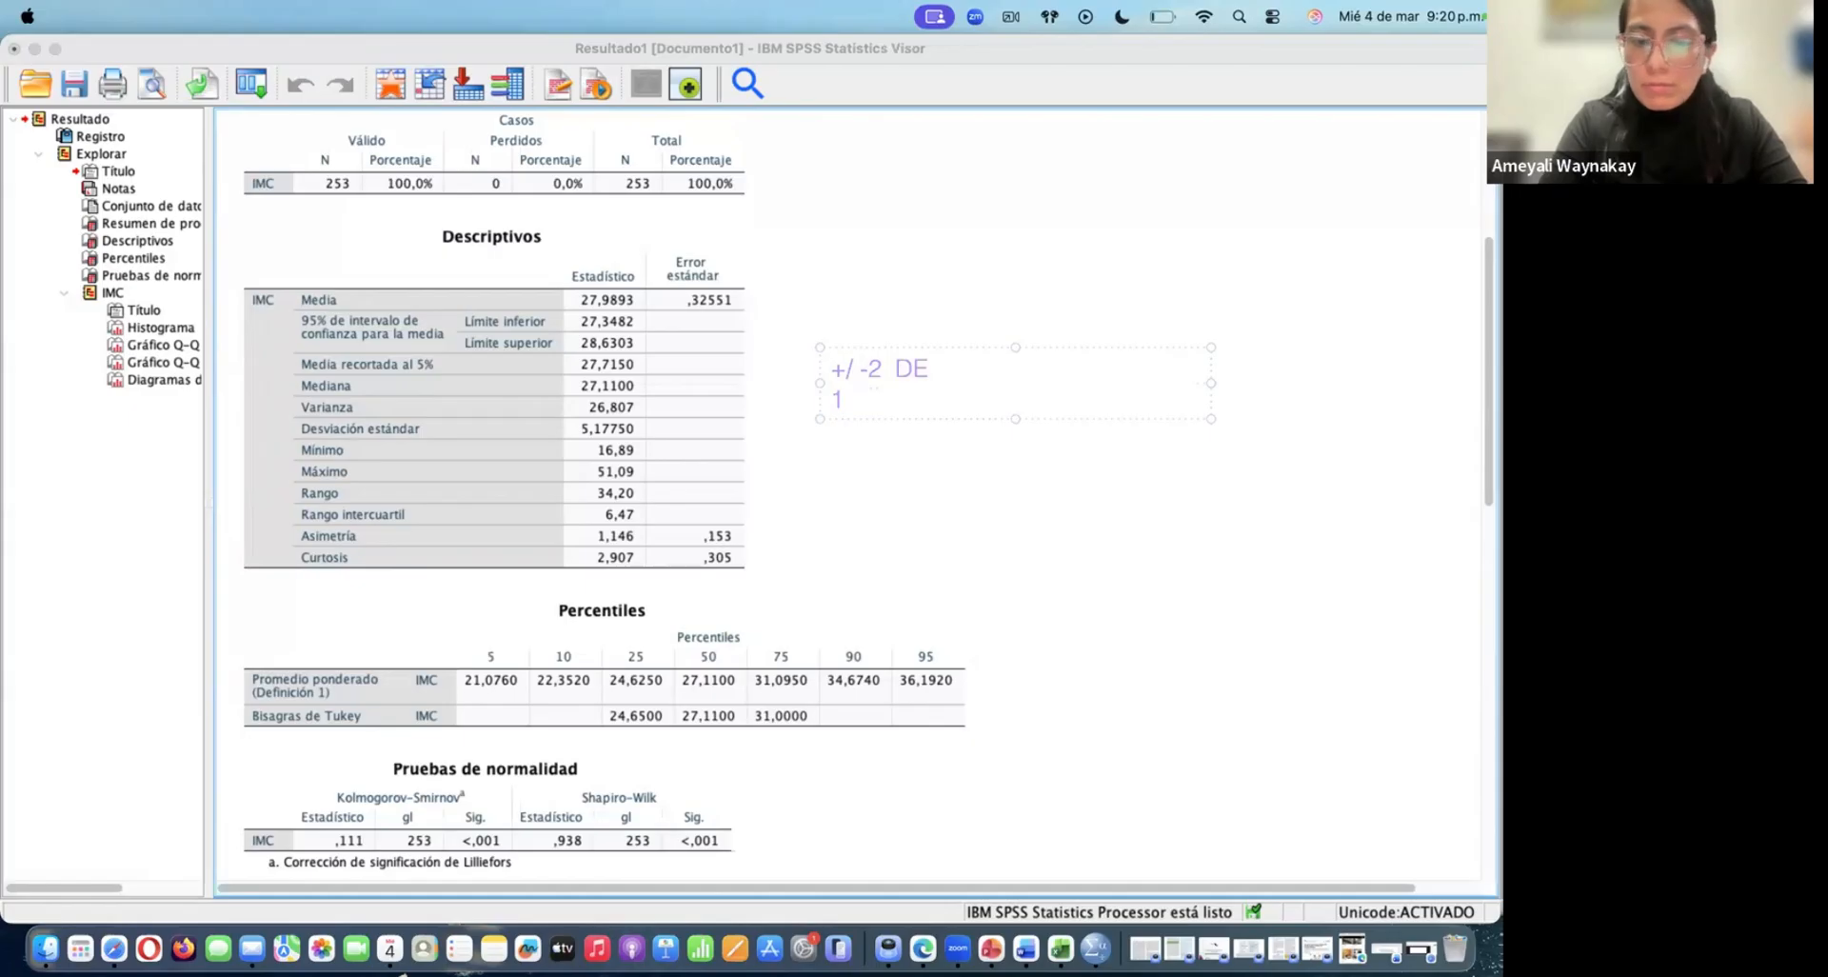
type("7.")
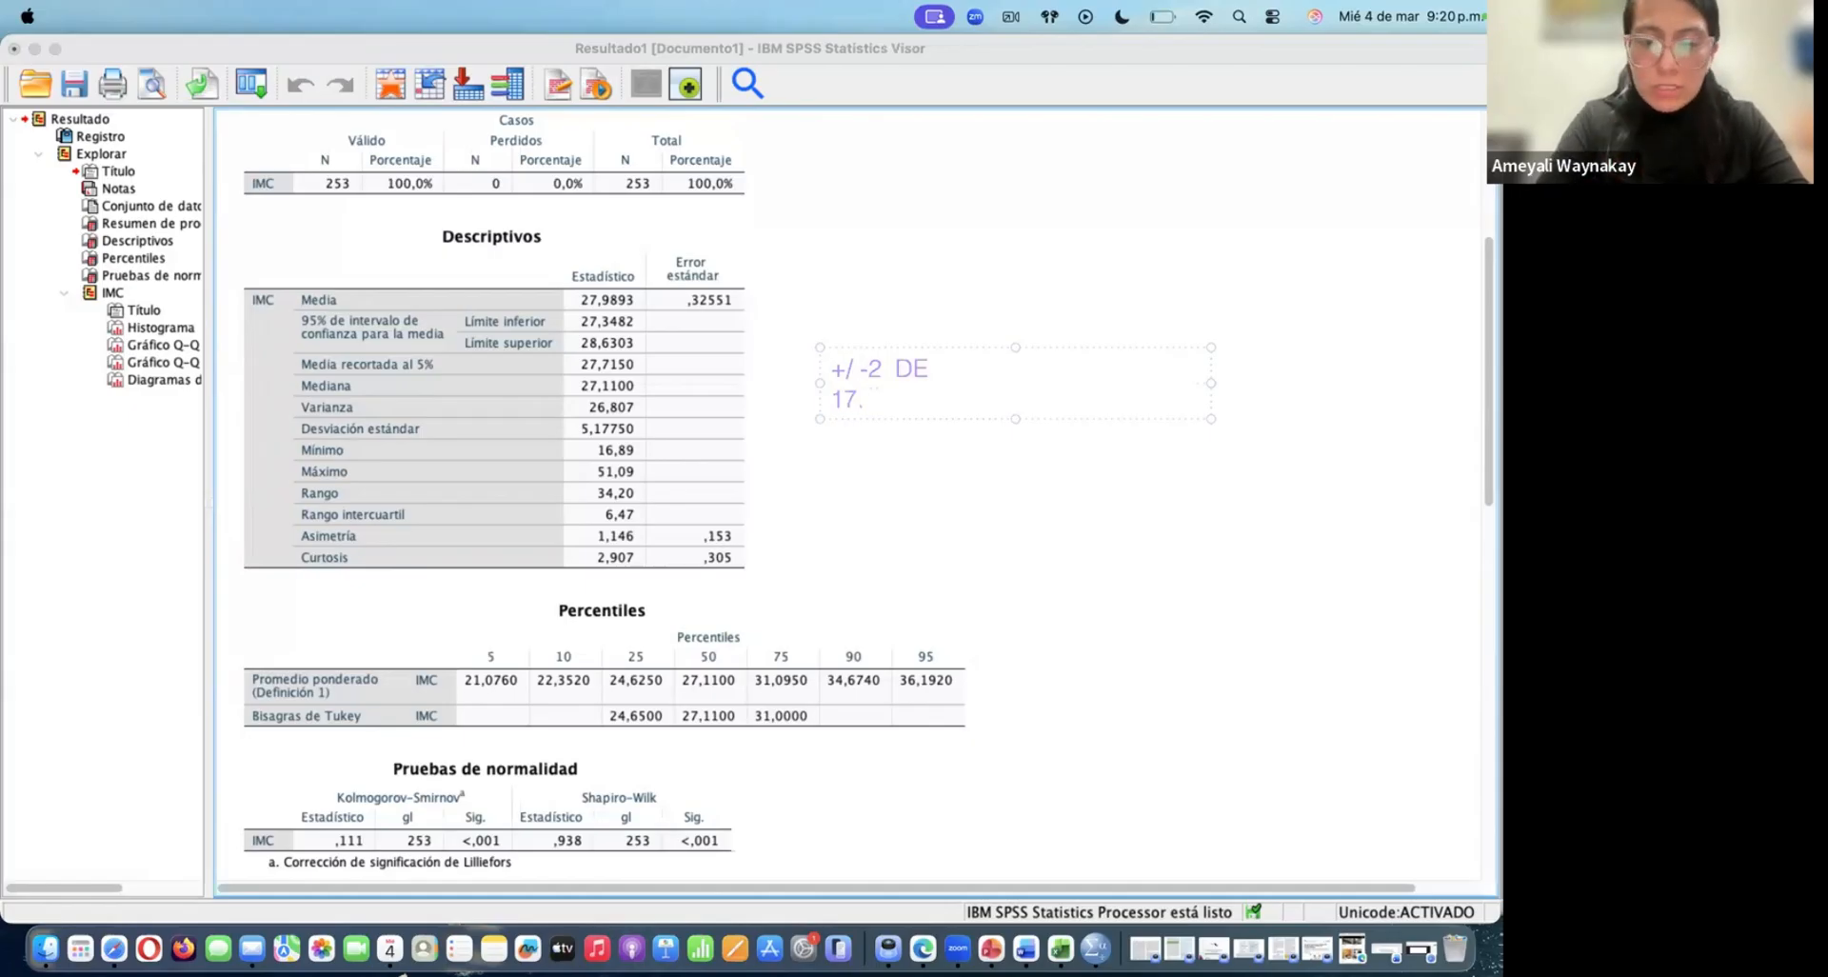
type("64")
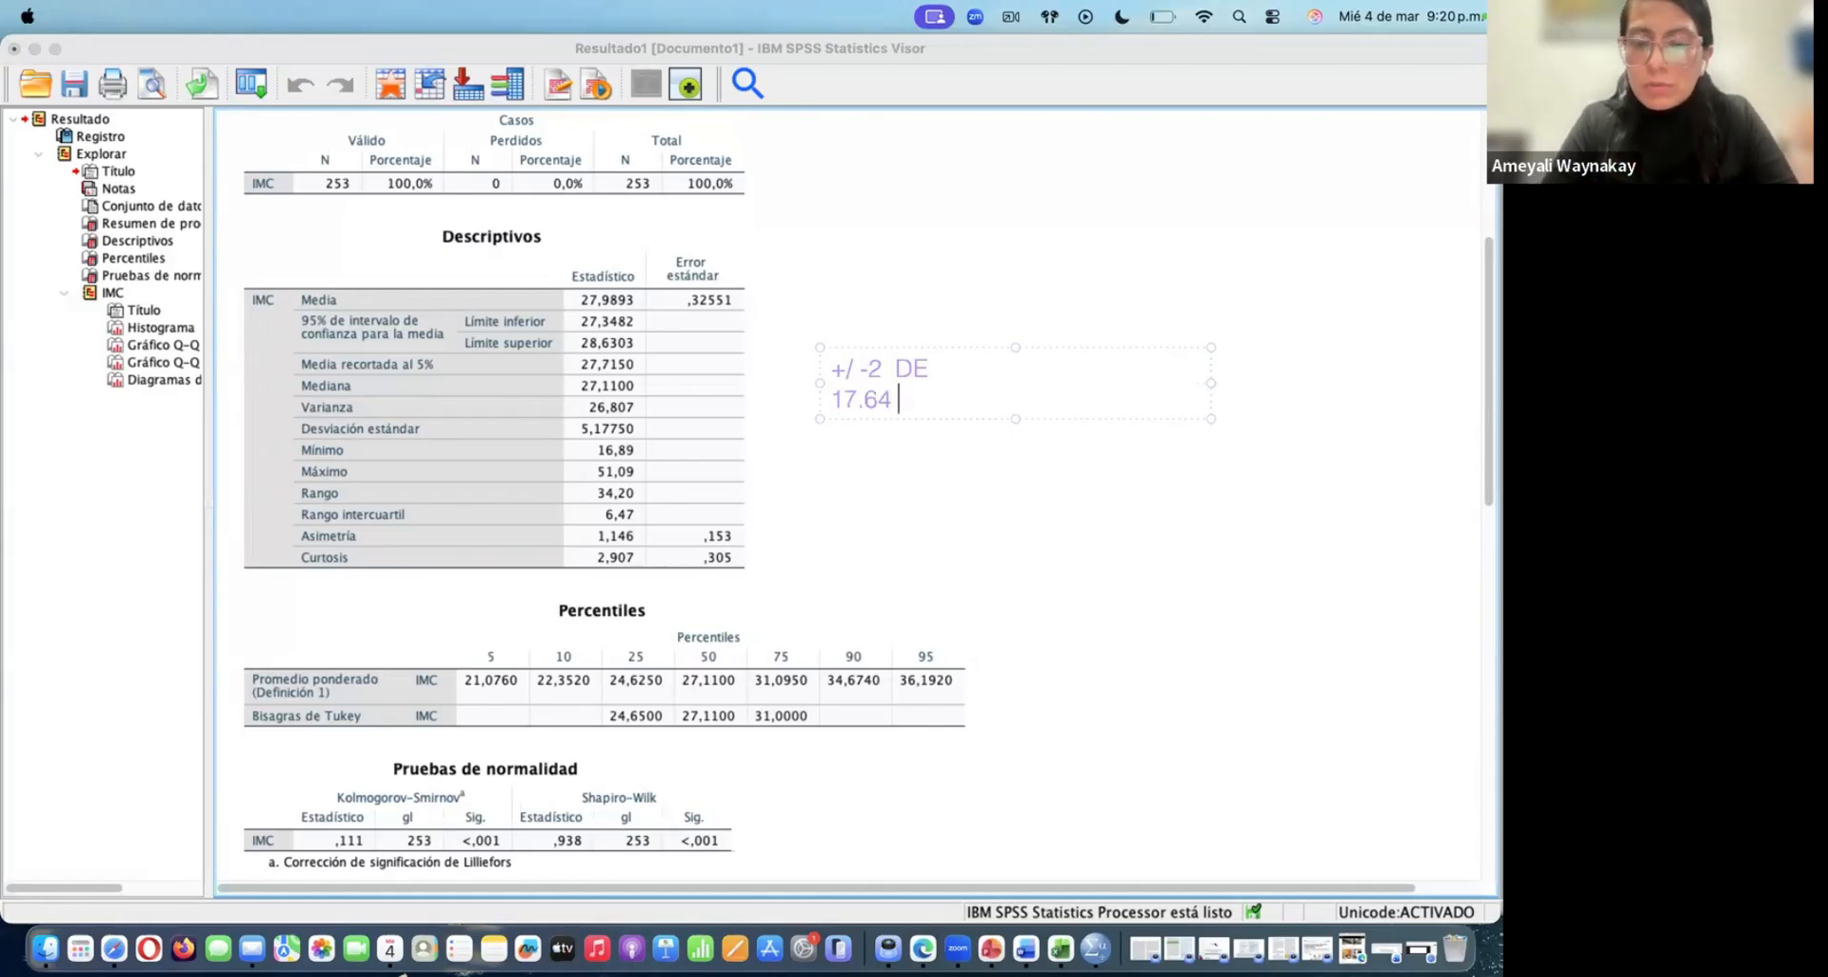
type(" -")
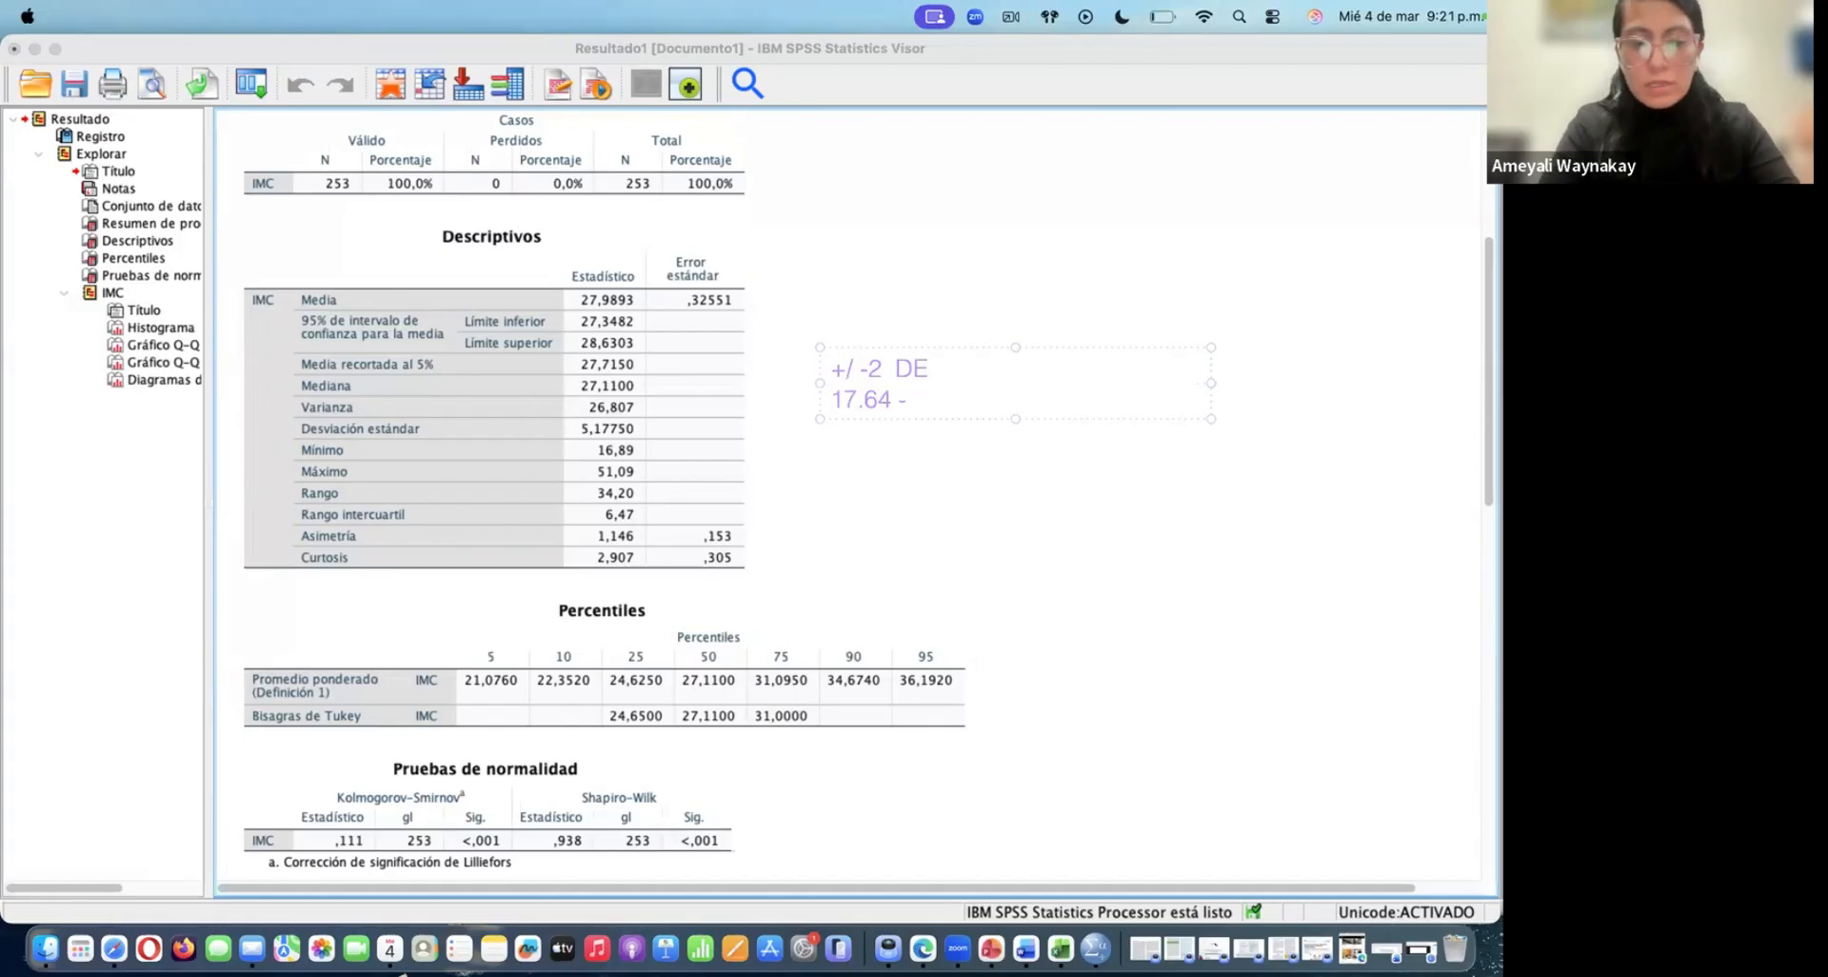
type("38")
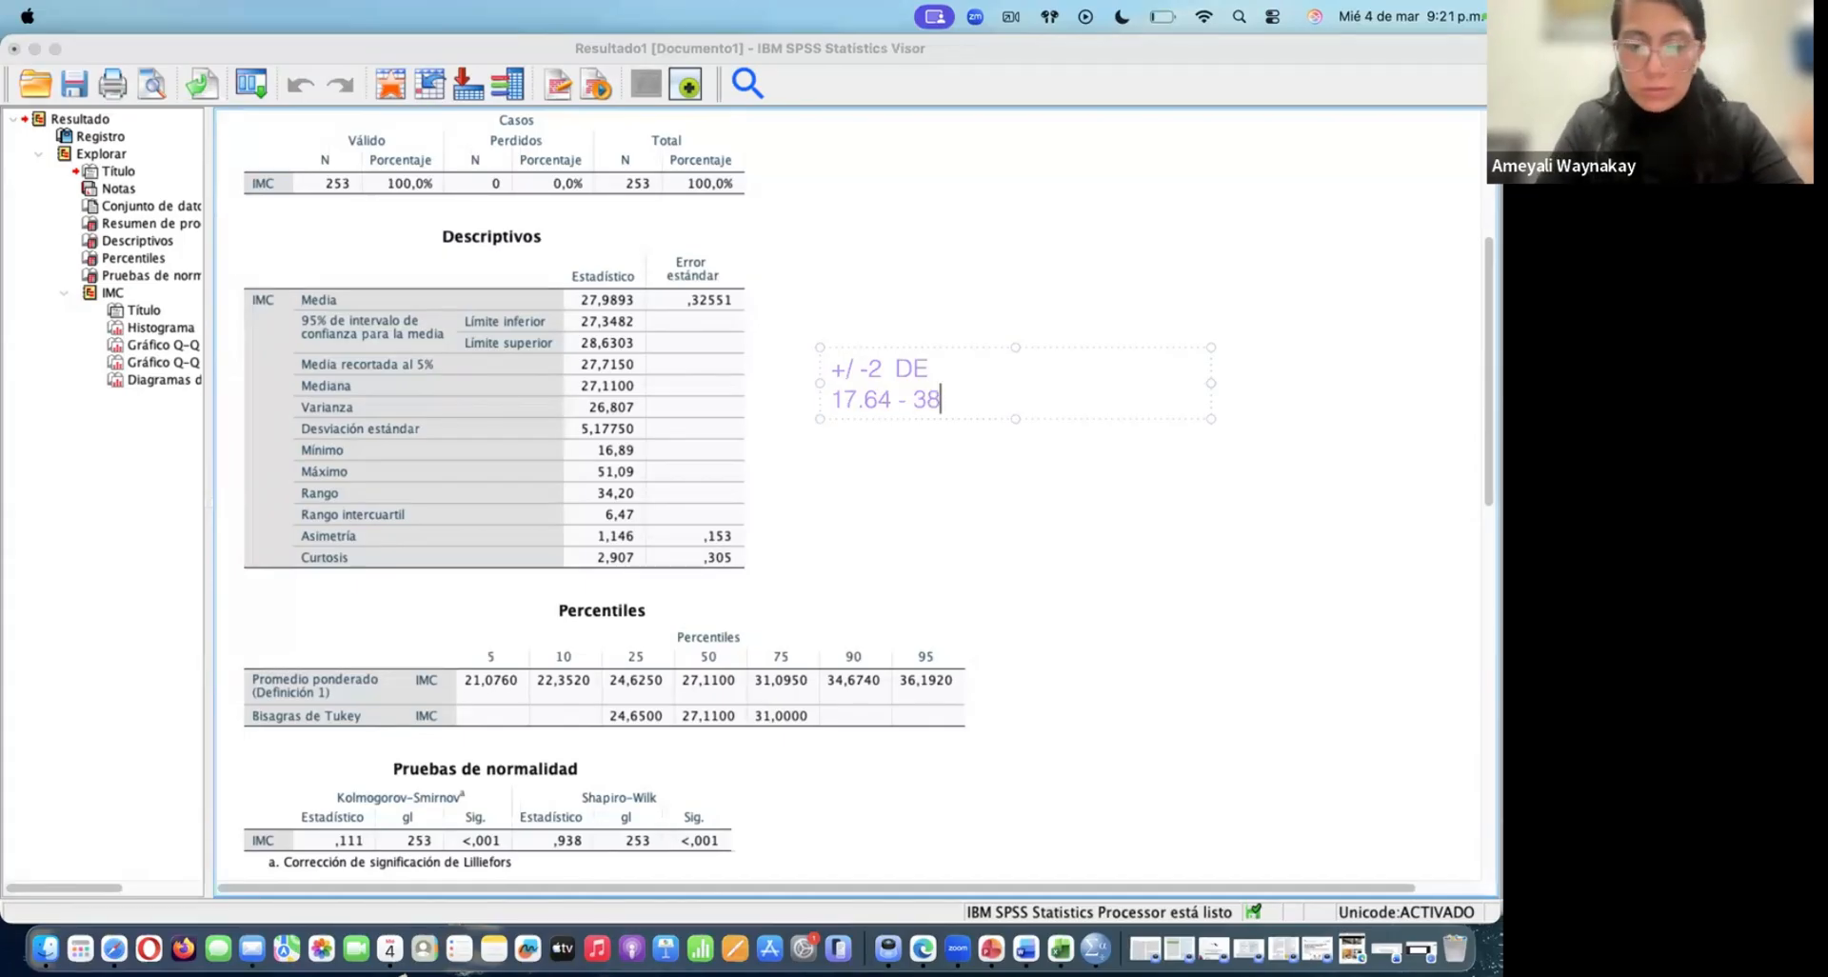
type(".32")
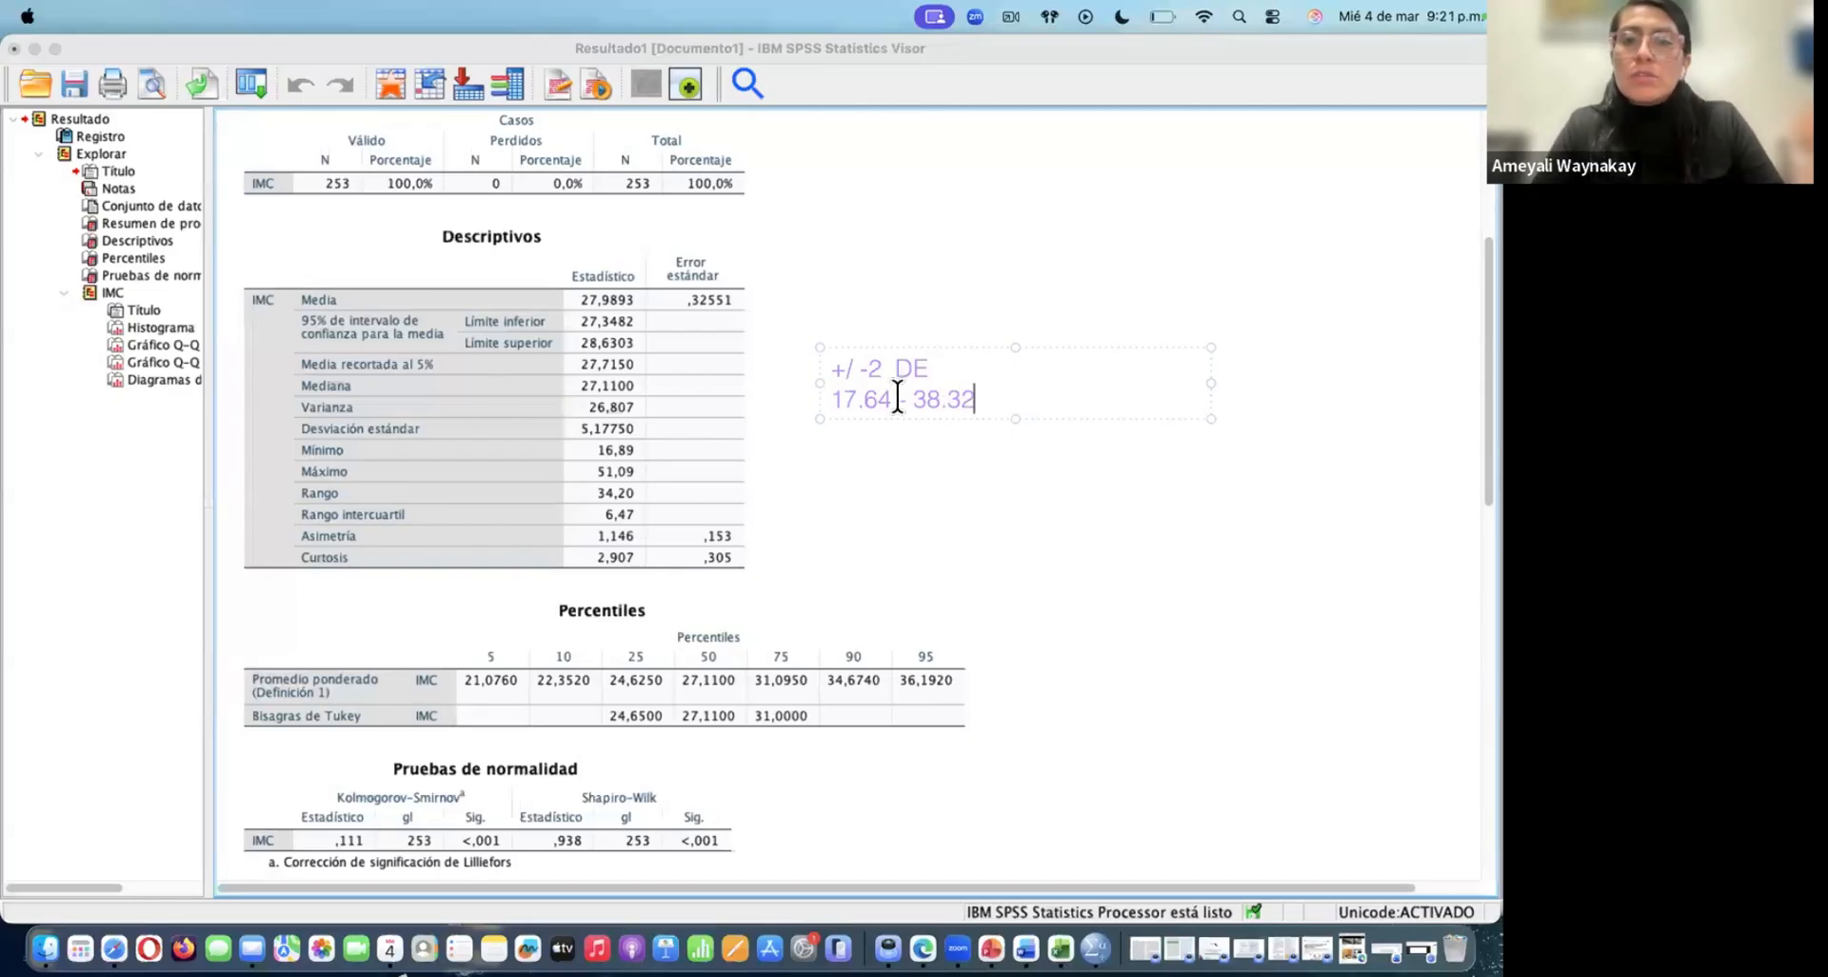
Change the annotation's range line to "-17.64 + 38.32" by adding a minus sign in front and replacing the middle dash with a plus
left_click_drag(834, 390, 986, 396)
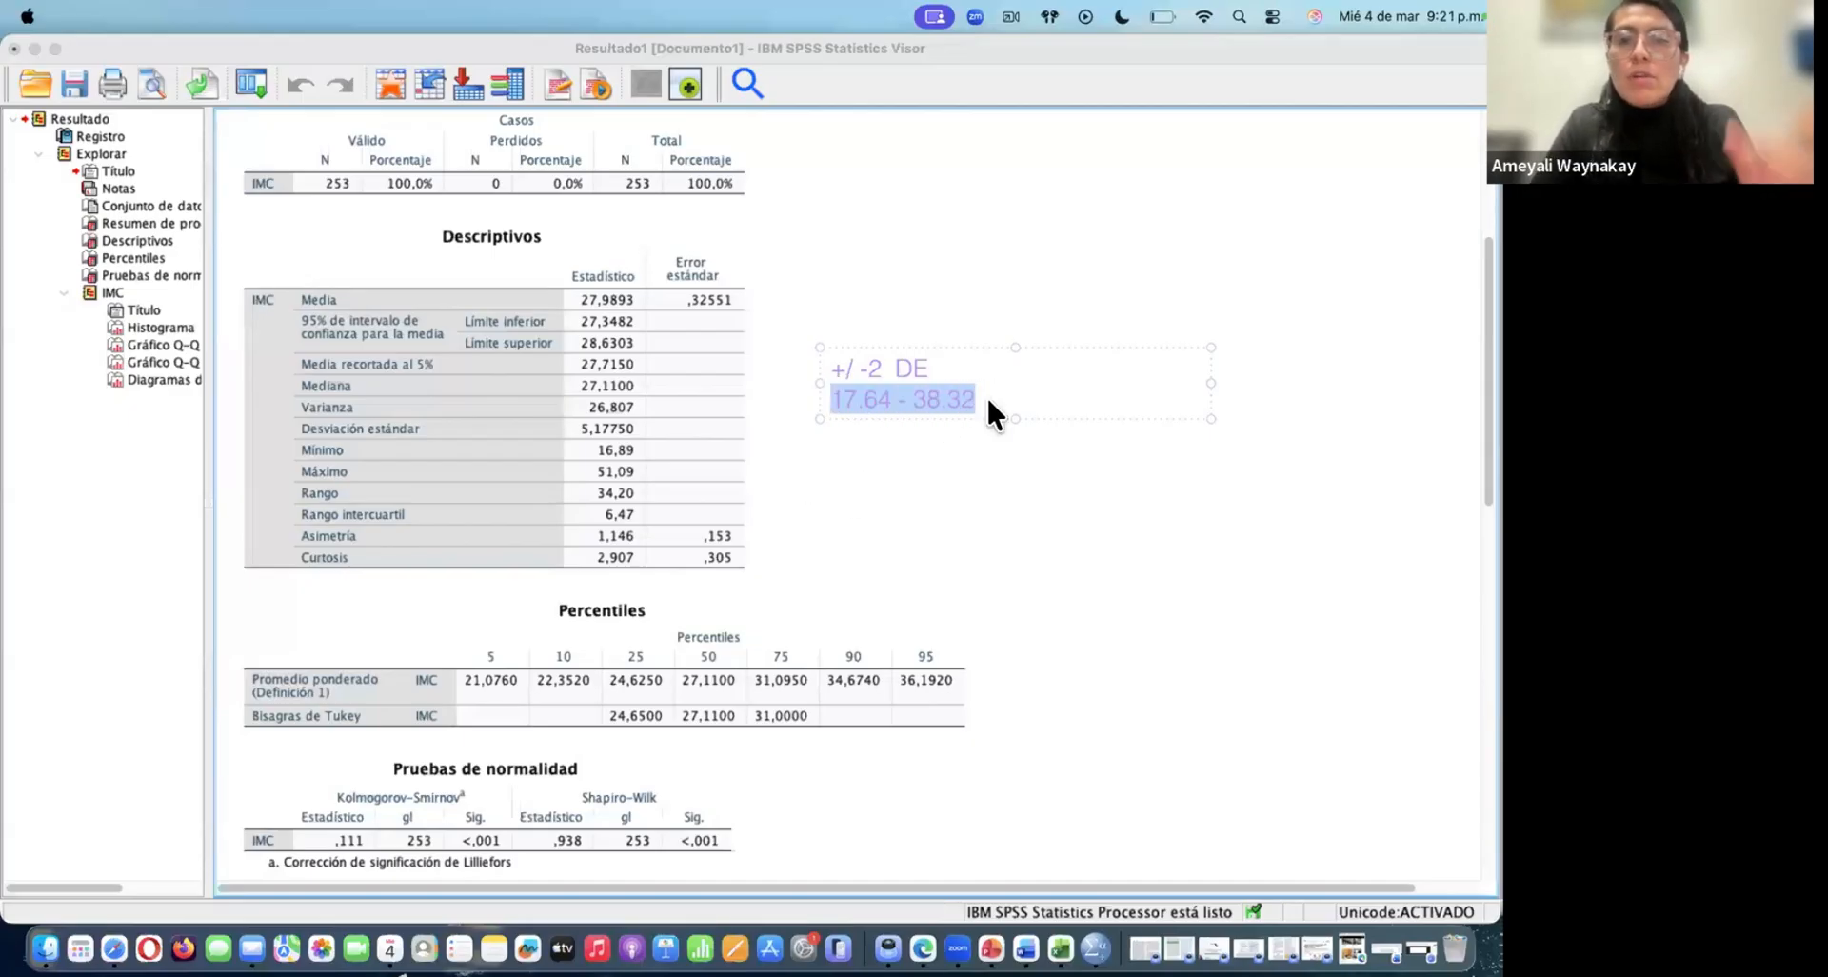
left_click(834, 392)
type("-")
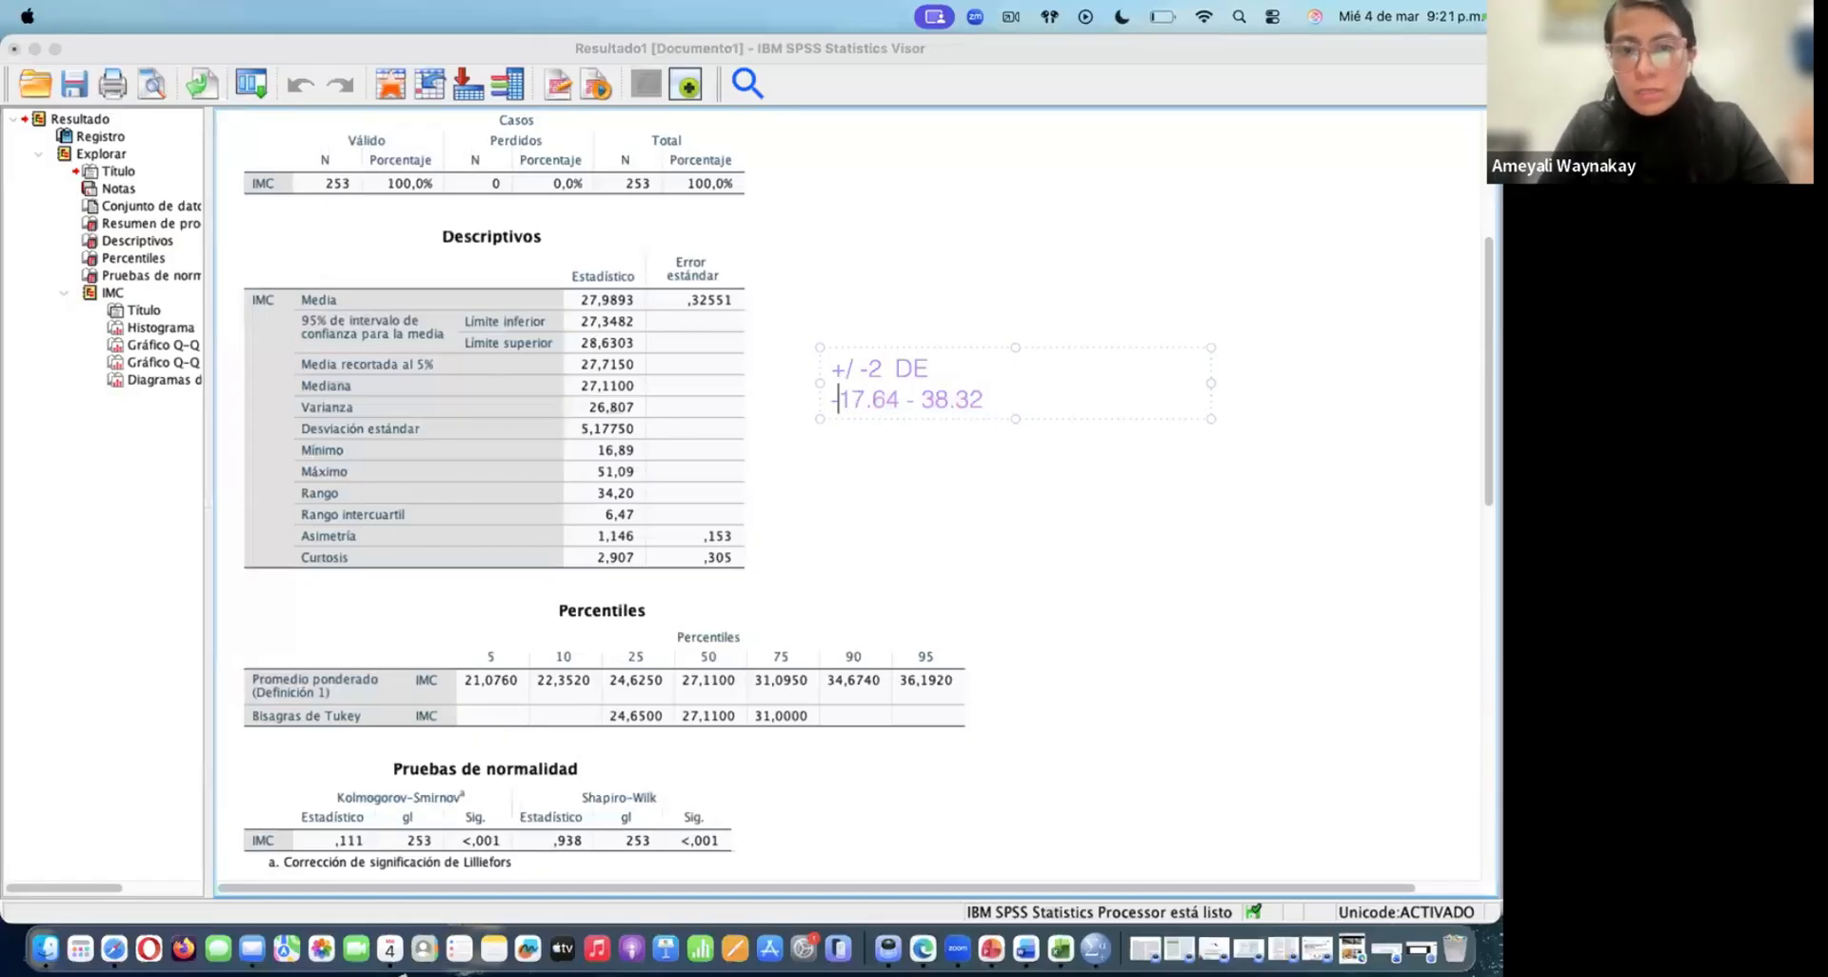
key("Right")
key("Right")
key("Right")
key("Right")
key("Right")
key("Right")
key("Right")
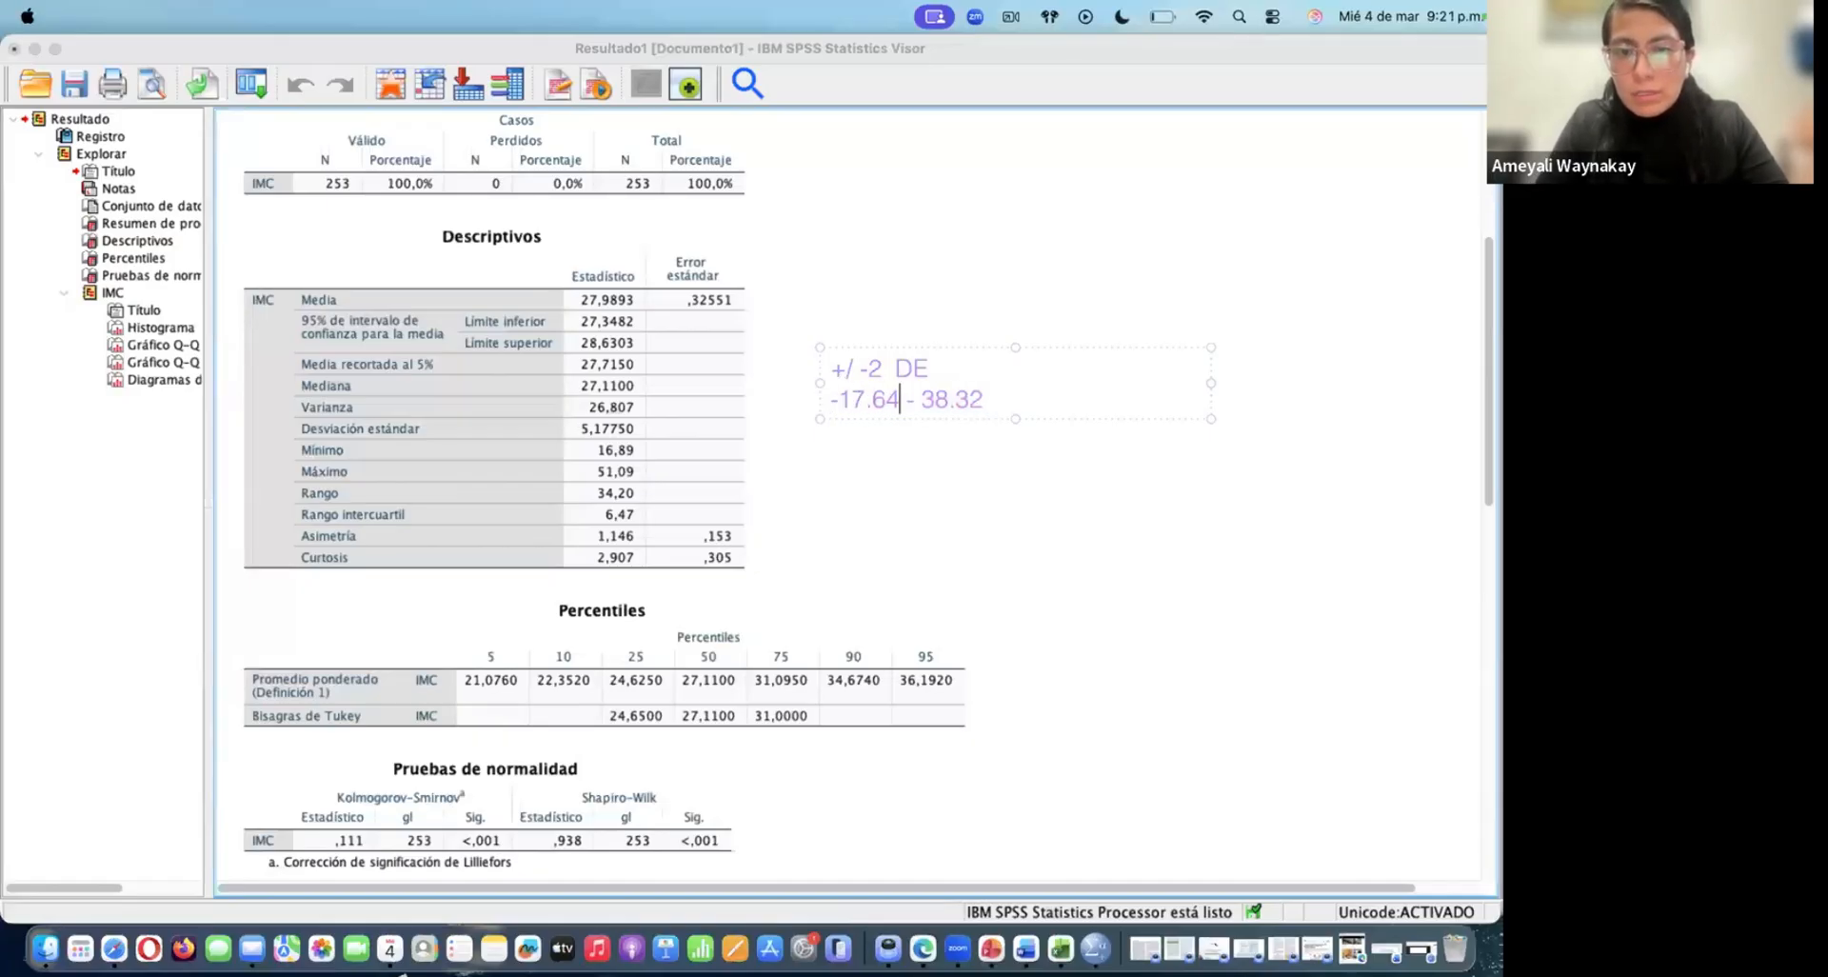
key("BackSpace")
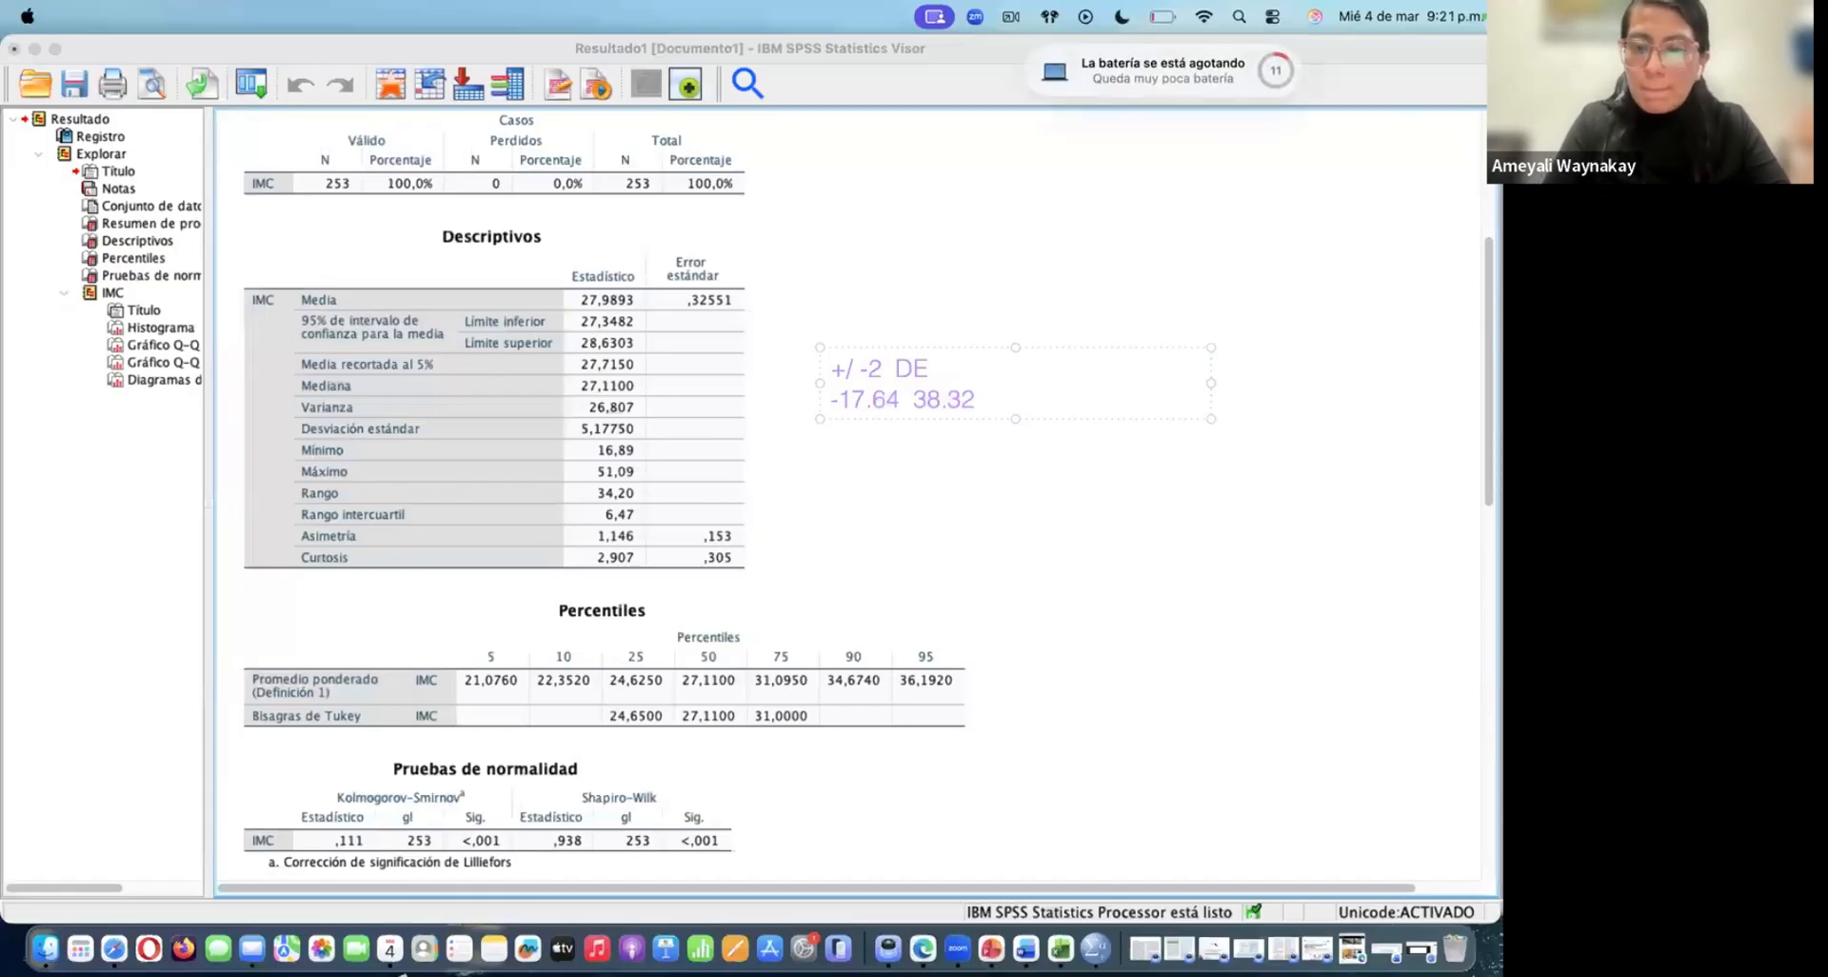
type("+")
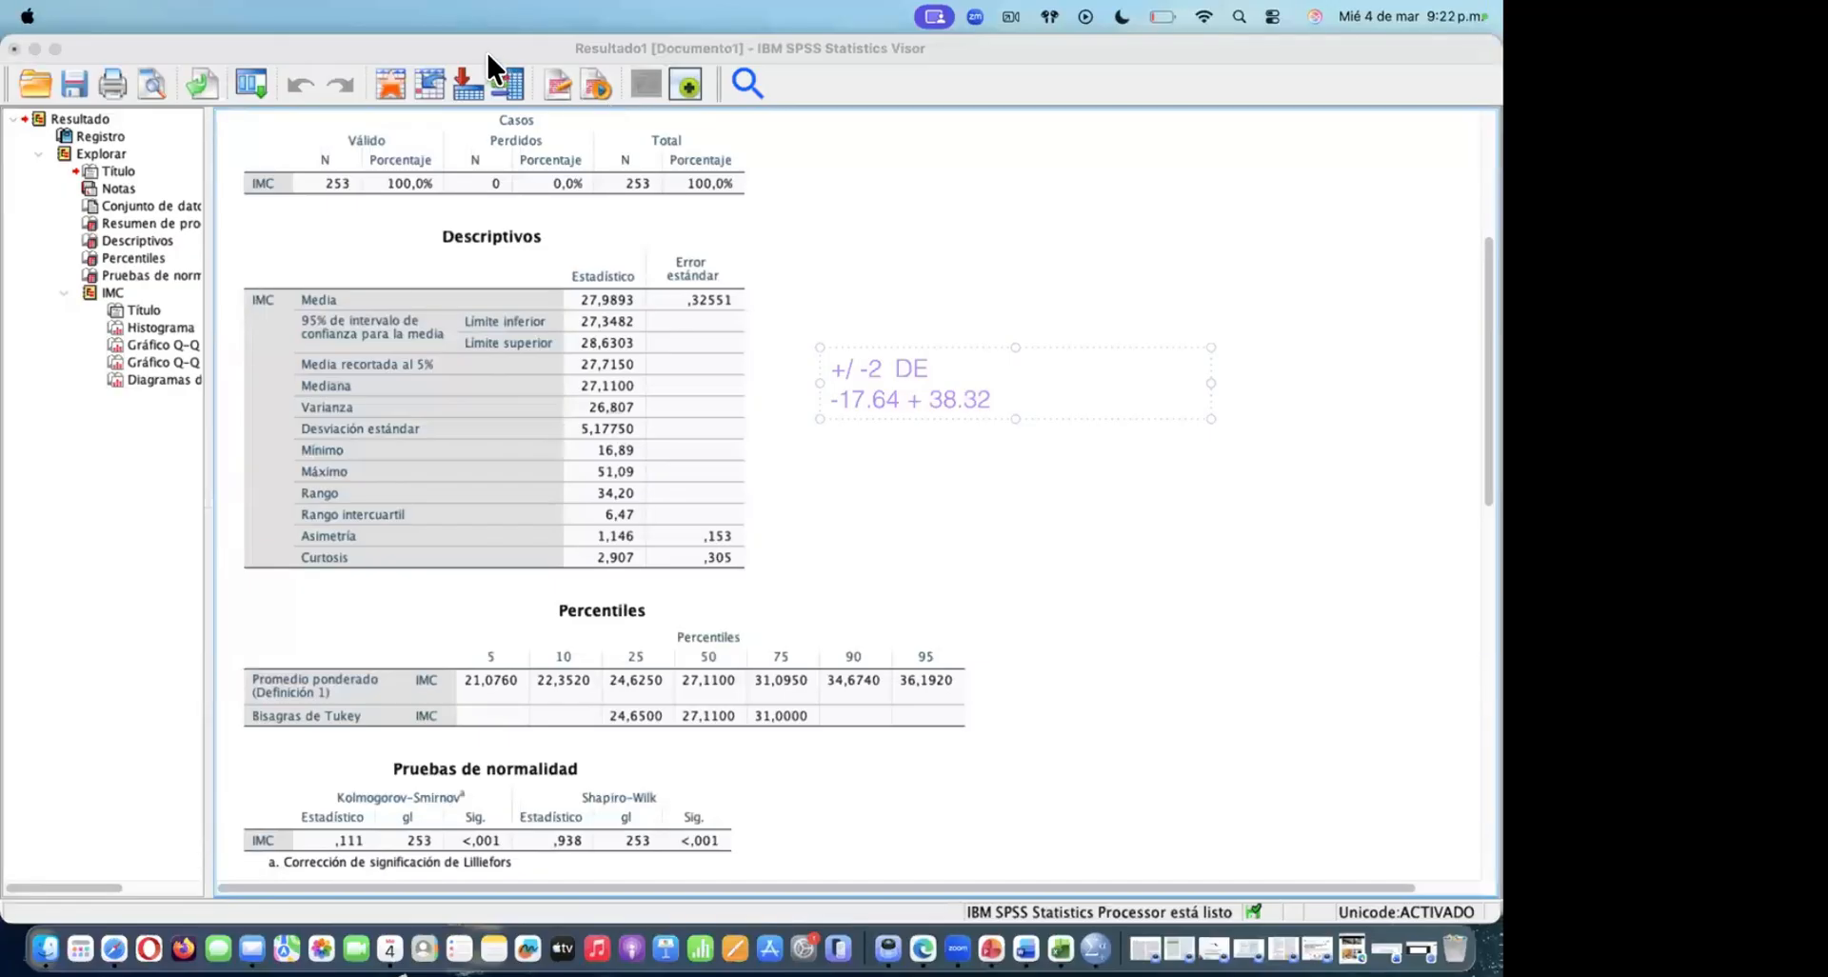
left_click(561, 229)
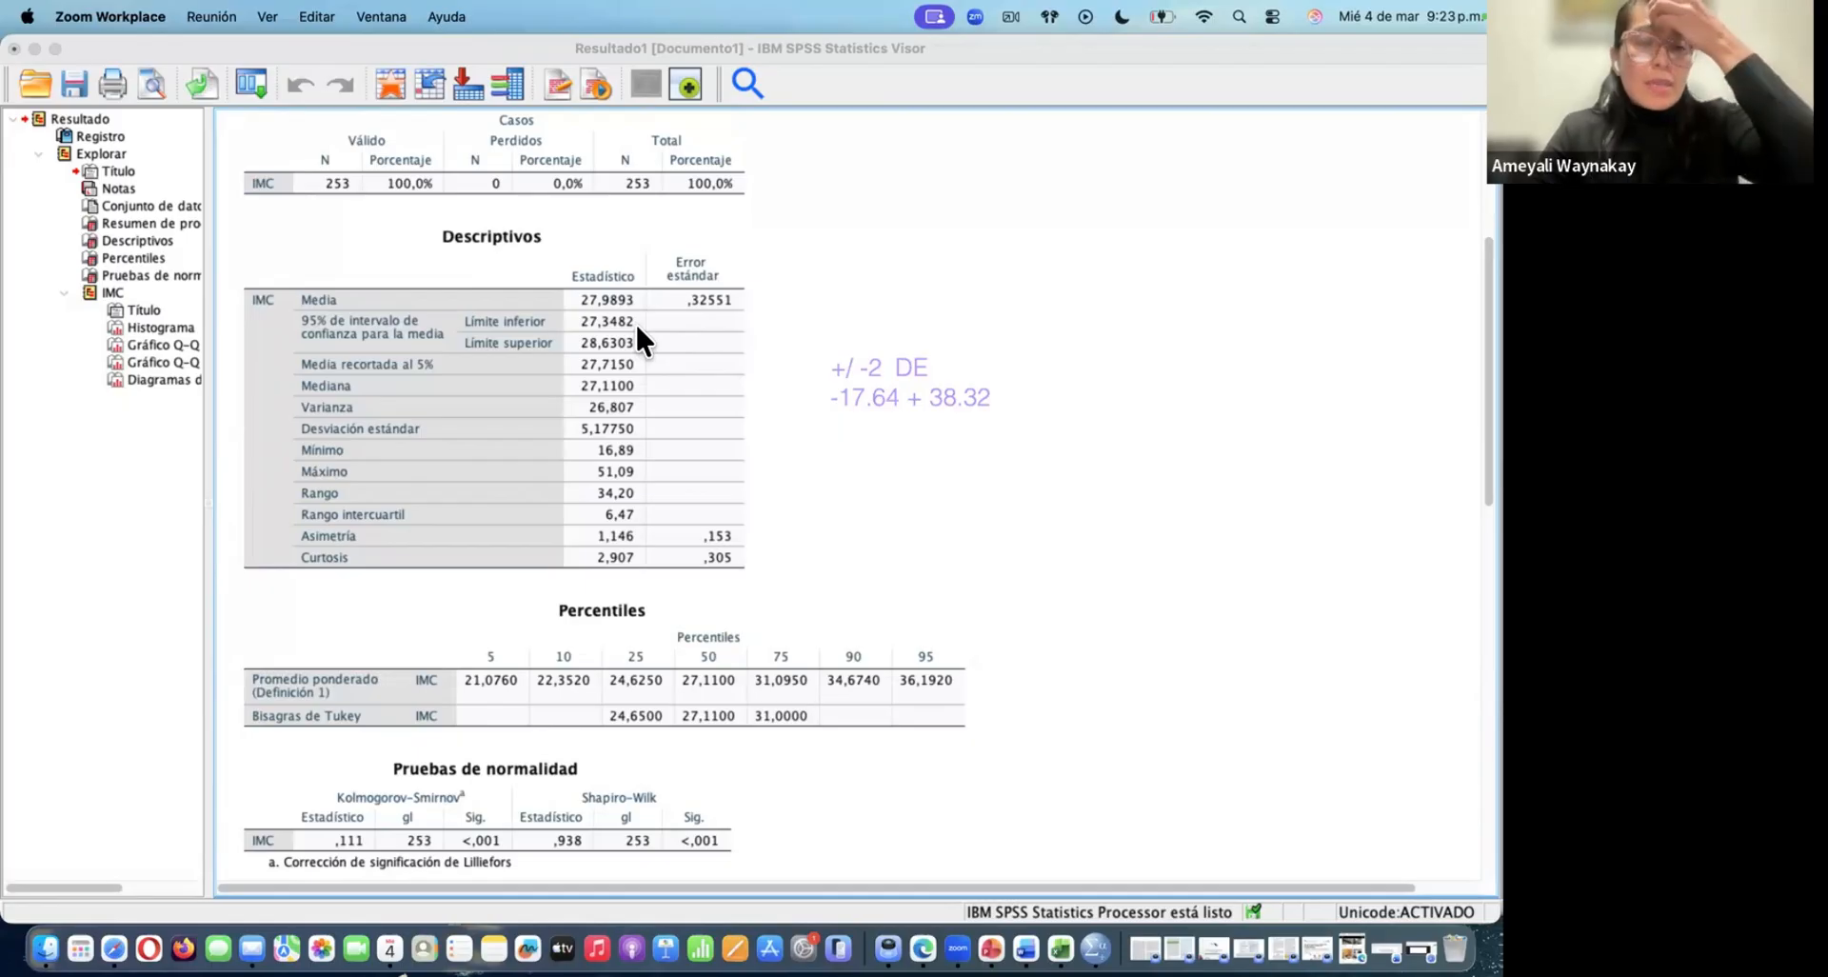
left_click(568, 230)
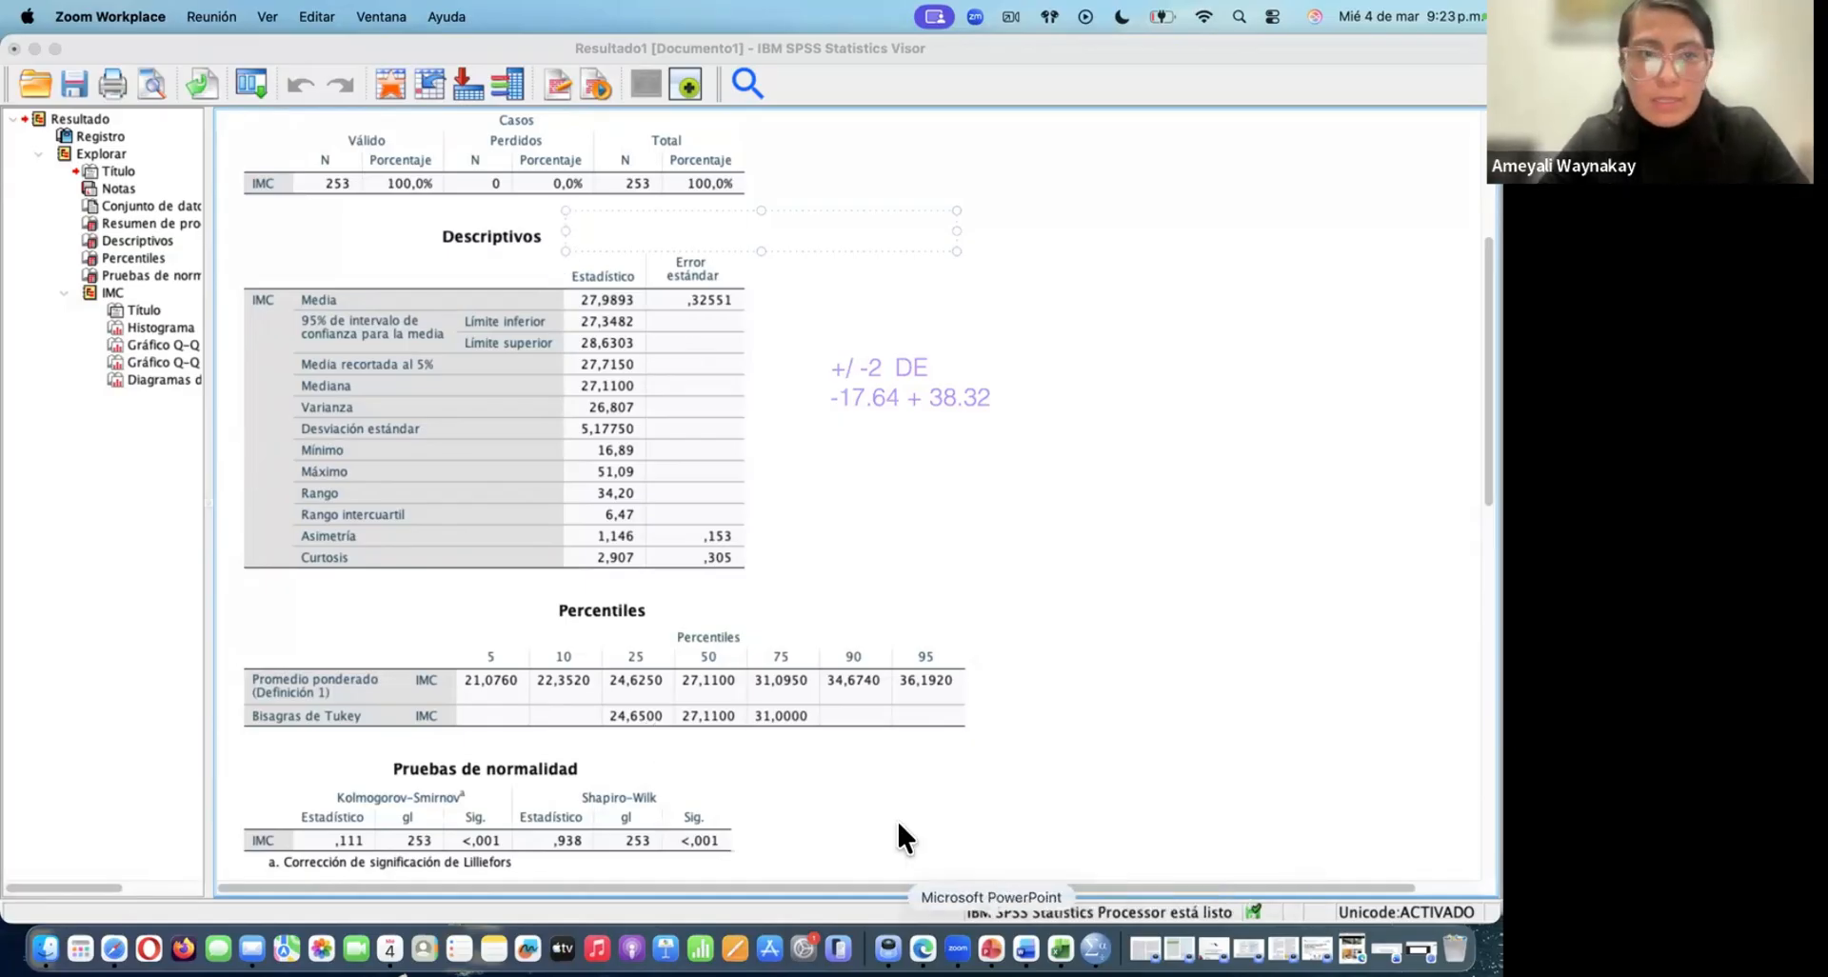
left_click(34, 46)
left_click(139, 49)
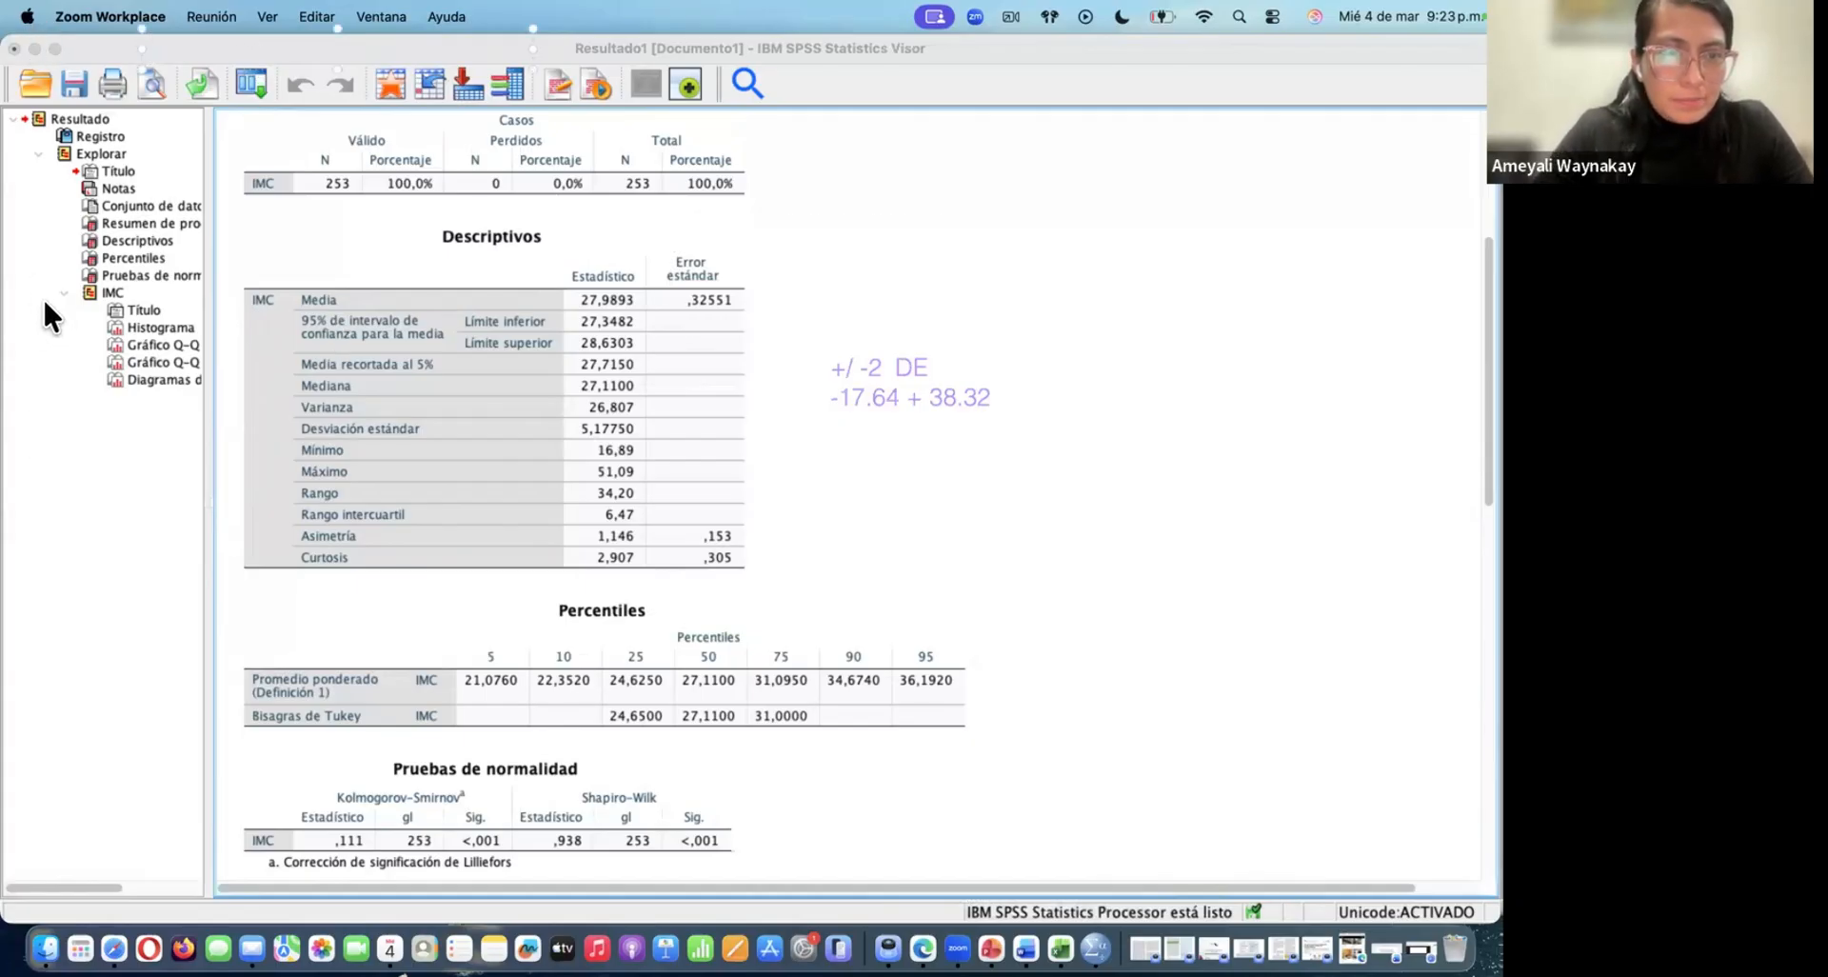
left_click(41, 436)
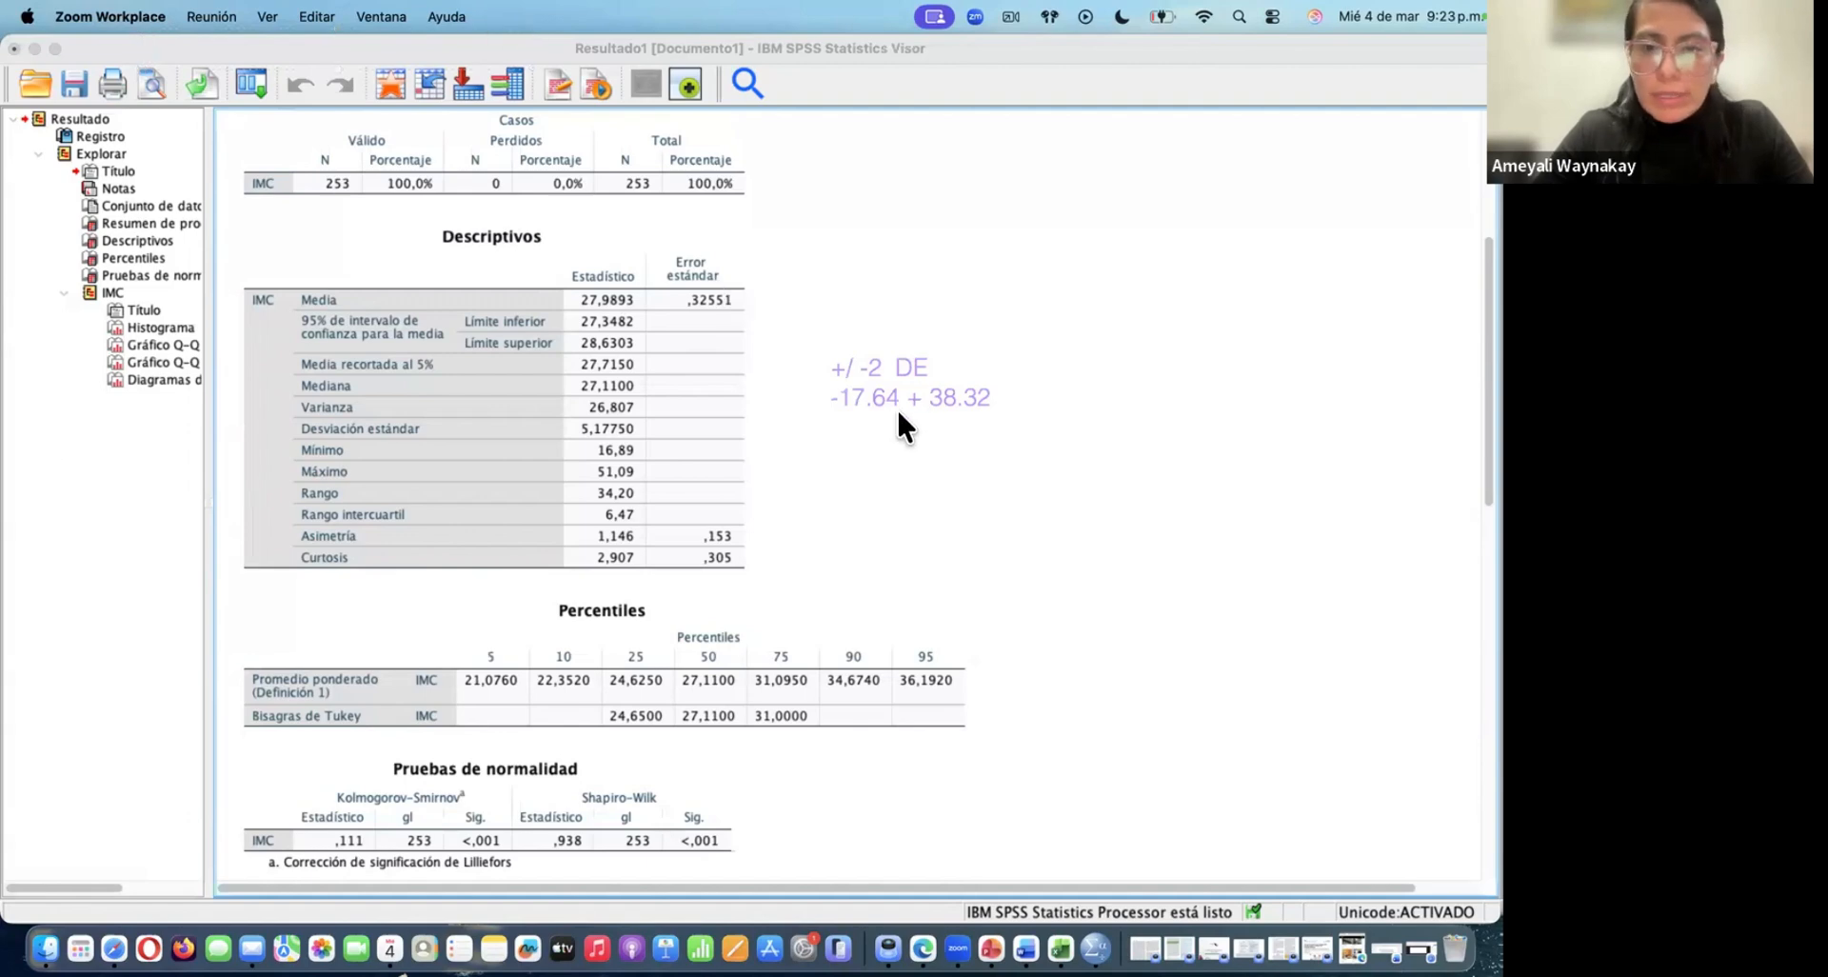
Minimize the SPSS windows, switch to PowerPoint and open the recent presentation "Elaboración cuadros de resultados"
left_click(880, 358)
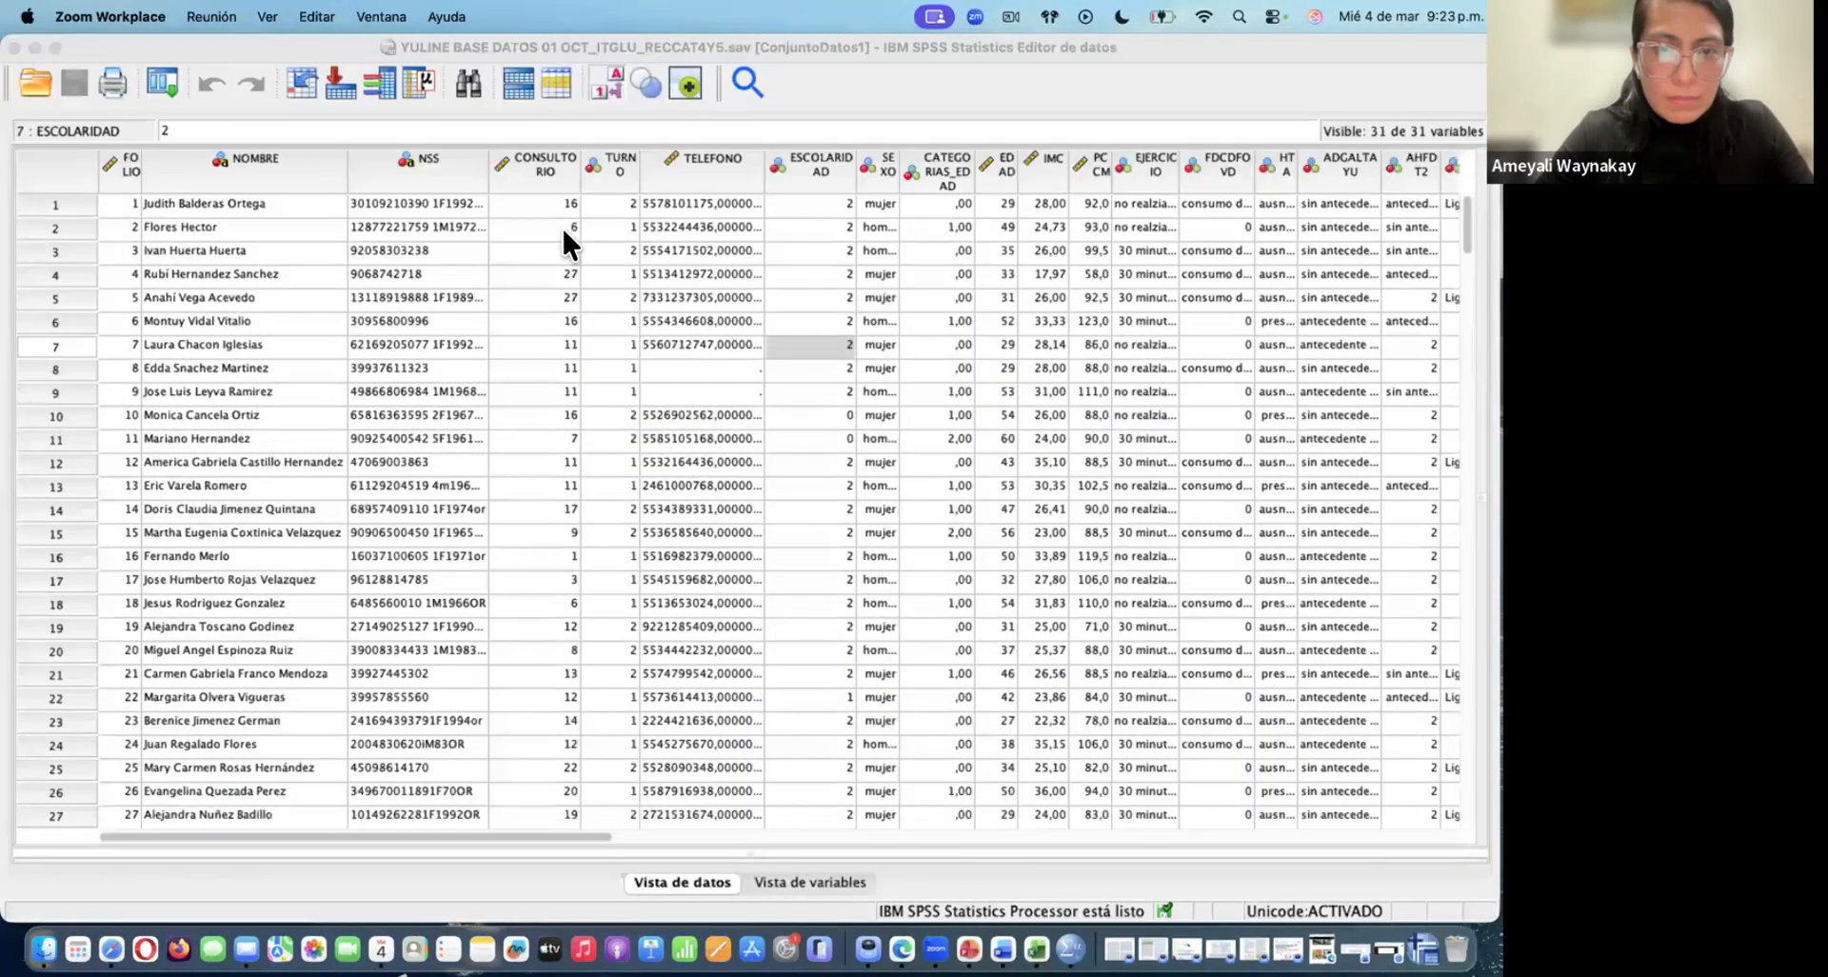
left_click(35, 45)
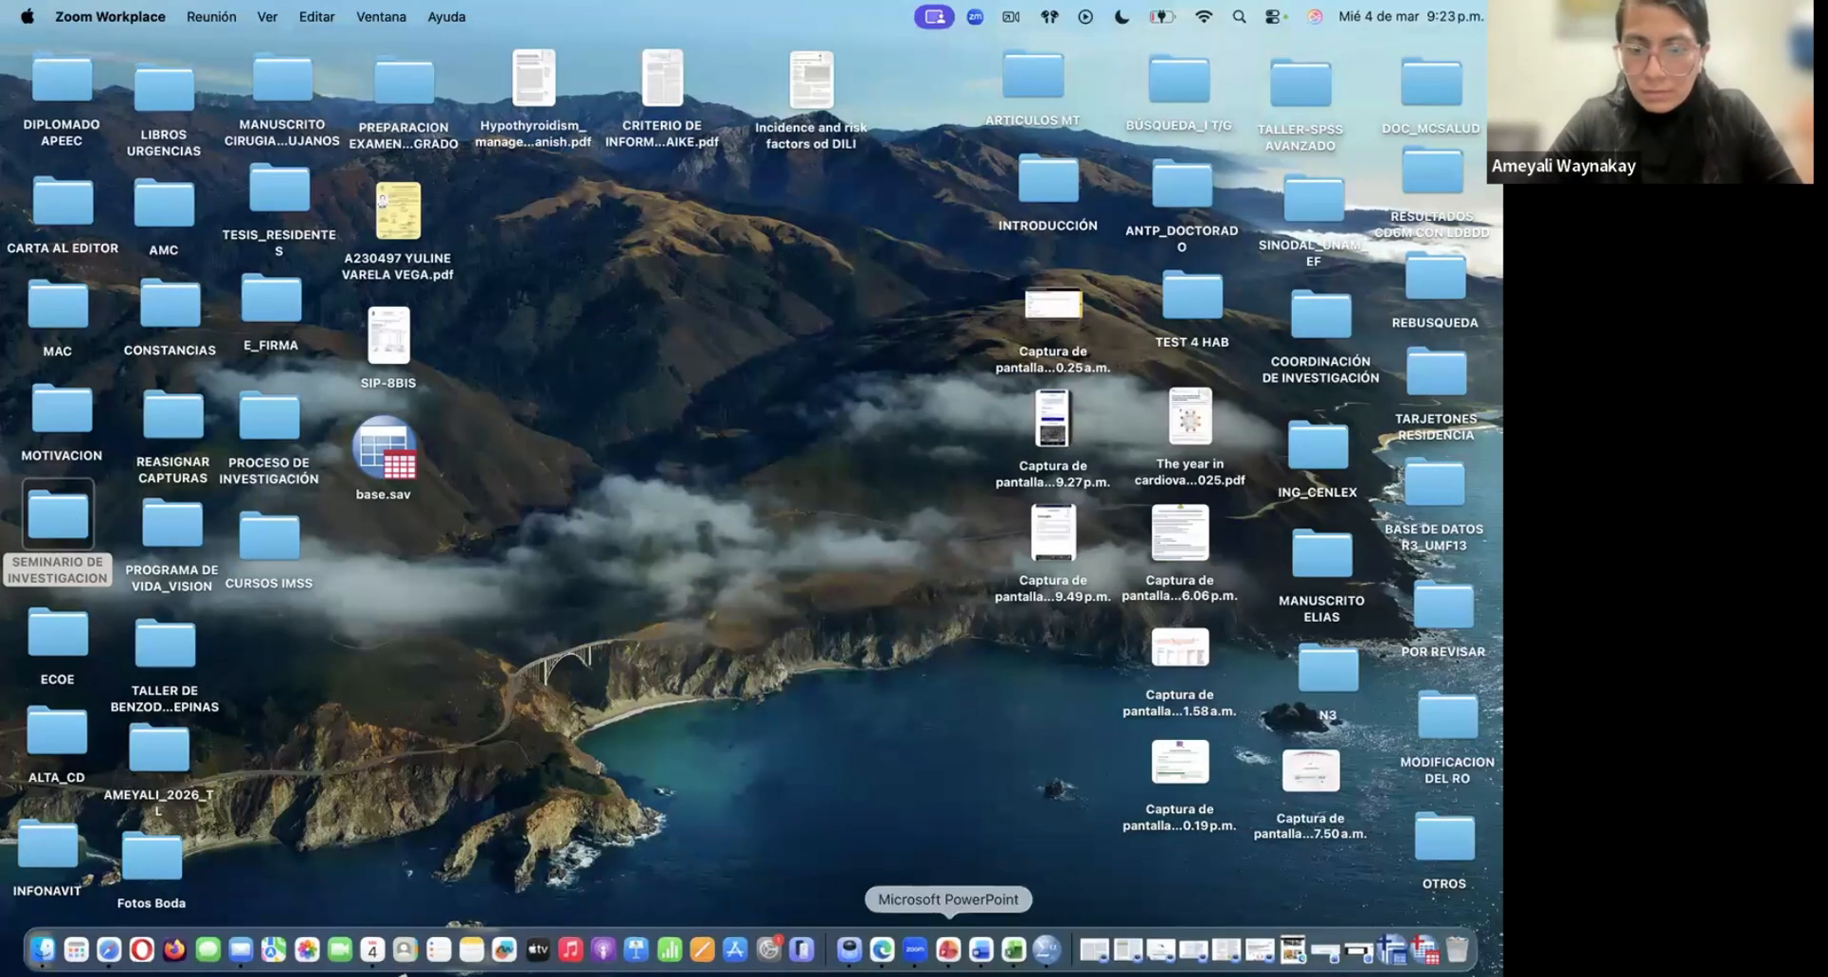
left_click(949, 948)
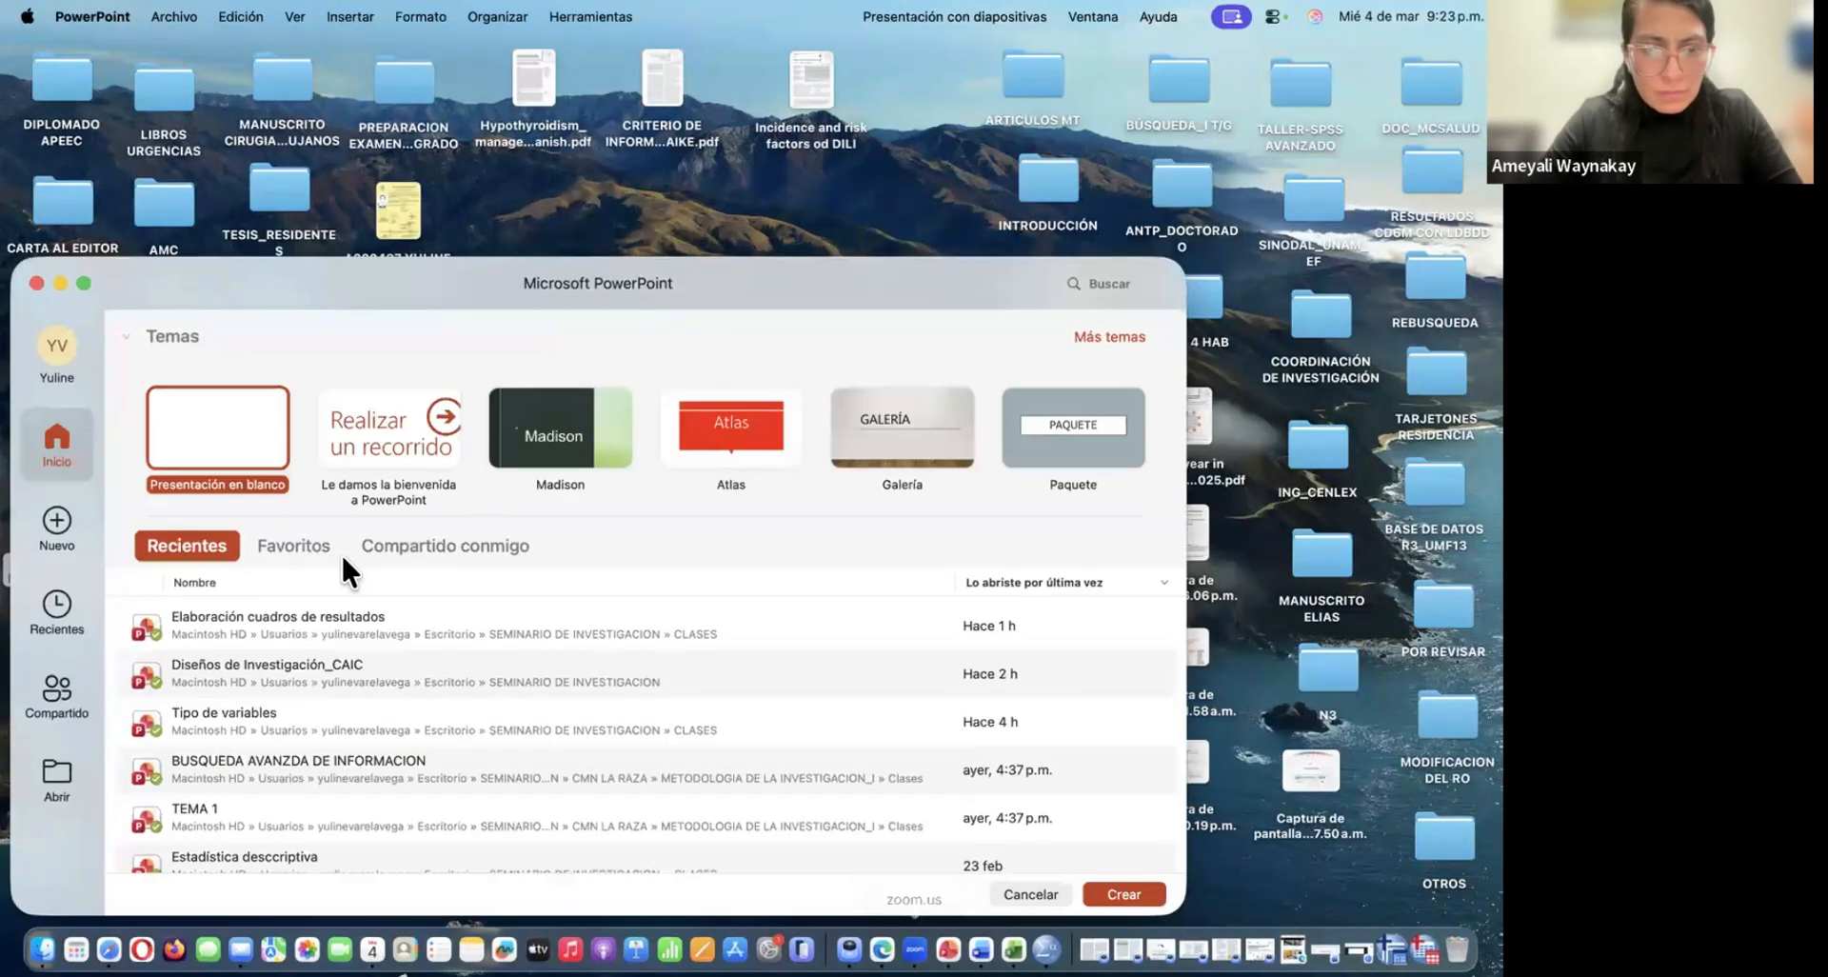
left_click(262, 626)
double_click(265, 628)
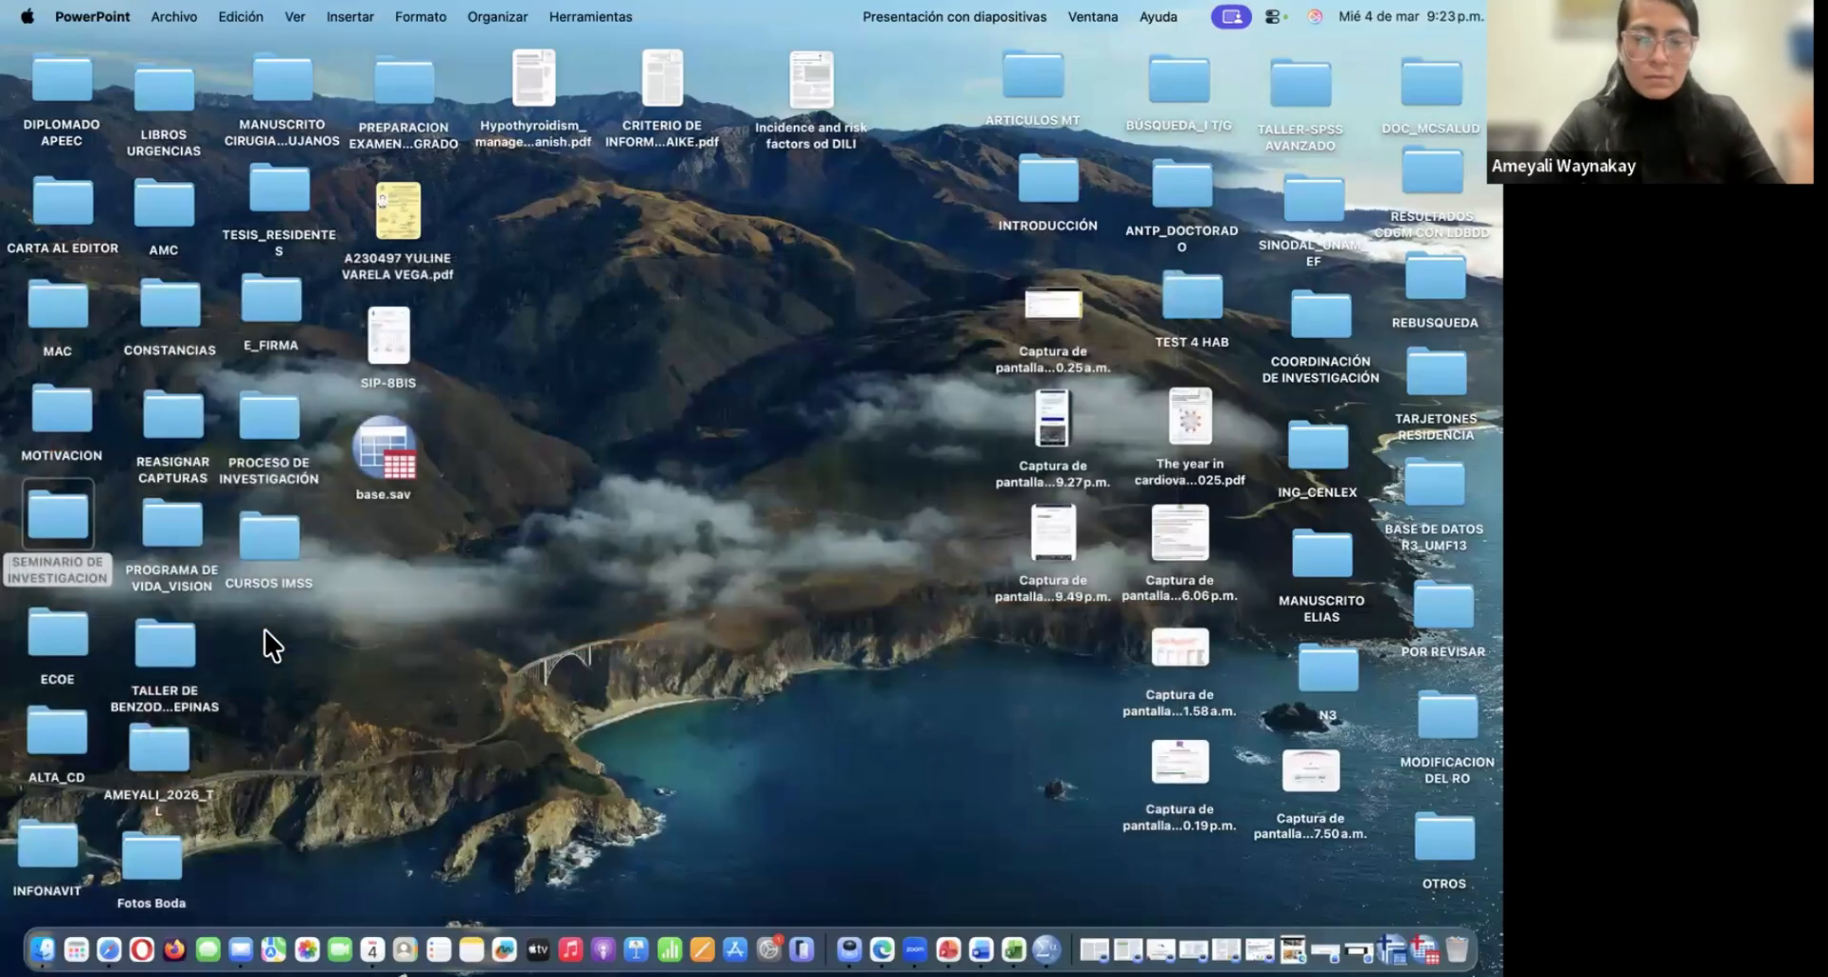
Display slide 27 on the assumptions of normality ("anatomía de la distribución normal") and make the presentation window full screen
scroll(217, 655, "down", 20)
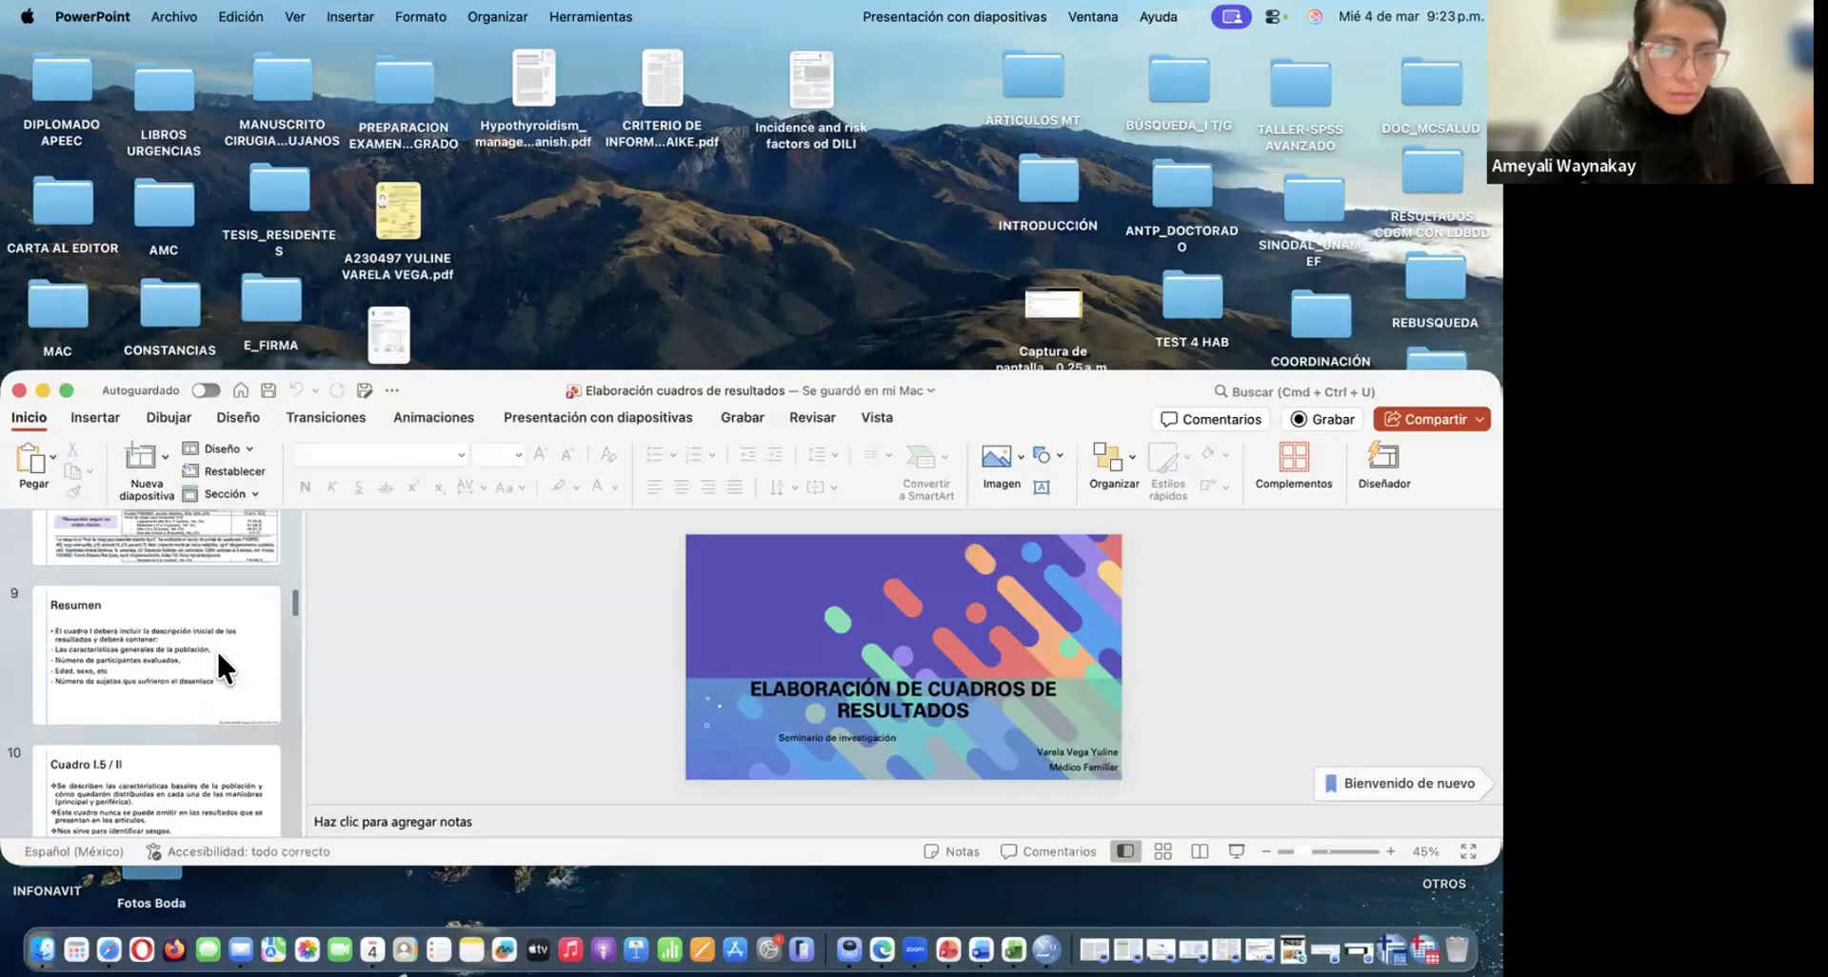
scroll(215, 649, "down", 5)
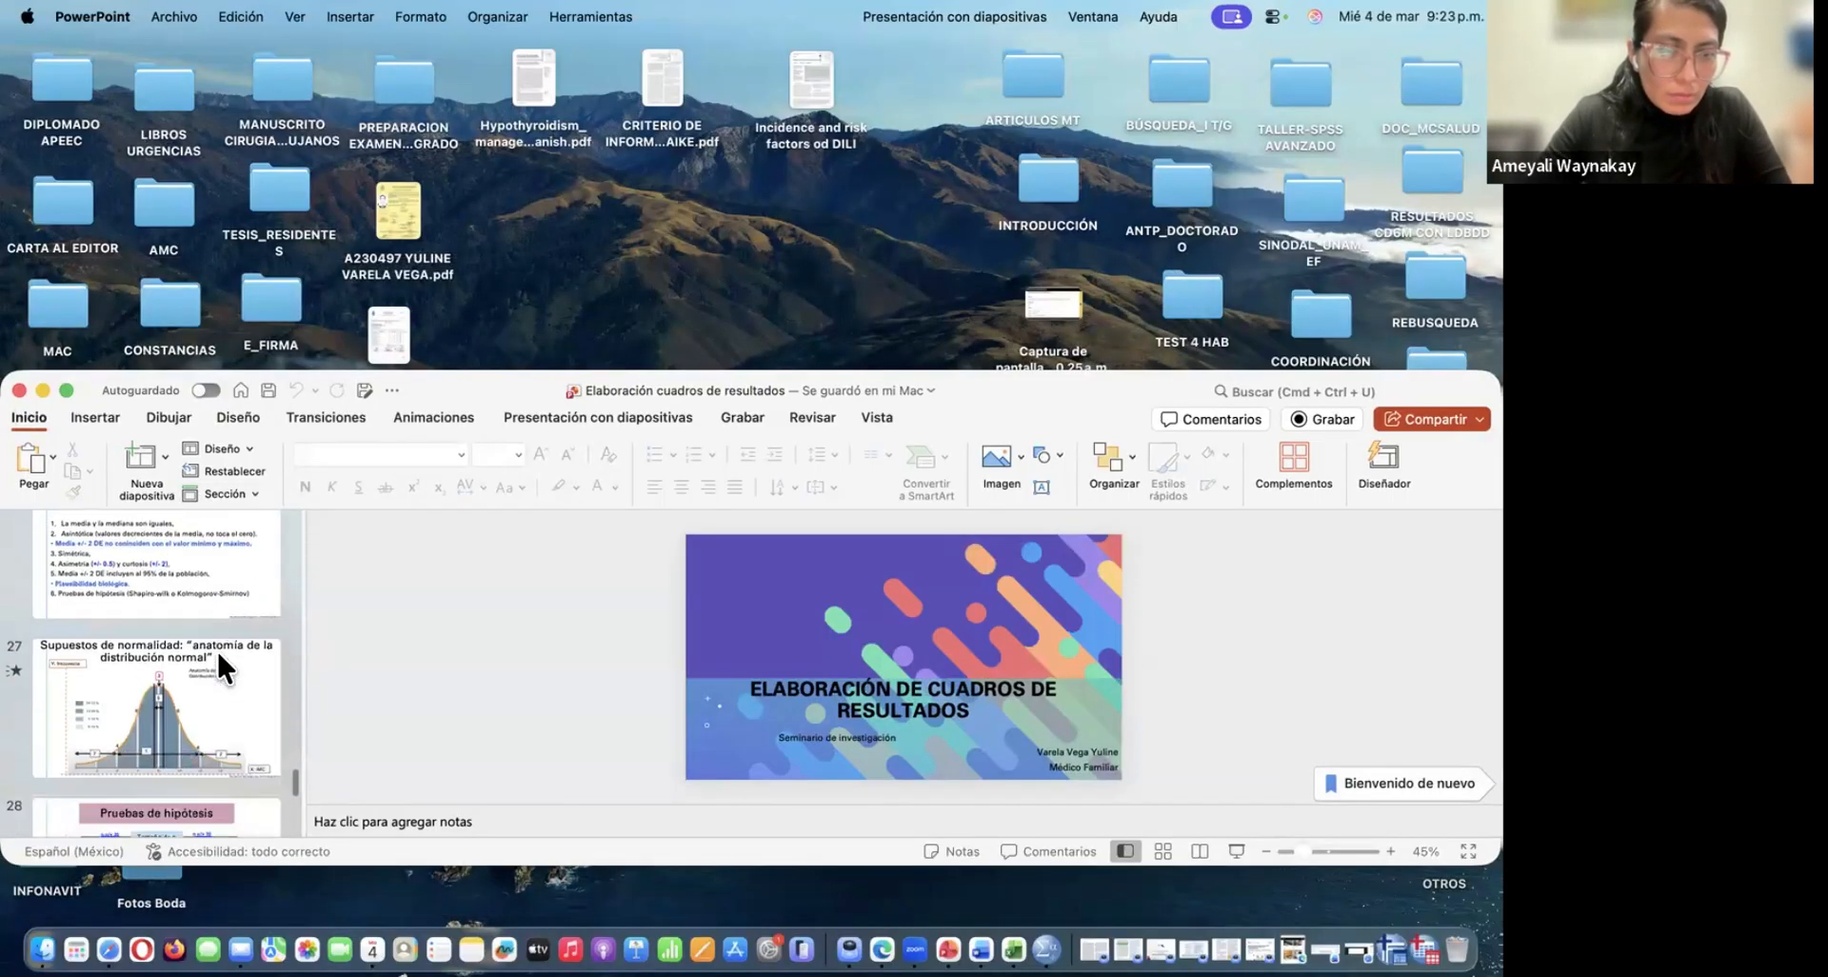
left_click(190, 607)
left_click(66, 389)
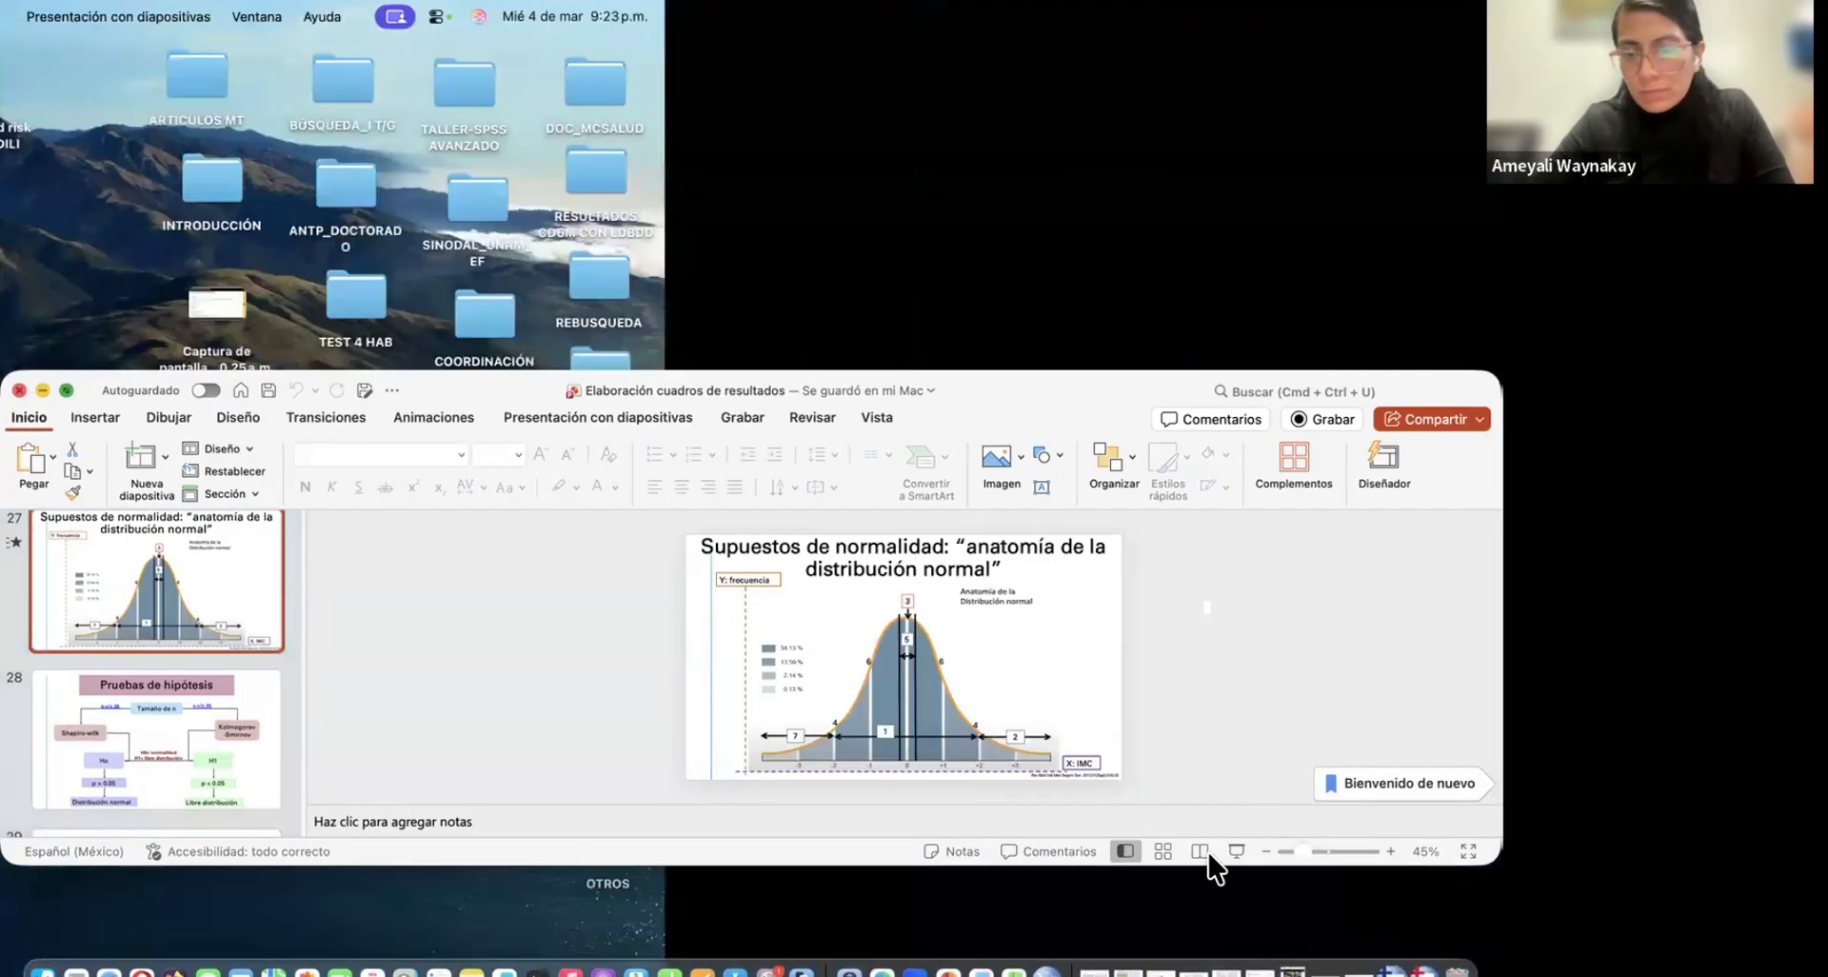
Present the normal distribution slide as a full-screen slide show, and switch back to the SPSS output viewer
left_click(1233, 963)
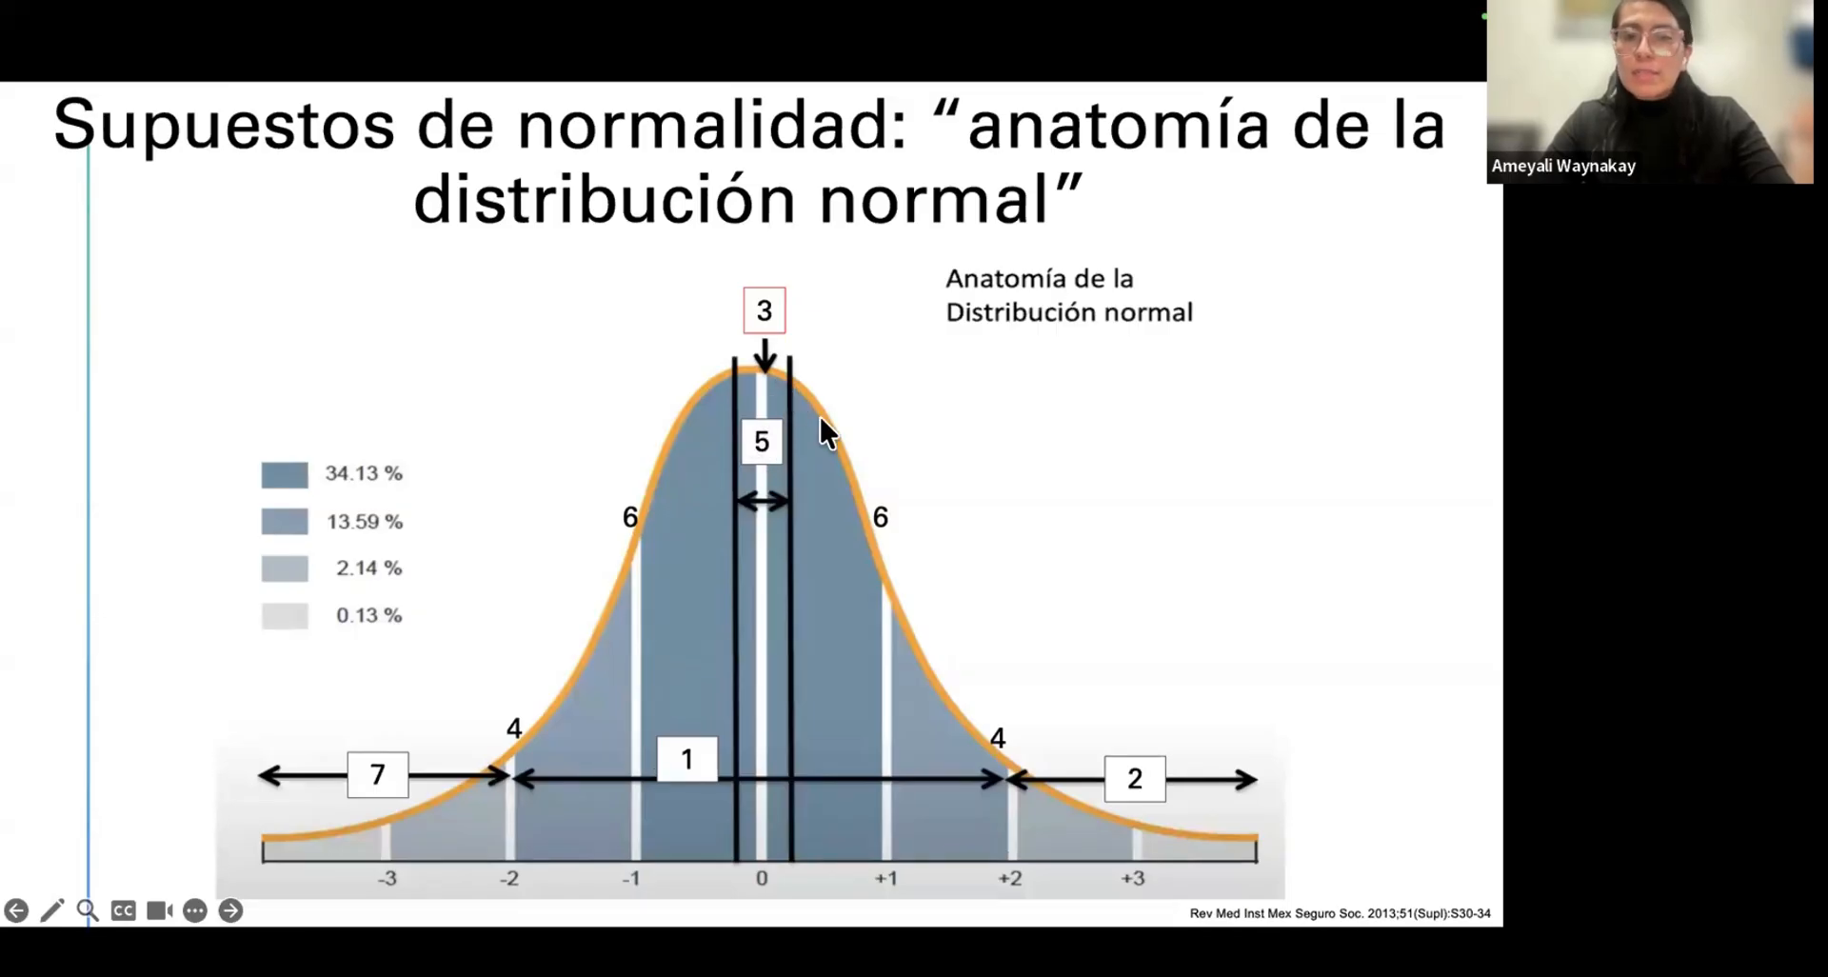
key("Escape")
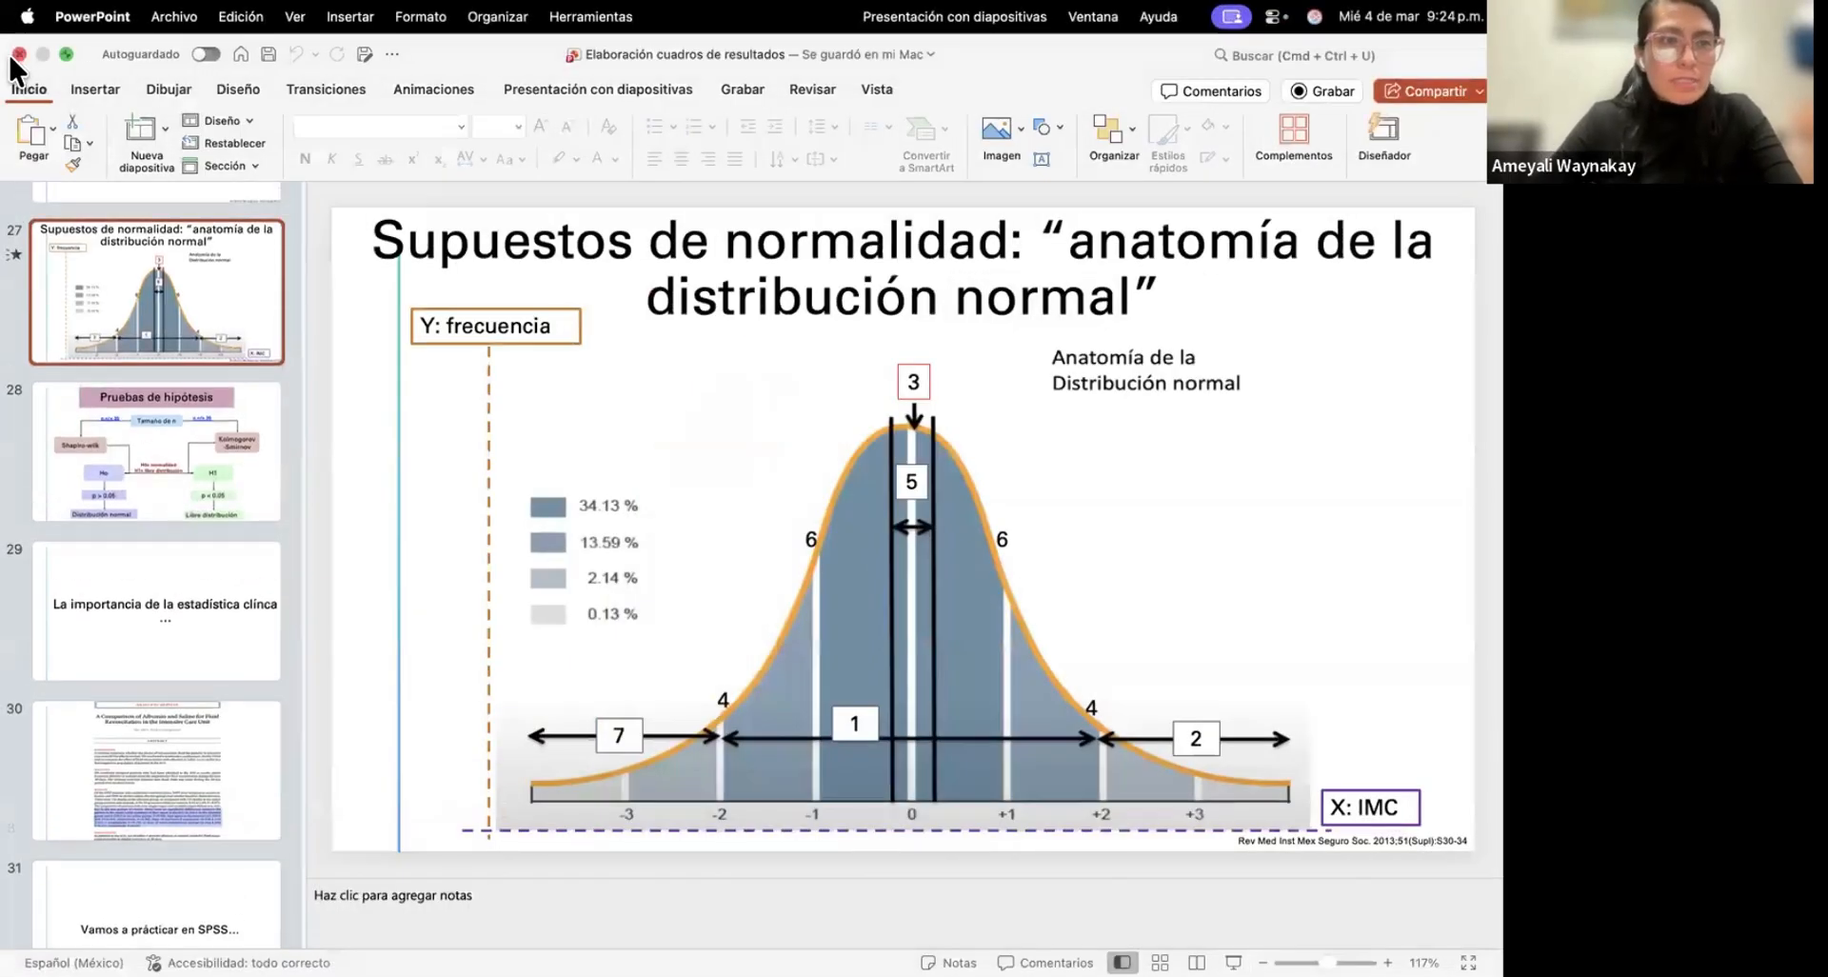
key("ctrl+Left")
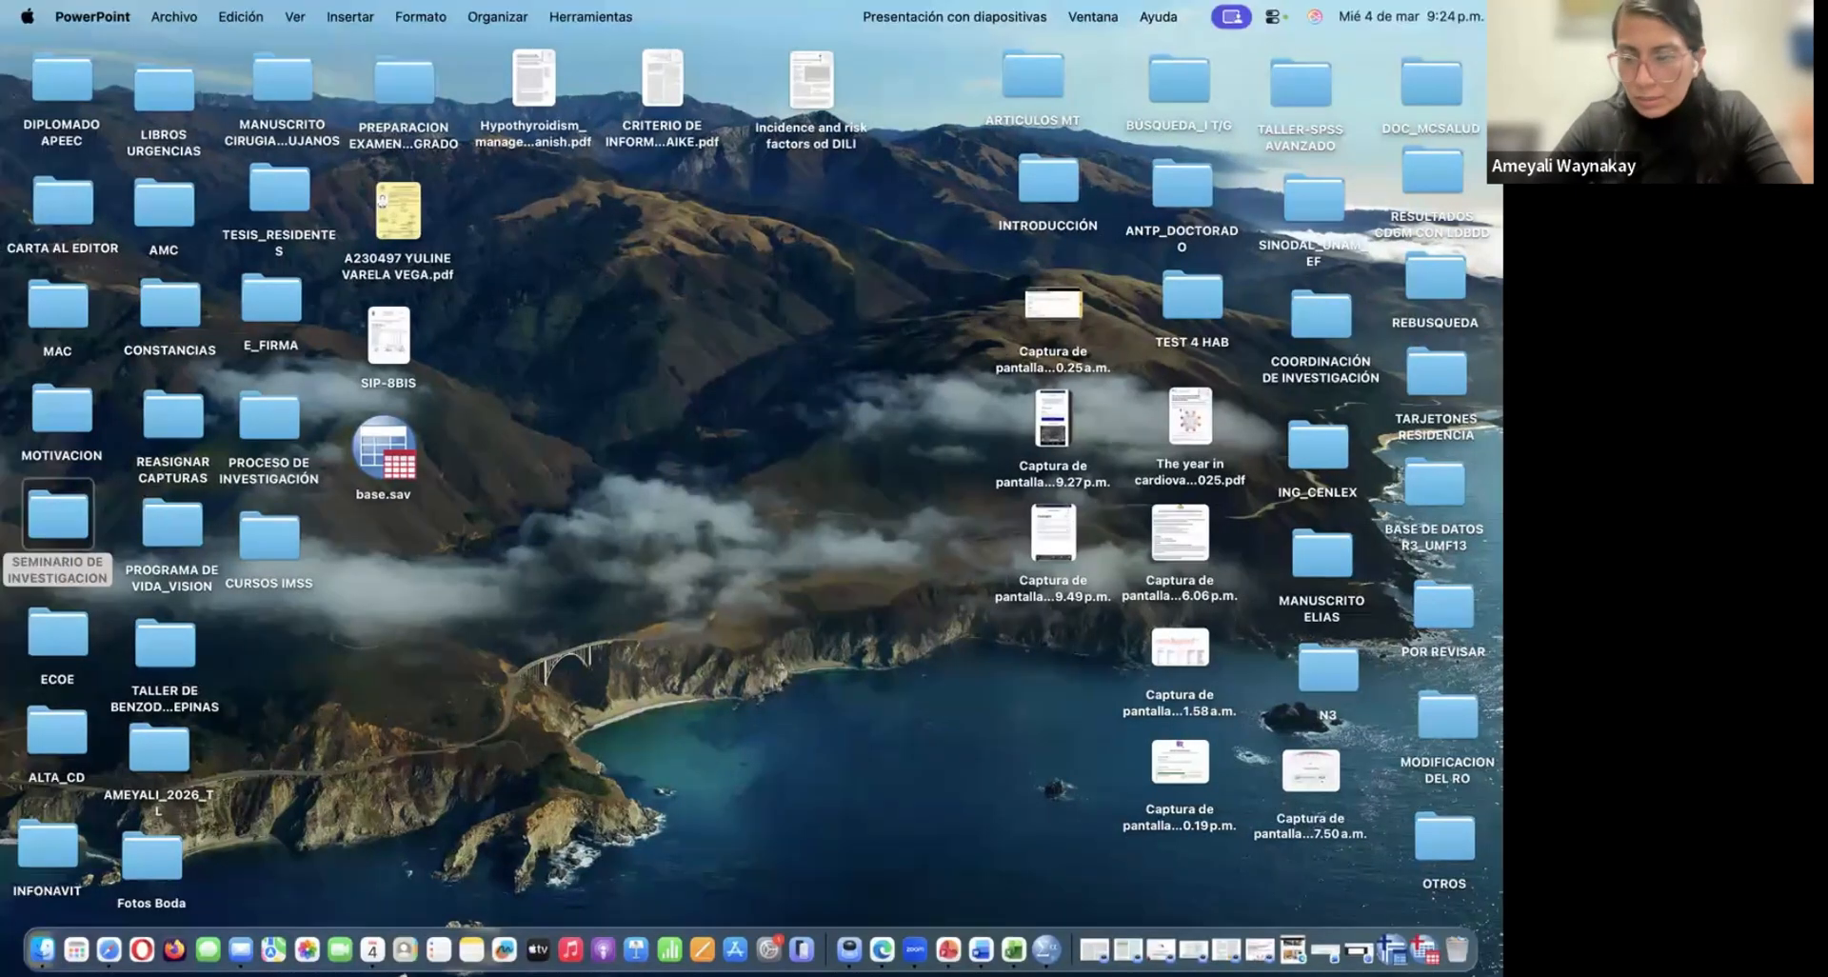
left_click(1425, 950)
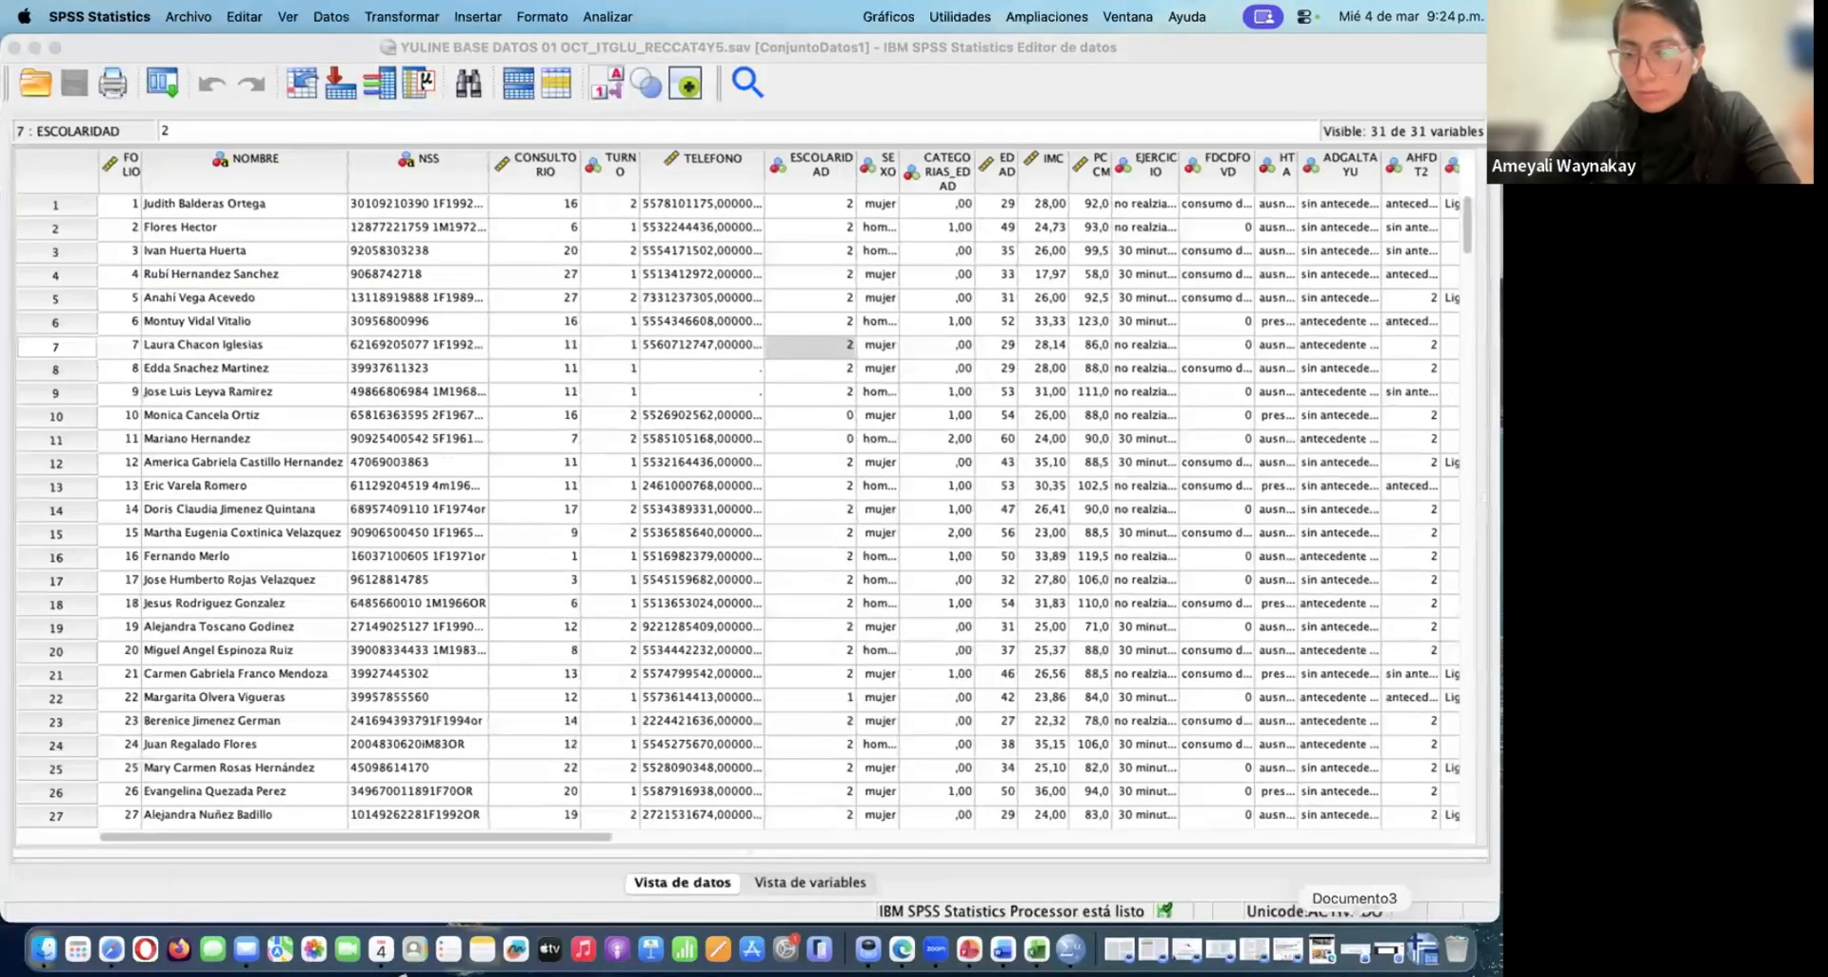
left_click(1422, 949)
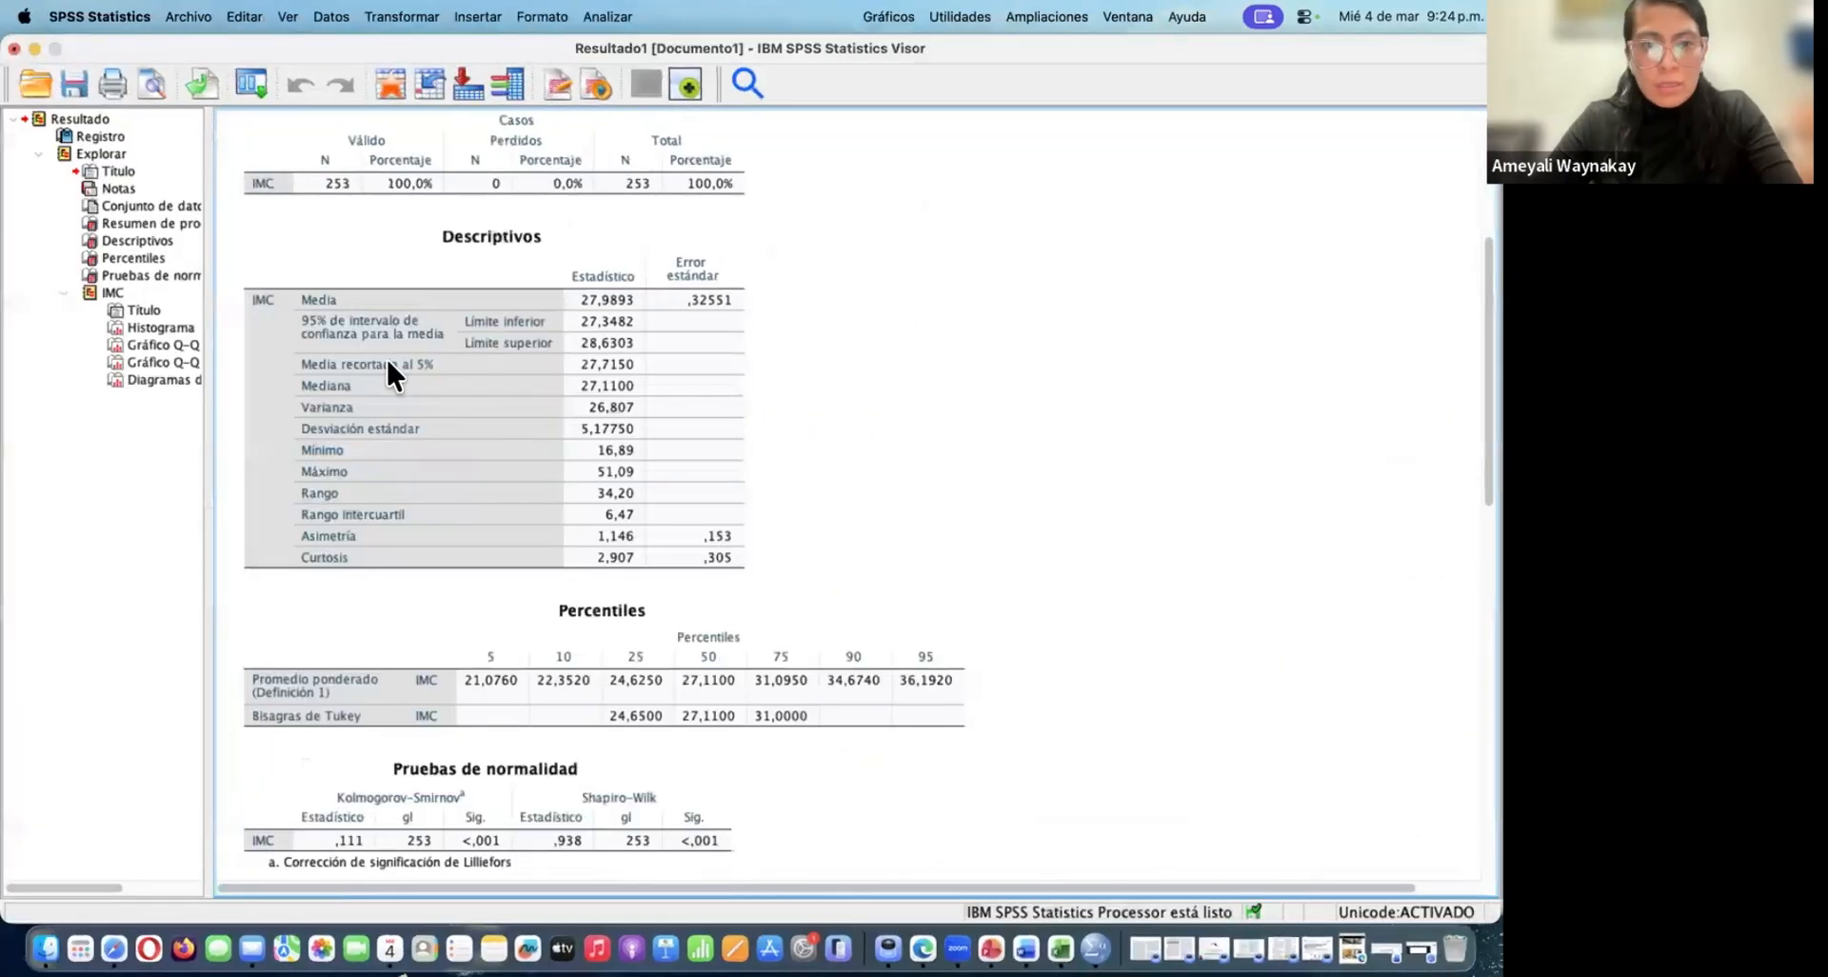
Examine IMC's Descriptivos and Percentiles tables in the output
left_click(407, 375)
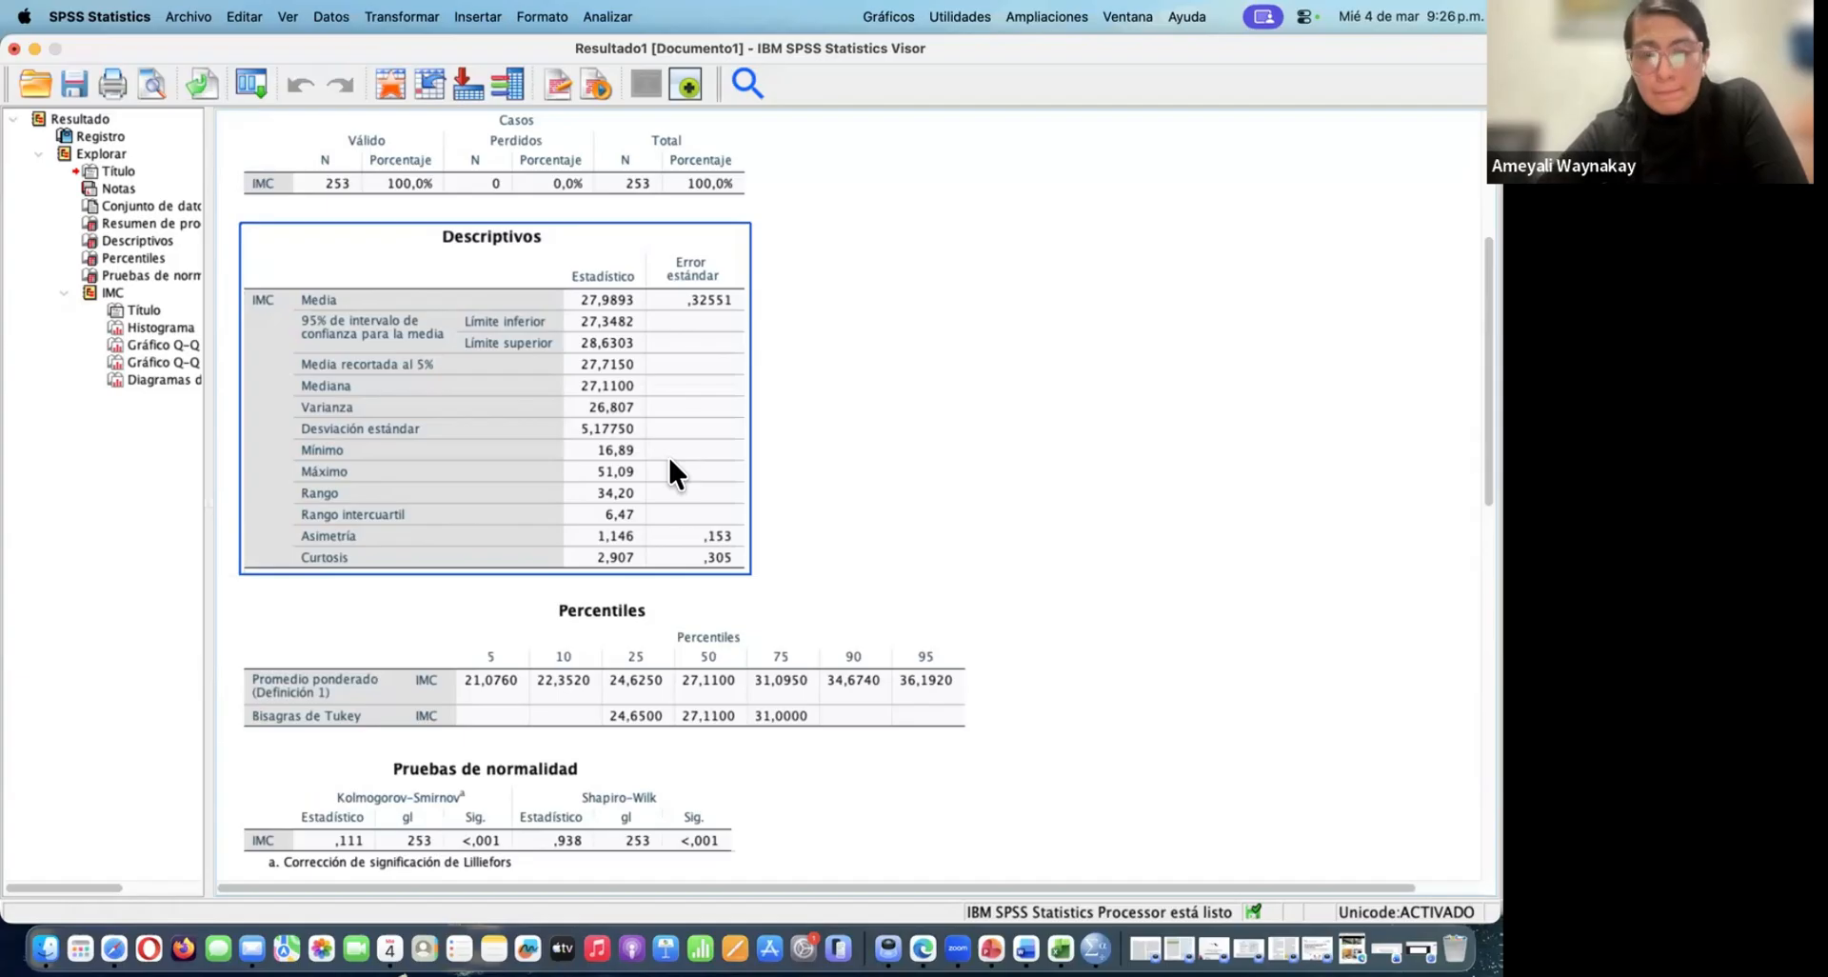
left_click(990, 557)
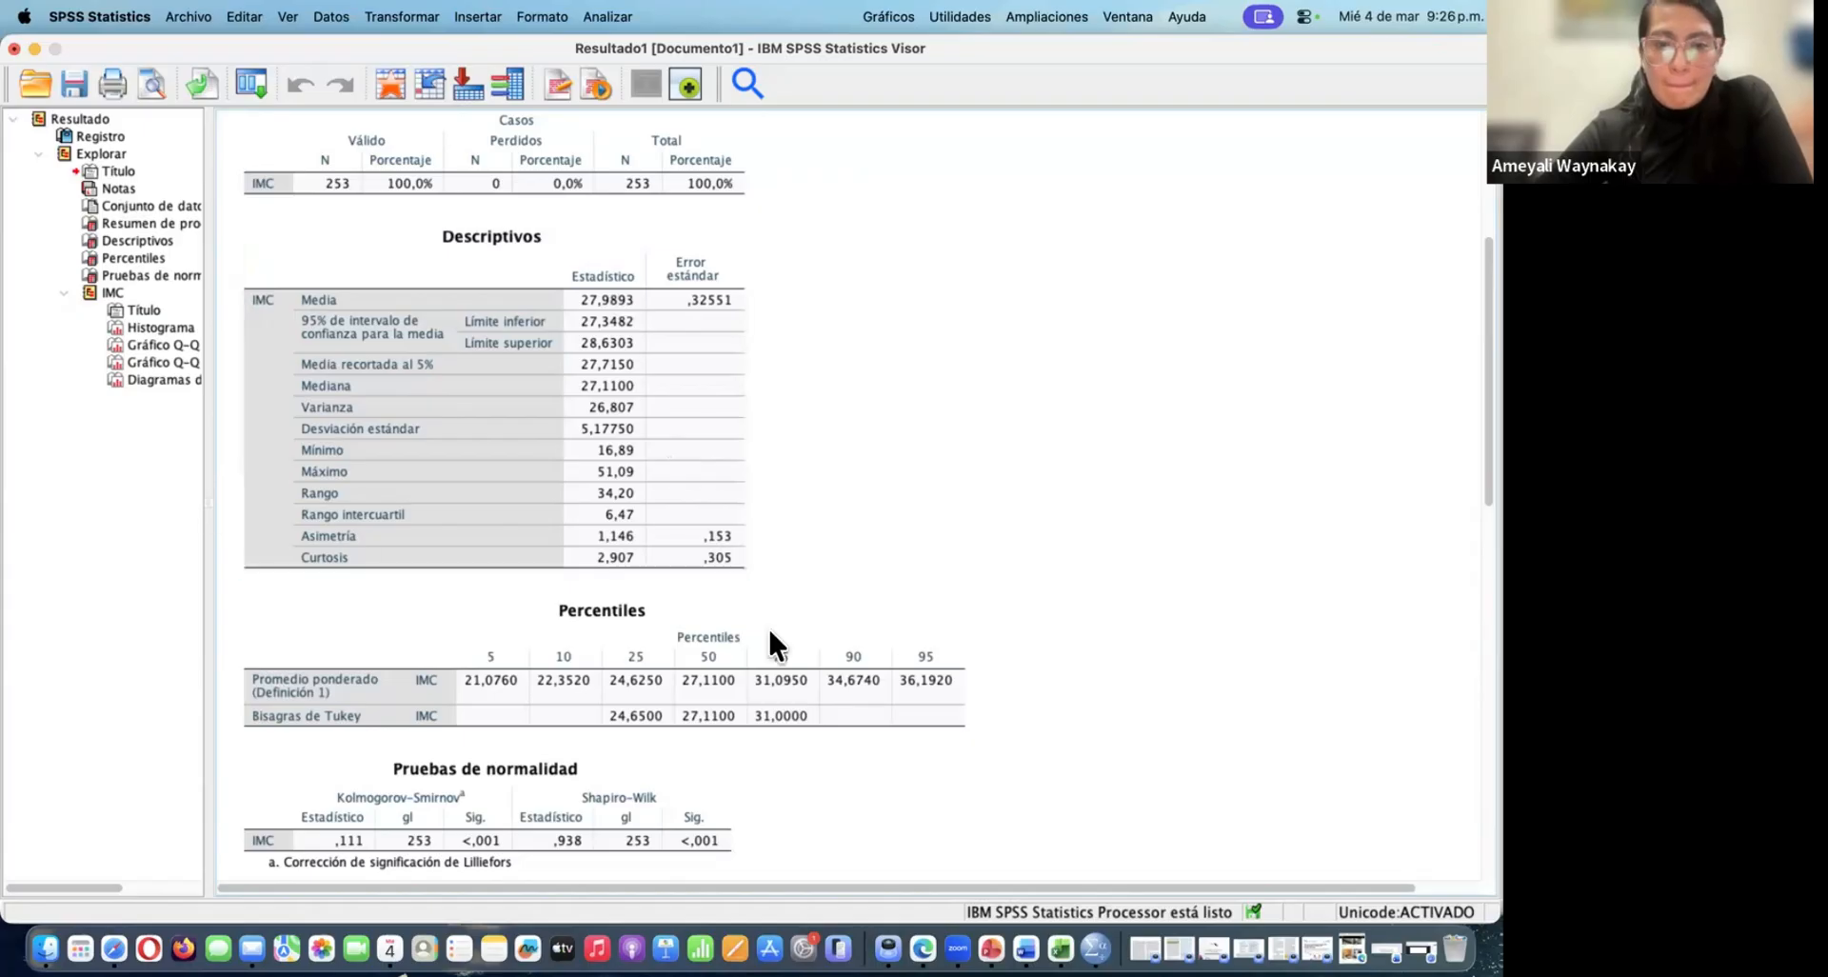
scroll(773, 642, "down", 1)
scroll(773, 642, "down", 1)
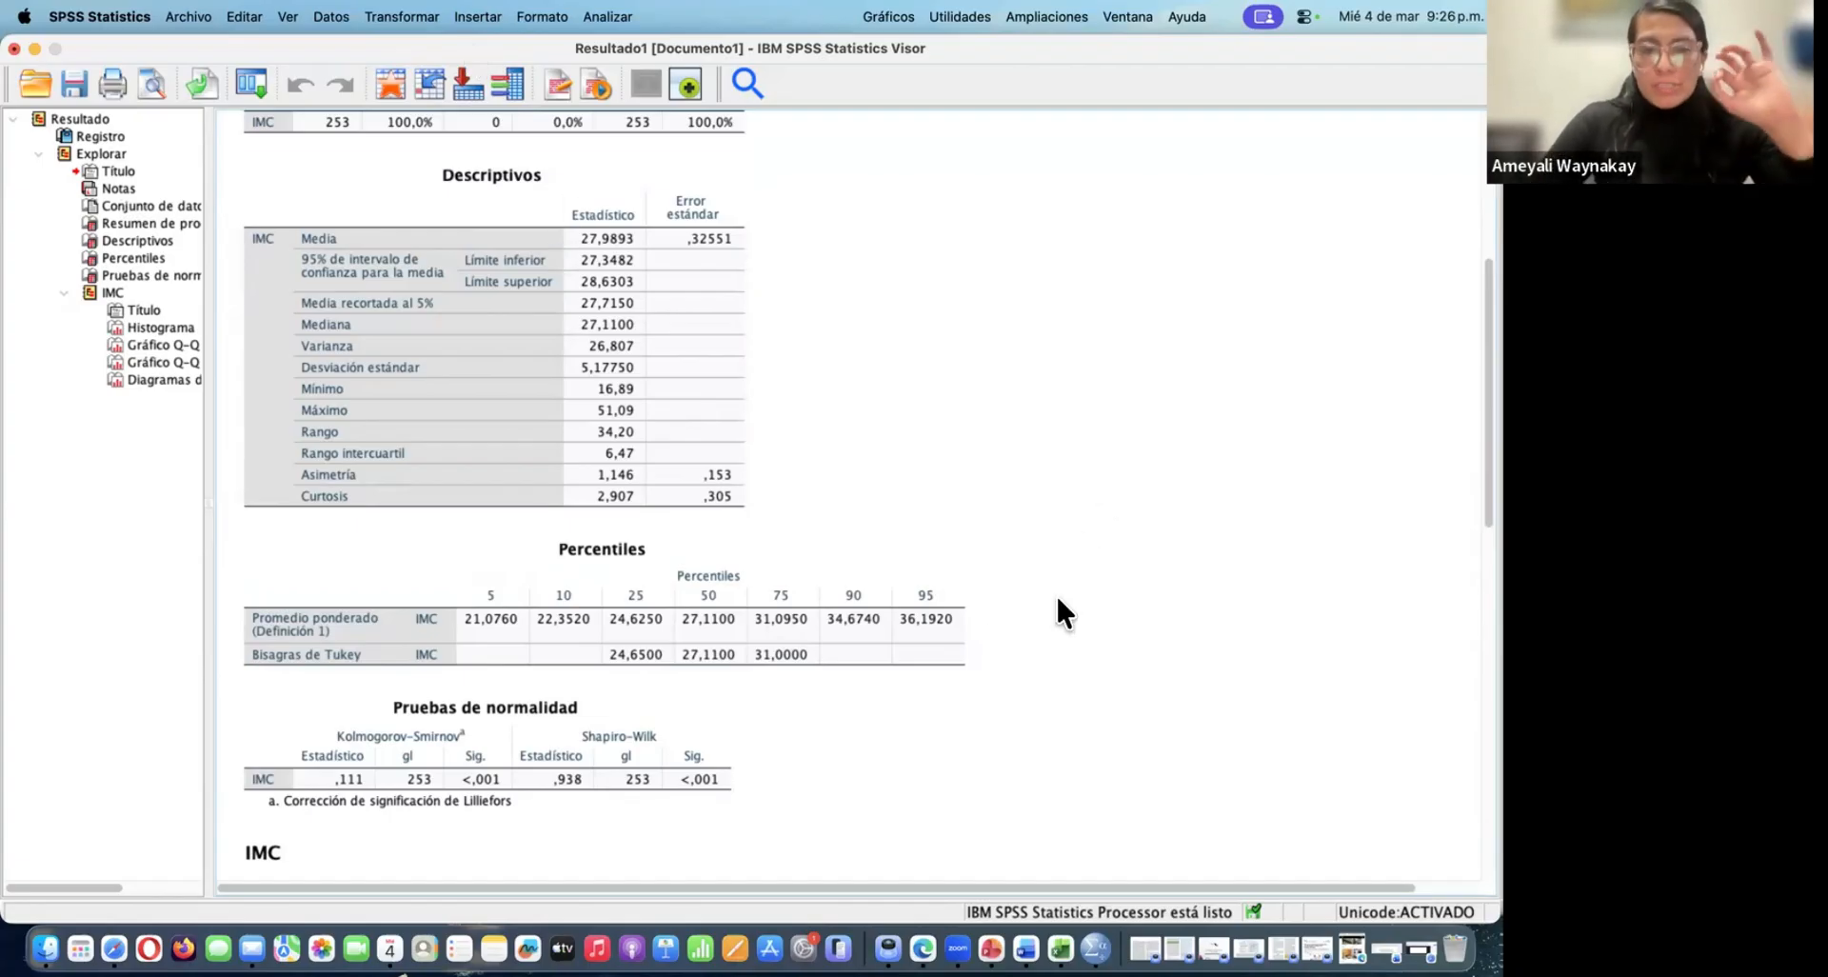
scroll(931, 712, "down", 1)
left_click(837, 566)
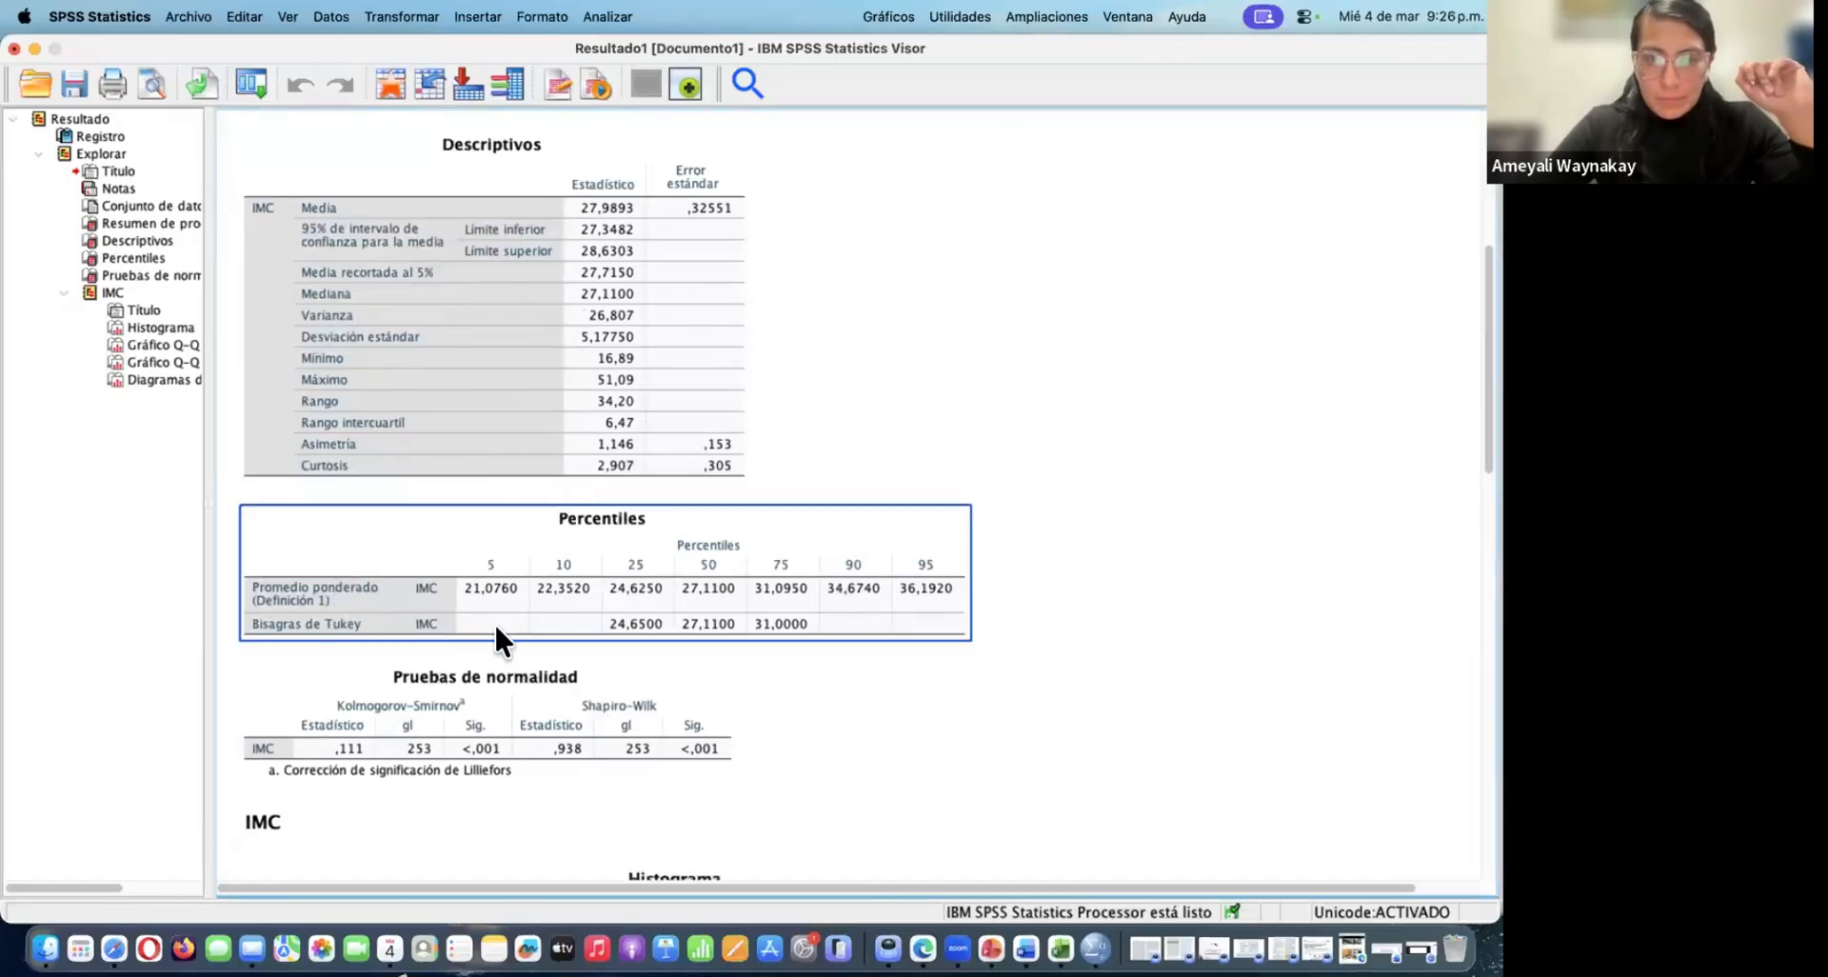
scroll(729, 658, "down", 5)
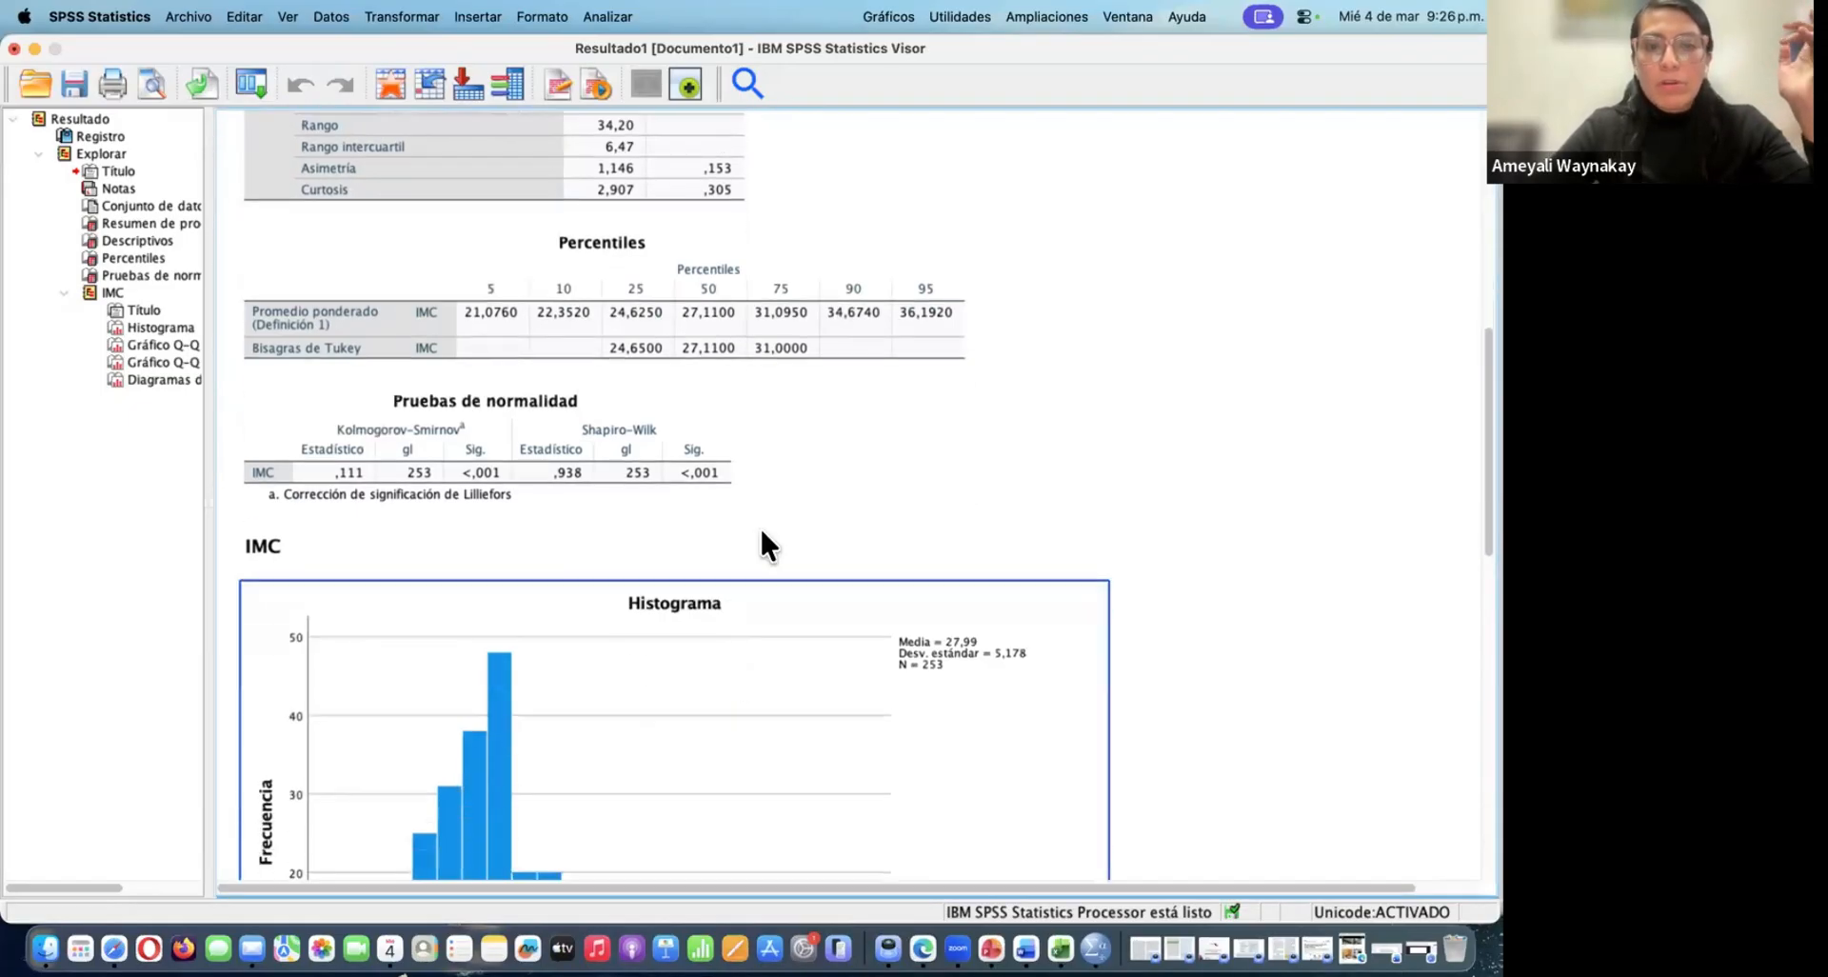
Examine the Kolmogorov-Smirnov and Shapiro-Wilk results for IMC in the Pruebas de normalidad table
scroll(781, 480, "up", 1)
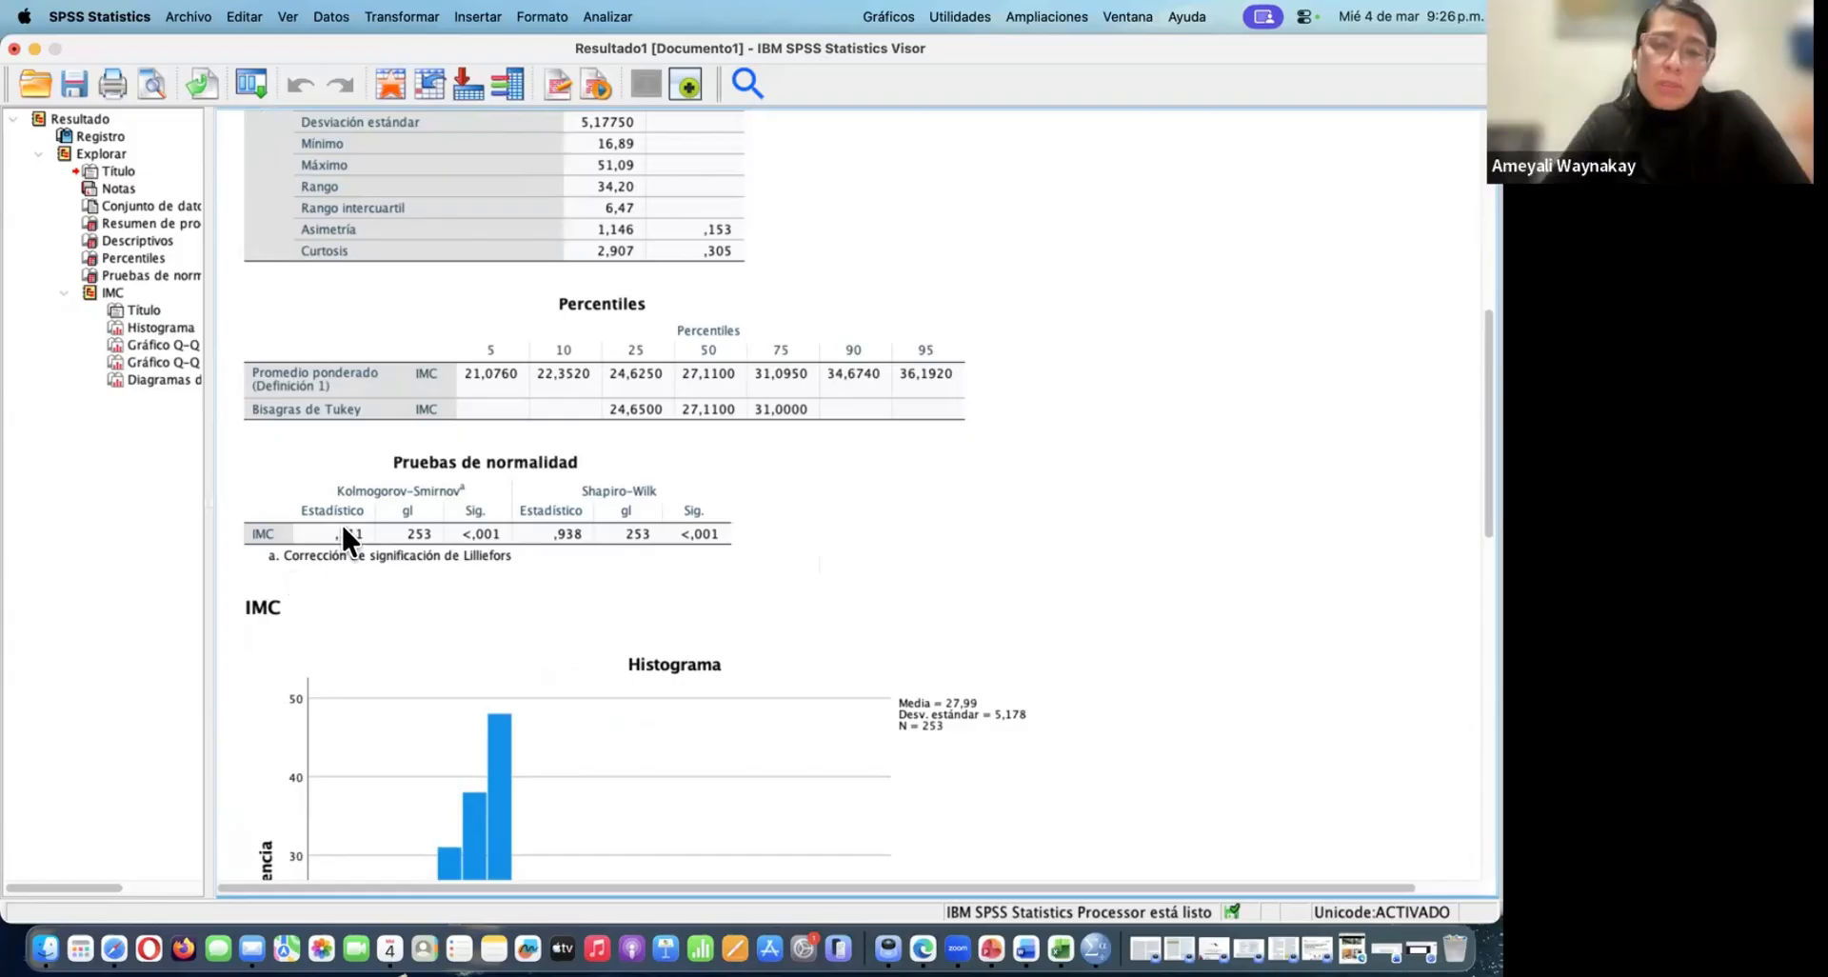
left_click(419, 470)
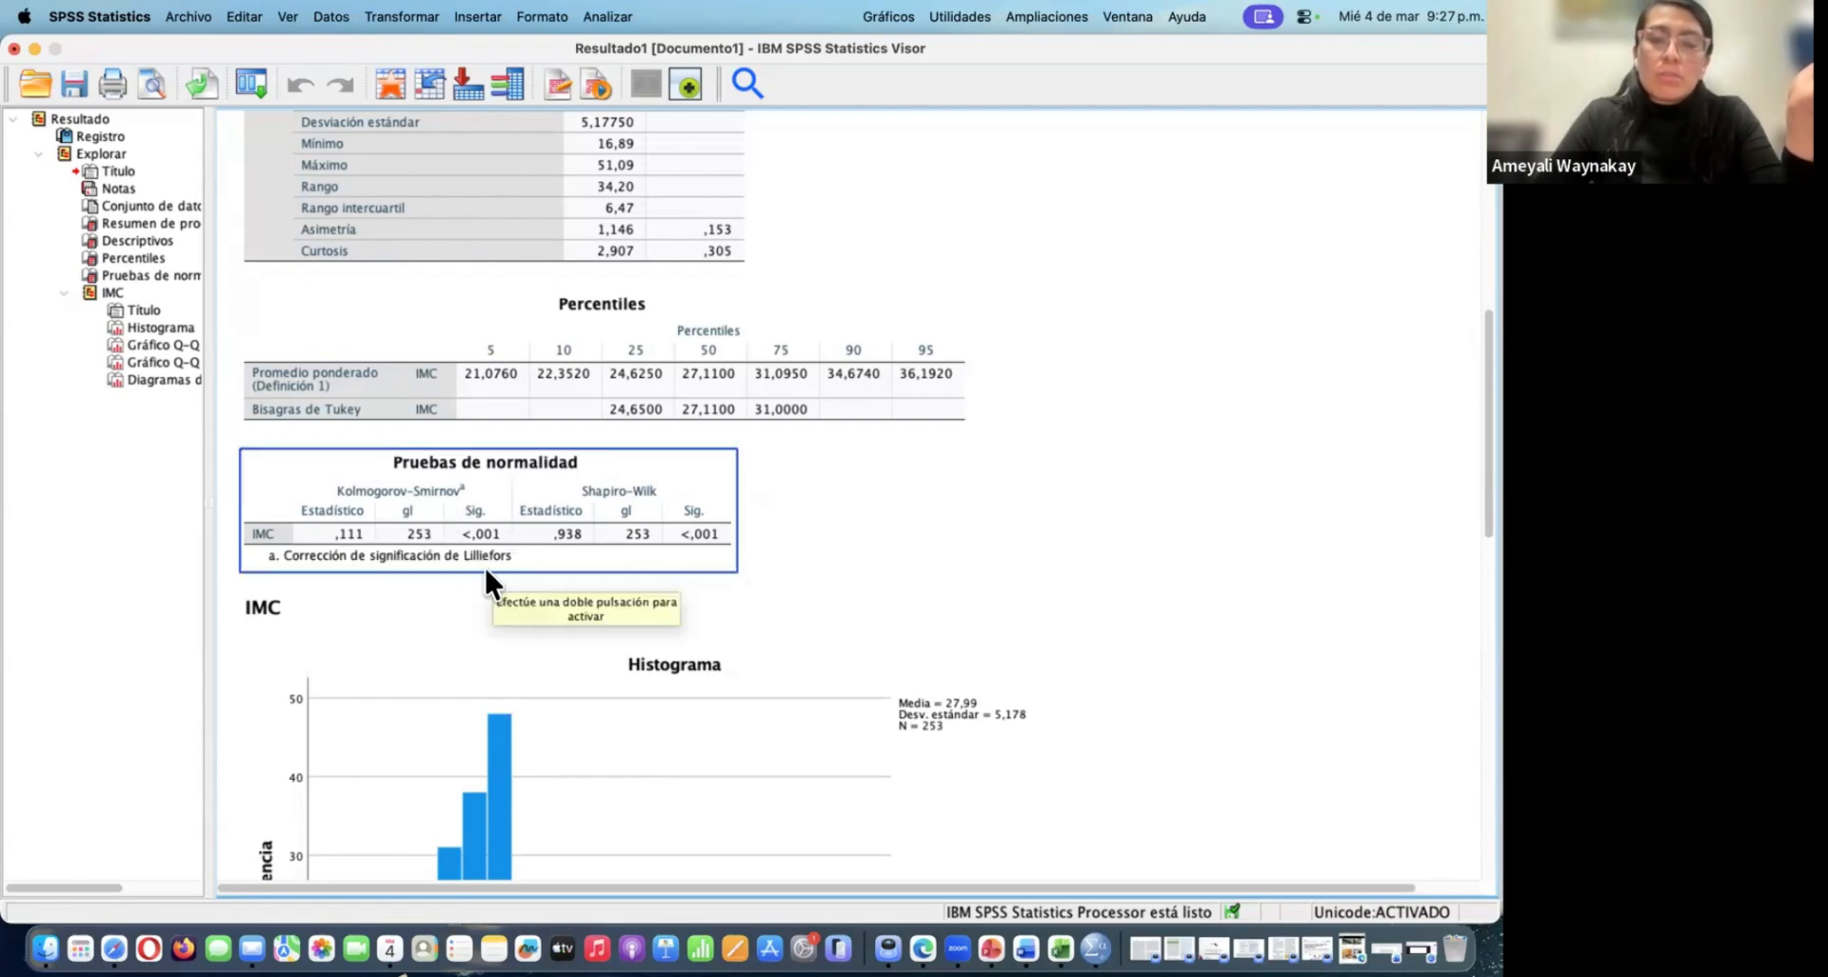
left_click(476, 618)
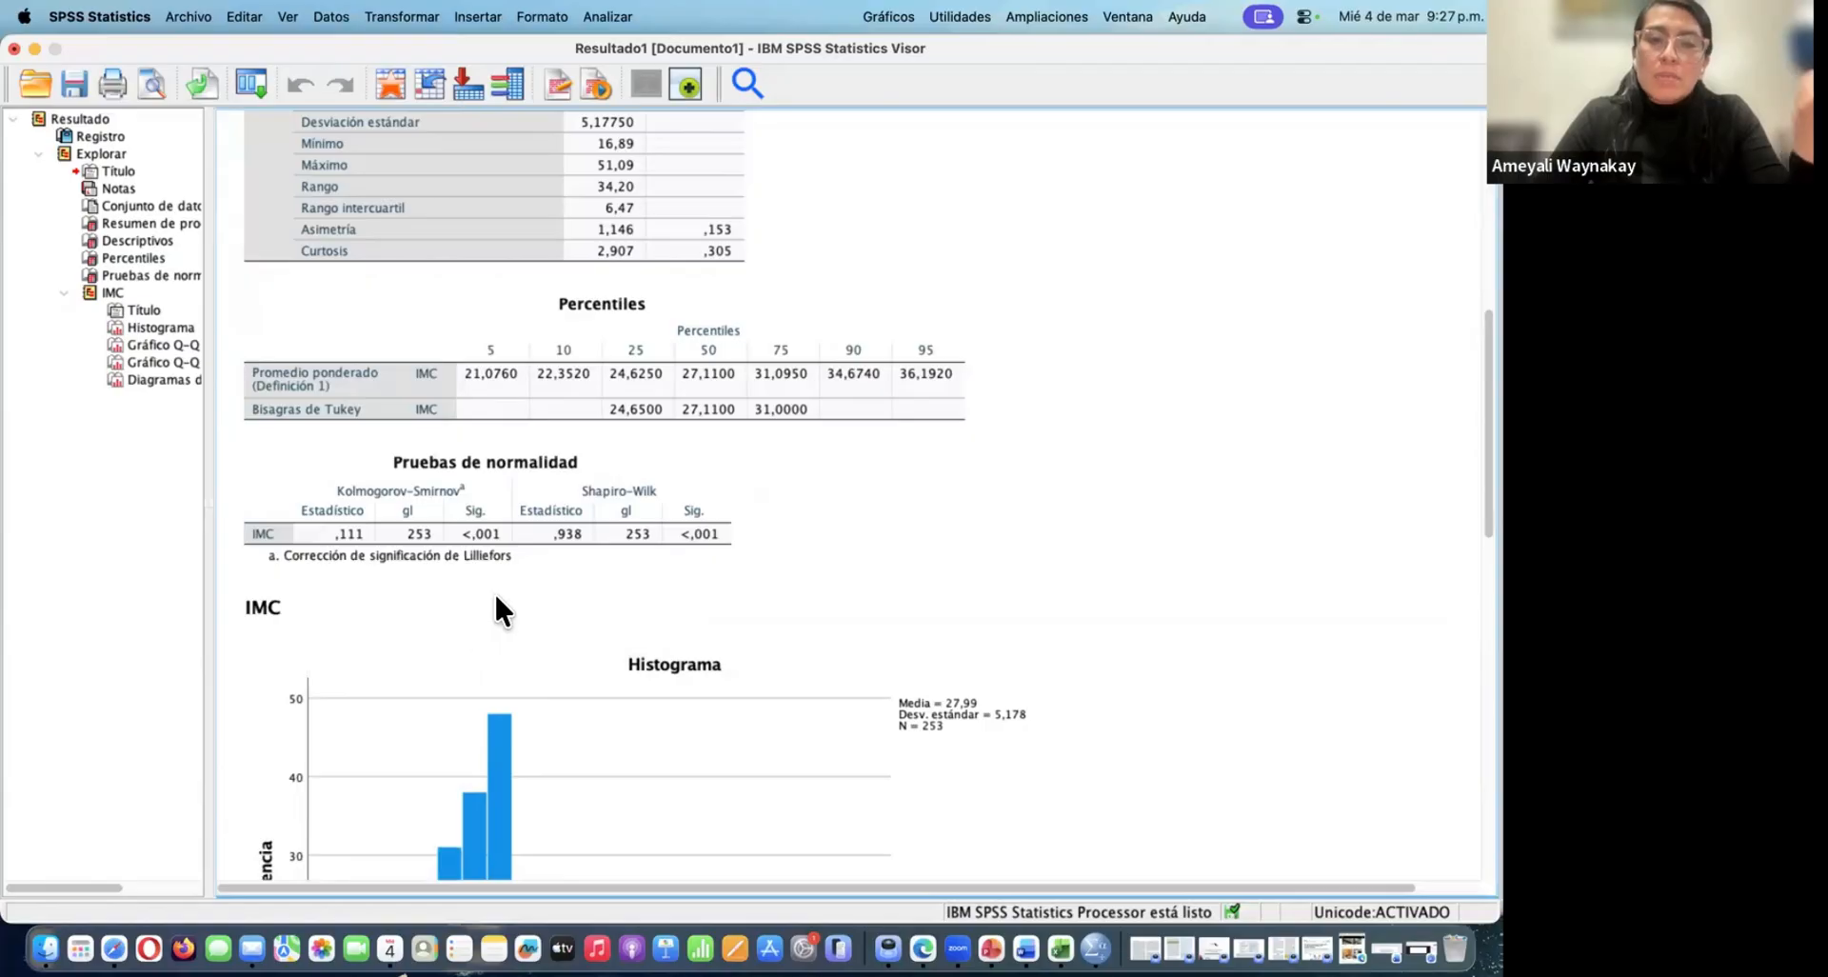
left_click(495, 596)
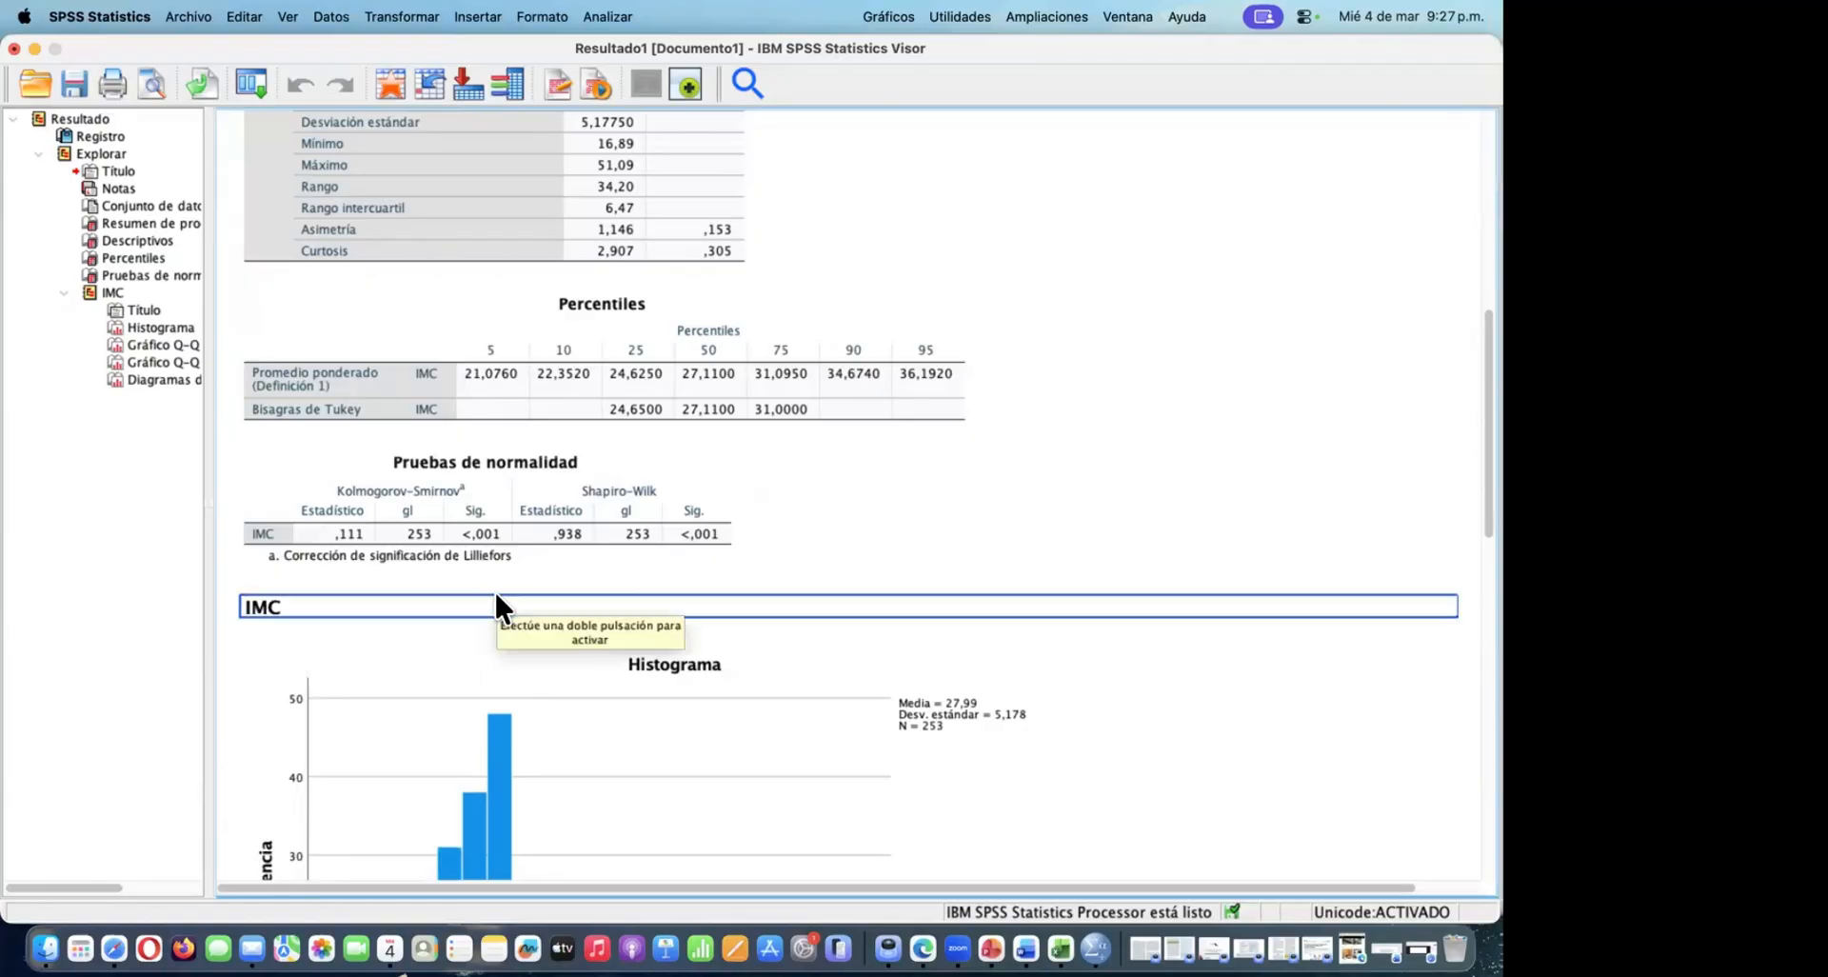
left_click(507, 565)
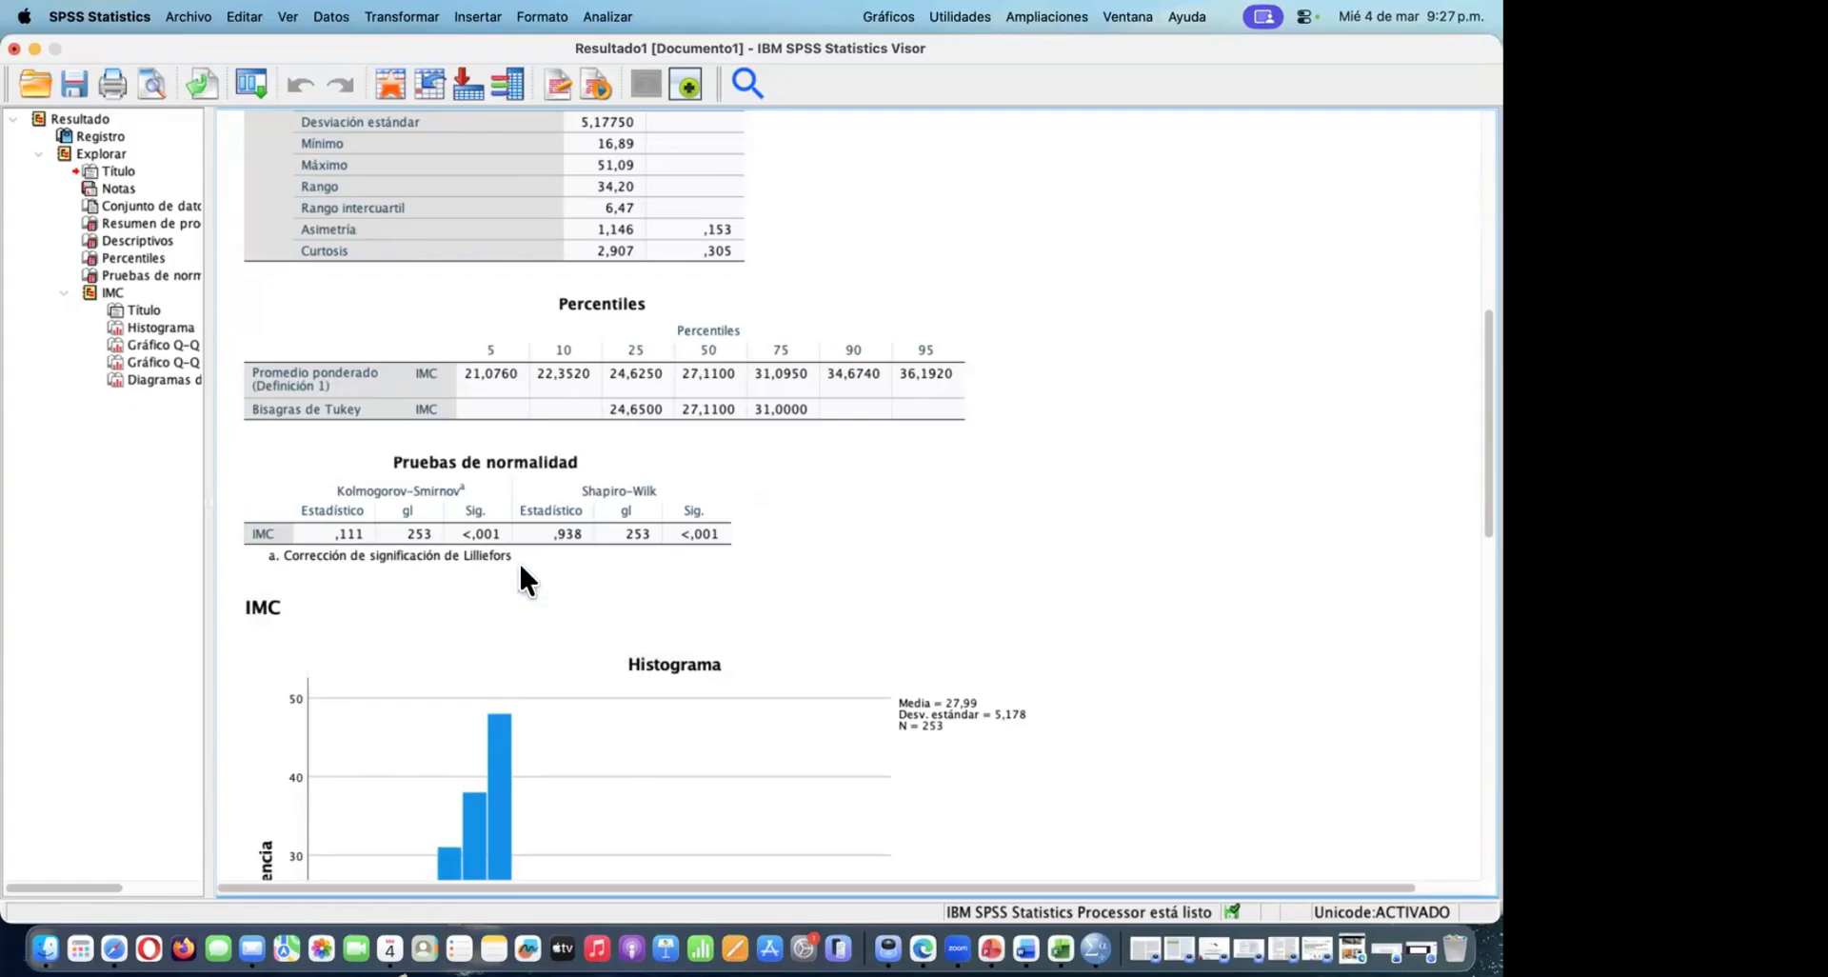
left_click(505, 602)
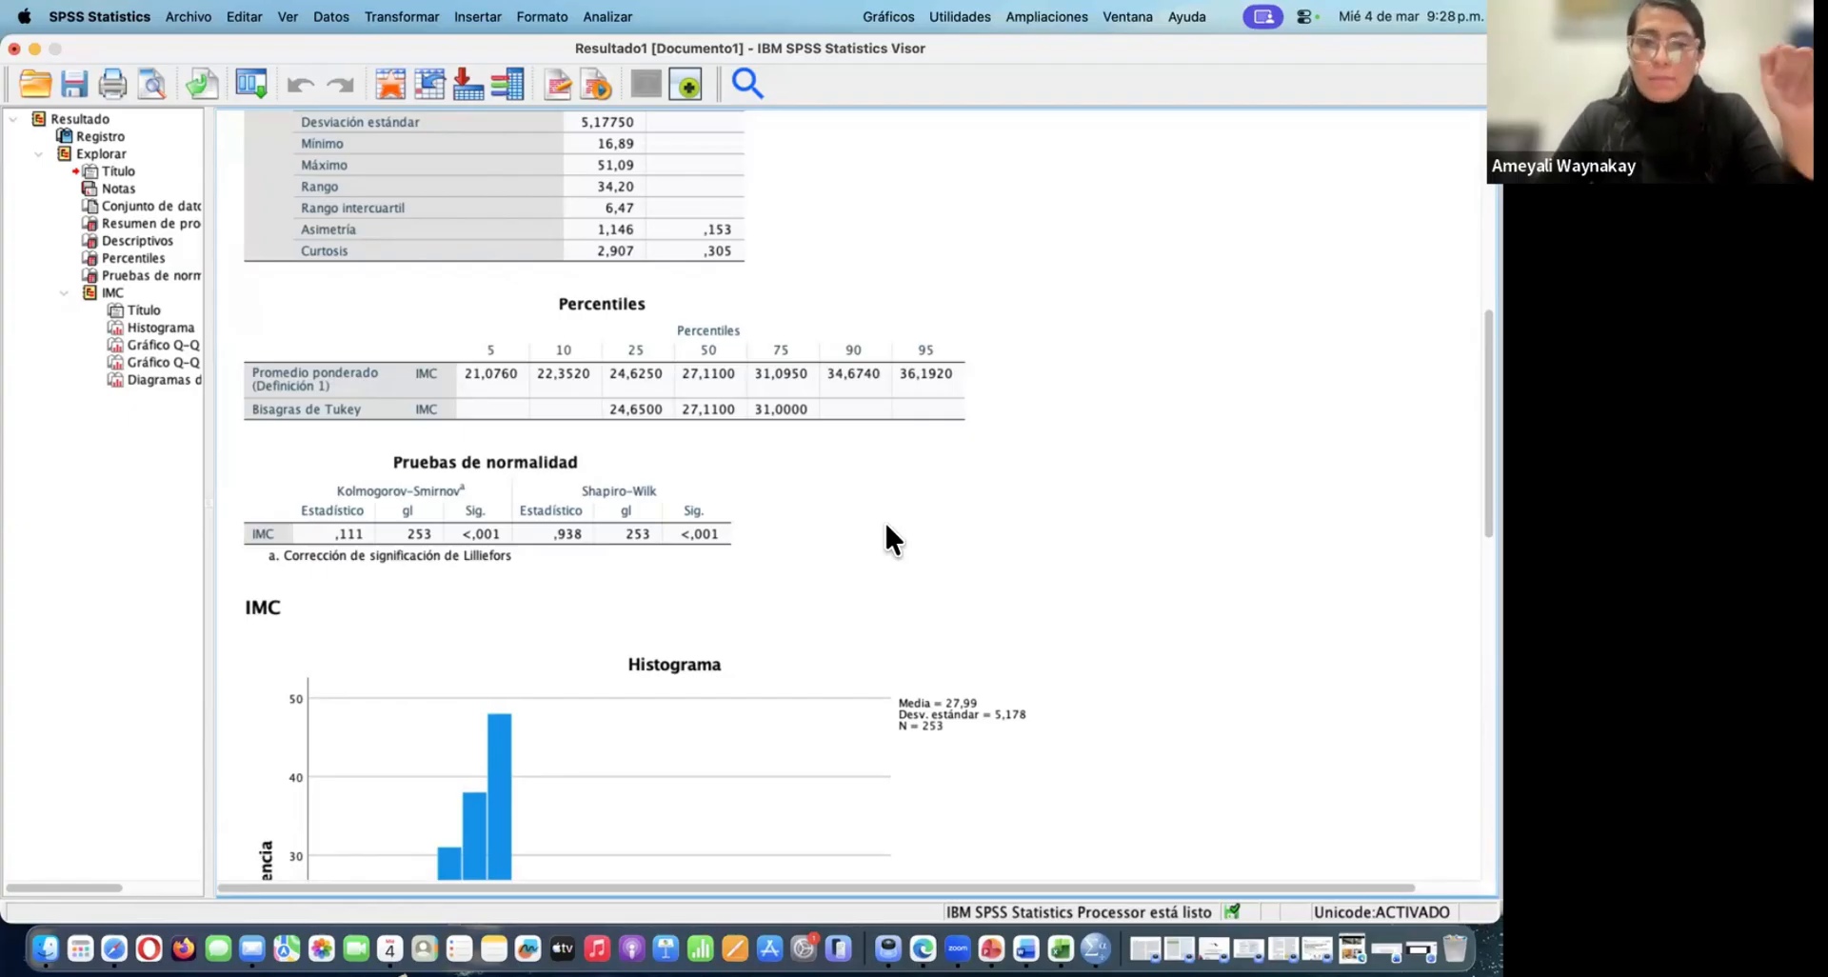
Review IMC's minimum, maximum and the other values in the Descriptivos table again
scroll(886, 526, "up", 1)
scroll(886, 525, "down", 5)
scroll(886, 526, "up", 4)
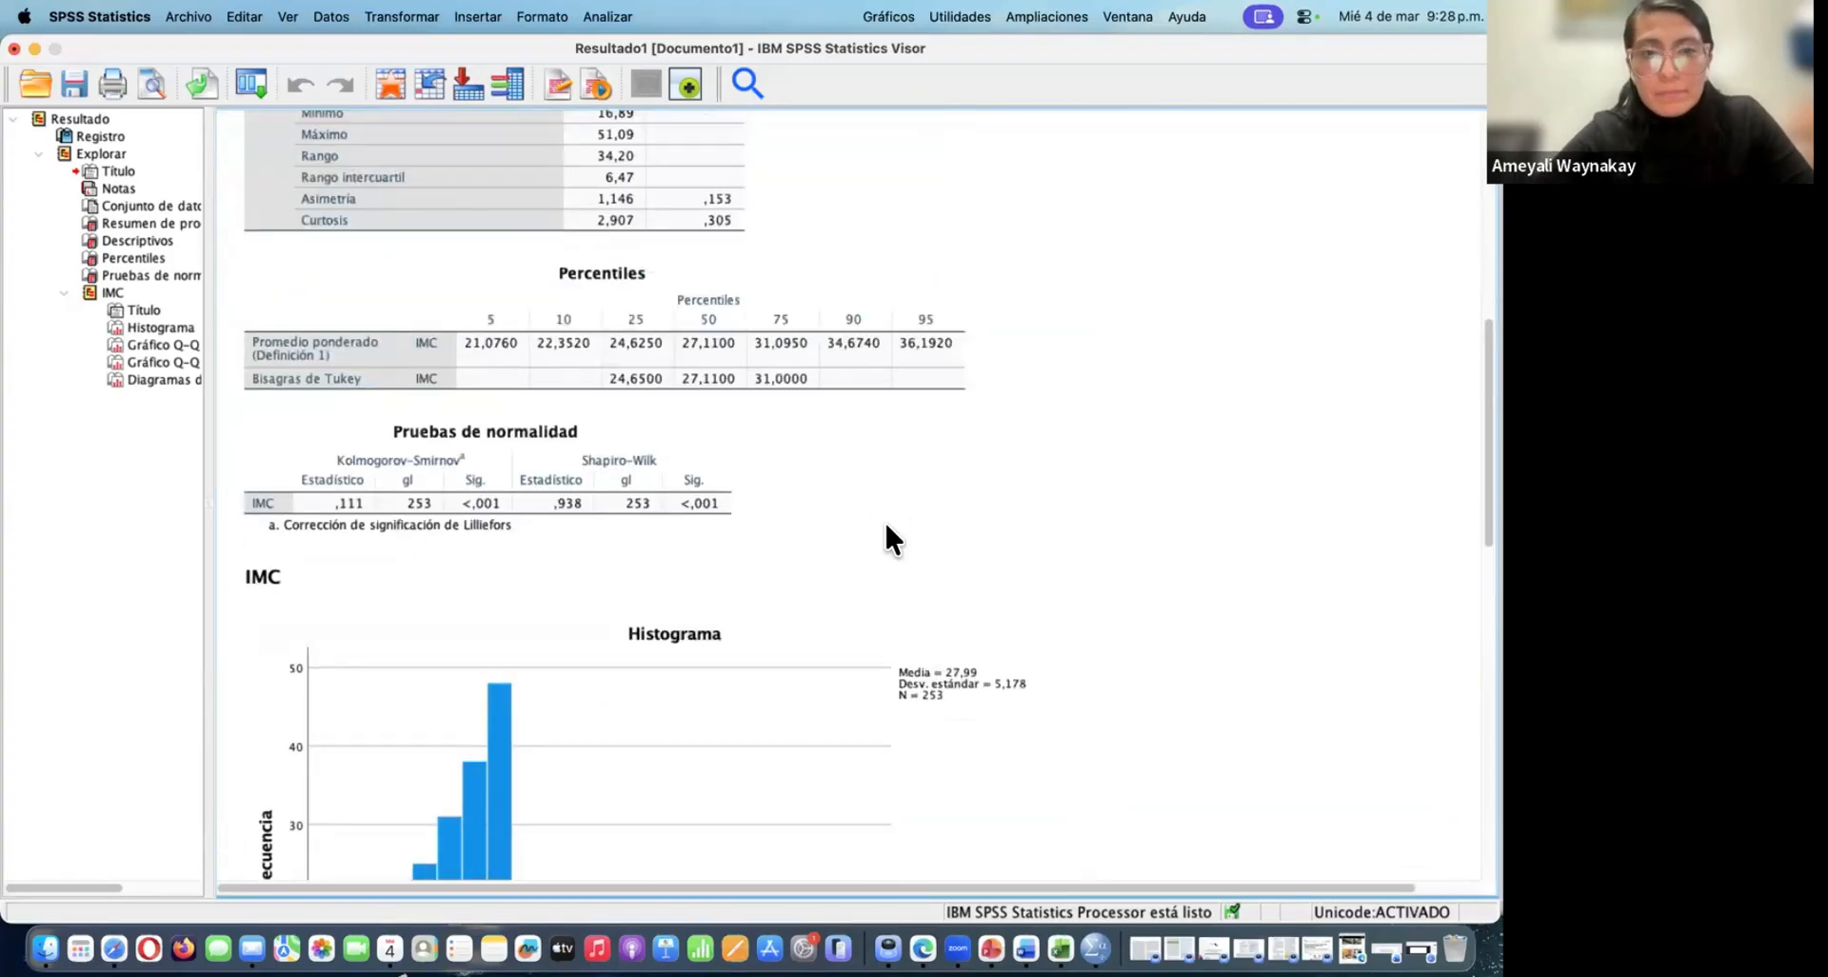
scroll(886, 526, "up", 2)
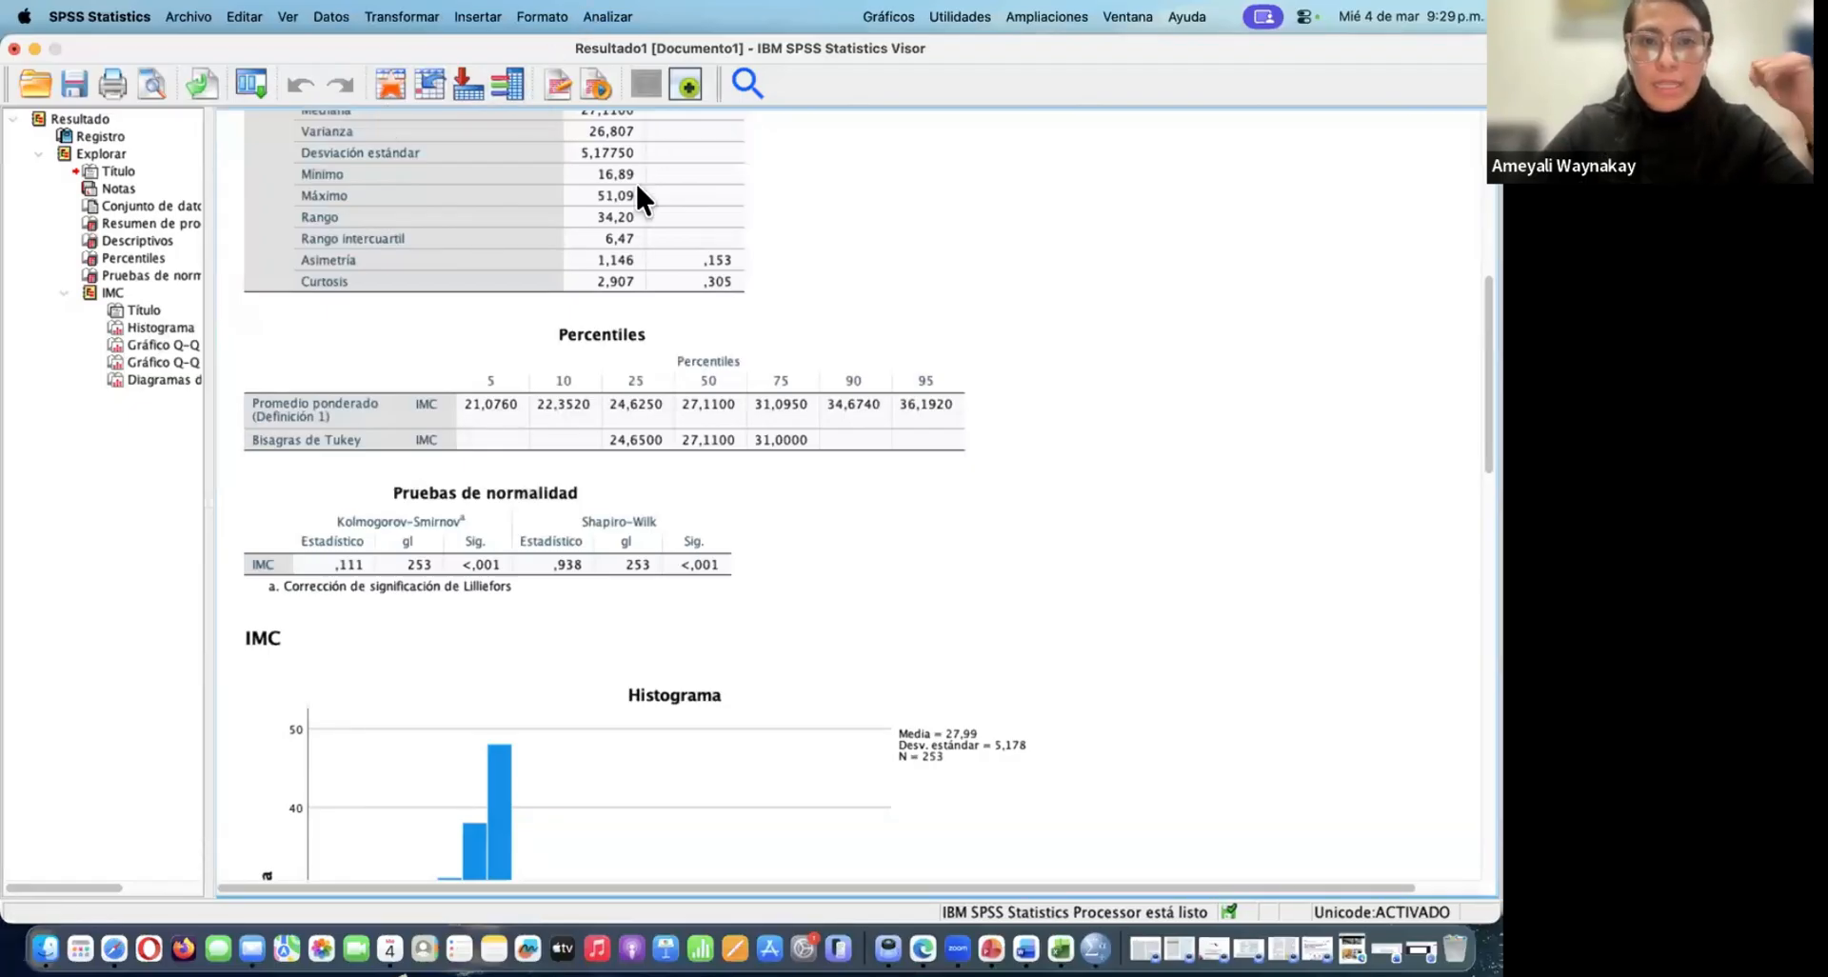
left_click(630, 126)
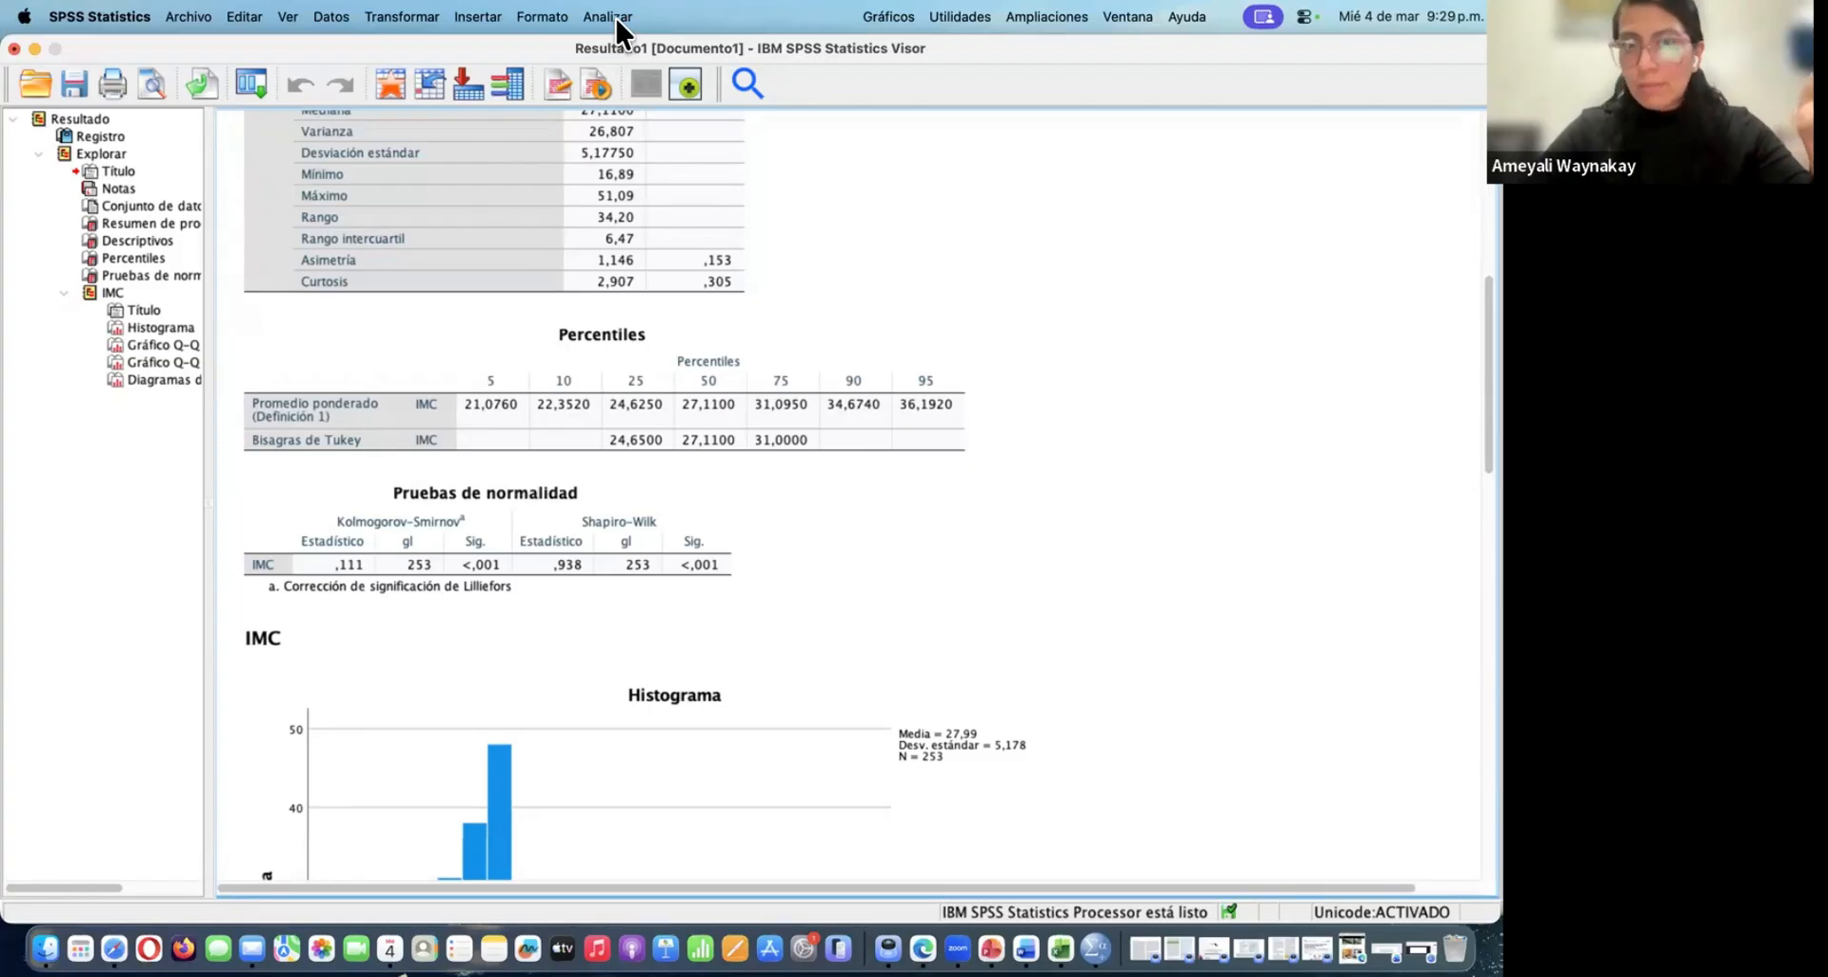
scroll(603, 379, "up", 5)
scroll(604, 379, "down", 2)
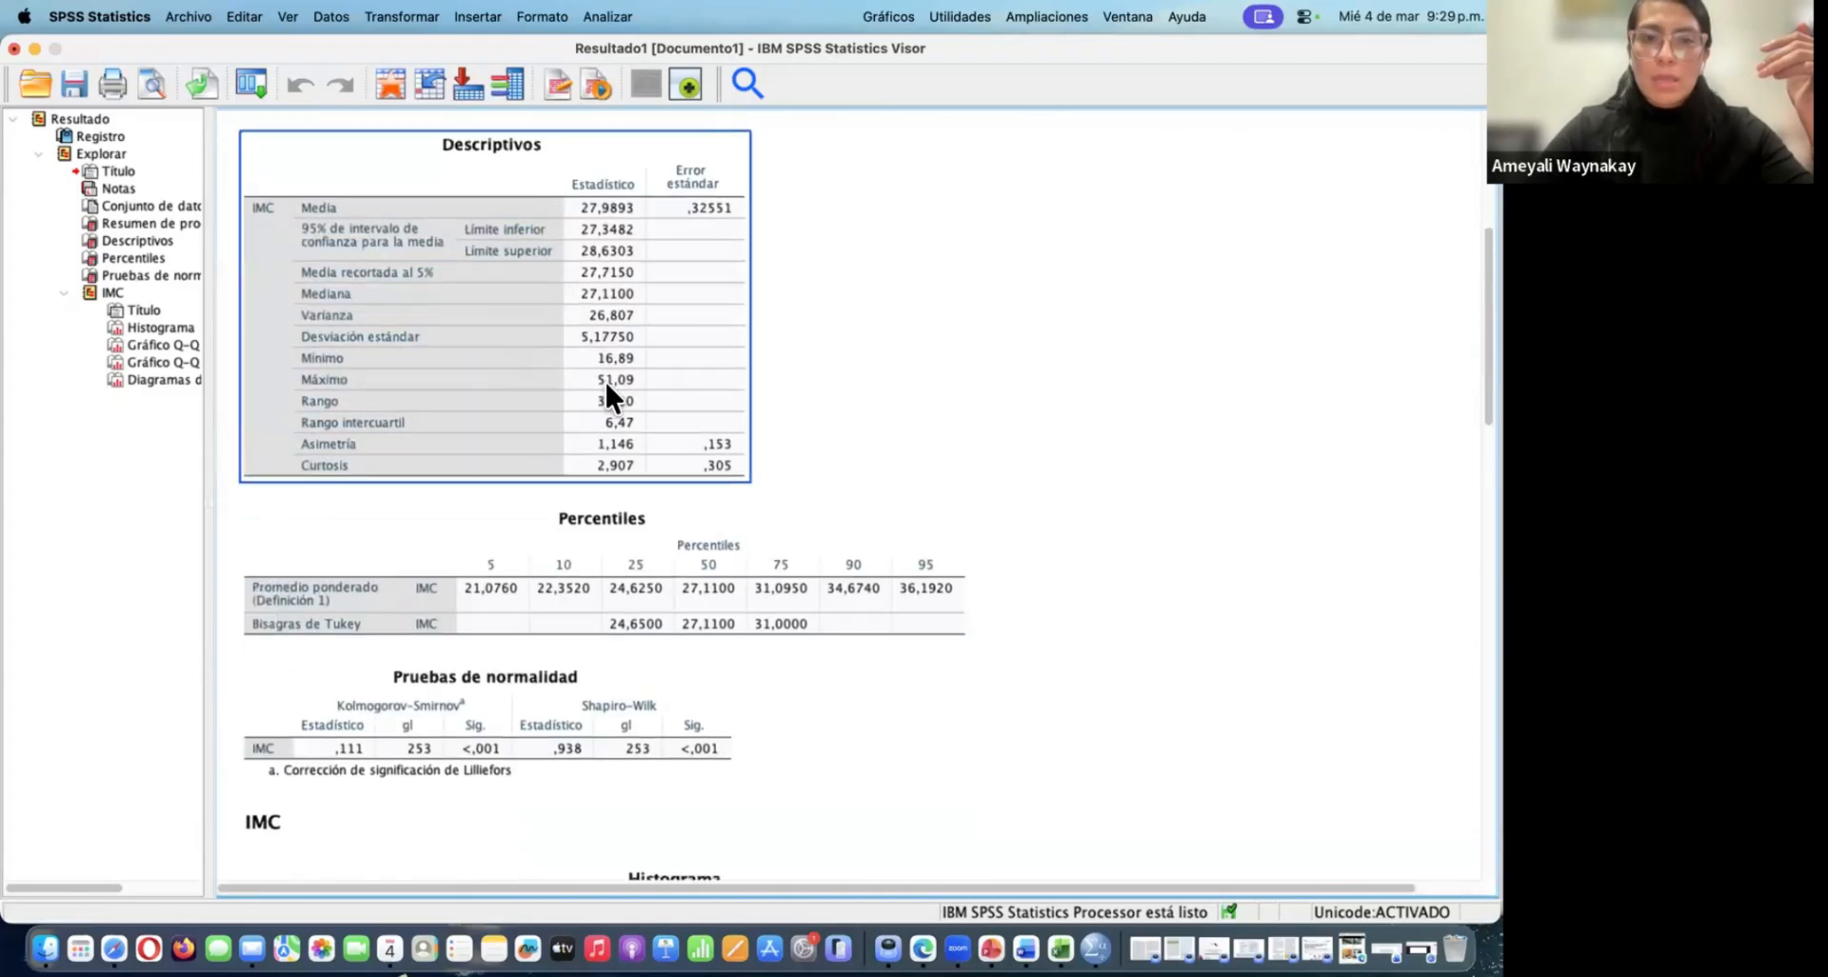
scroll(604, 379, "up", 1)
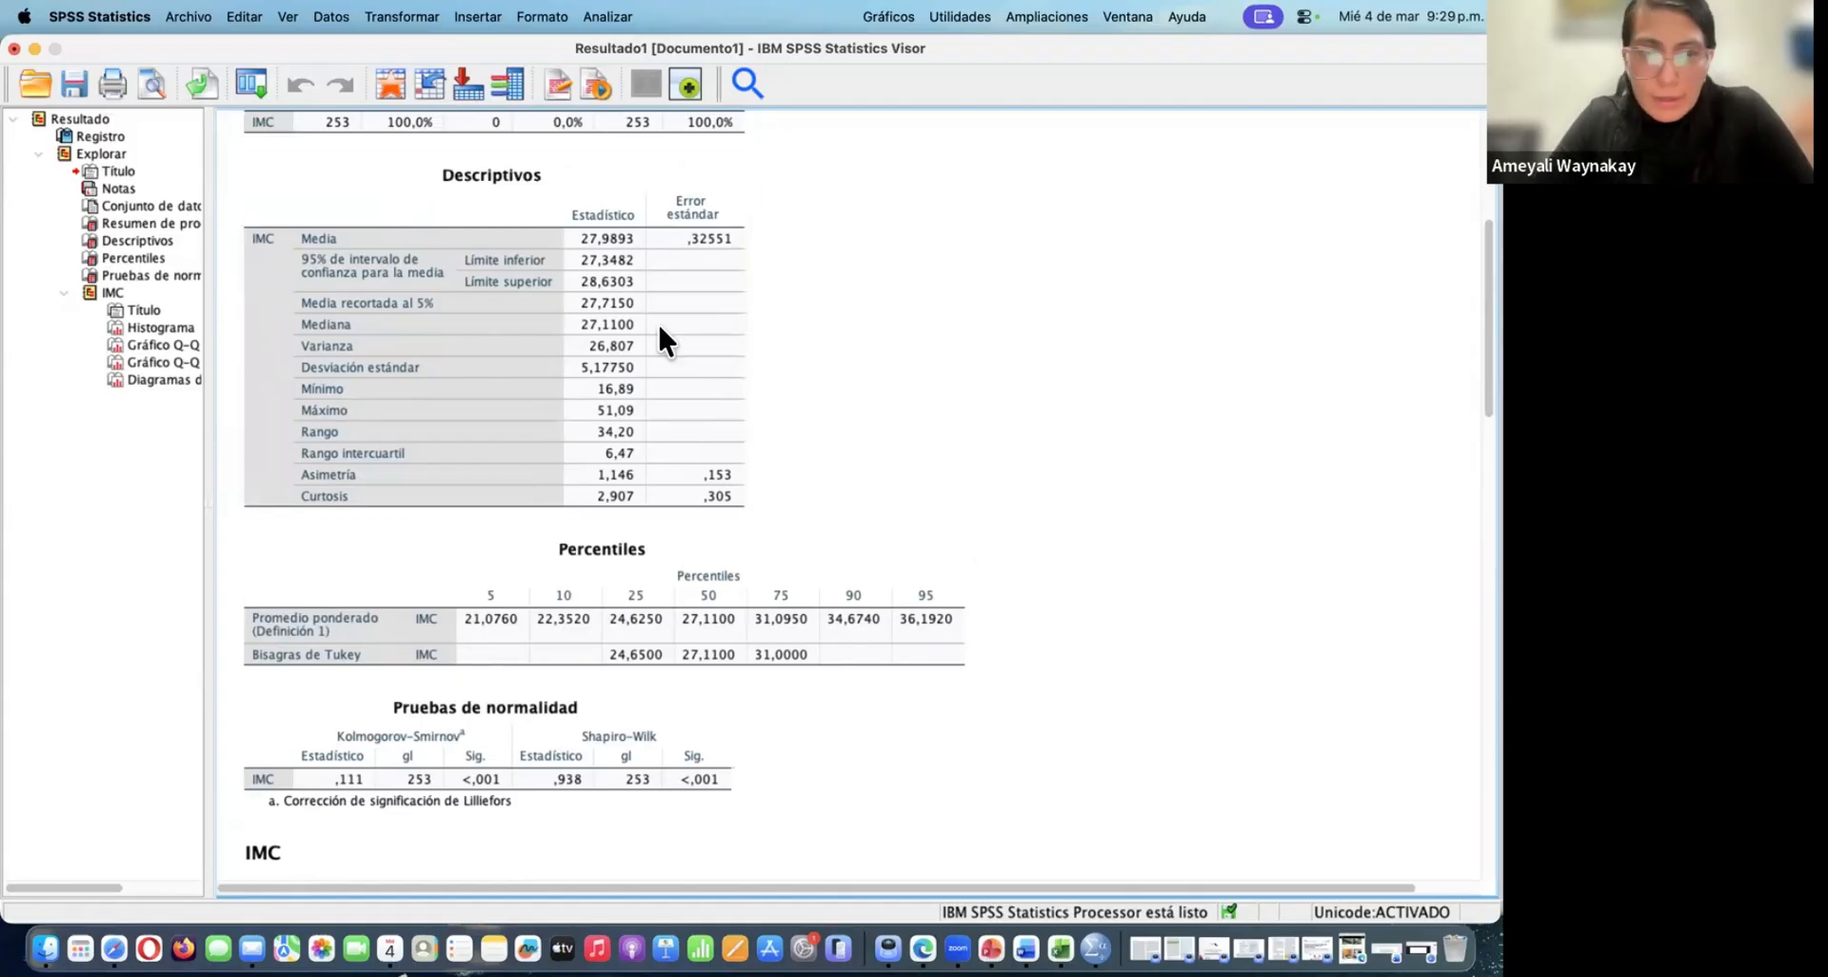
Return to the data editor and set IMC as the input variable for recoding into different variables
left_click(34, 46)
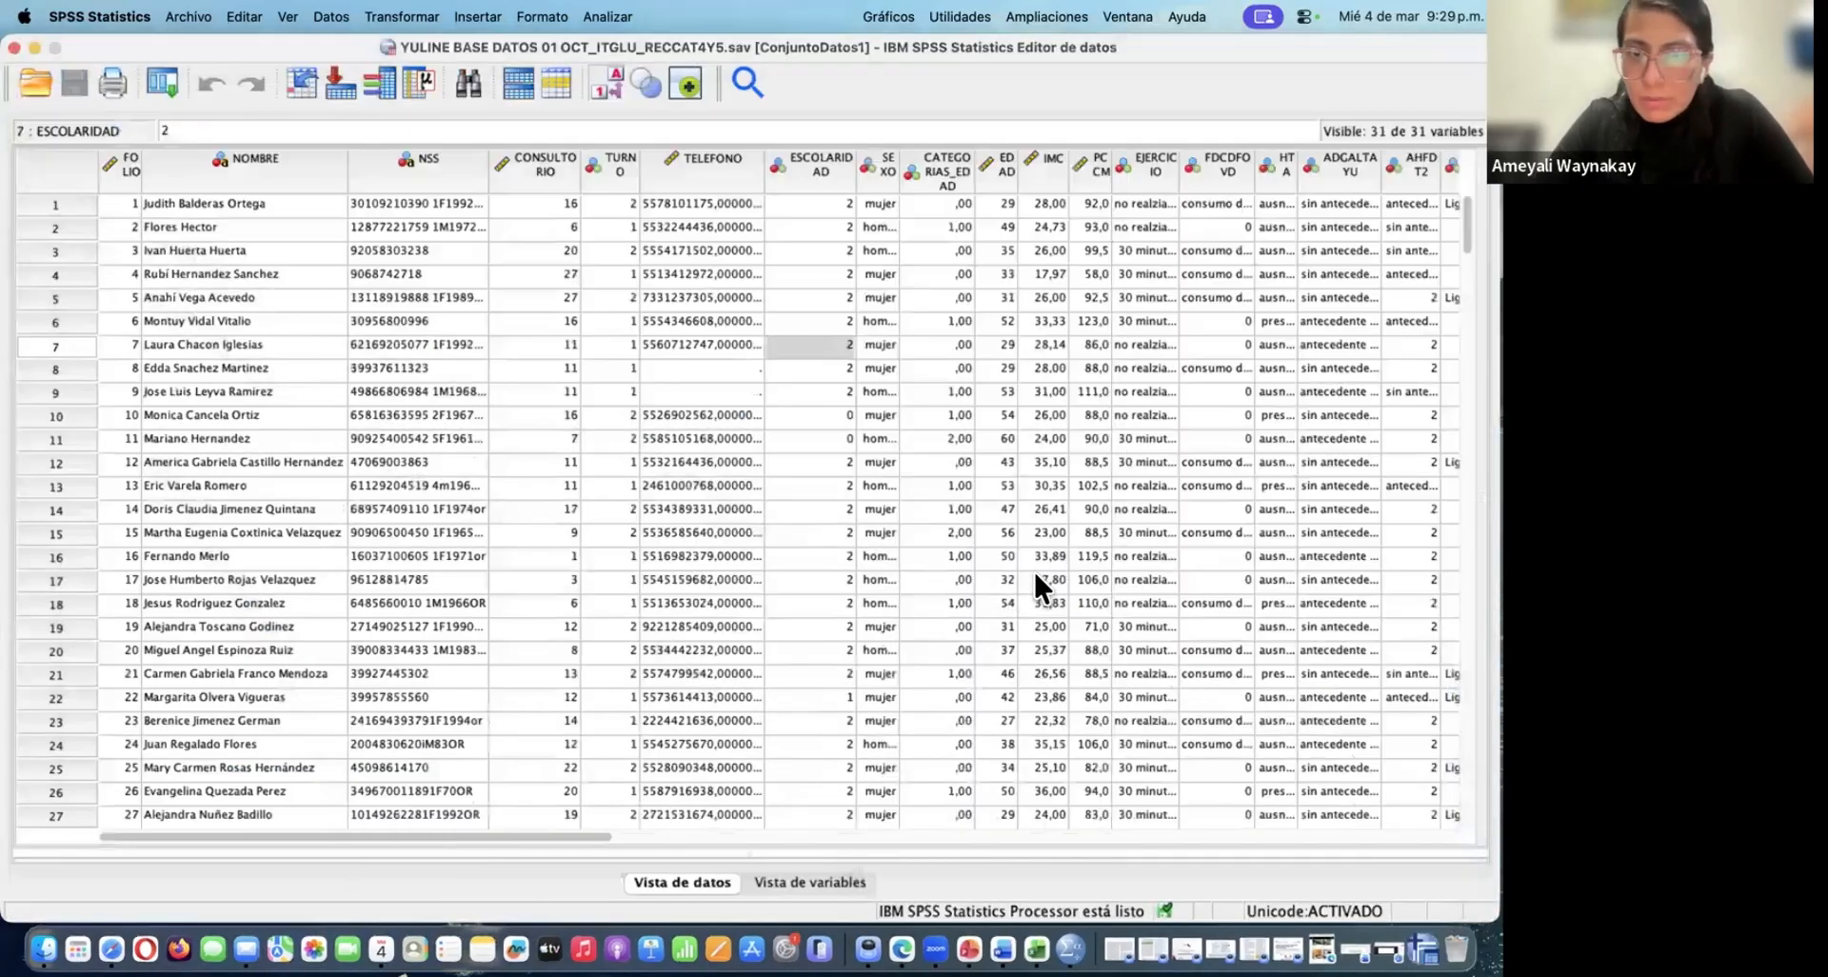
scroll(1035, 576, "right", 15)
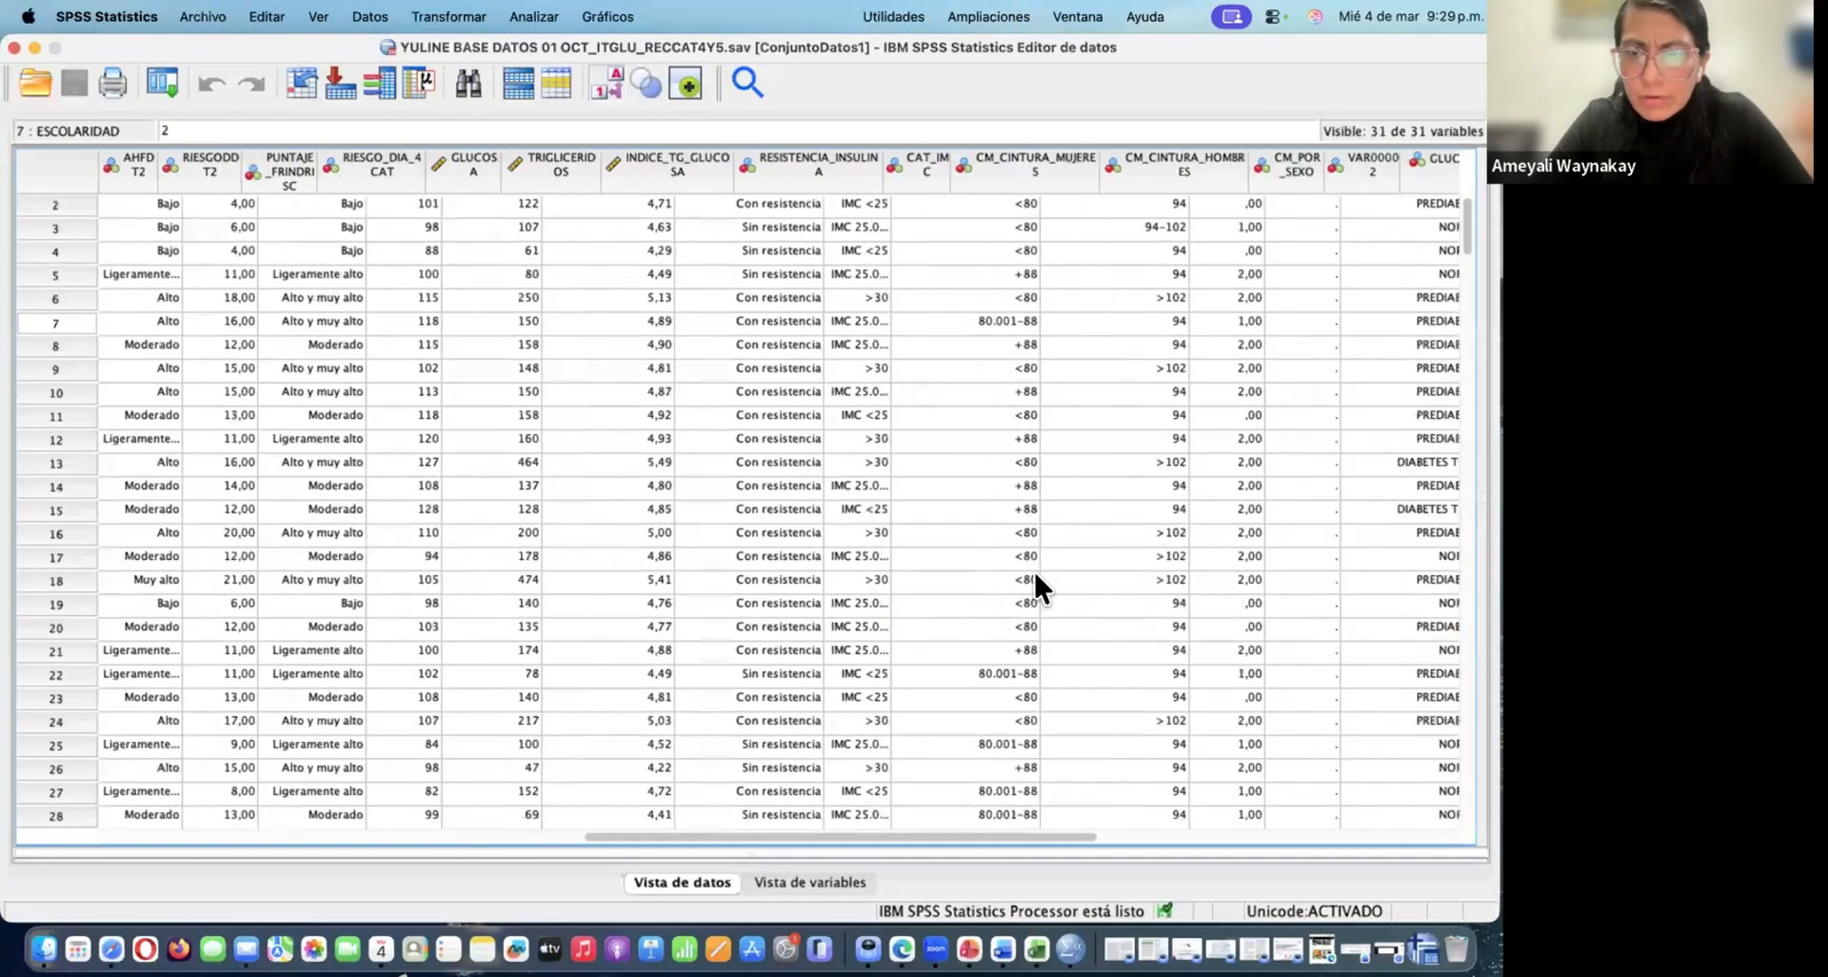
scroll(1035, 574, "right", 5)
scroll(1035, 574, "left", 15)
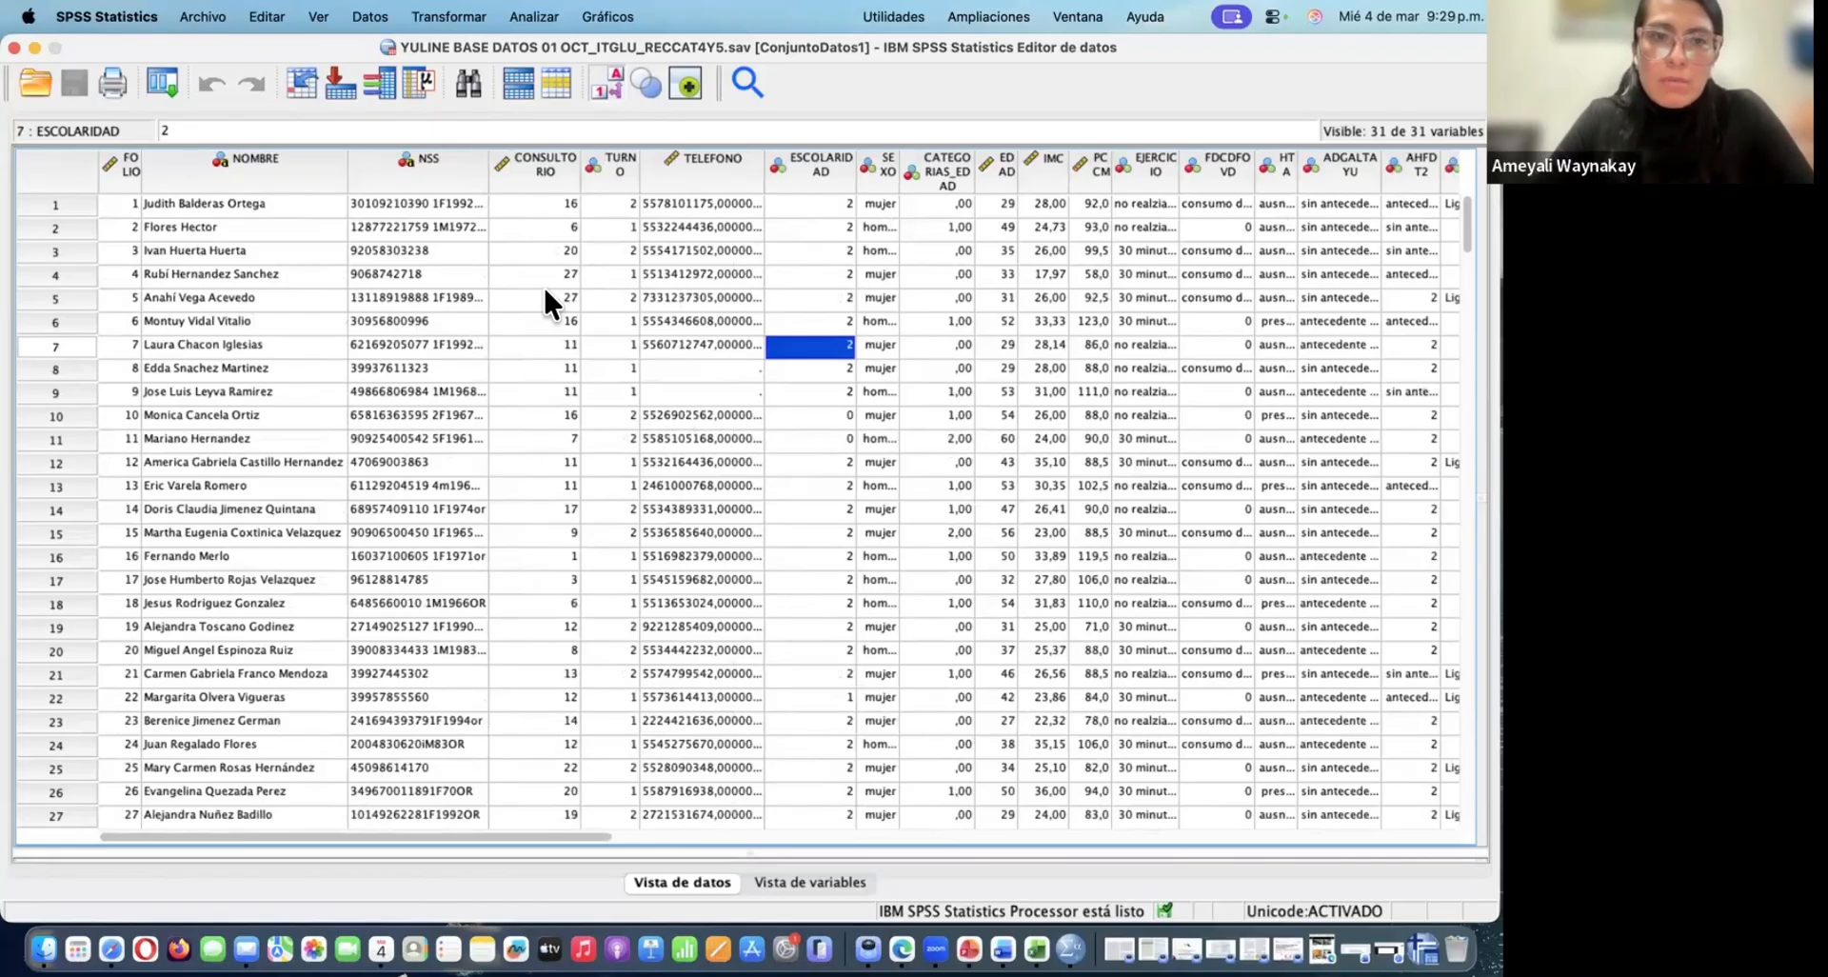
left_click(449, 16)
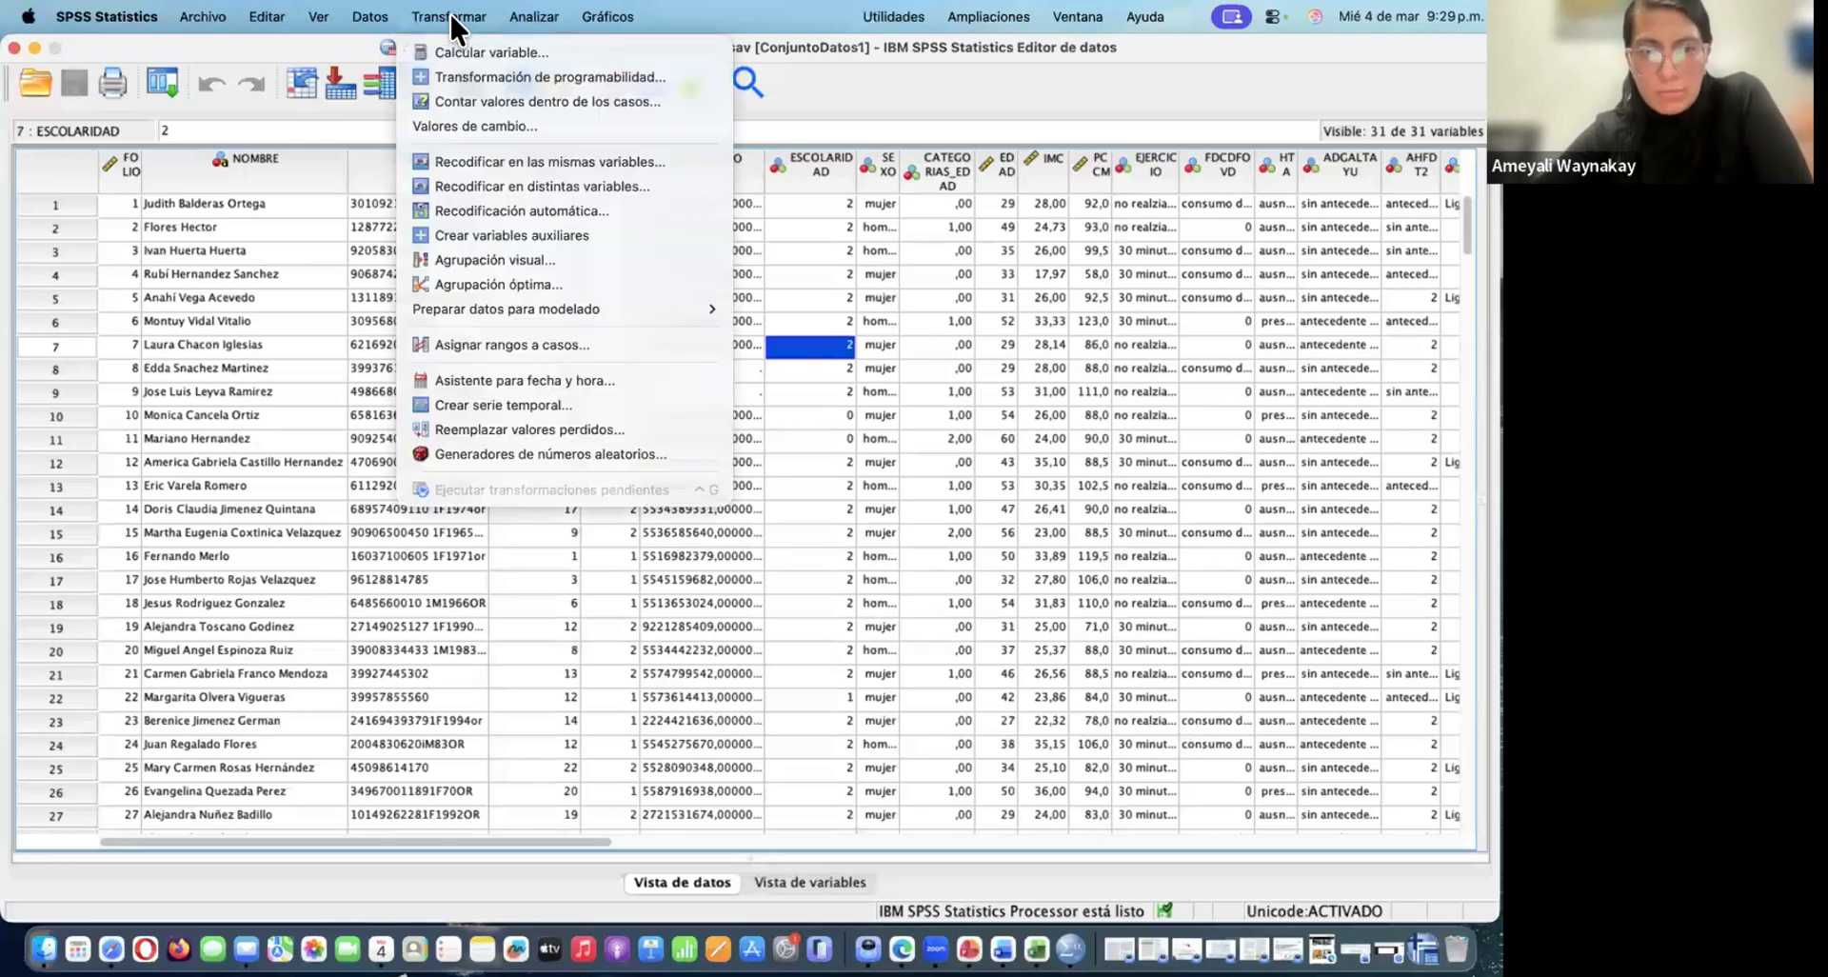
left_click(516, 188)
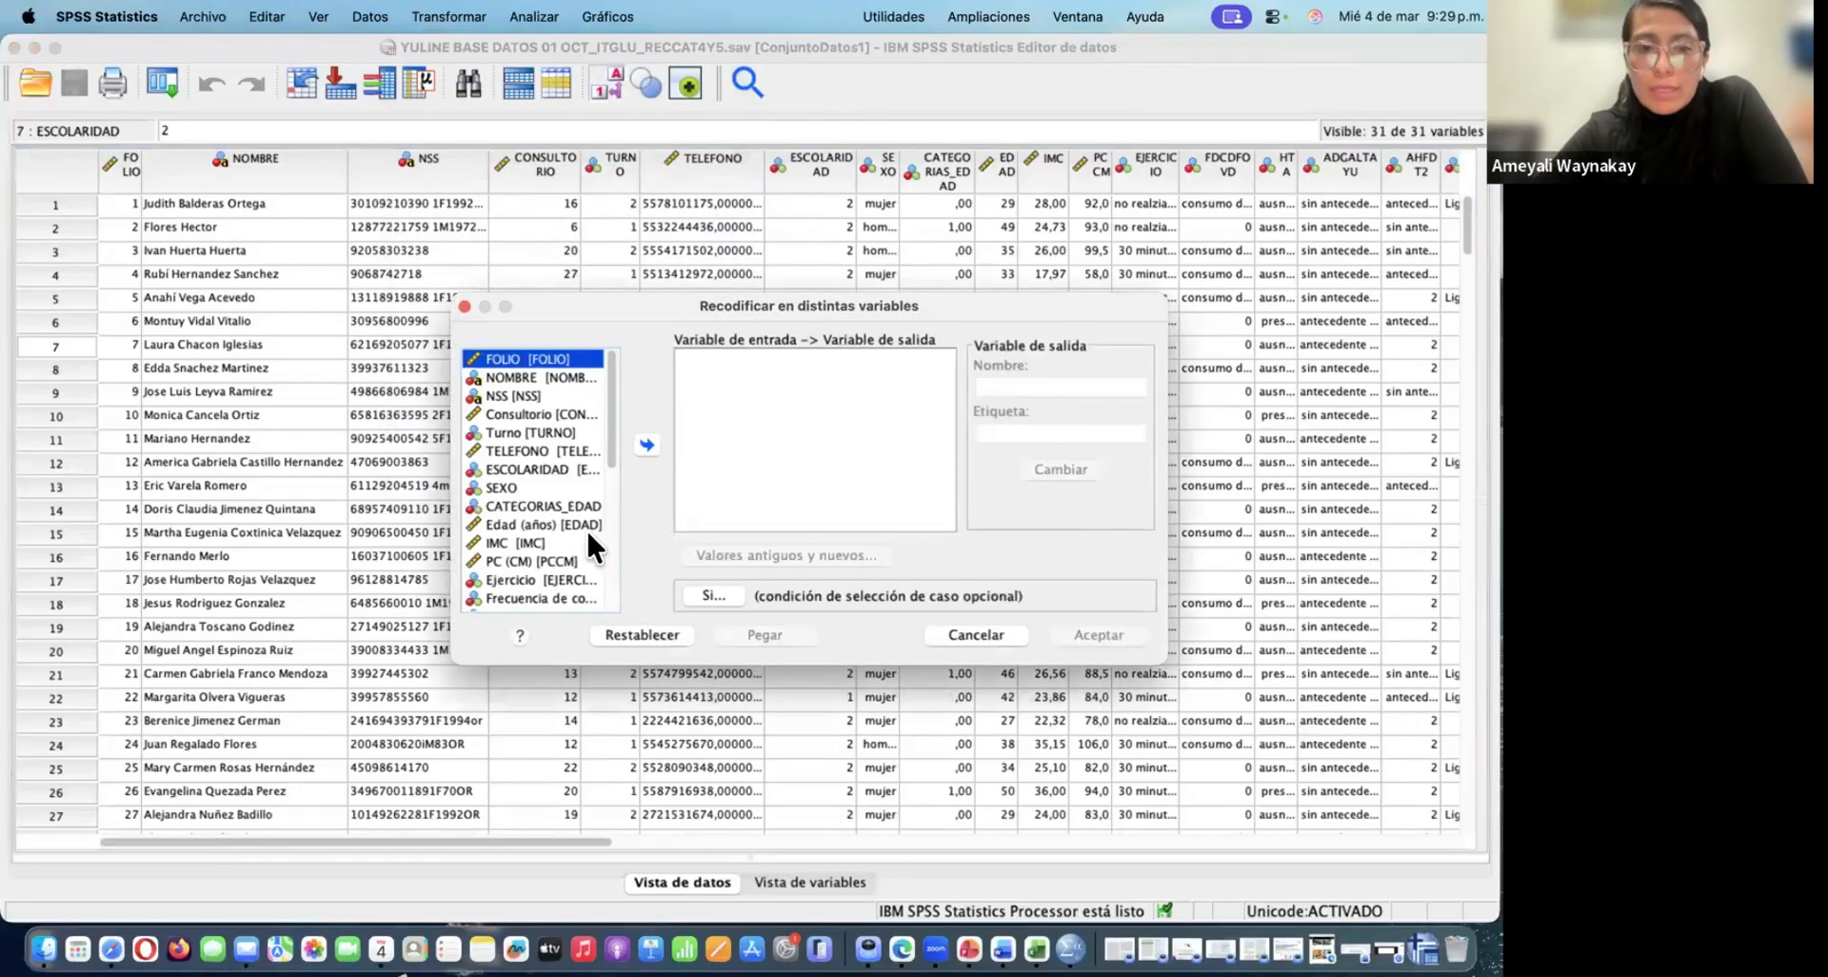
scroll(585, 528, "down", 2)
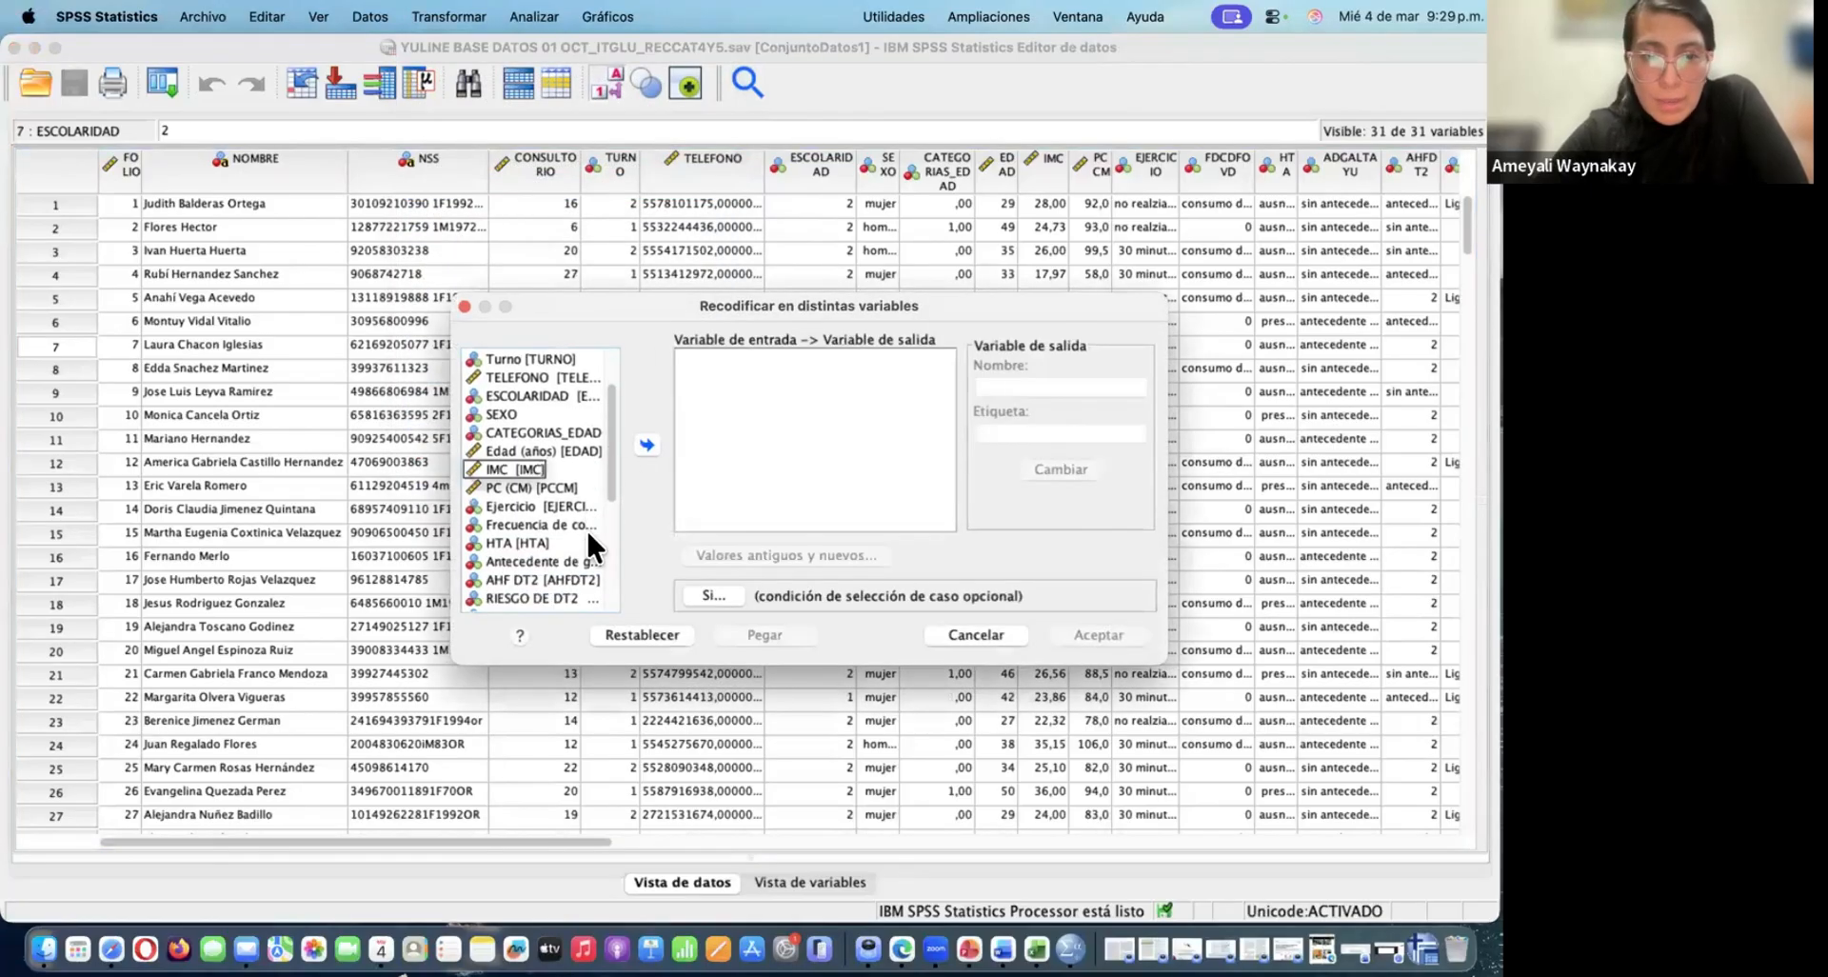
left_click(531, 468)
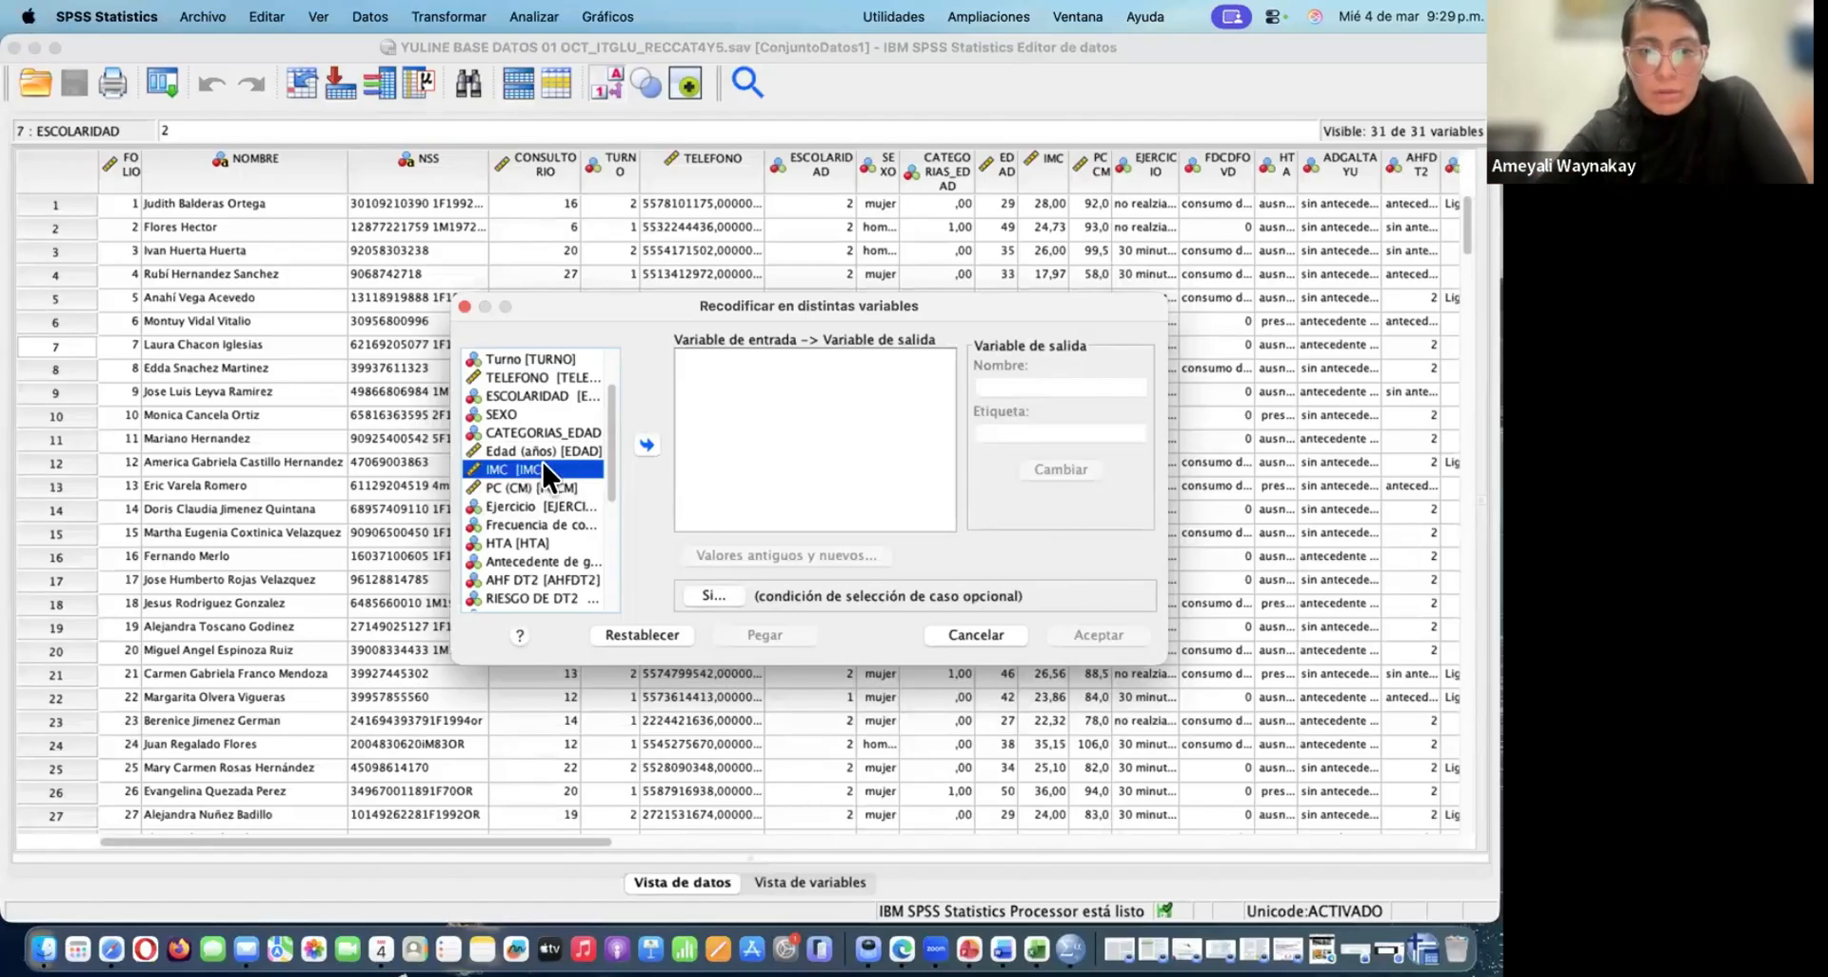
left_click(646, 443)
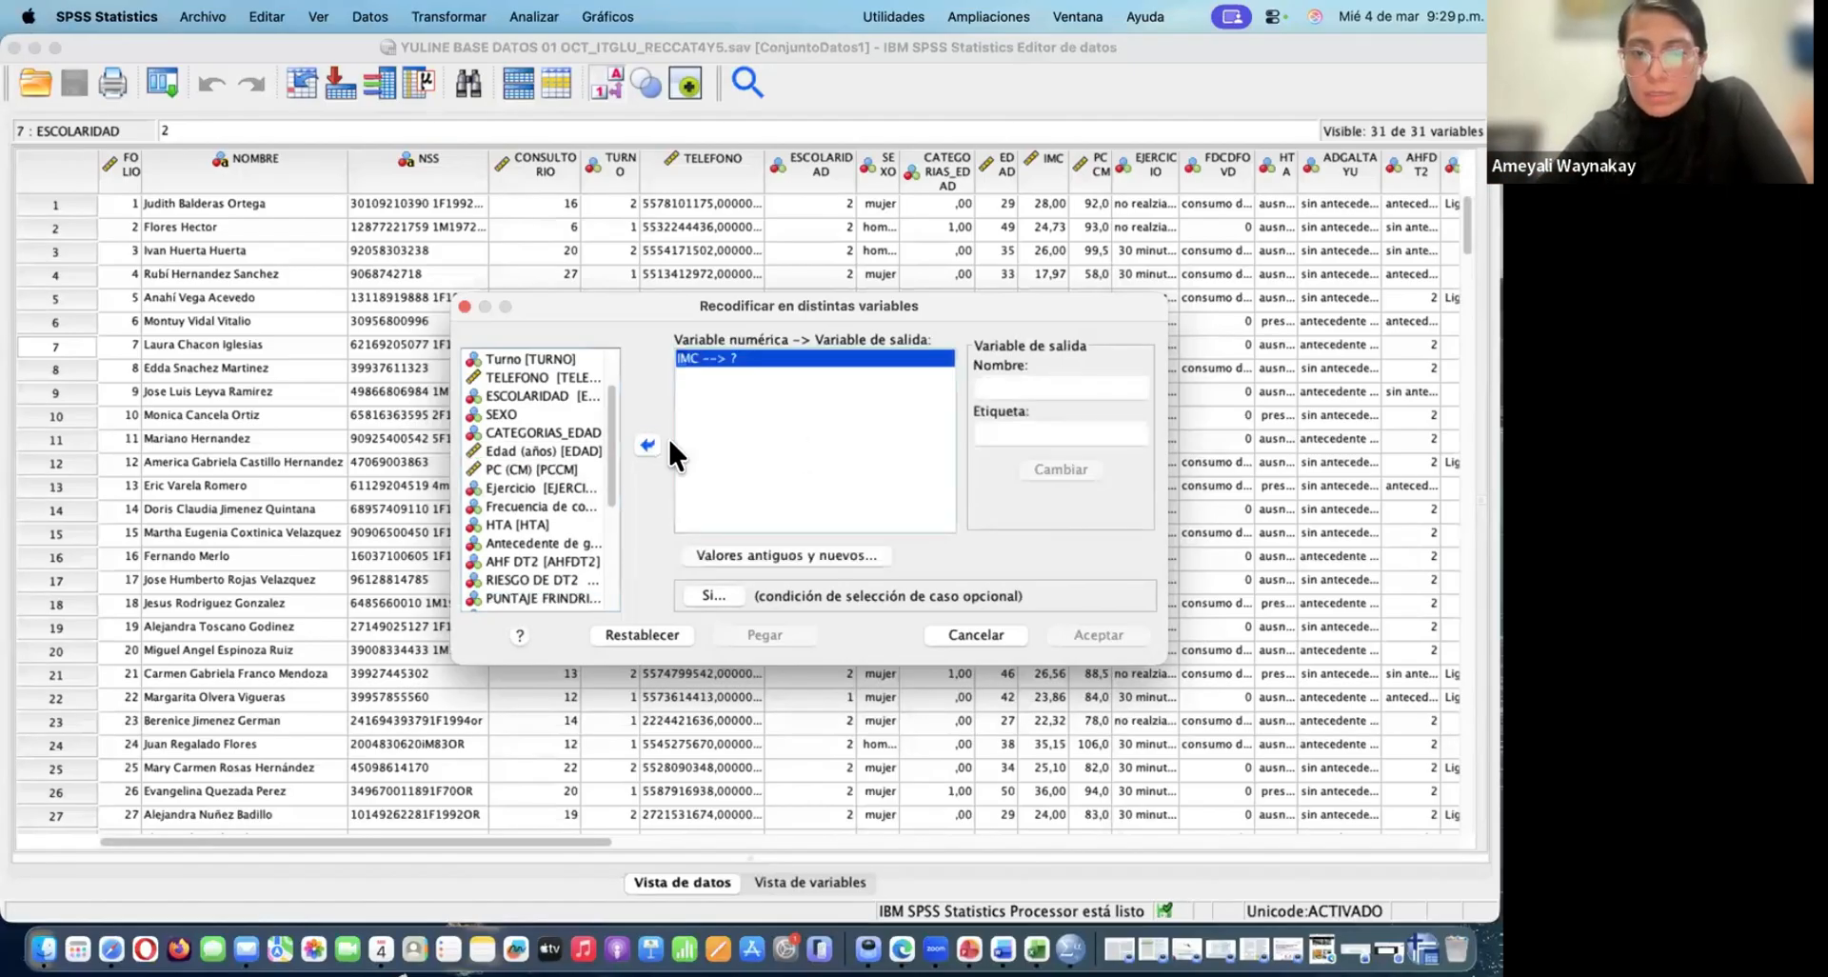
Name the output variable for the IMC recode DUMMY_IMC3CAT
left_click(1018, 388)
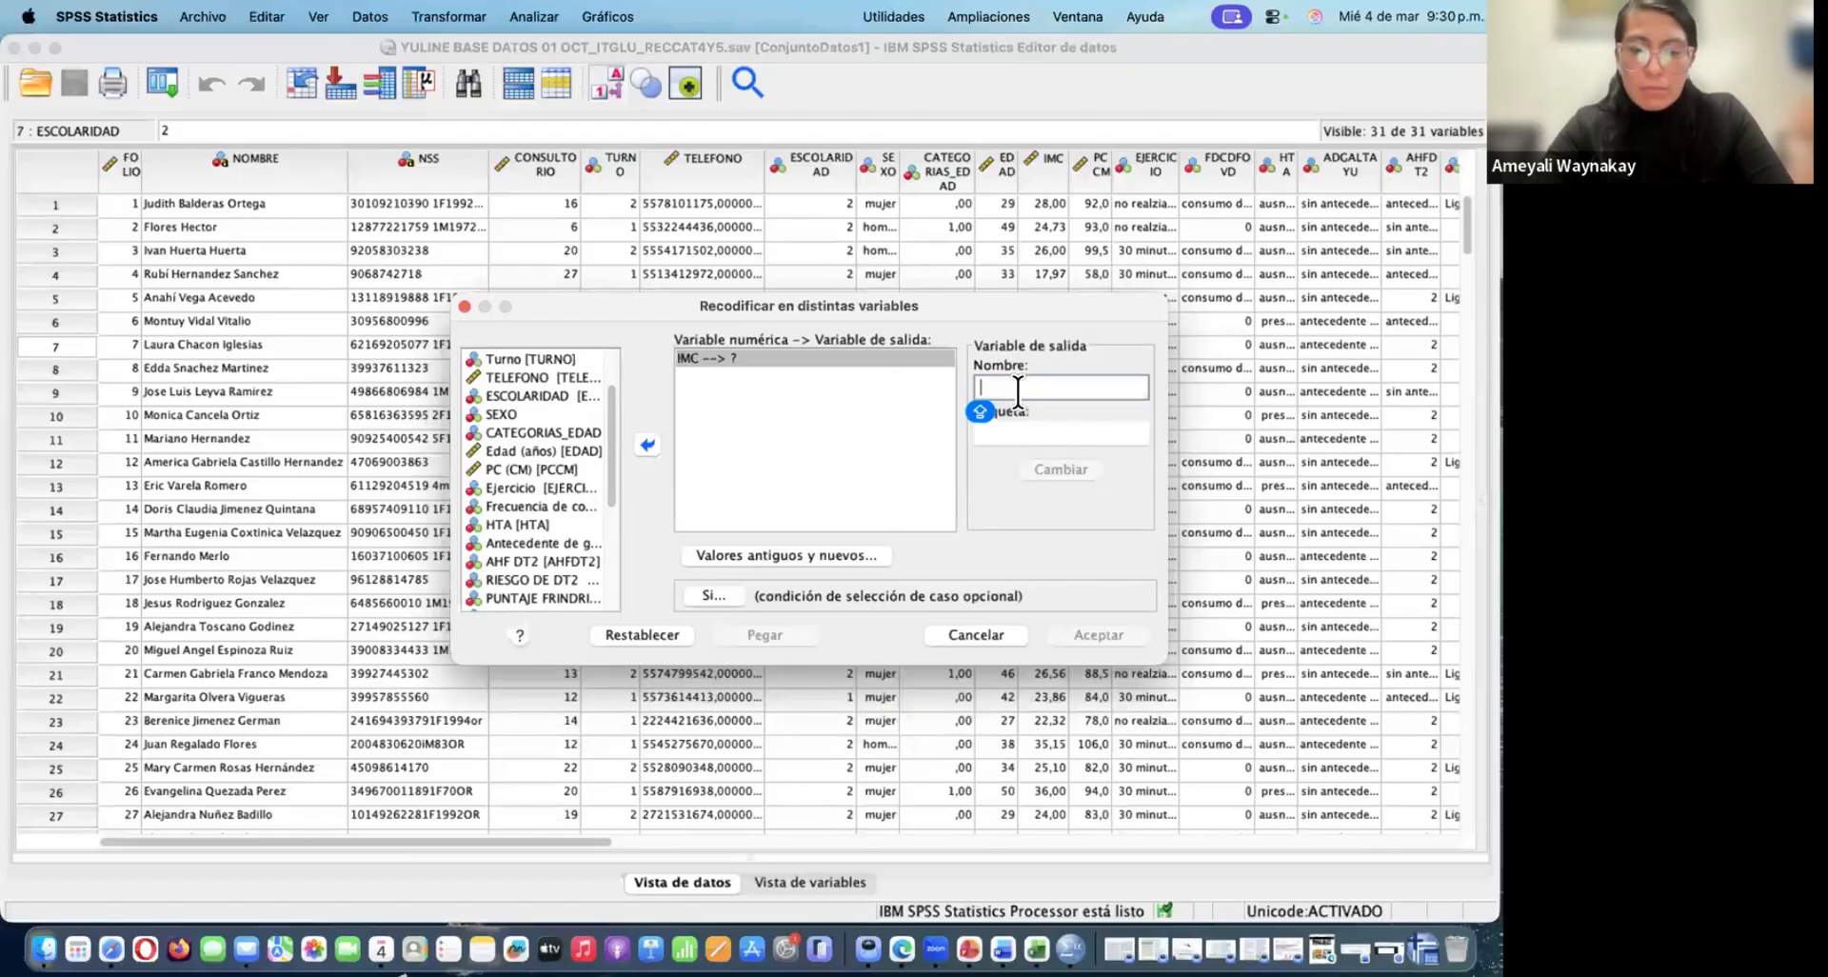
type("DUMMY_")
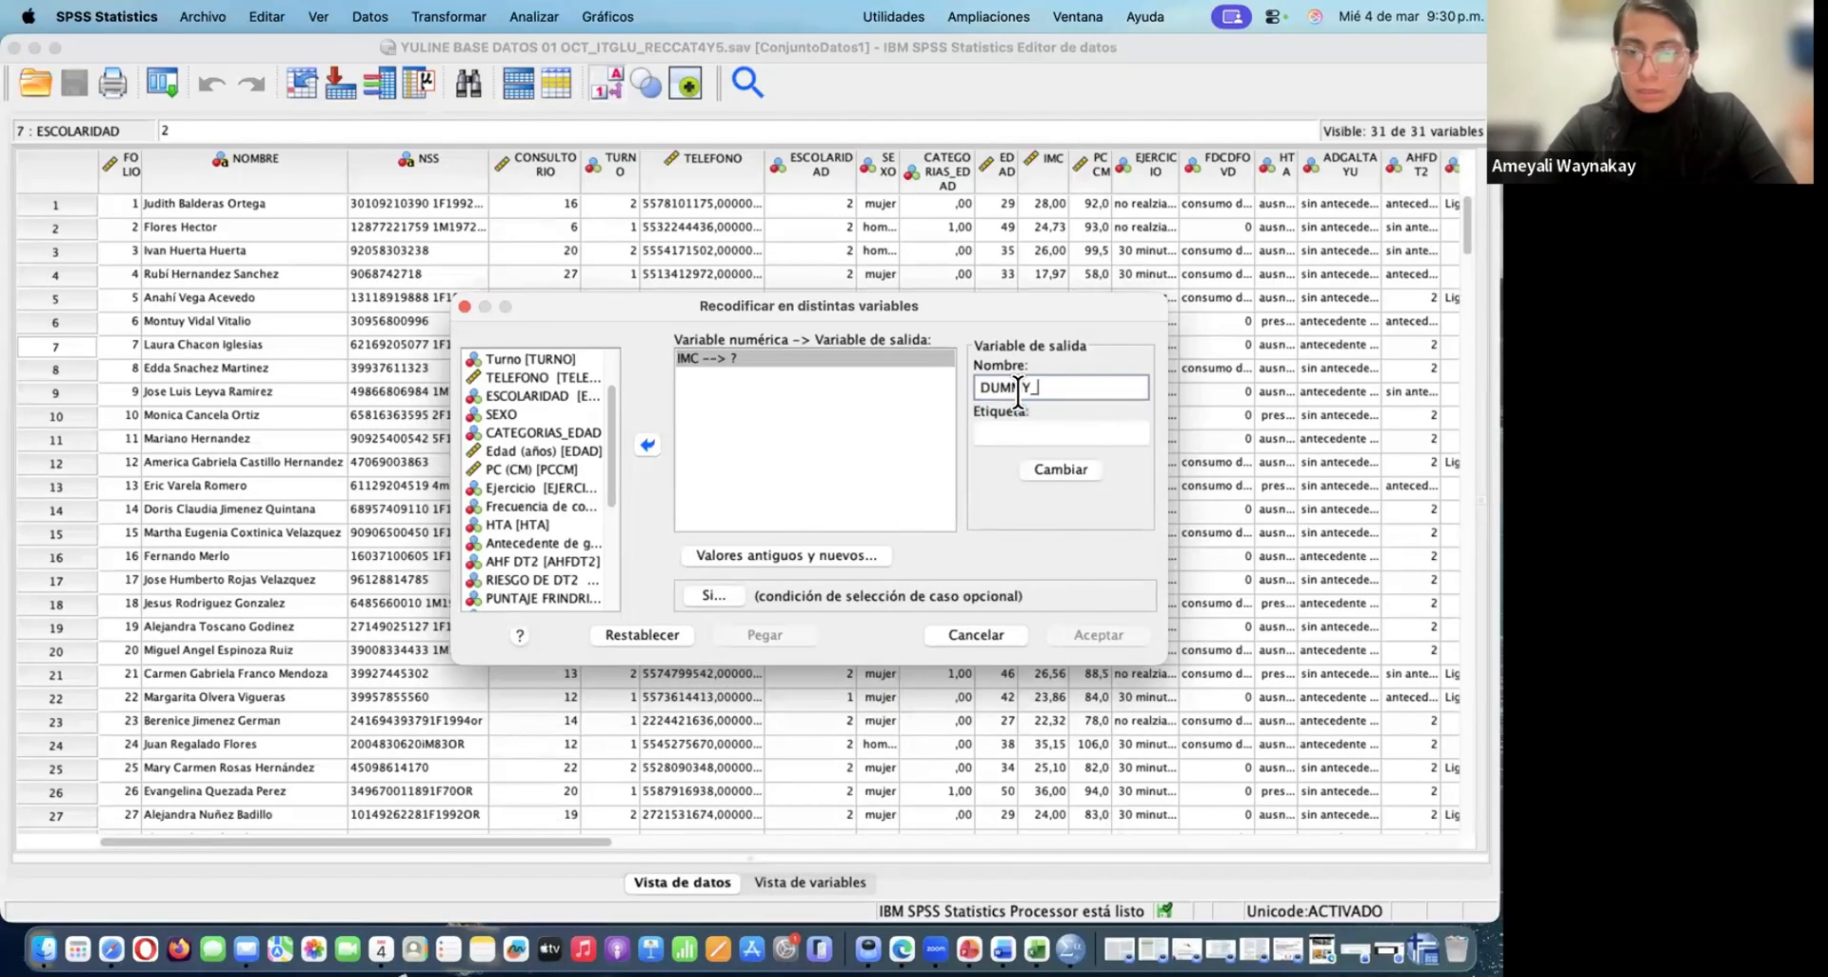
key("Caps_Lock")
type("IMC")
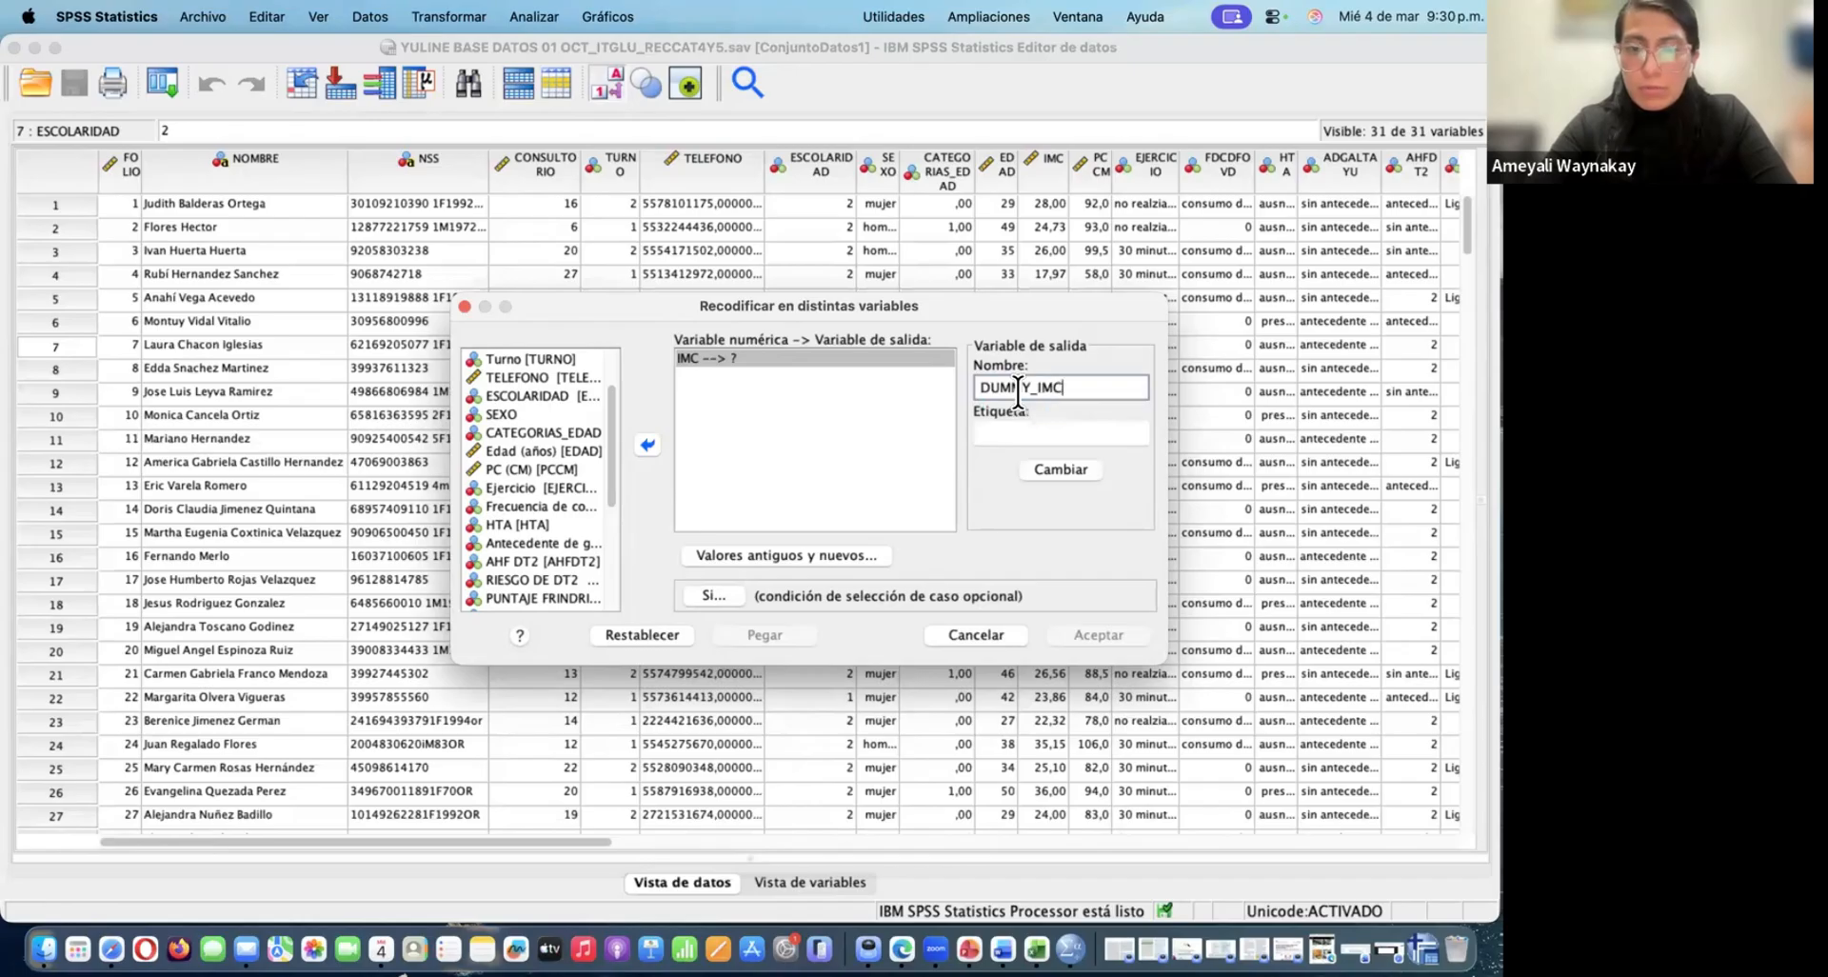
type("3CAT")
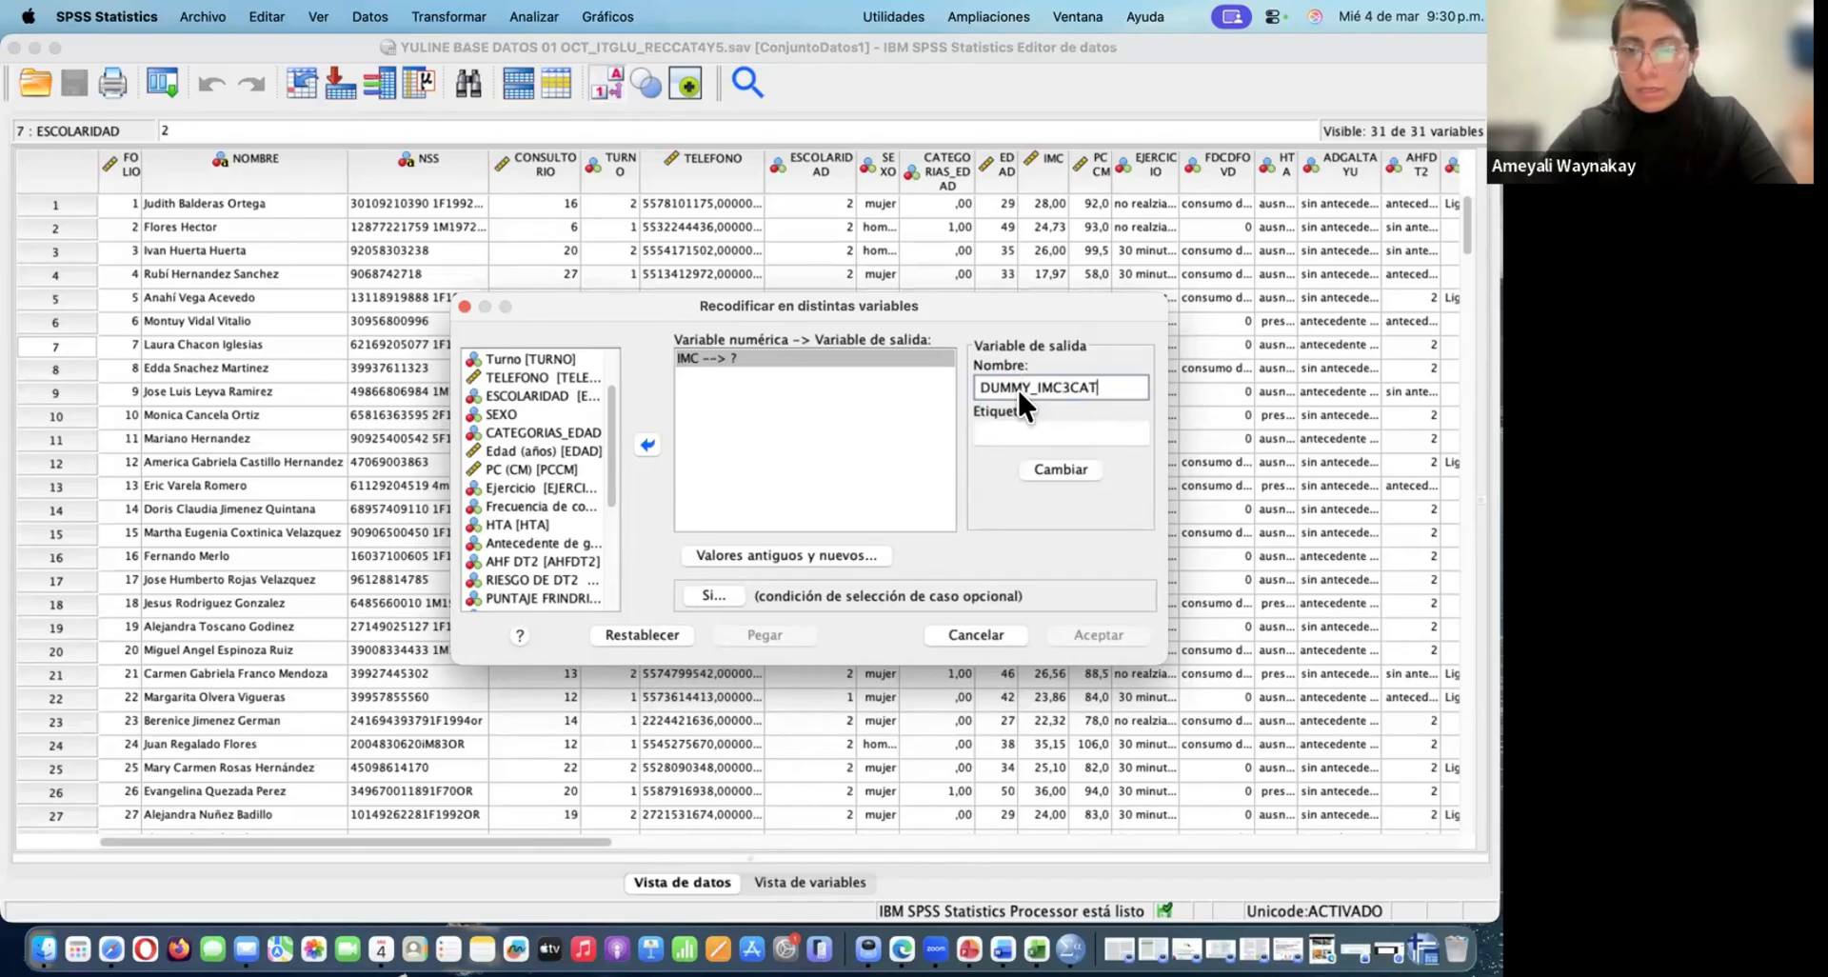
key("Caps_Lock")
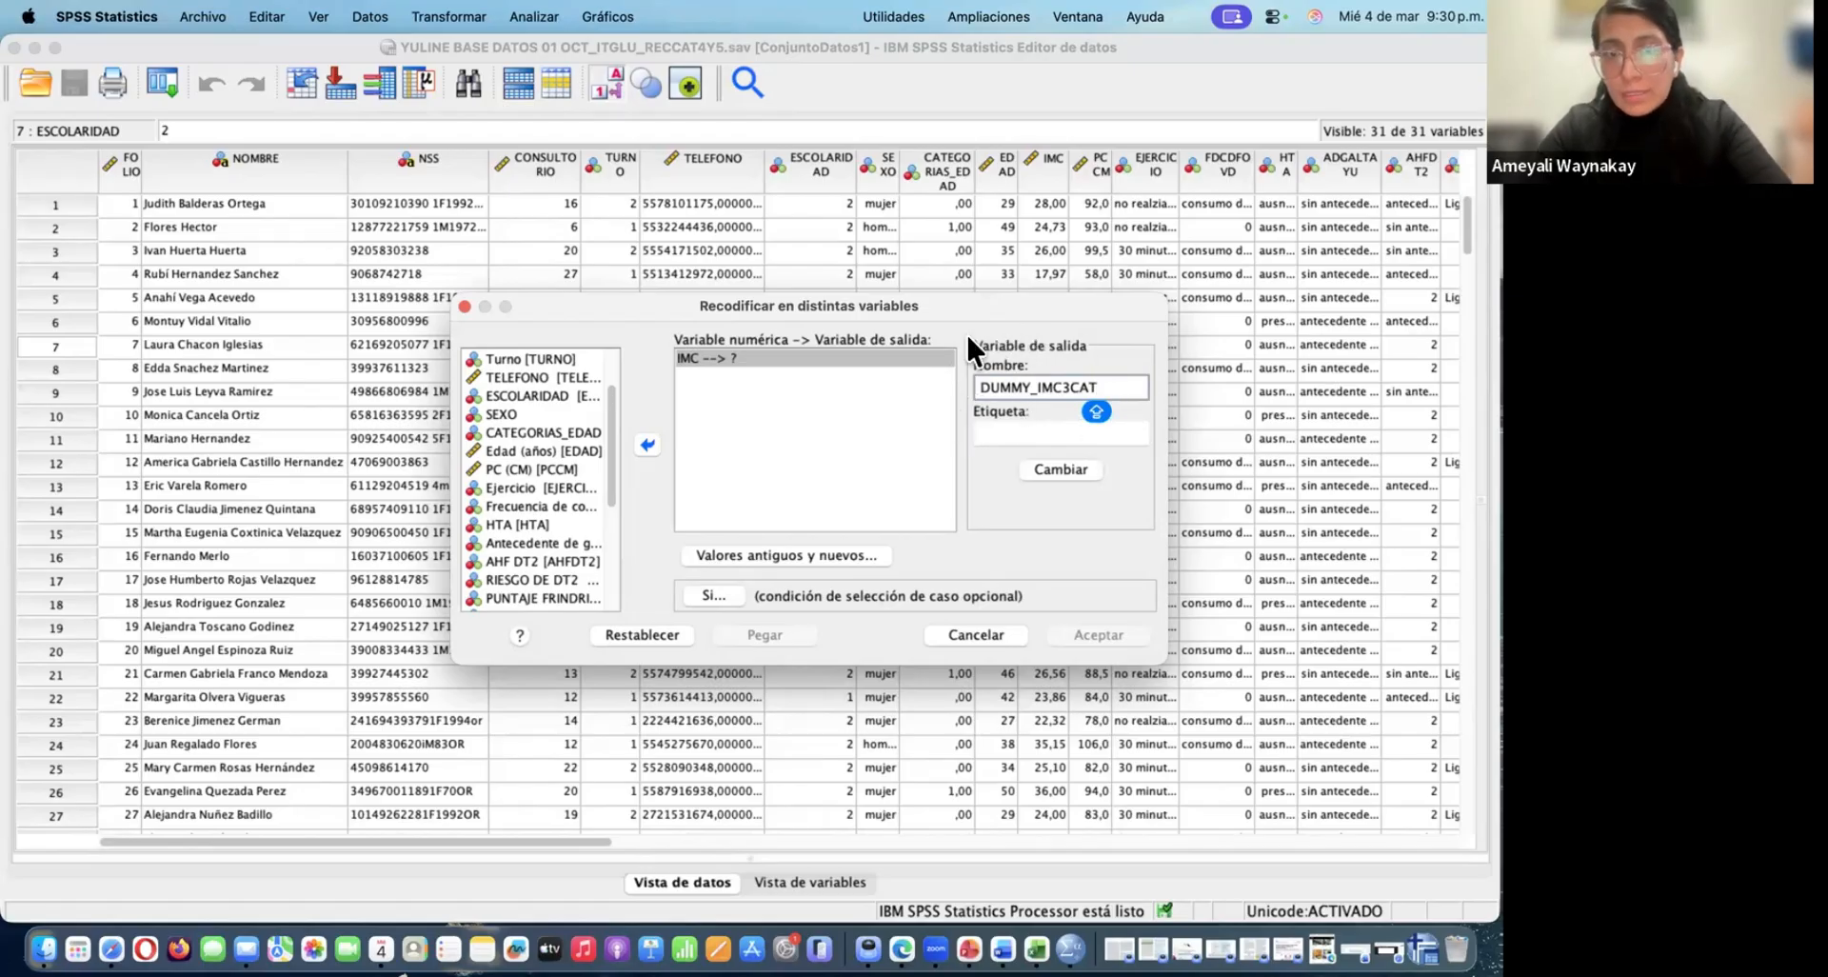
Label the output variable IMC 3 CATEGORIAS and apply the new name and label to the IMC recode
left_click(1010, 426)
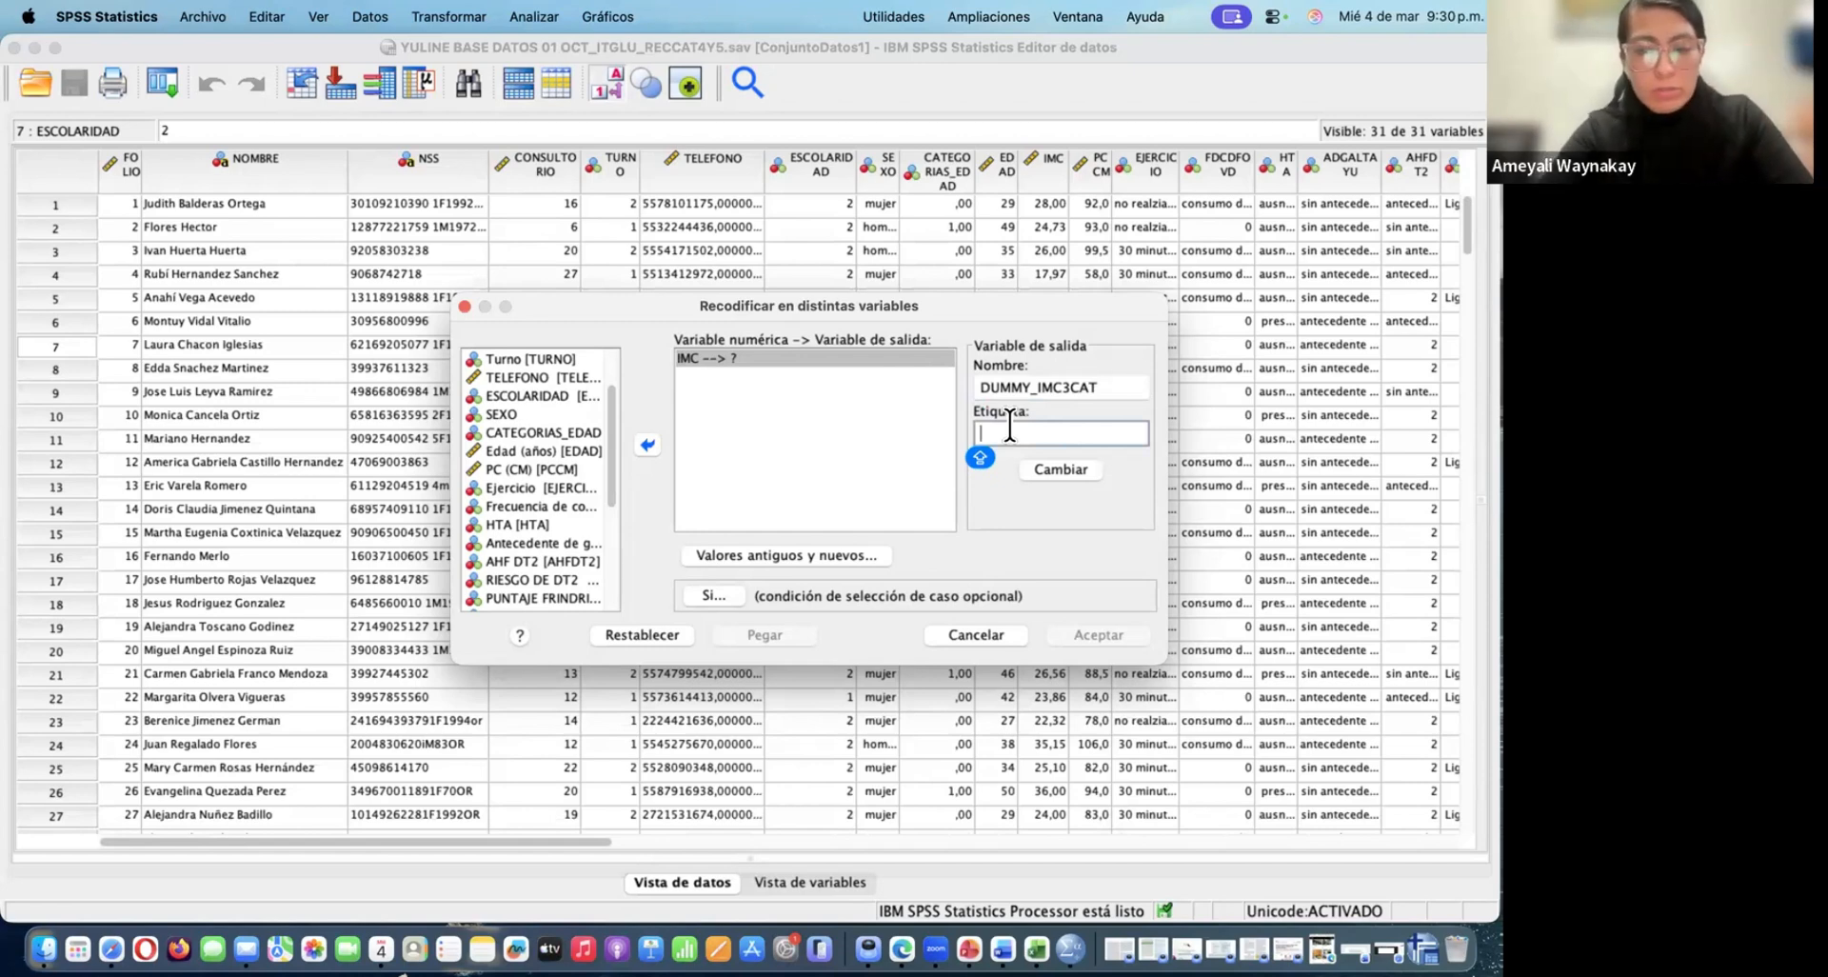
type("IMC")
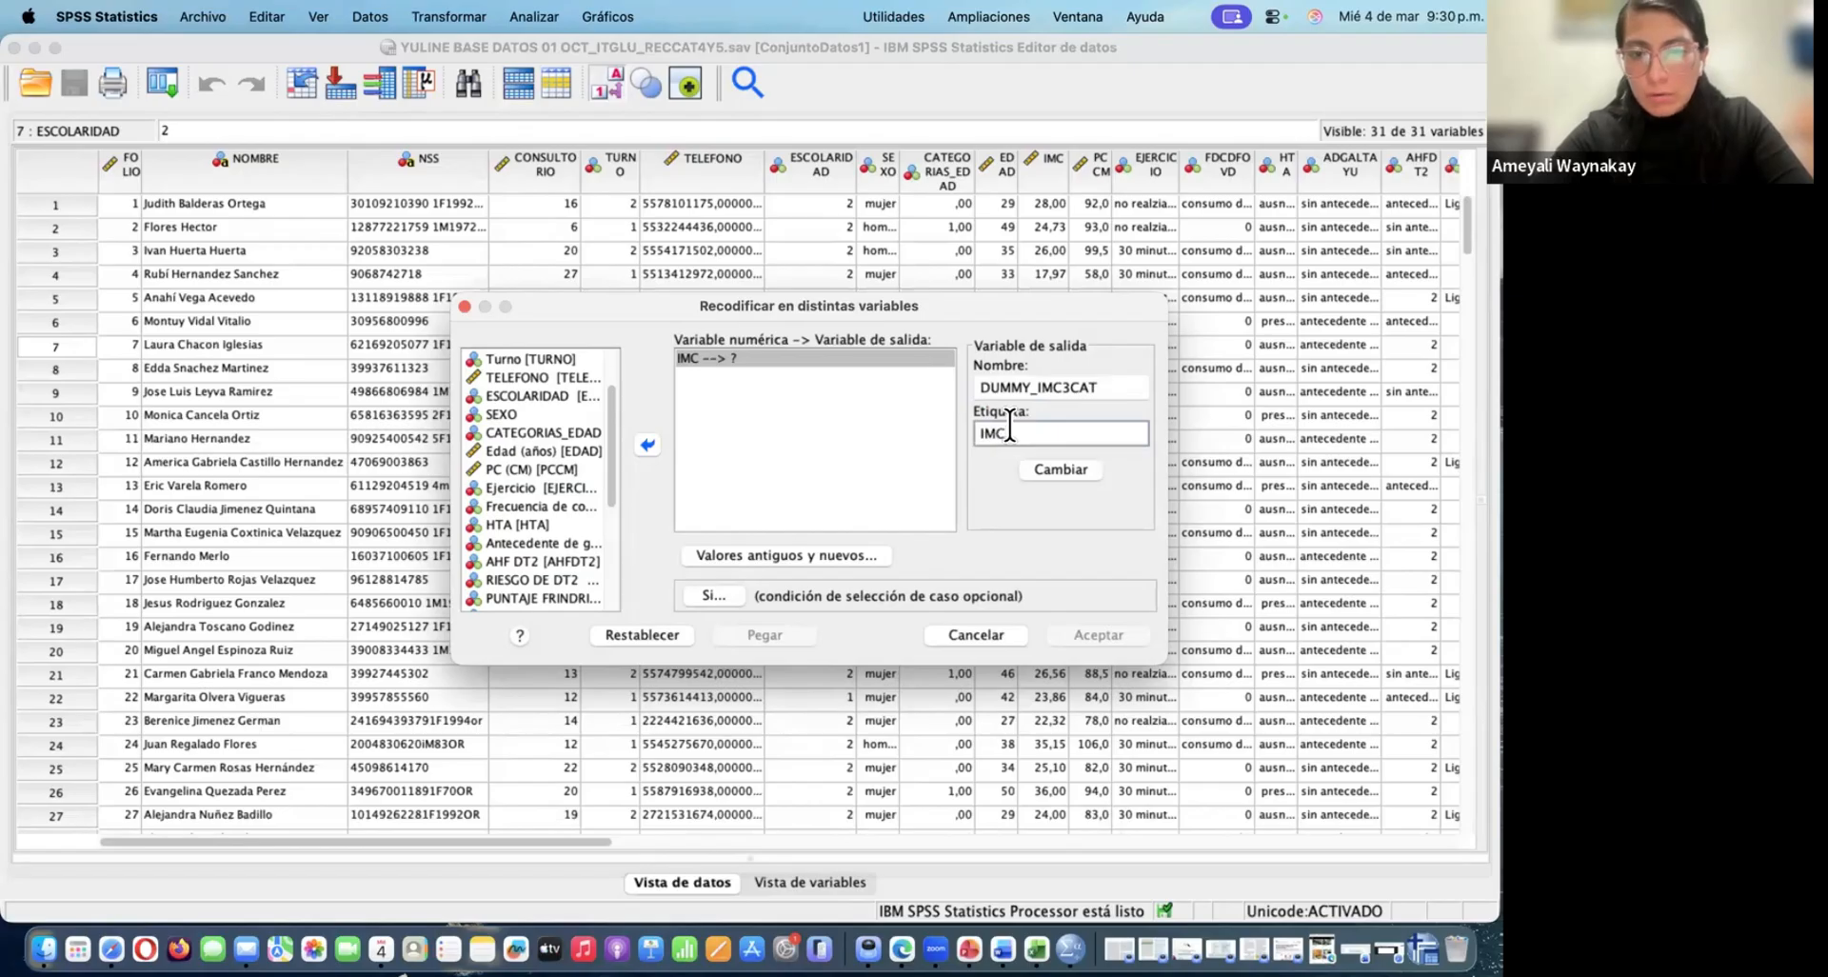
type(" 3 CAT")
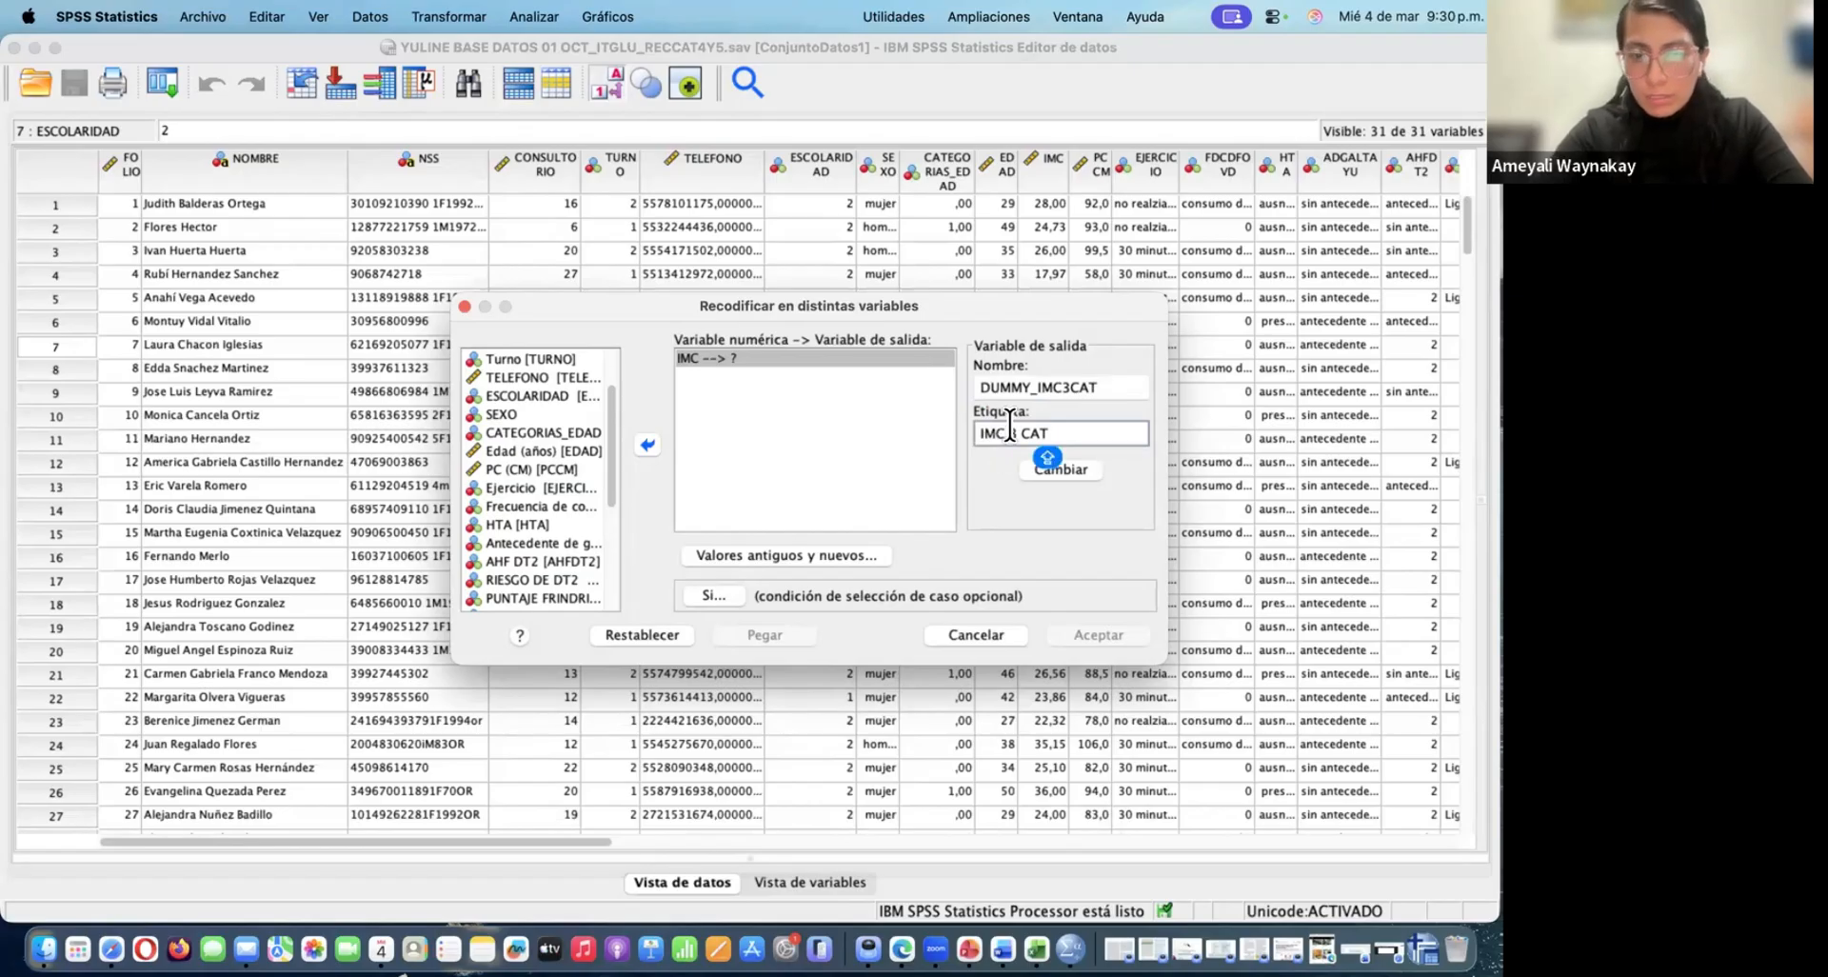
type("EGORIAS")
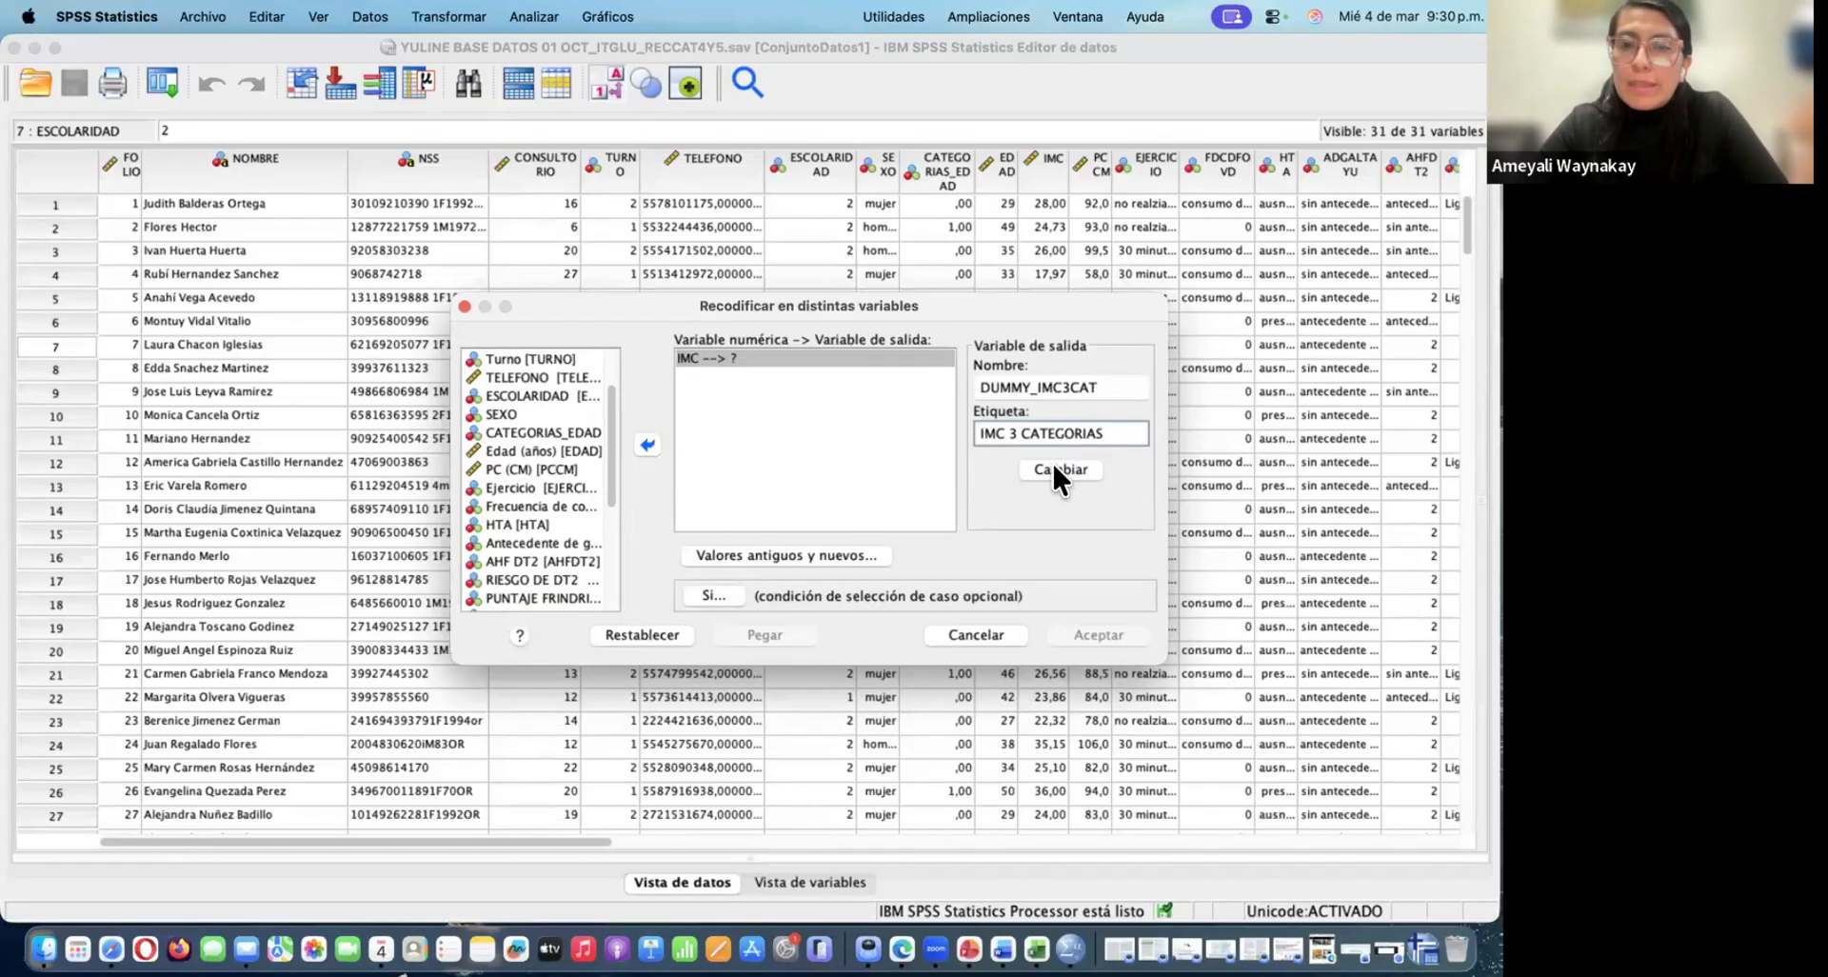
left_click(1053, 466)
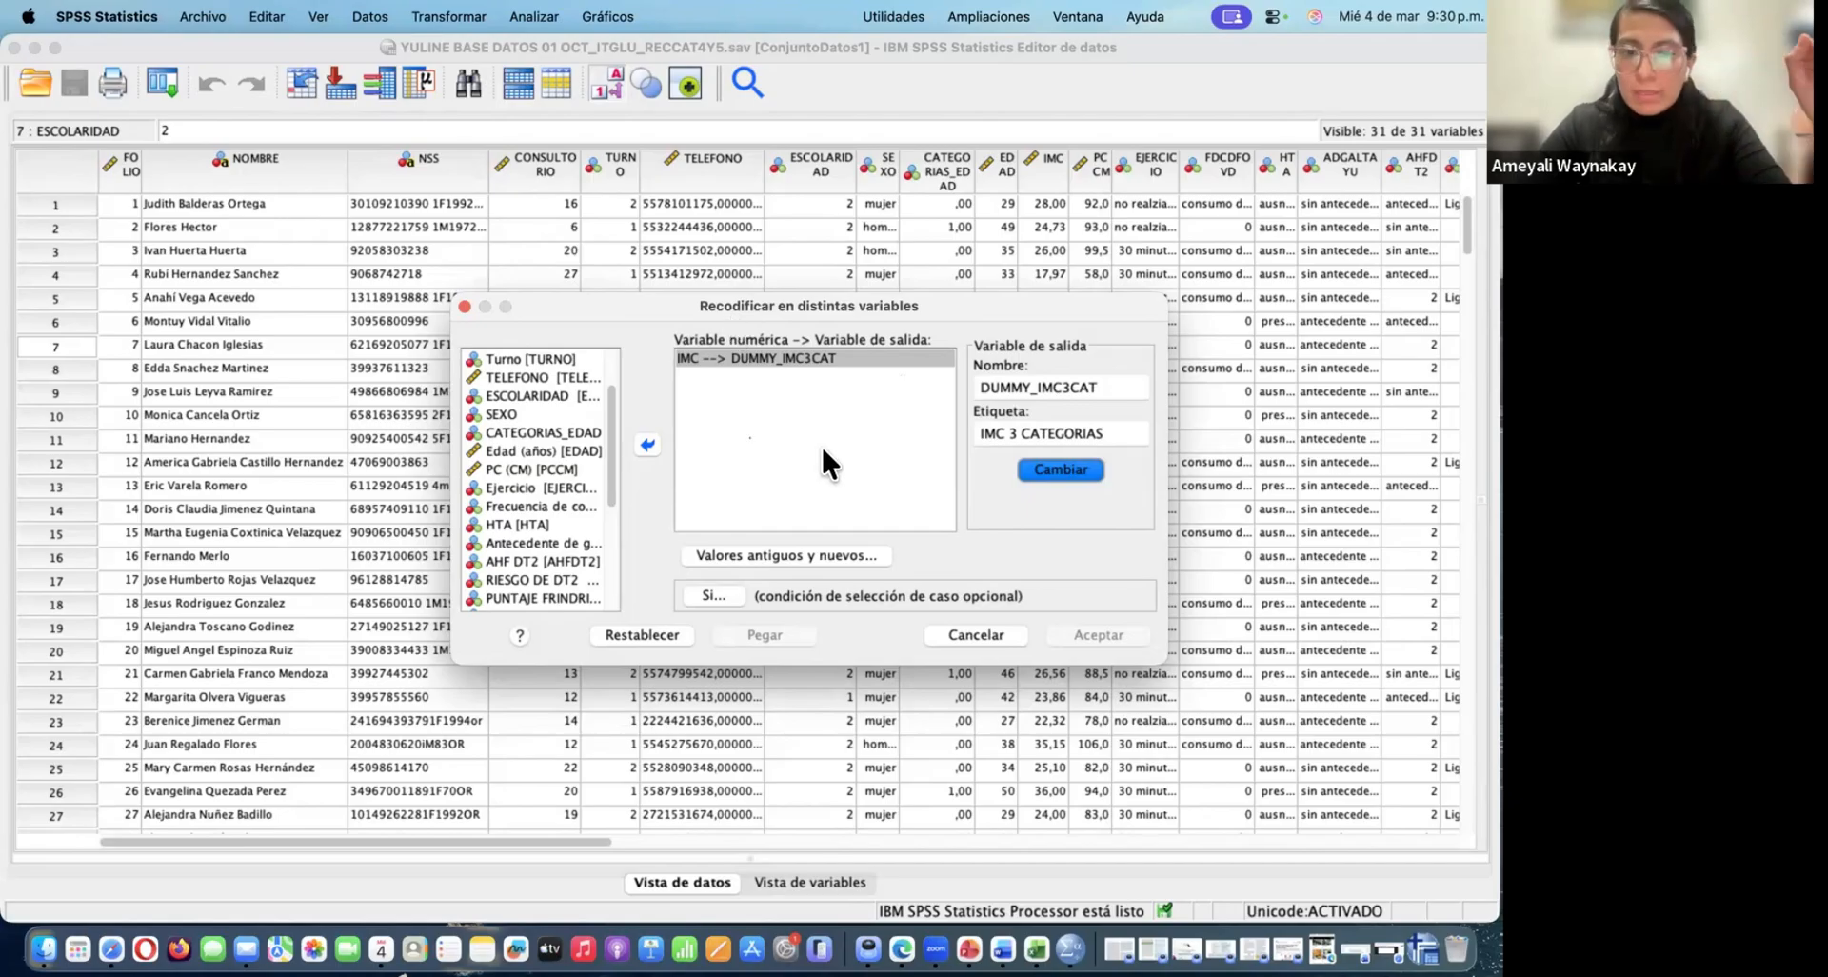
In the old and new values, add a rule recoding the range 0 to 24,99 as 0
left_click(825, 551)
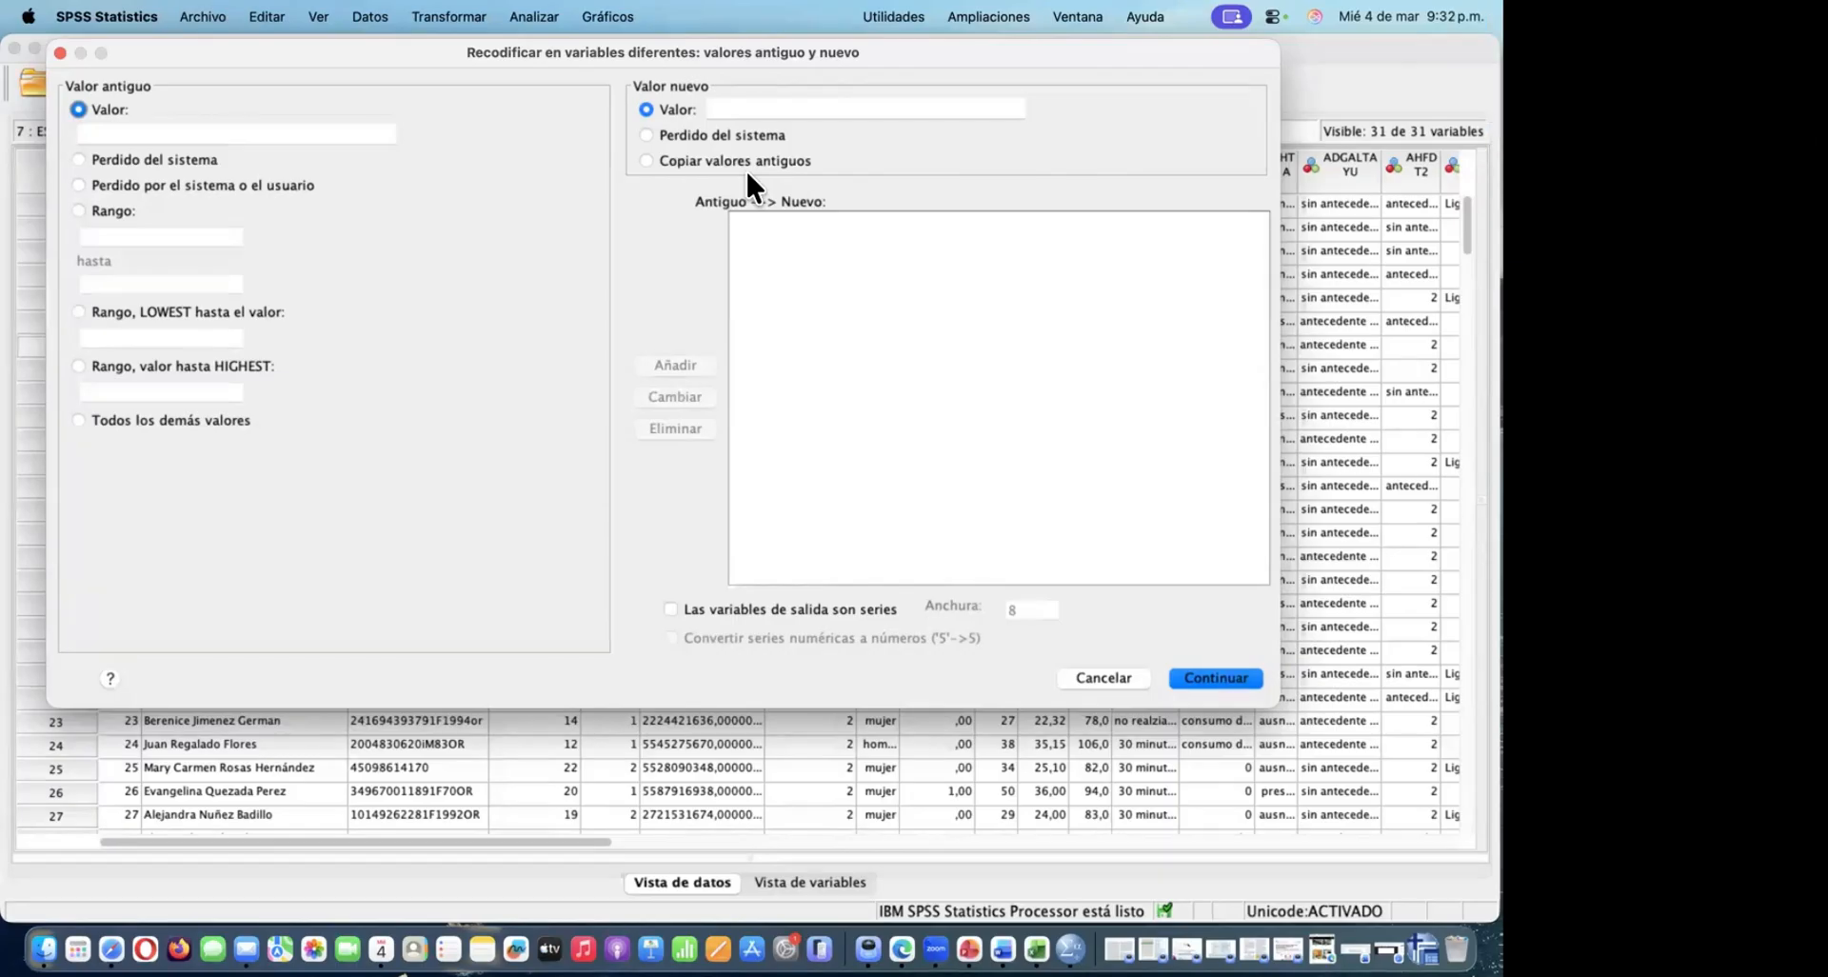
left_click(736, 109)
key("Caps_Lock")
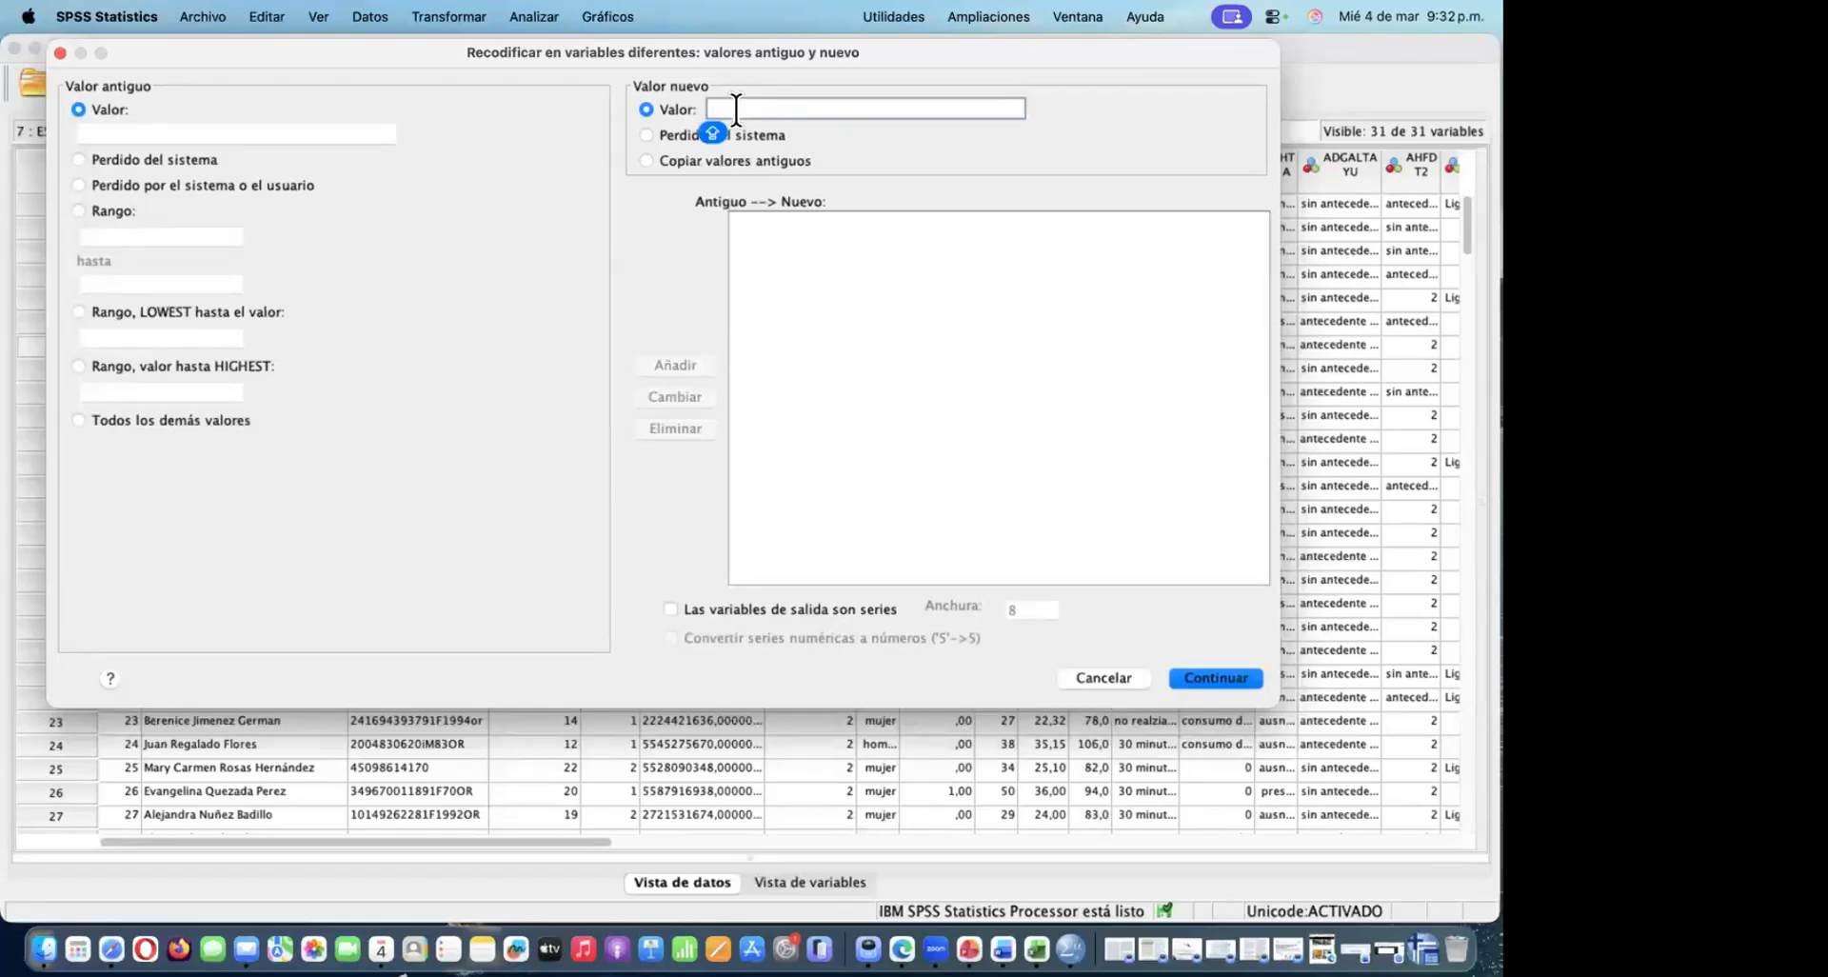
type("0")
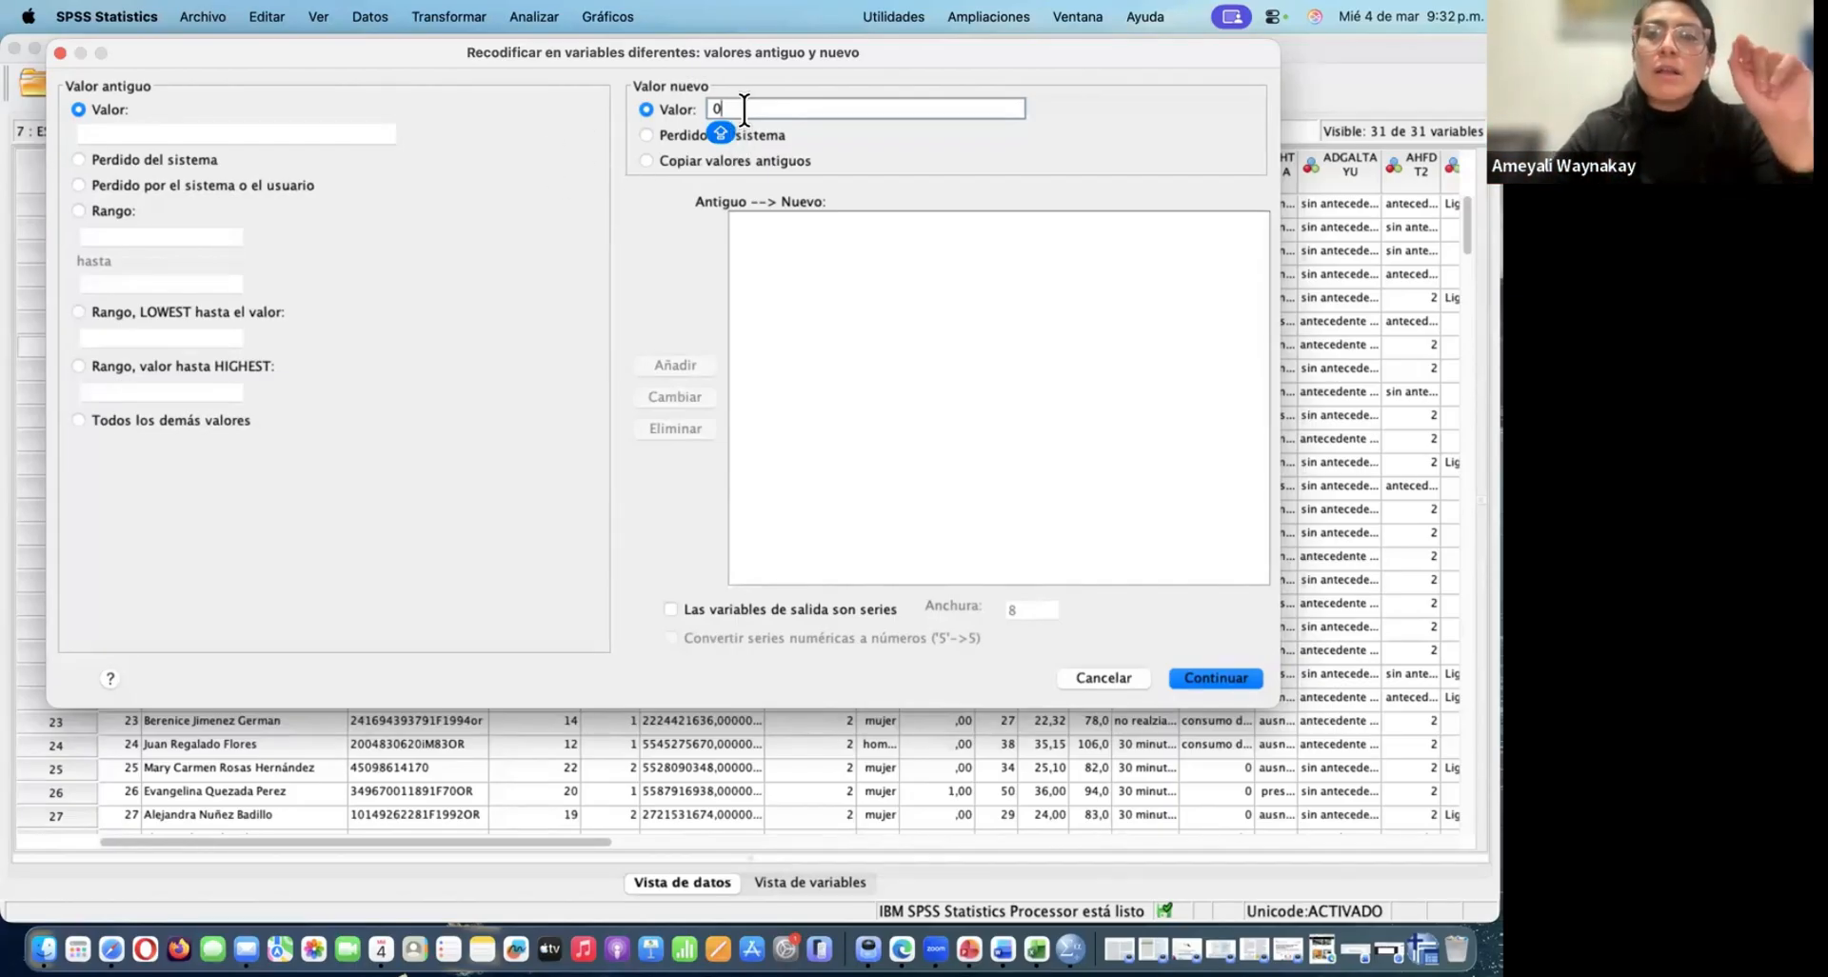
left_click(78, 209)
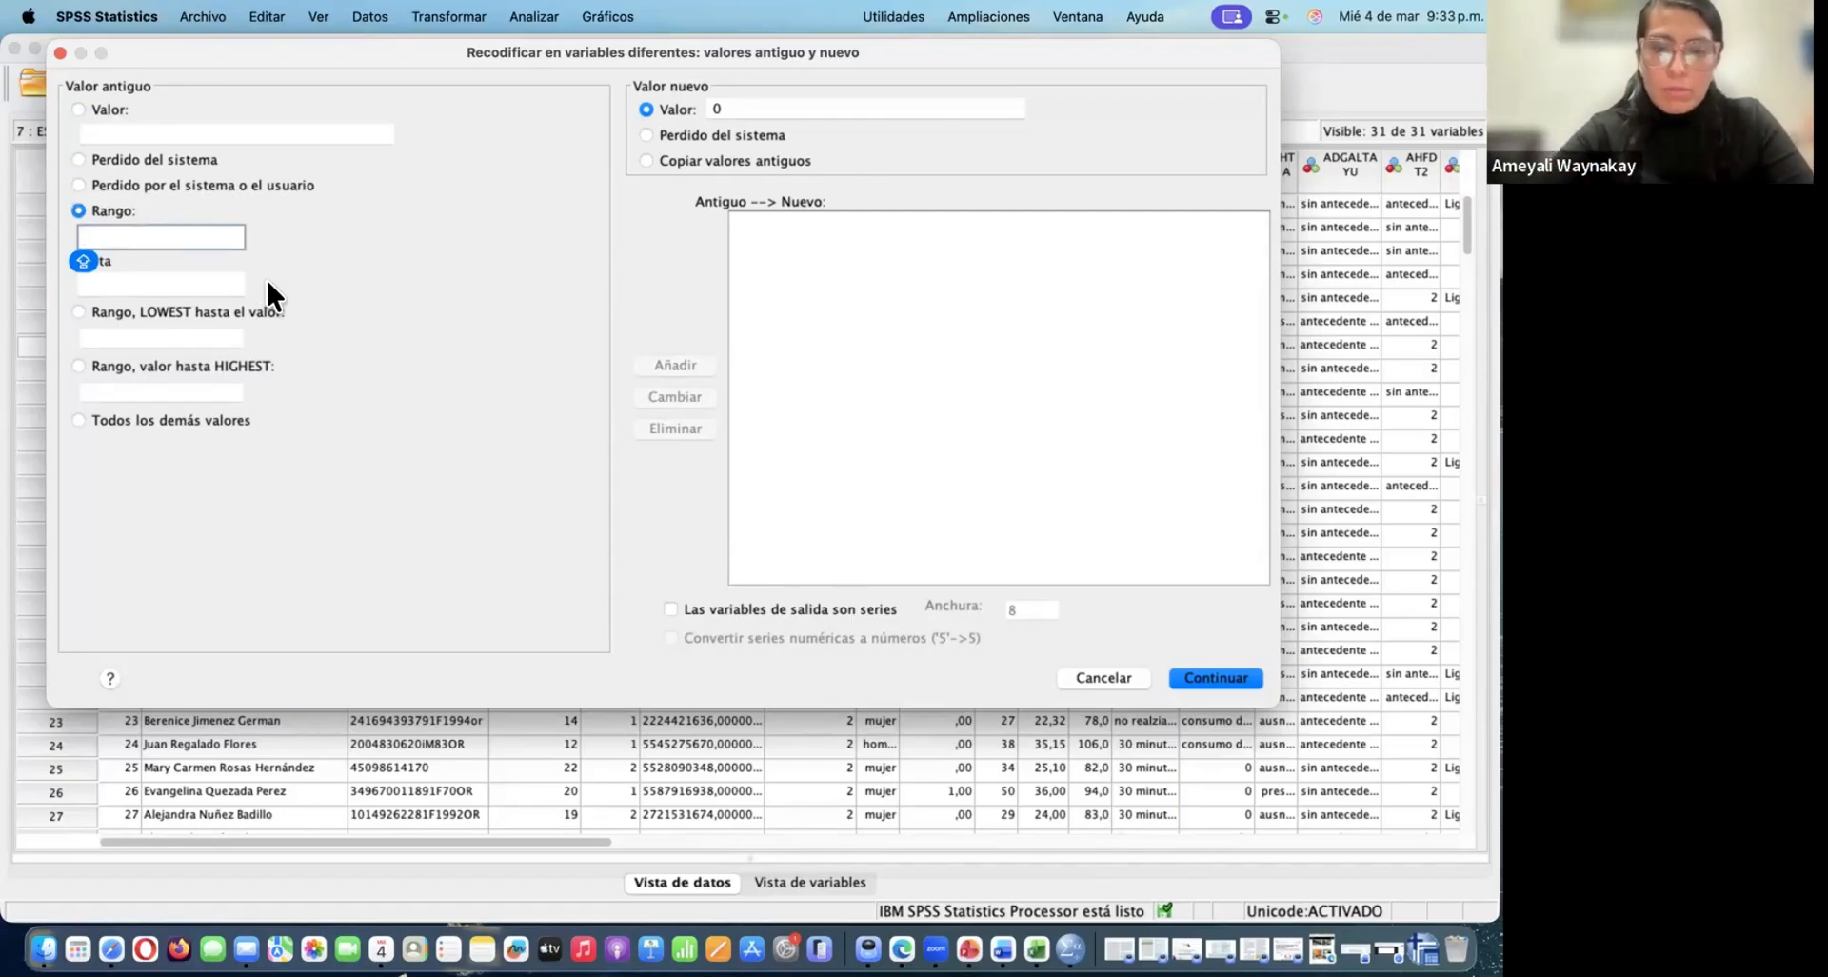
type("0")
left_click(179, 285)
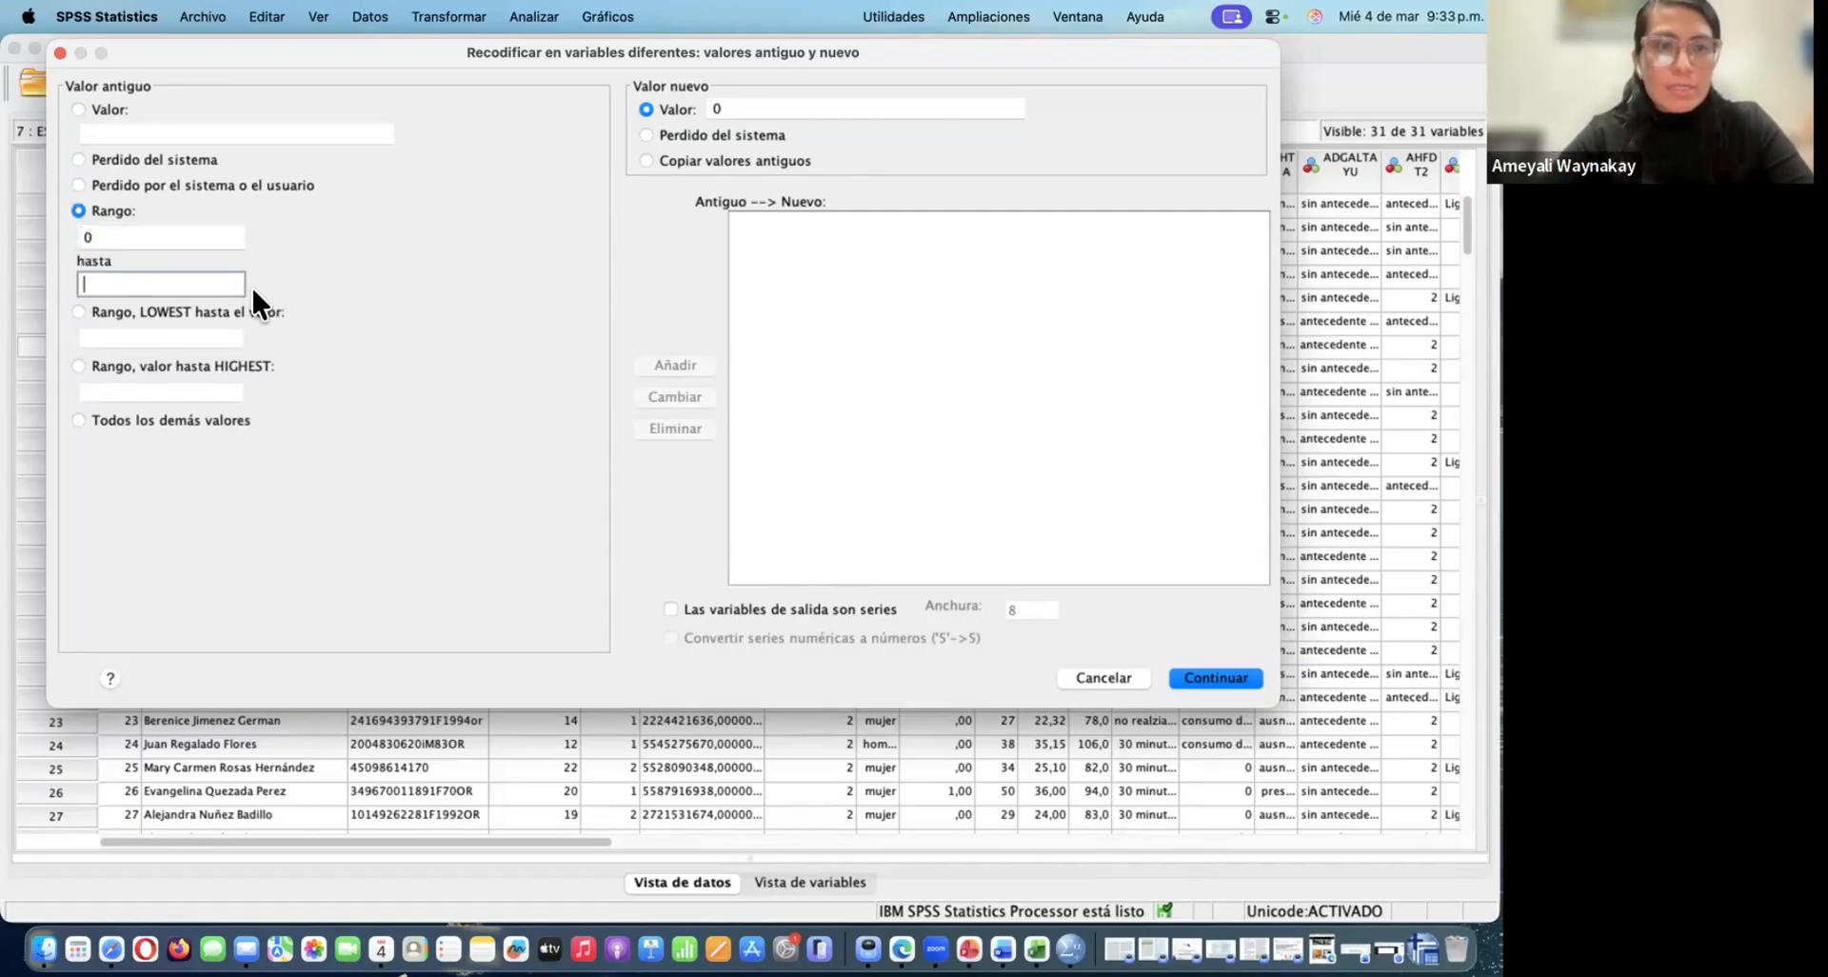
key("Caps_Lock")
type("2")
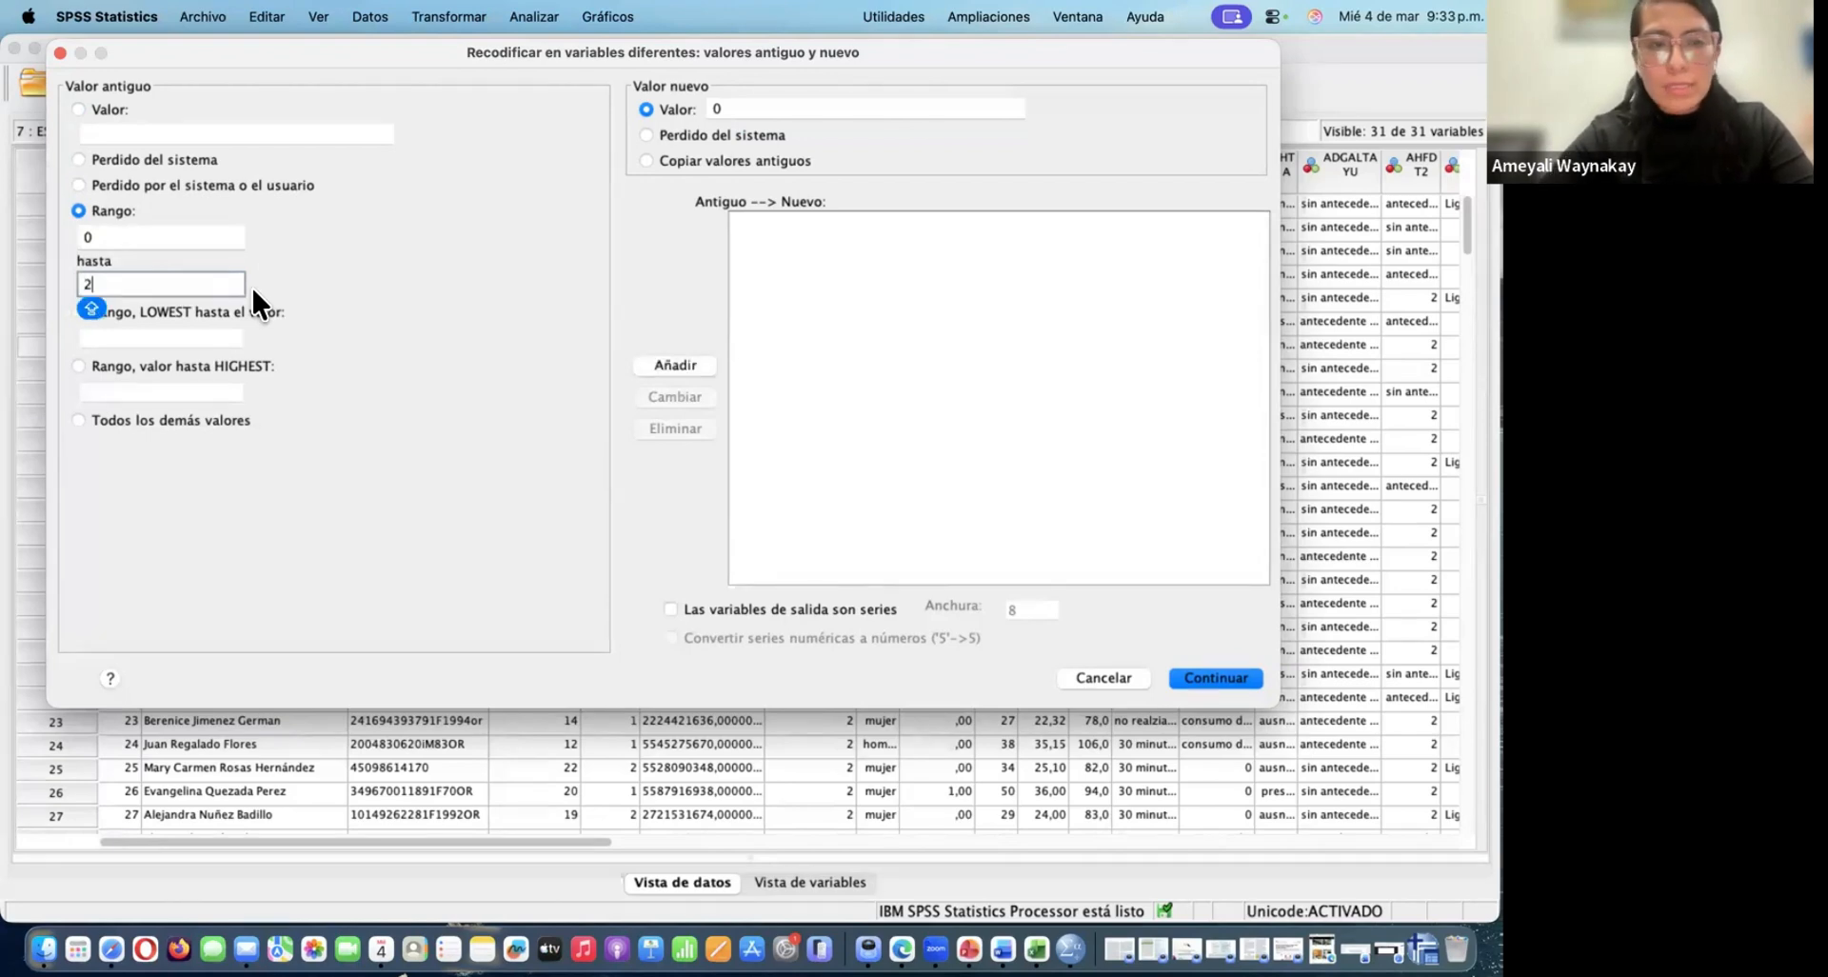
type("4,")
type("99")
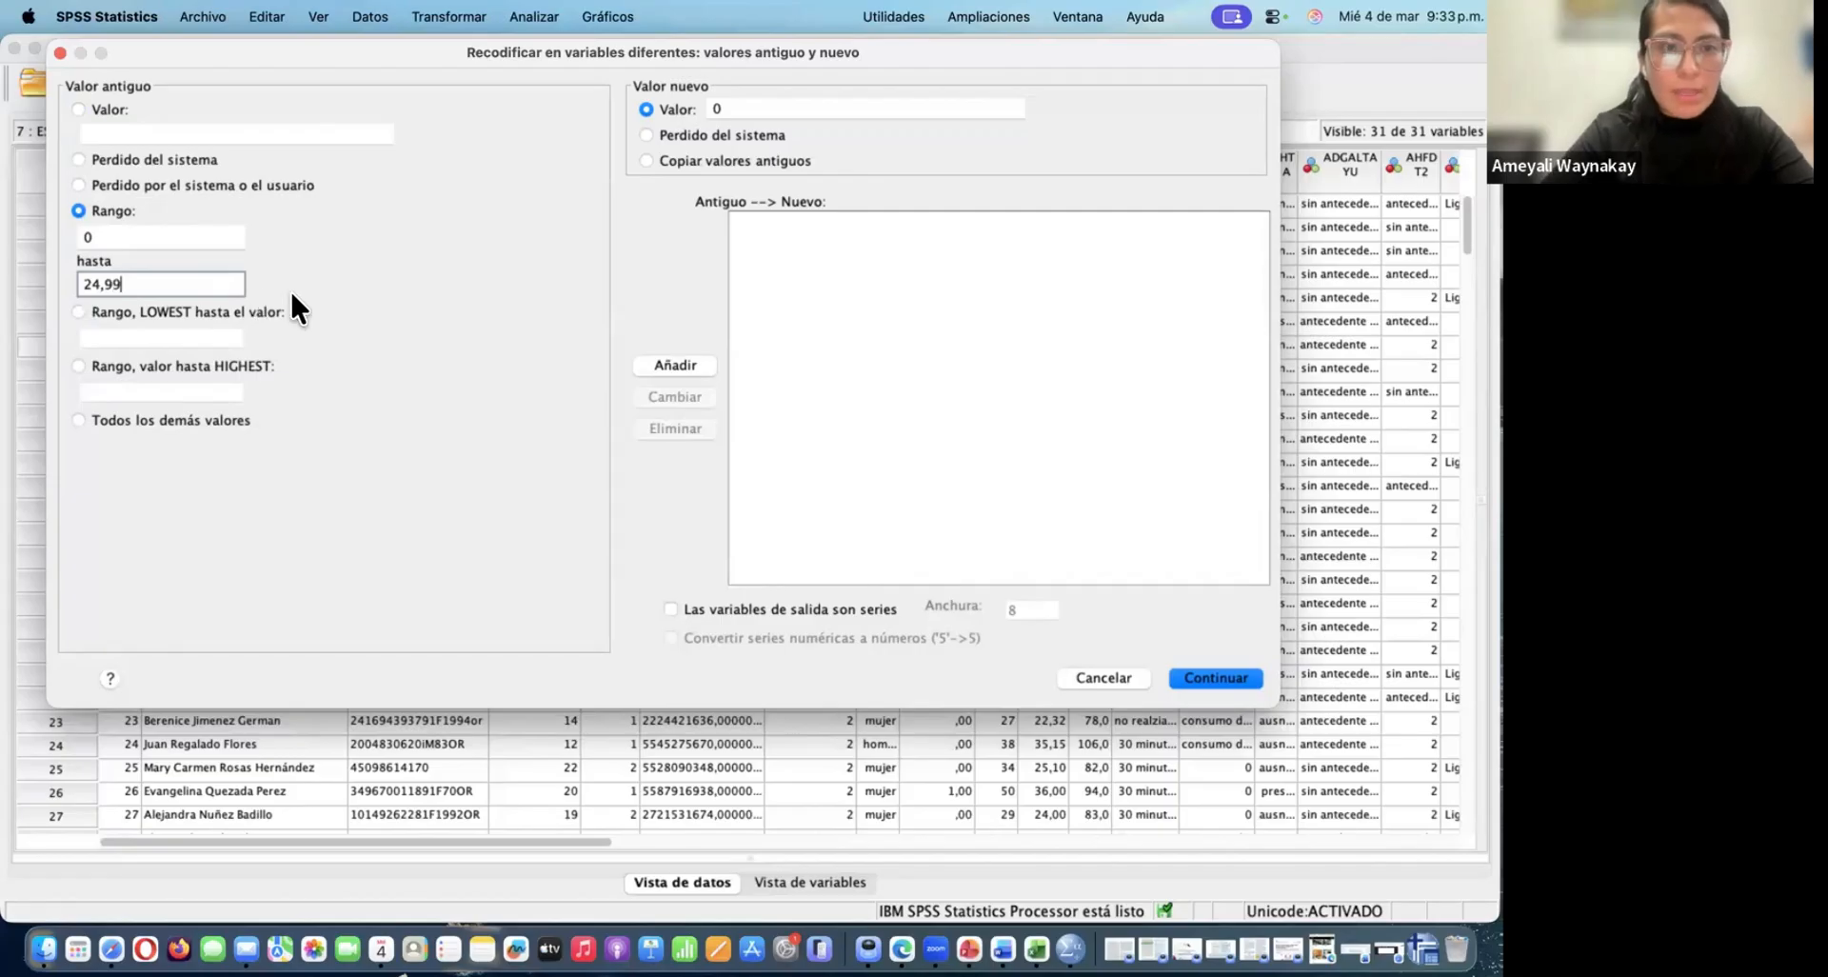
key("Caps_Lock")
left_click(683, 363)
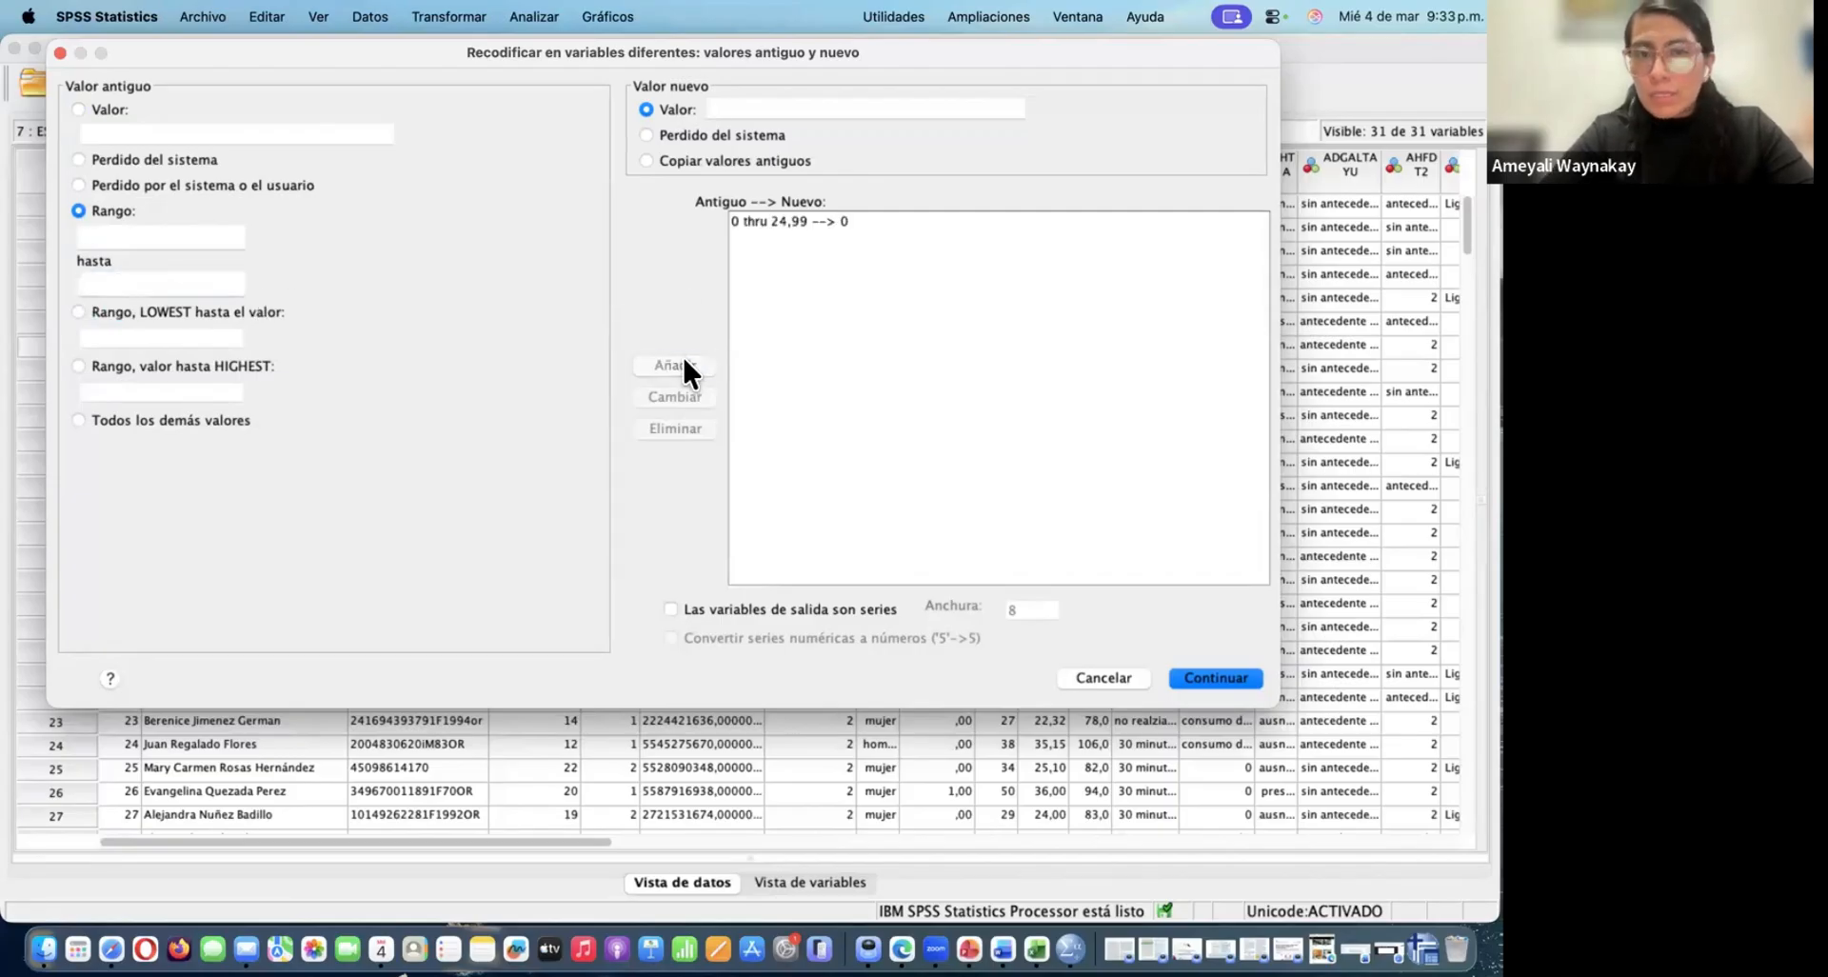
Add a recode rule turning the range 25 to 29,99 into the new value 1
left_click(744, 109)
type("1")
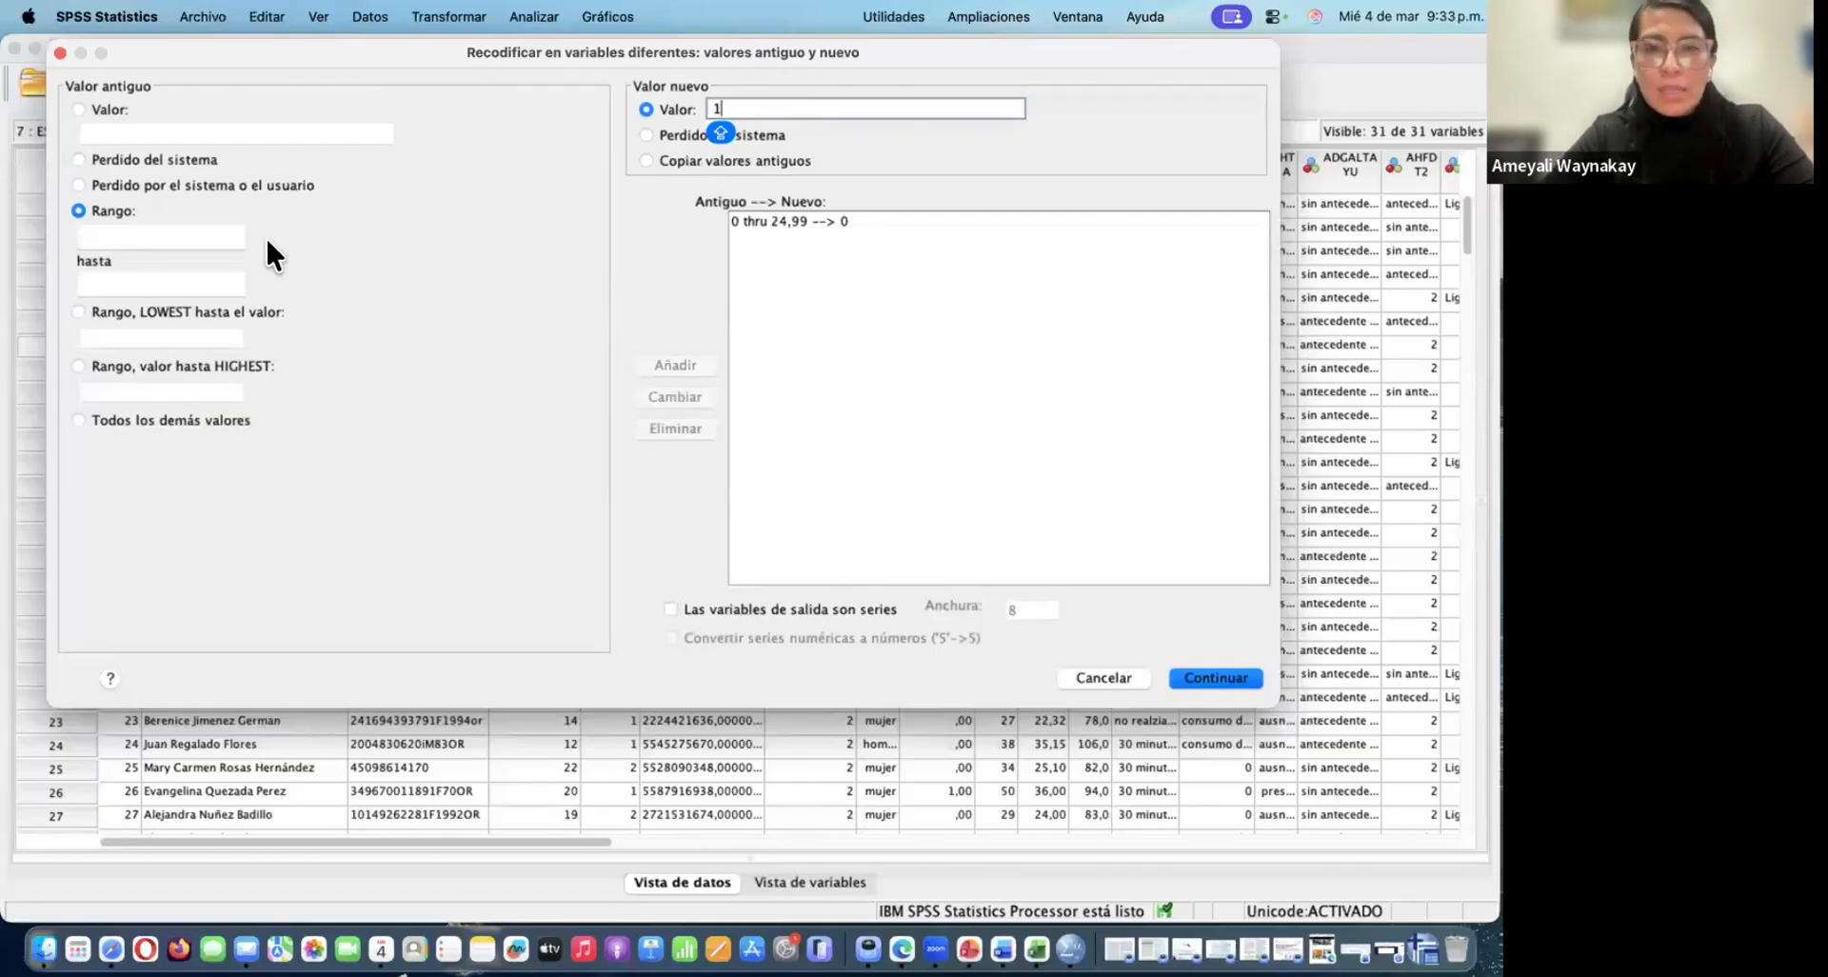
left_click(172, 238)
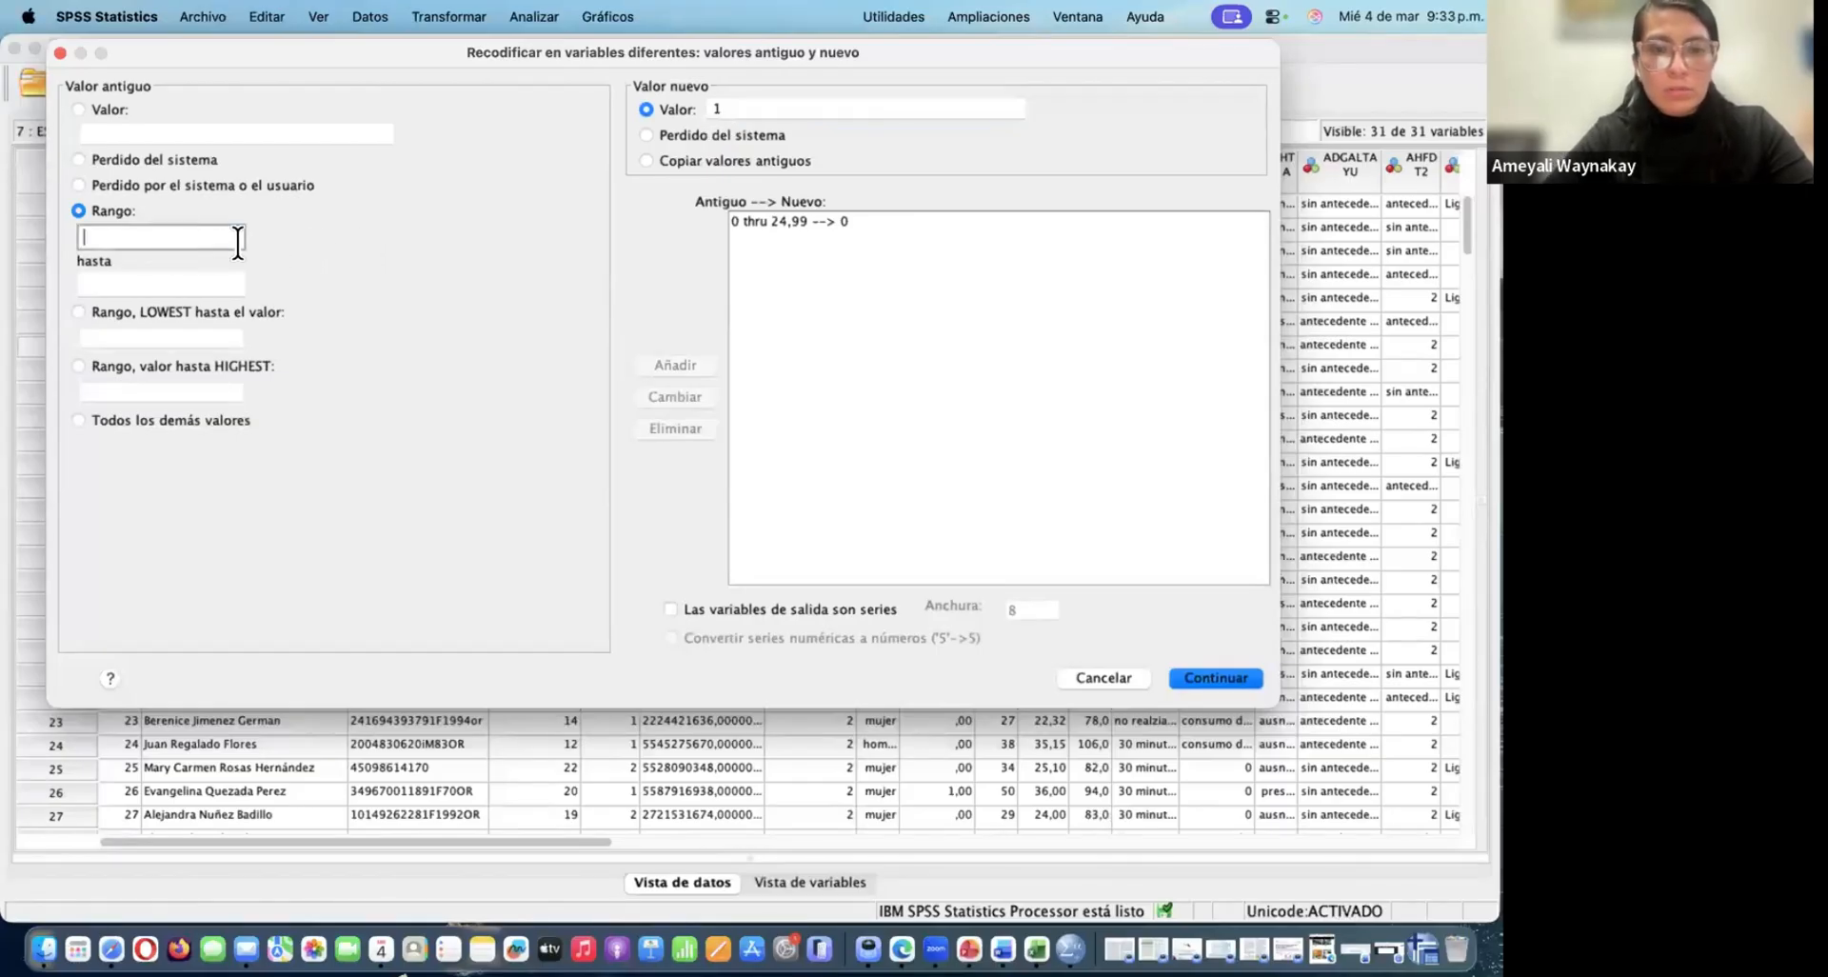
type("25")
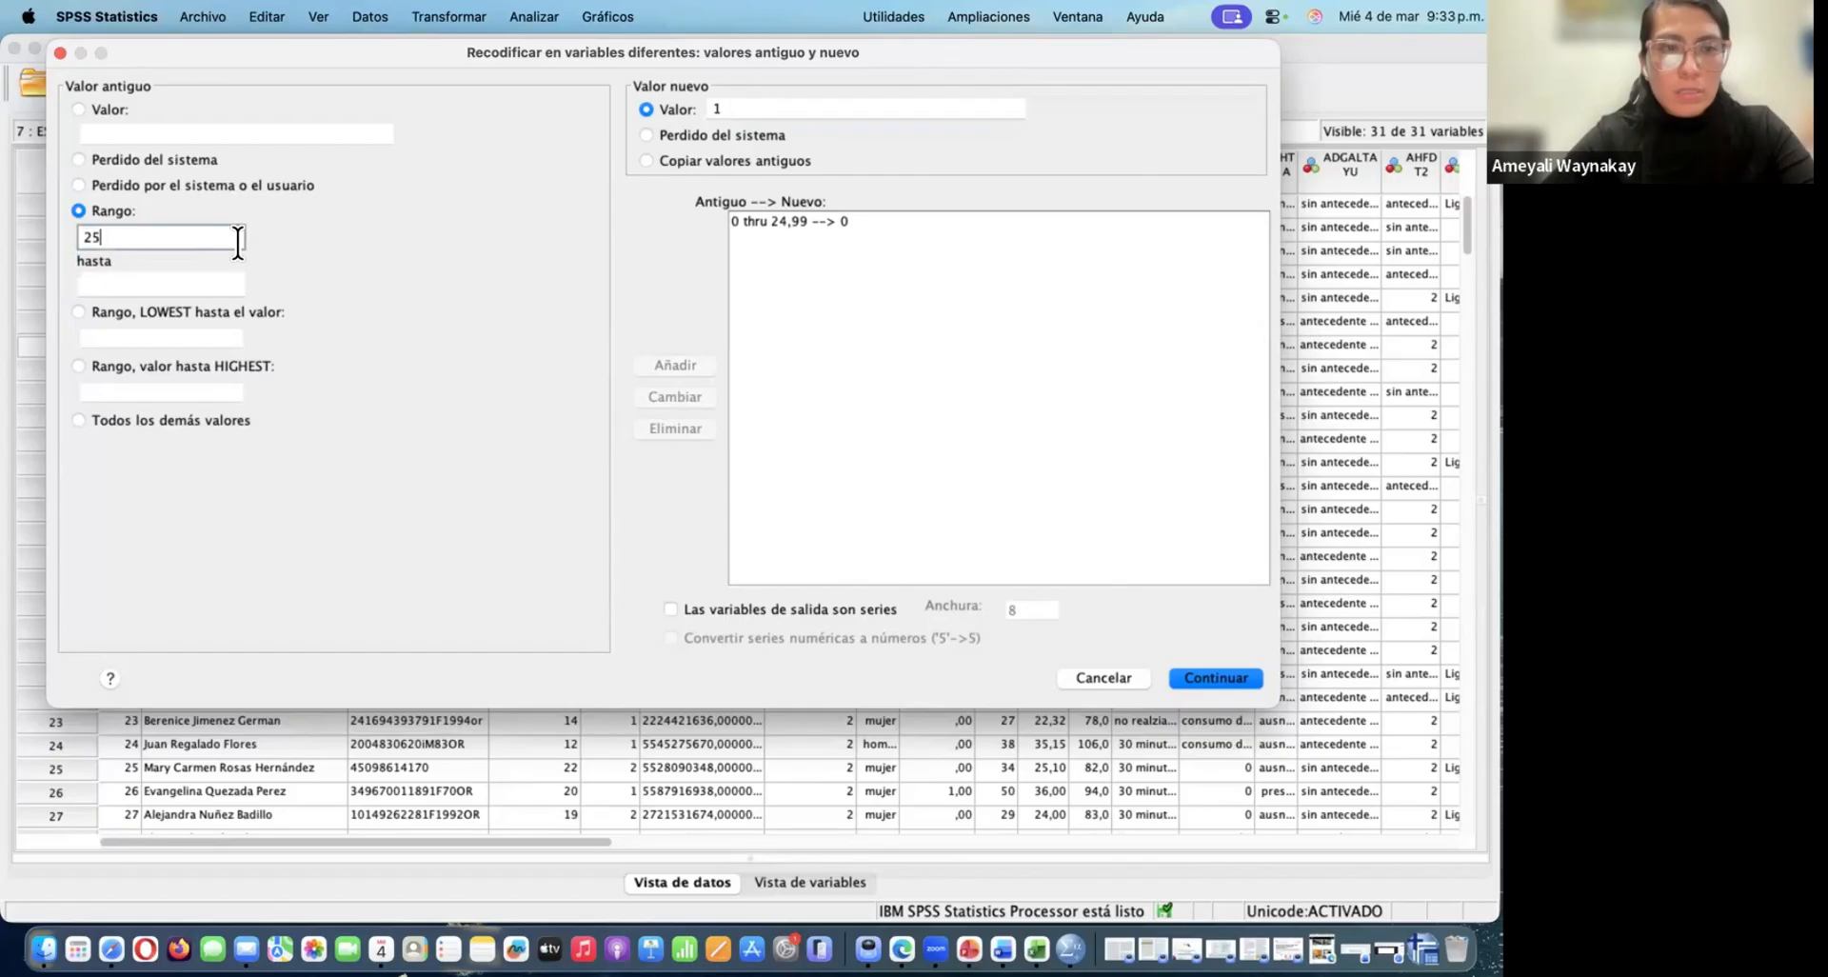
left_click(185, 283)
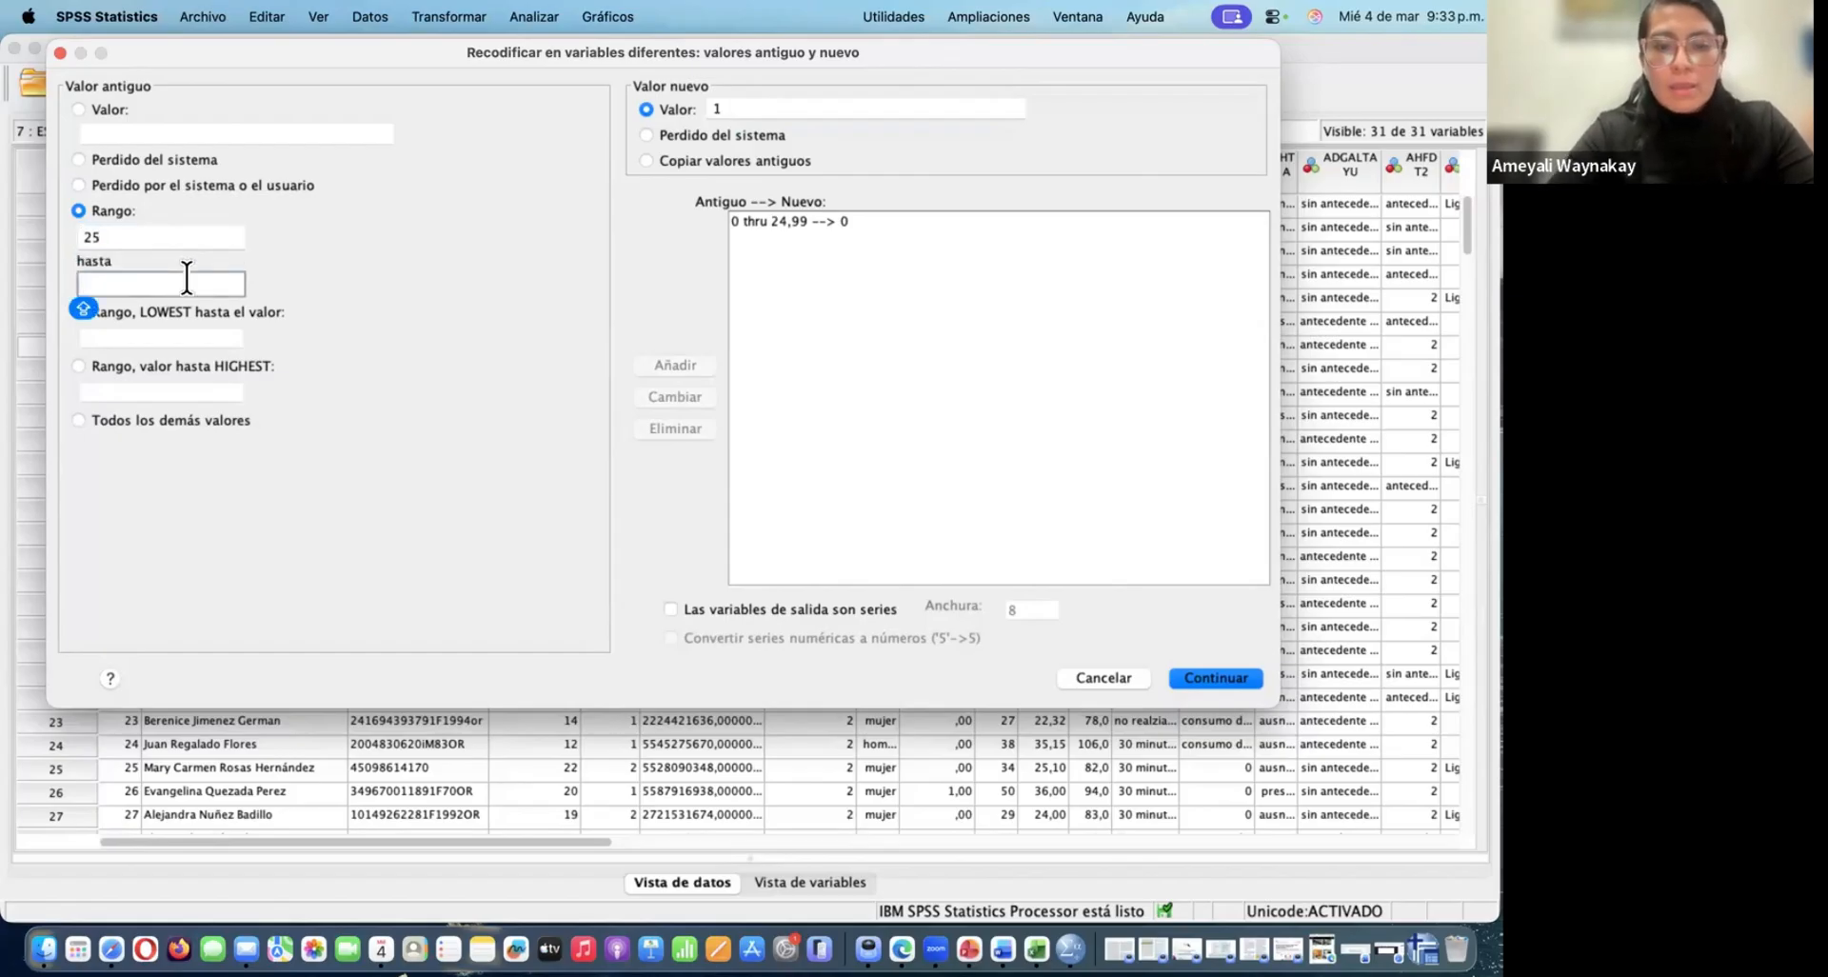
type("29,99")
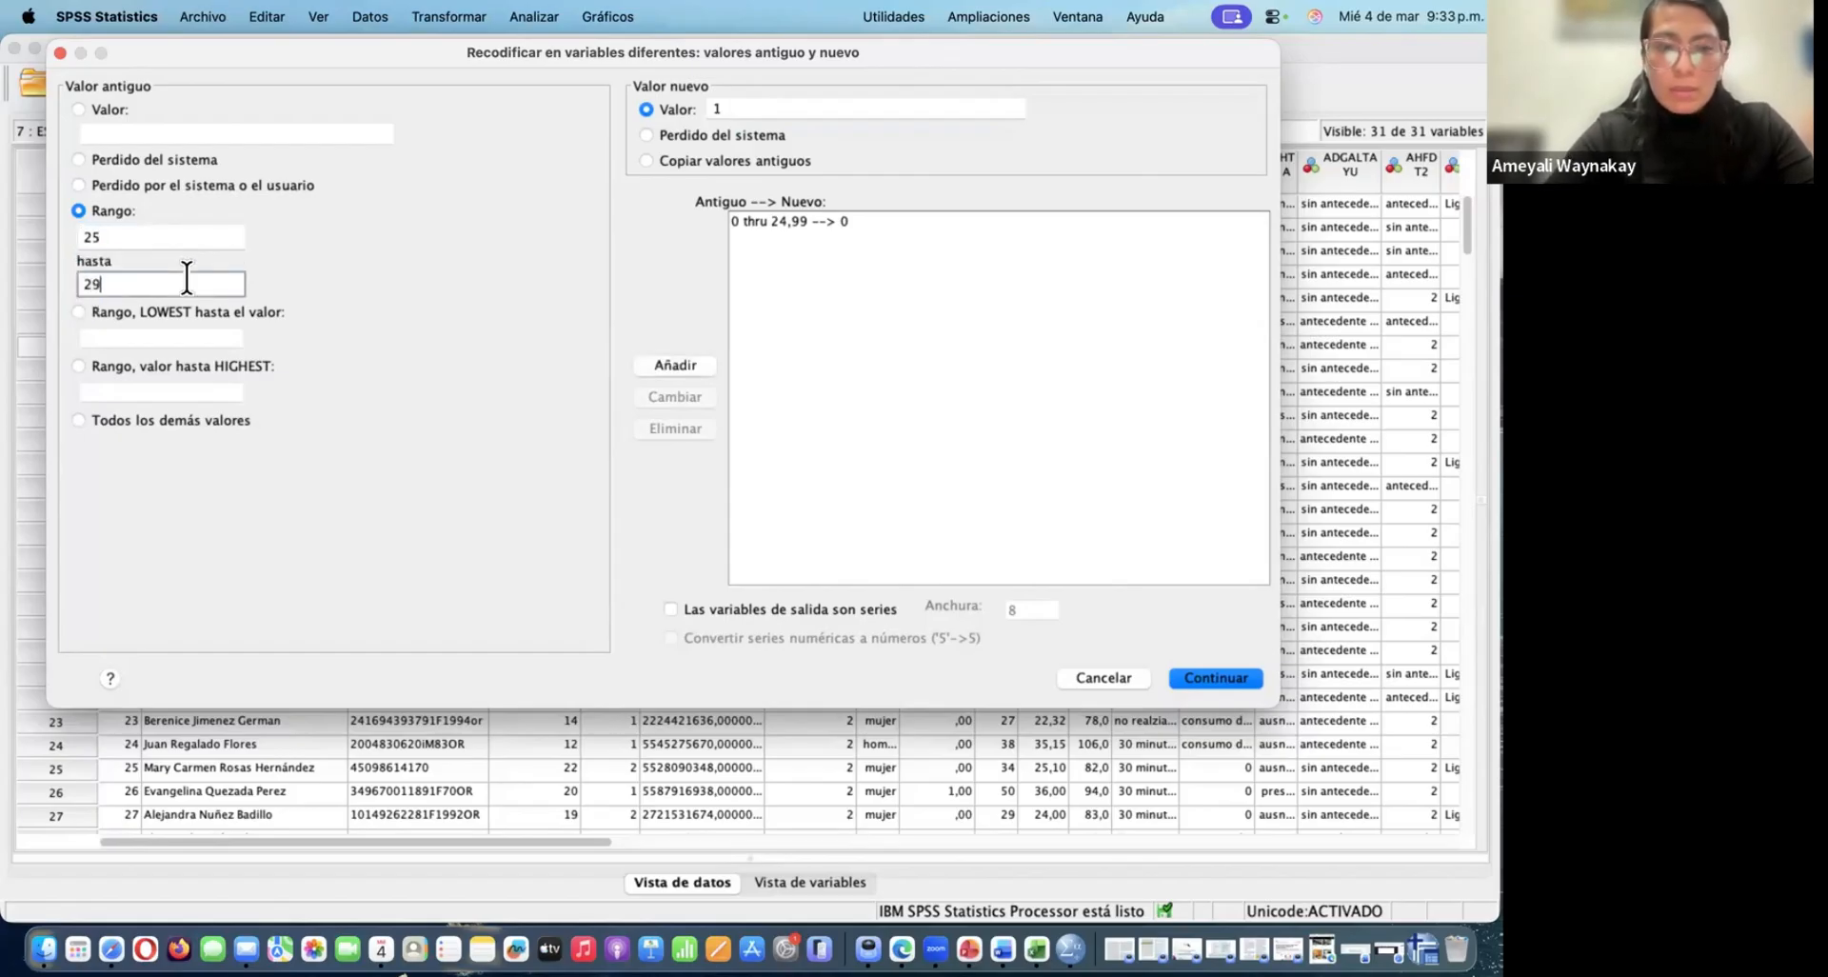
left_click(671, 366)
Add a rule recoding all other values as 2, accept the rules and run the recode
left_click(734, 107)
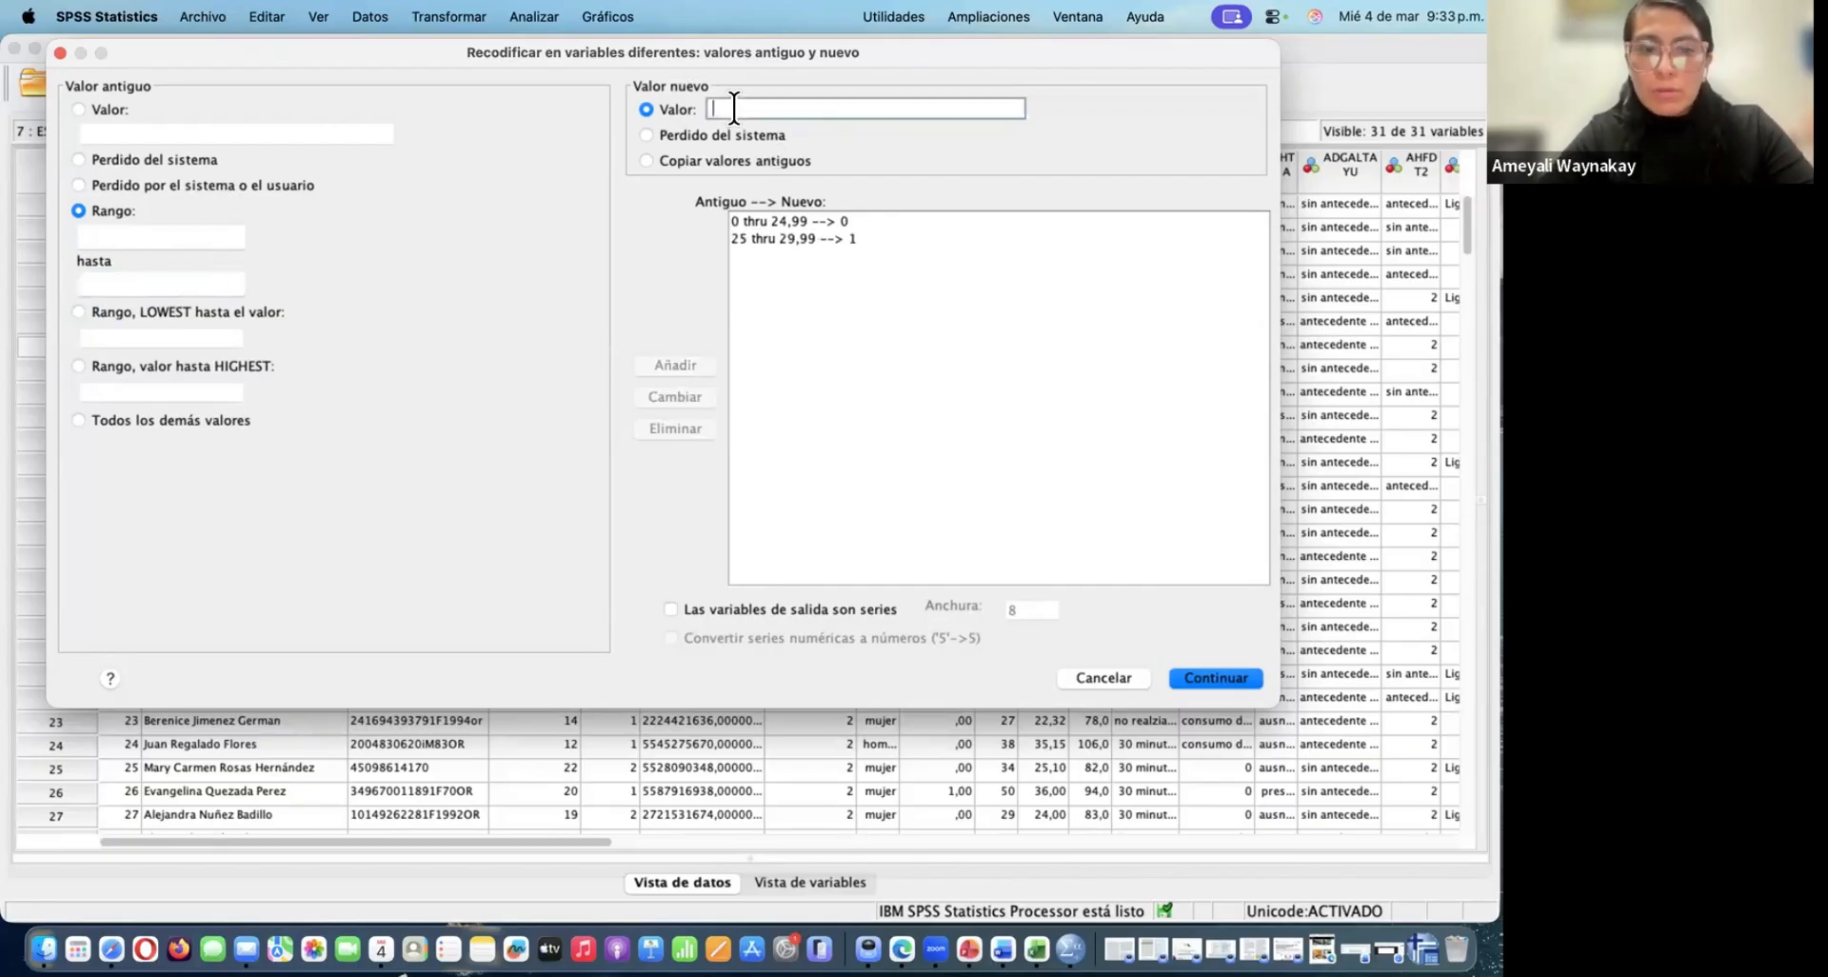
type("2")
left_click(82, 419)
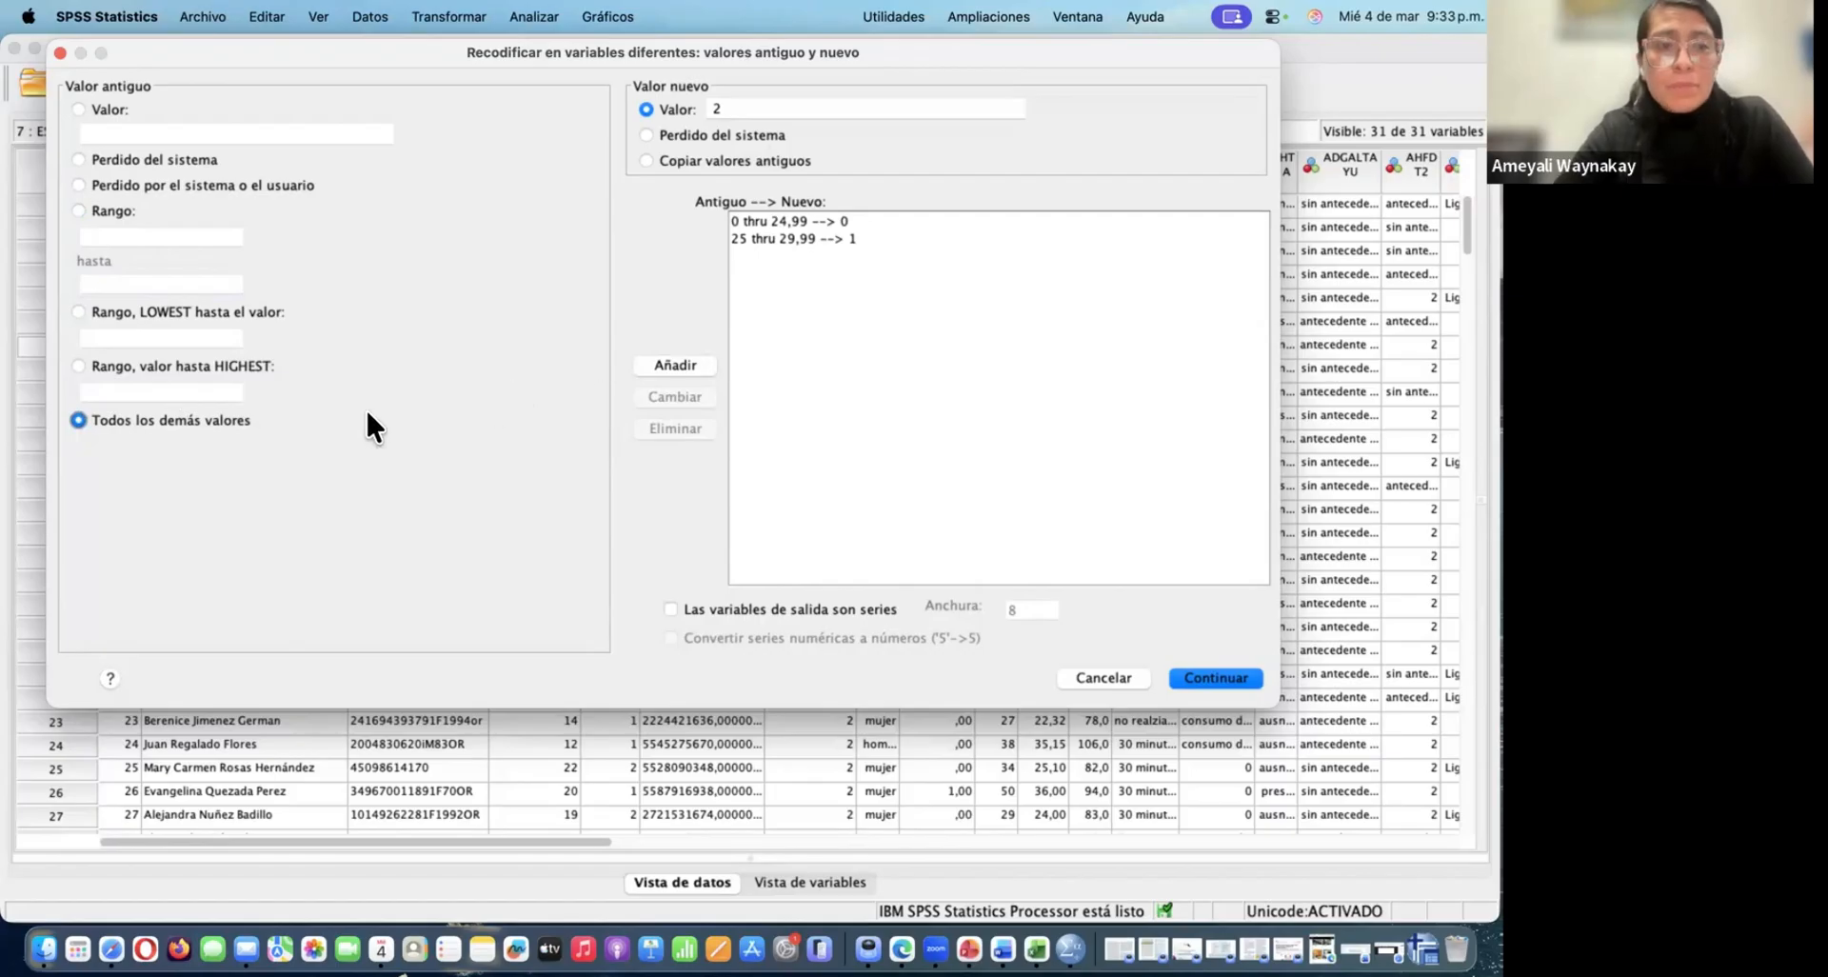
left_click(674, 366)
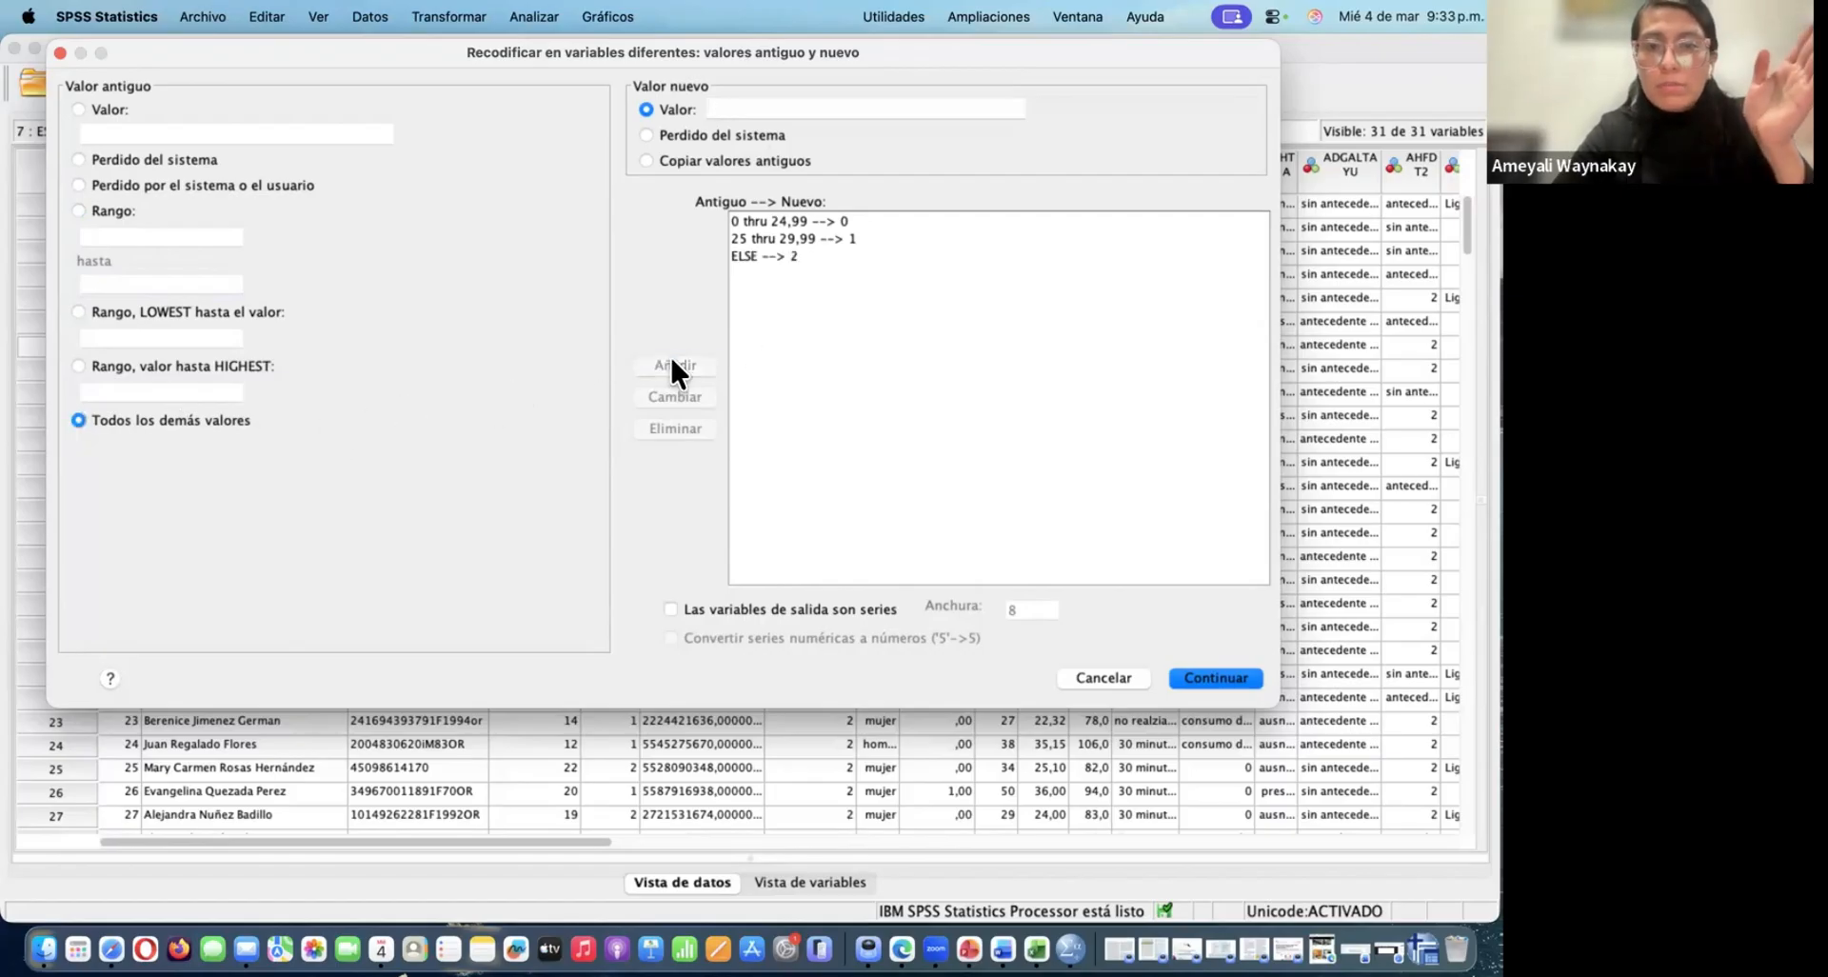
left_click(1213, 677)
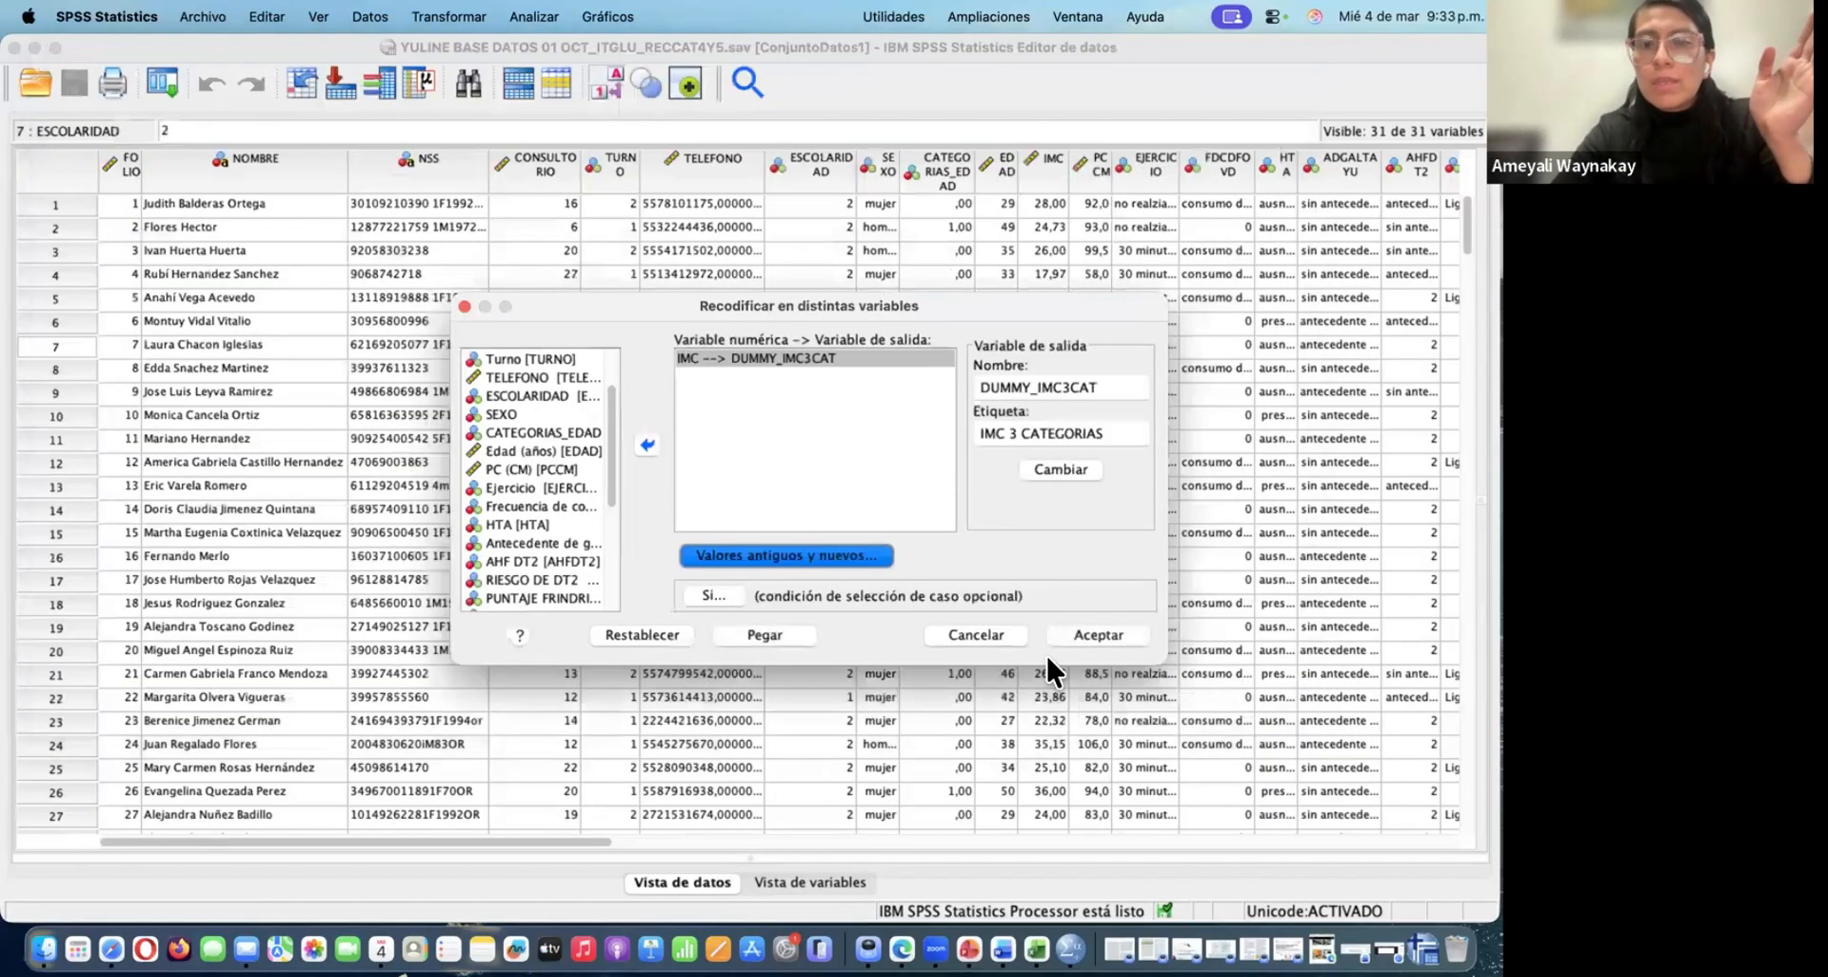
left_click(1076, 632)
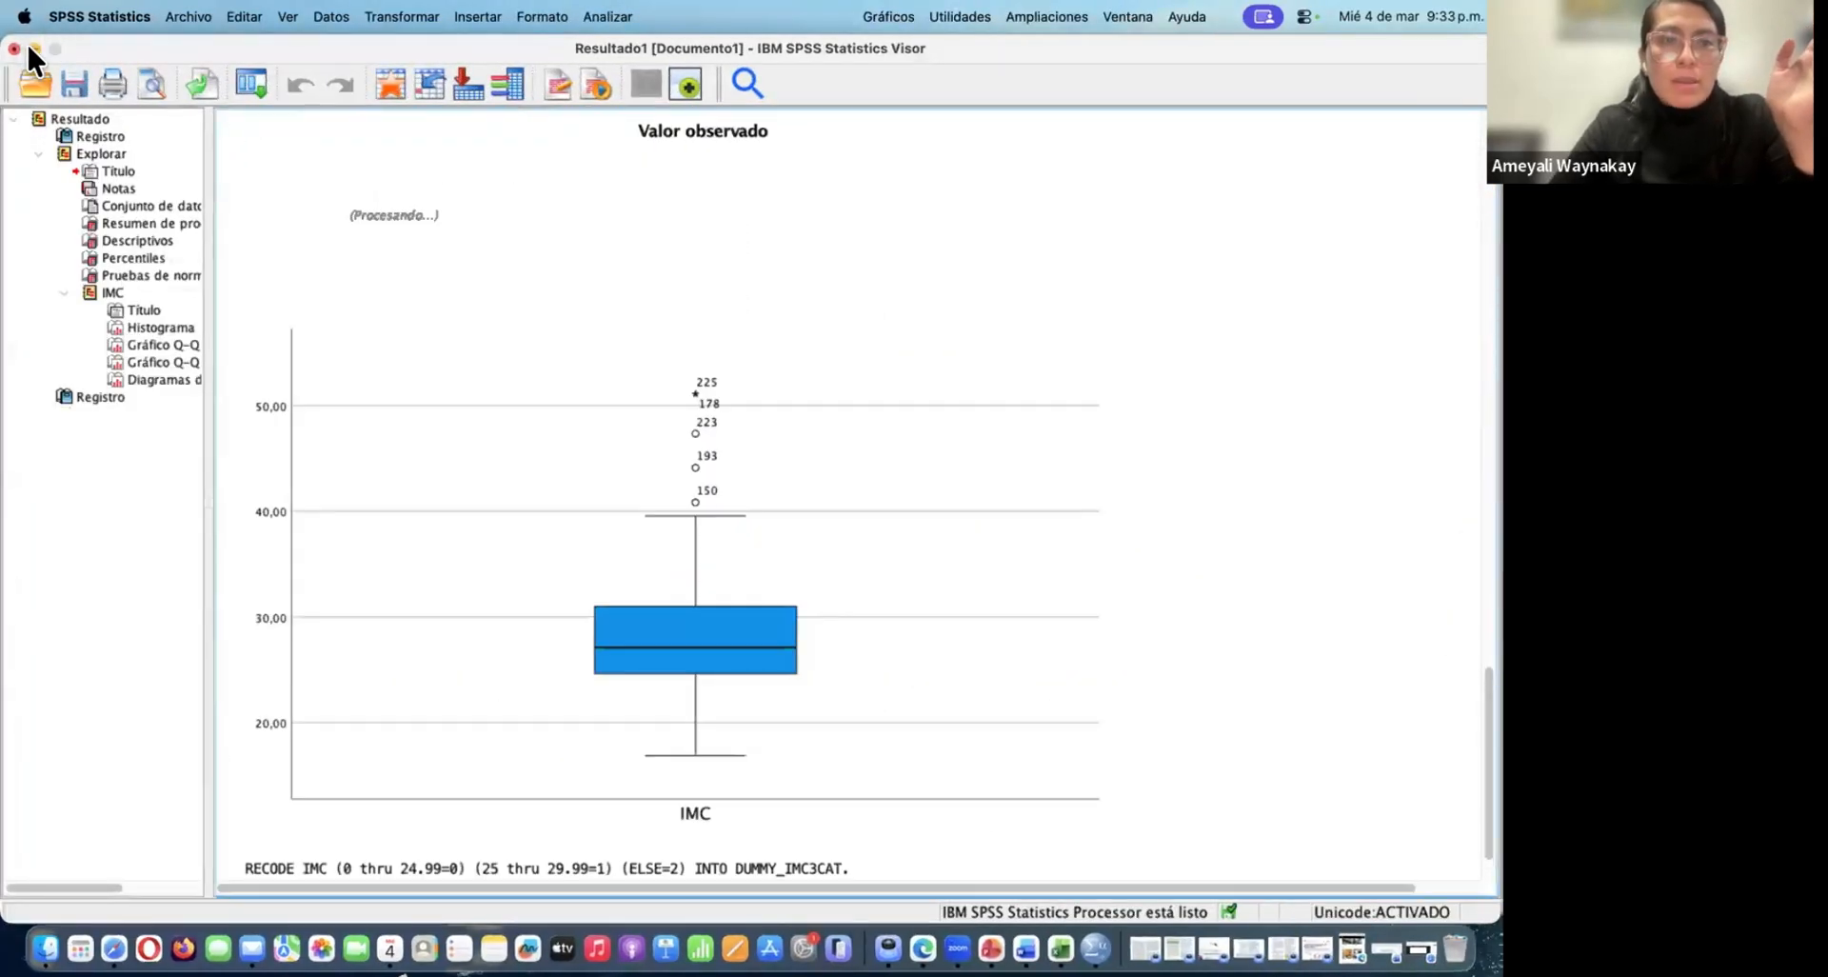
Return to the data editor and compare the DUMMY_IMC3CAT column with its neighbours, toggling value labels off and on
left_click(34, 47)
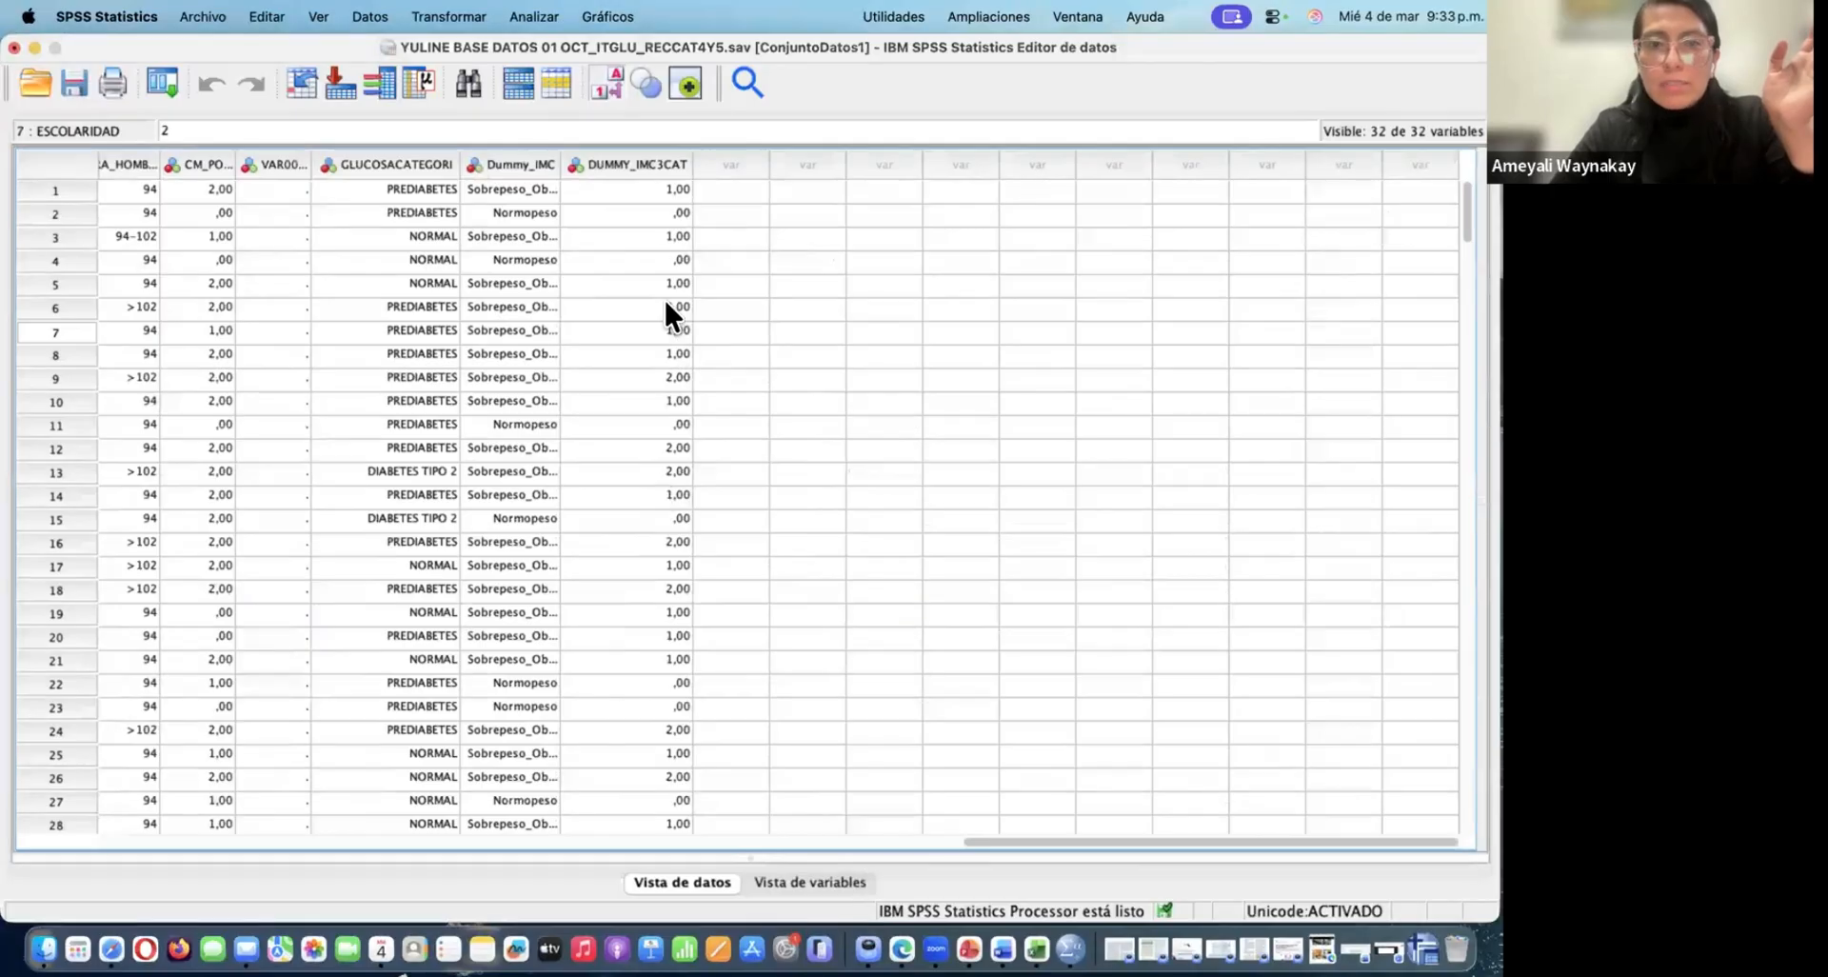
left_click(603, 76)
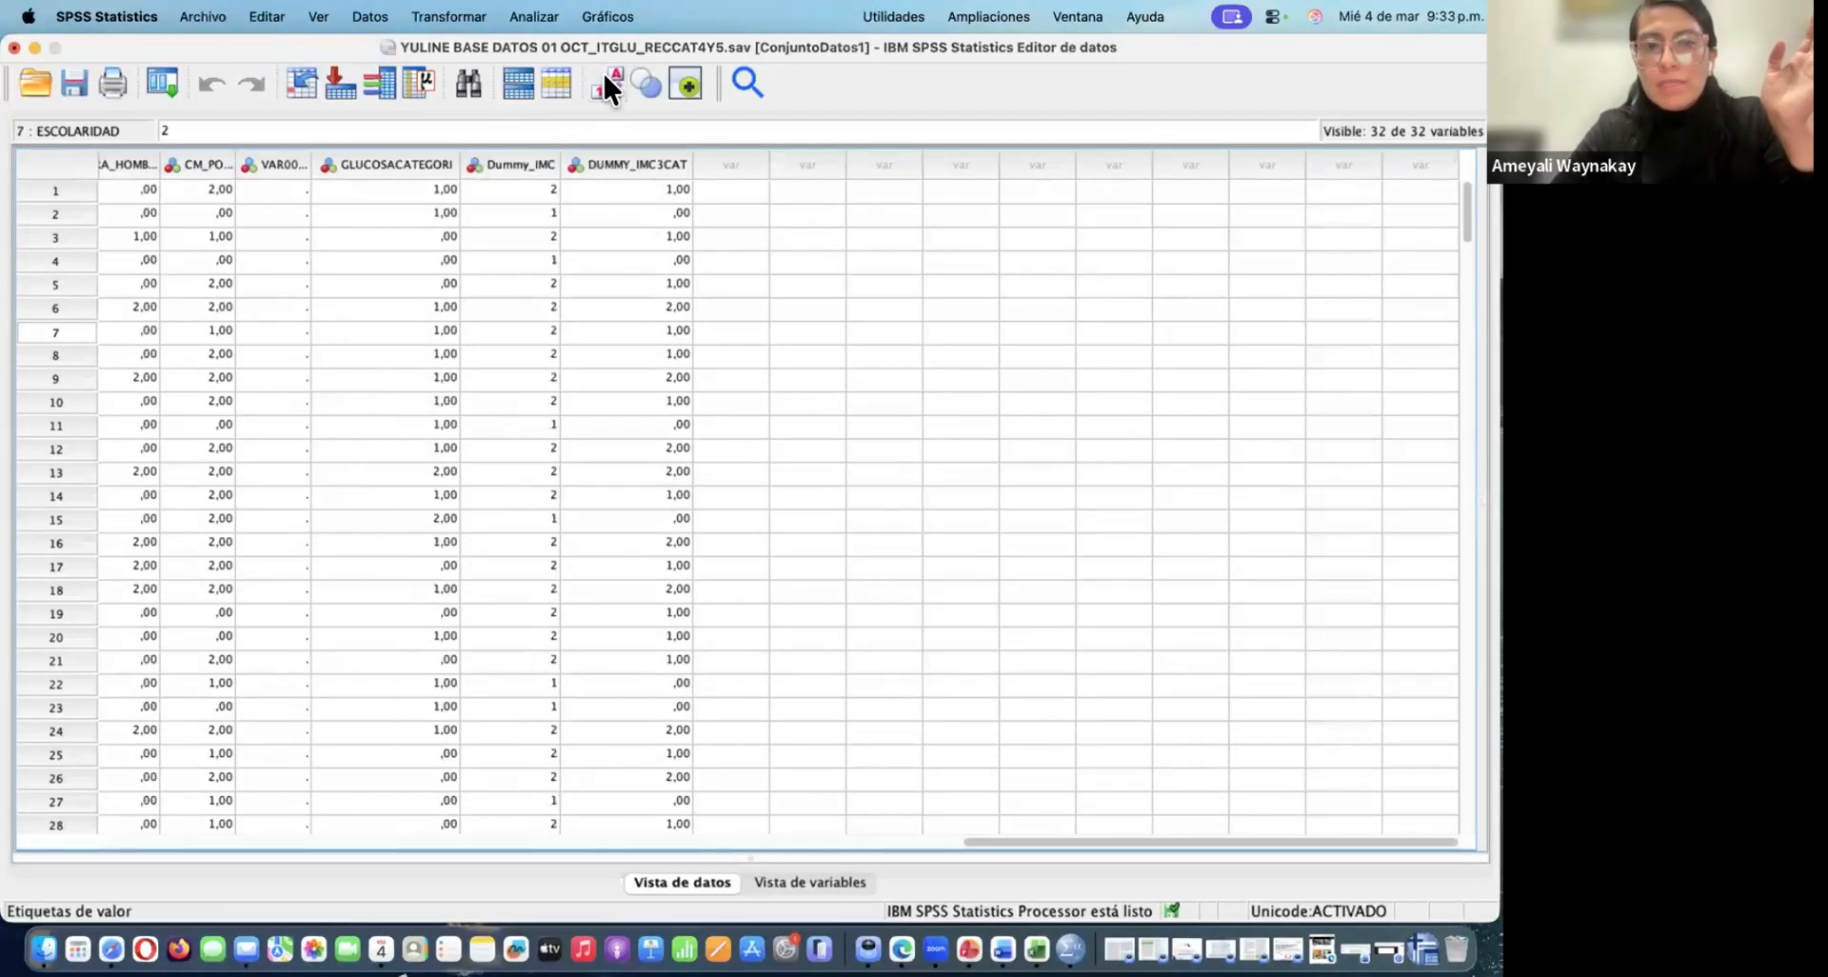
left_click(604, 76)
left_click(603, 76)
left_click(604, 77)
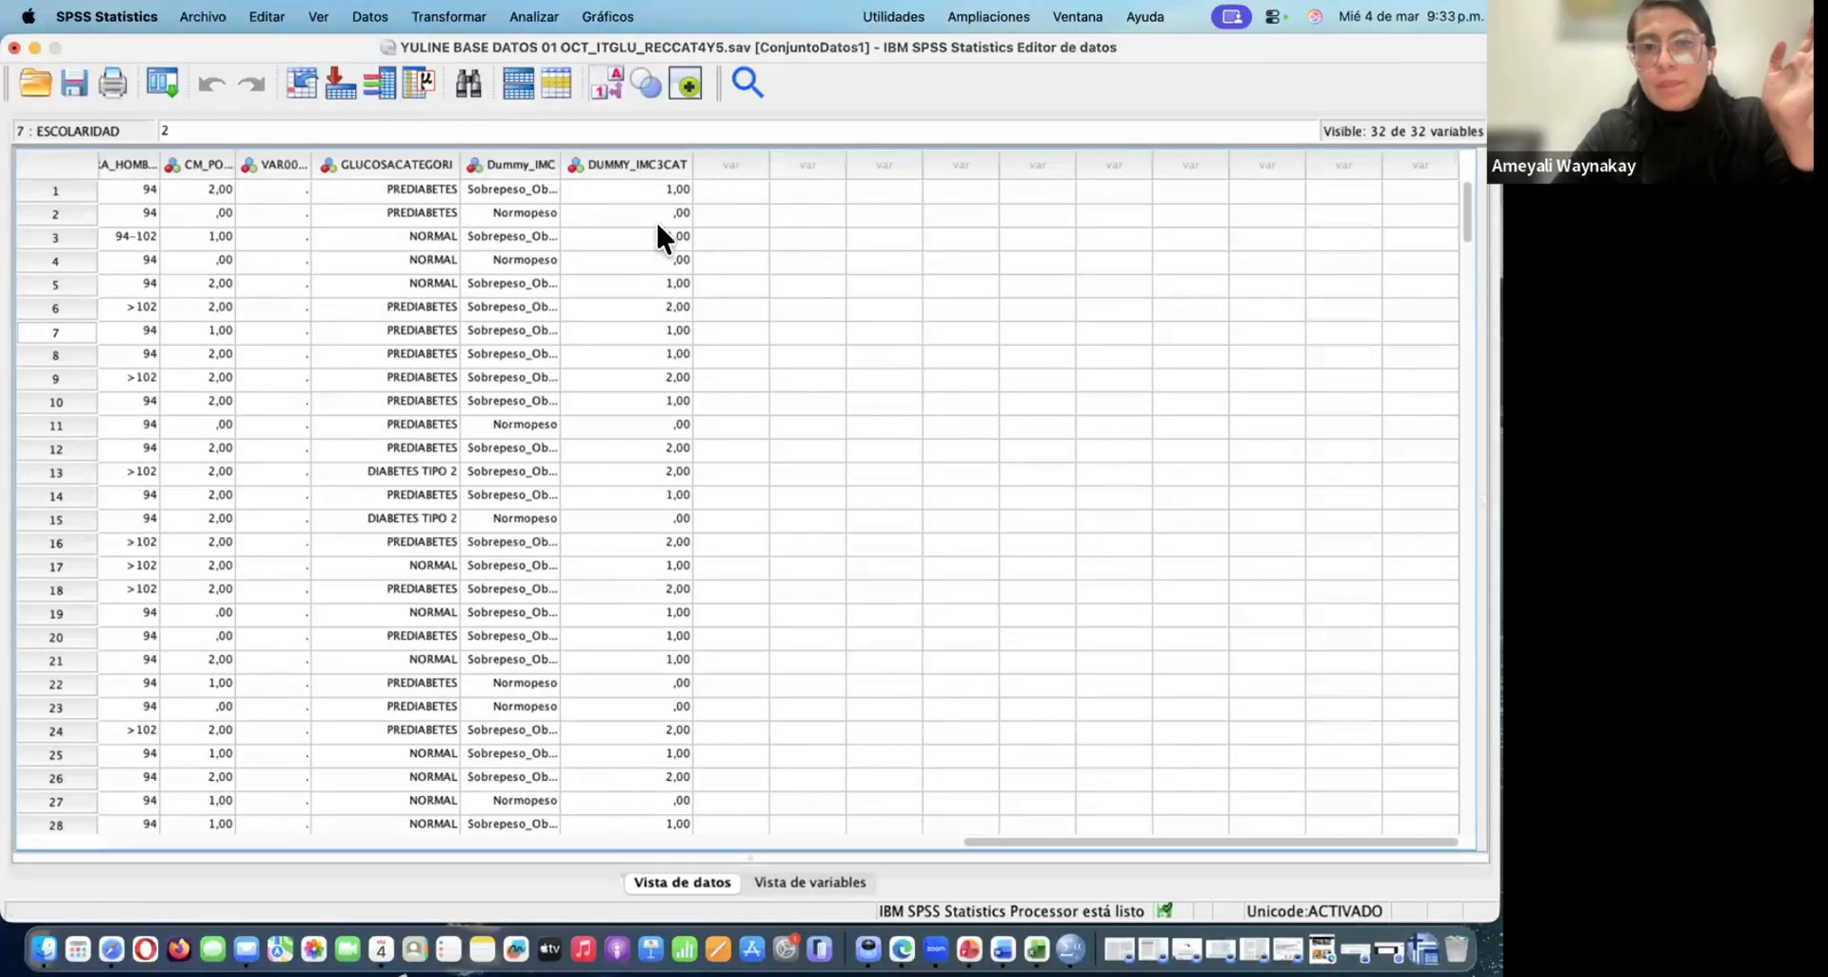
Find DUMMY_IMC3CAT in the variable view, view its value labels dialog and close it without adding any
left_click(810, 881)
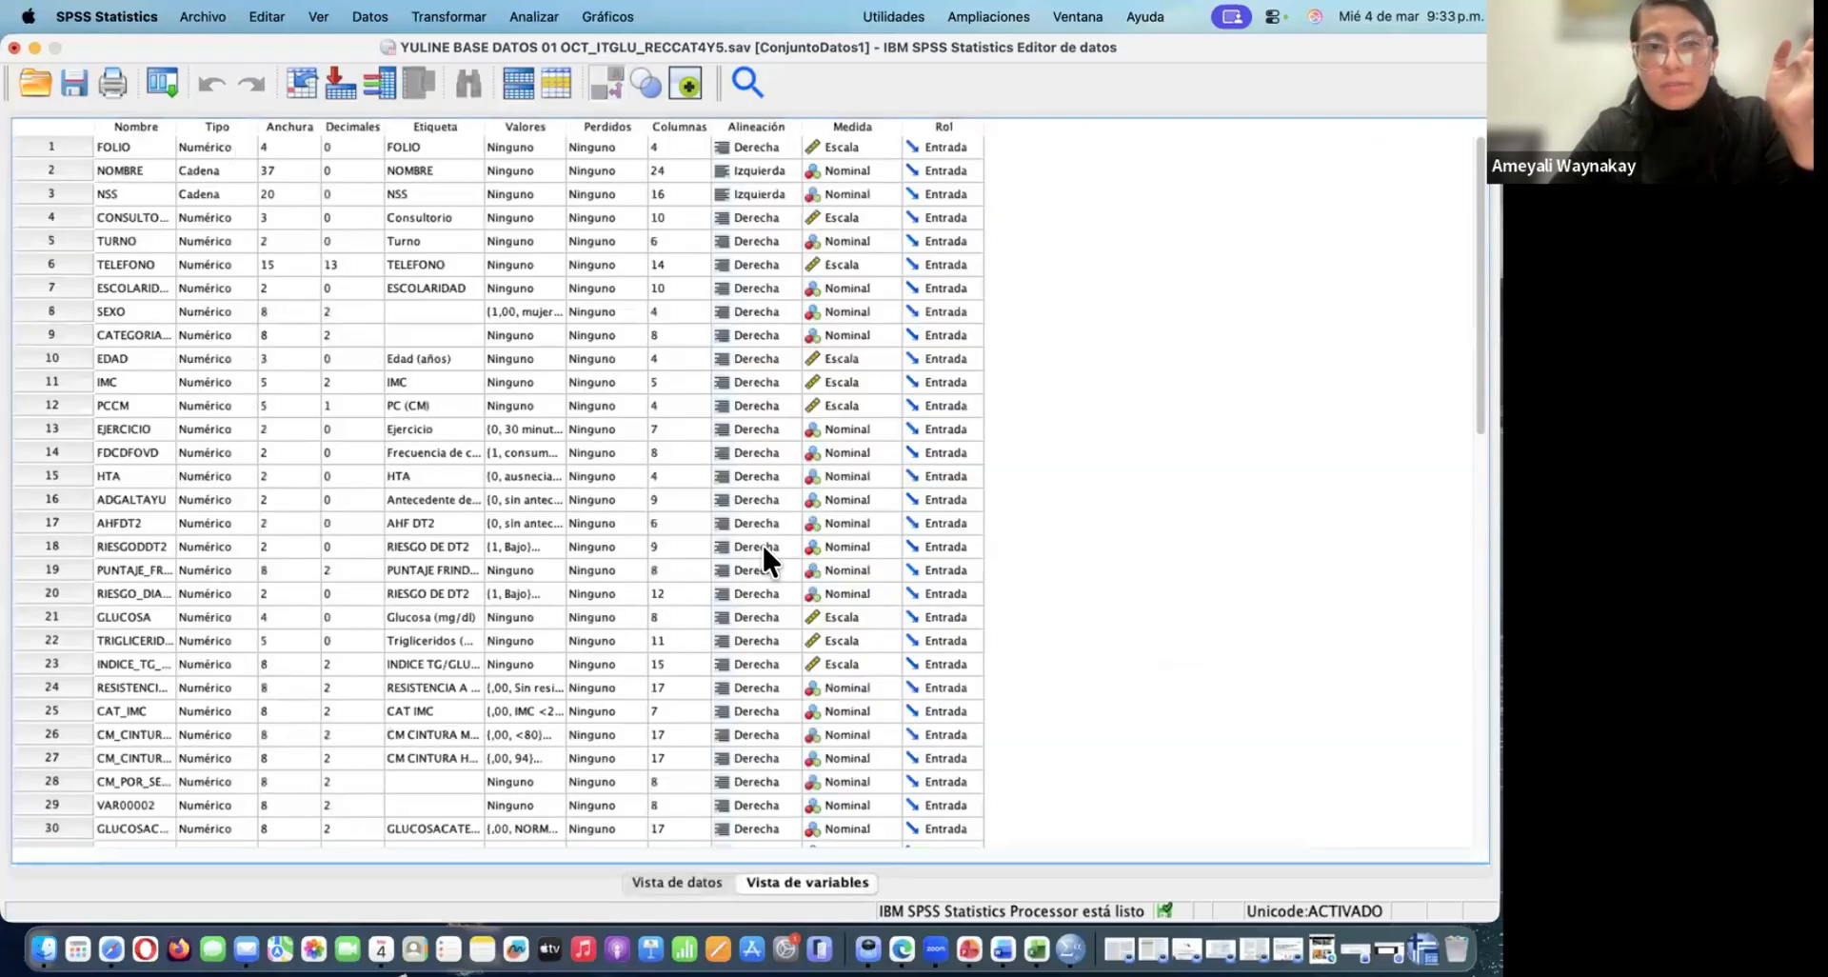
scroll(434, 568, "down", 10)
scroll(434, 568, "up", 8)
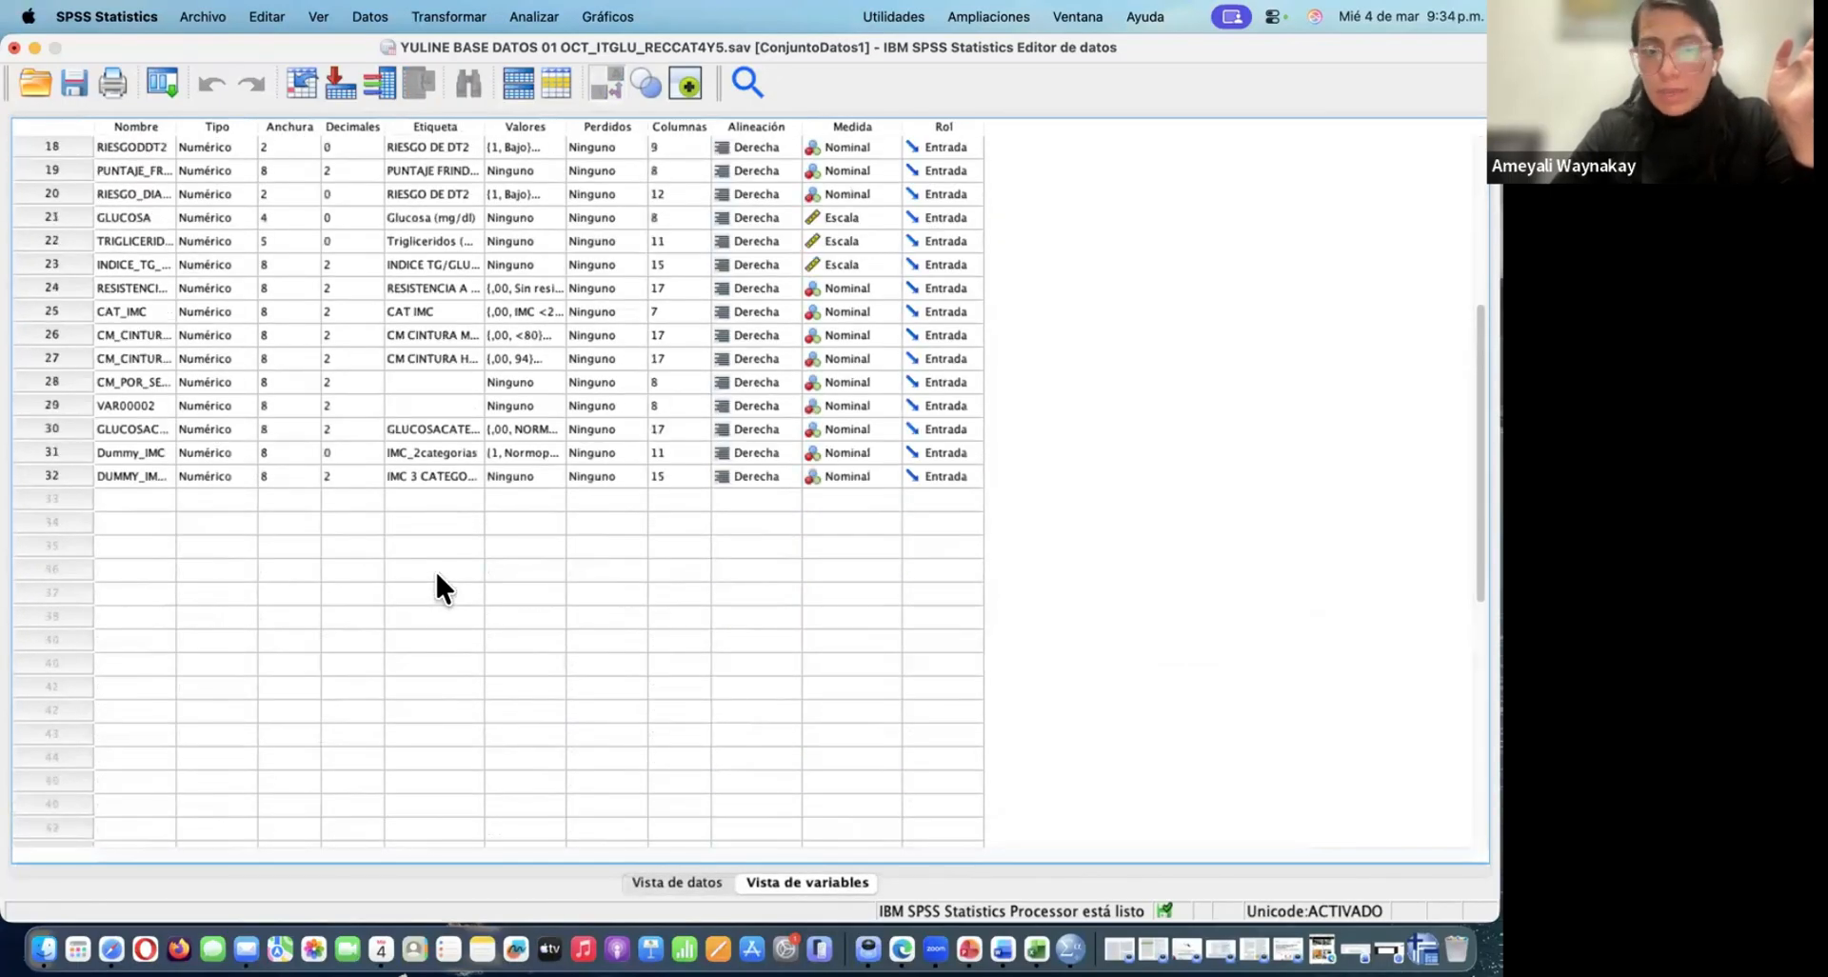
left_click(557, 476)
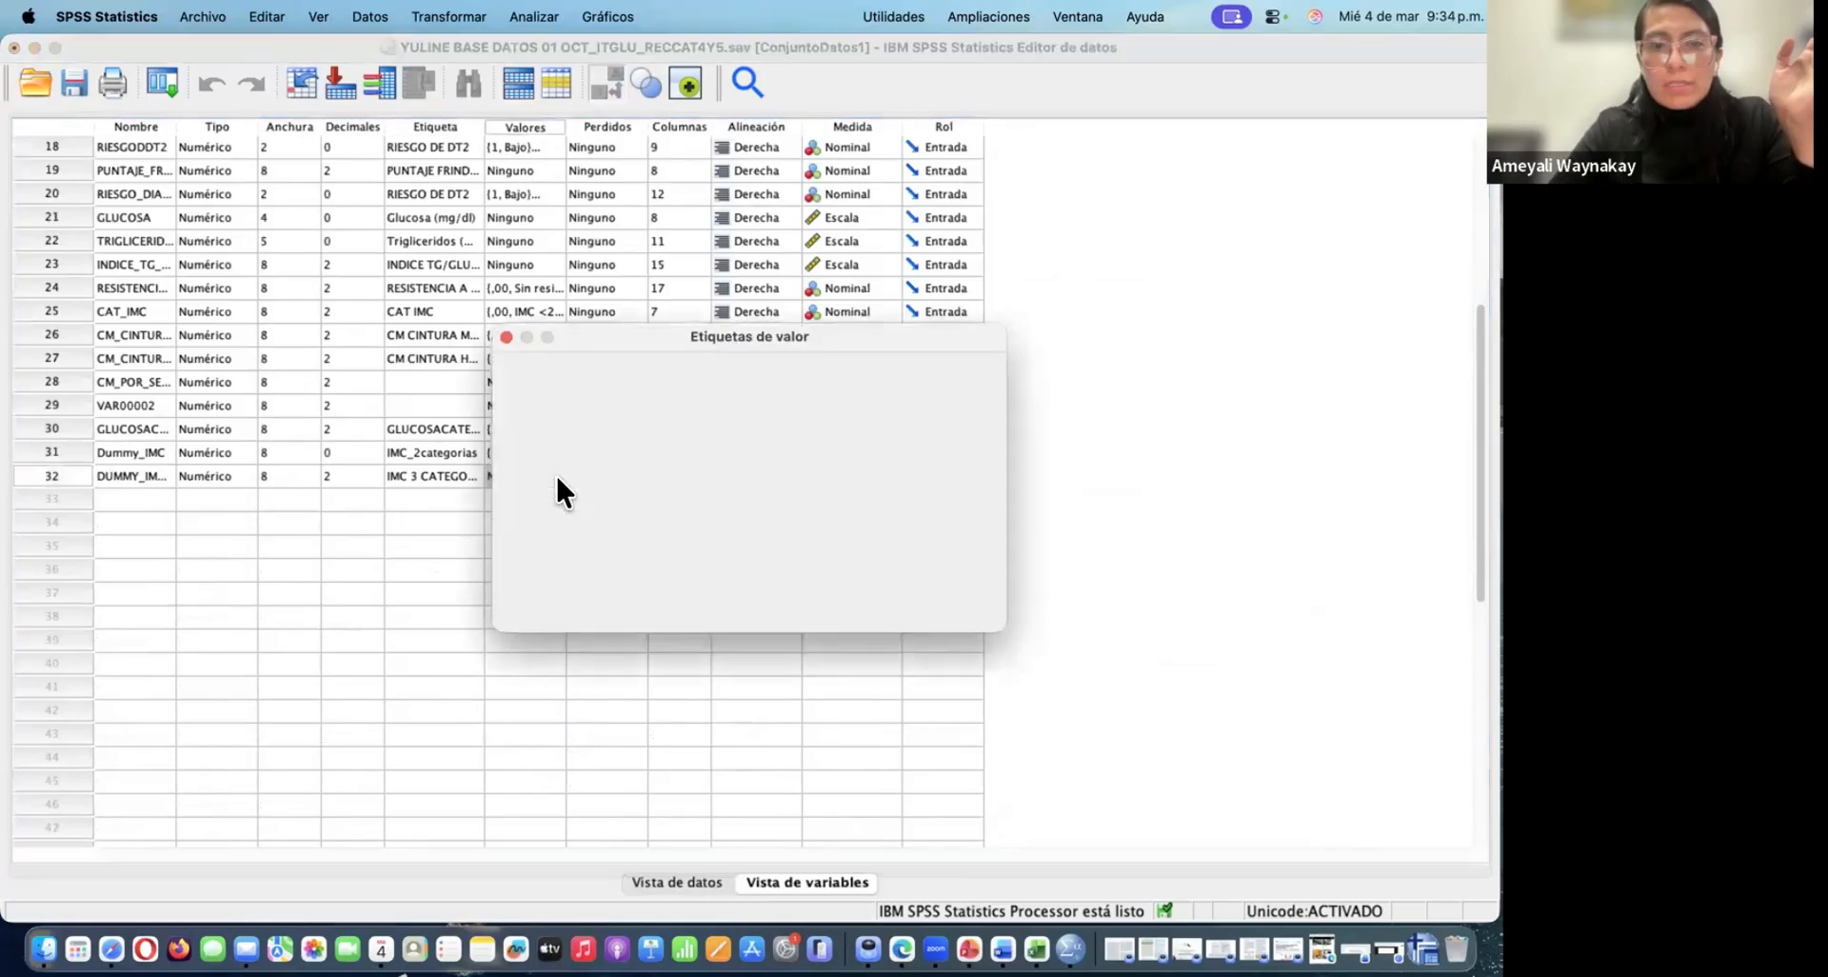
left_click(505, 336)
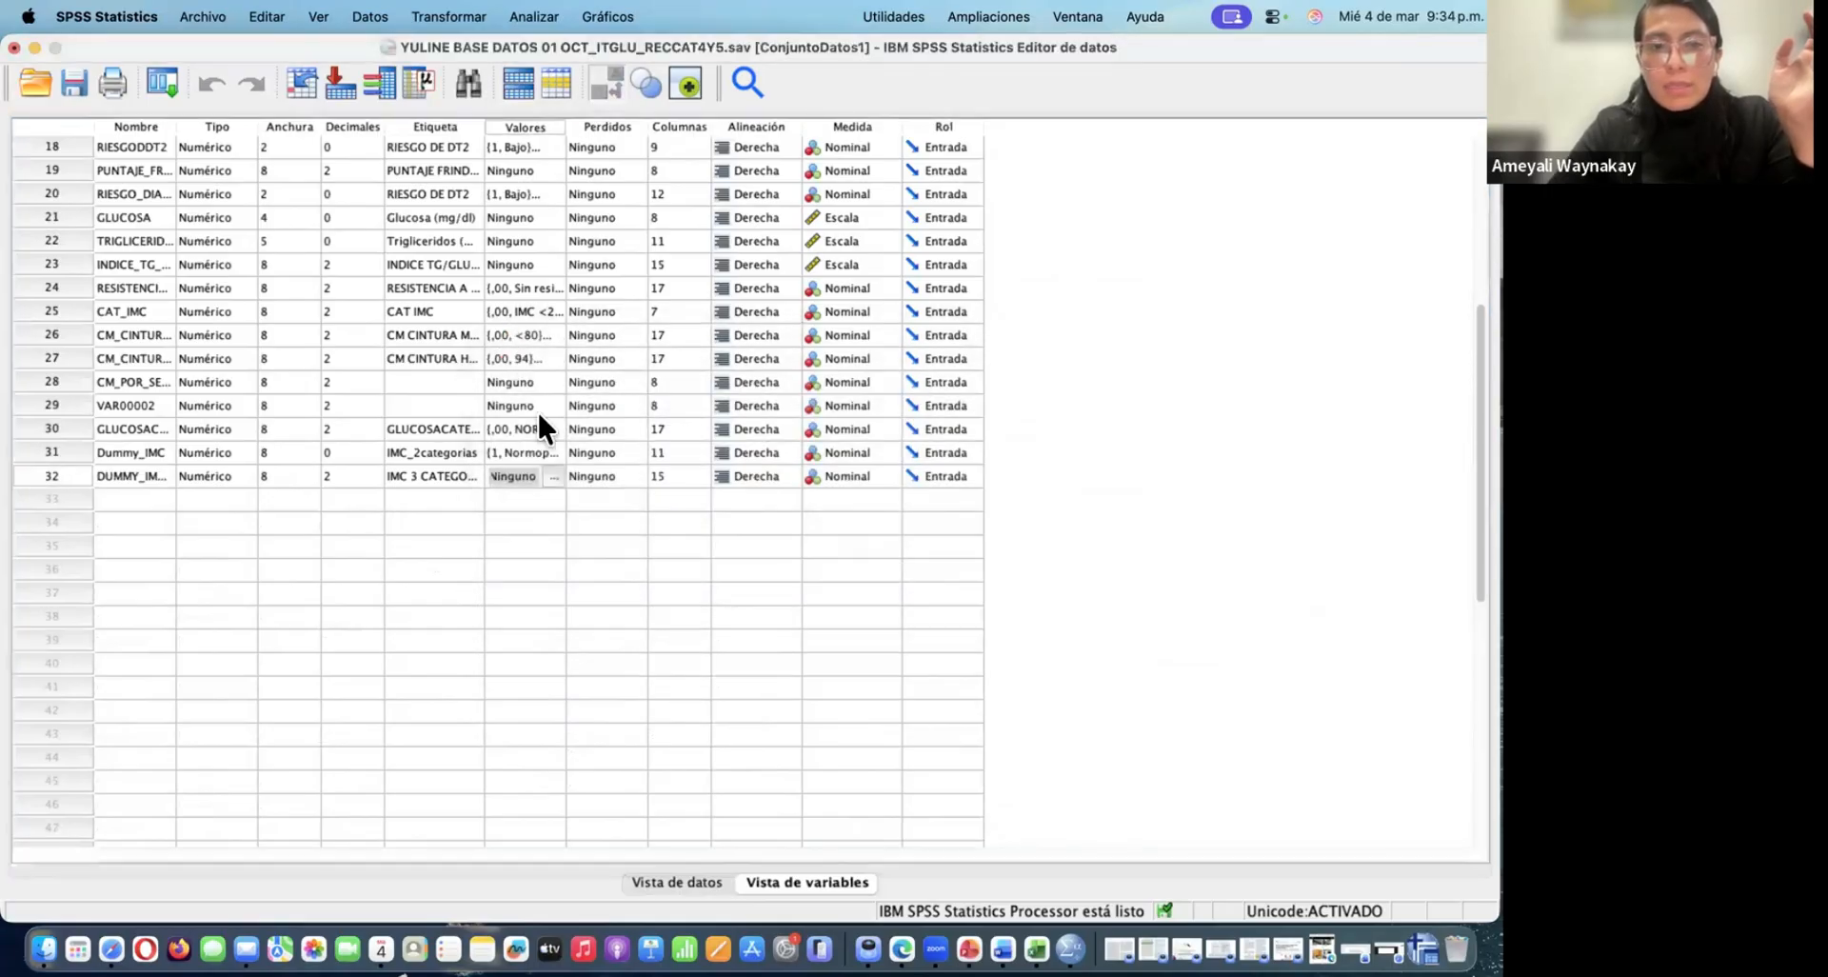
Open the value labels of DUMMY_IMC3CAT and add the label "normopeso" for value 0
double_click(539, 534)
left_click(506, 337)
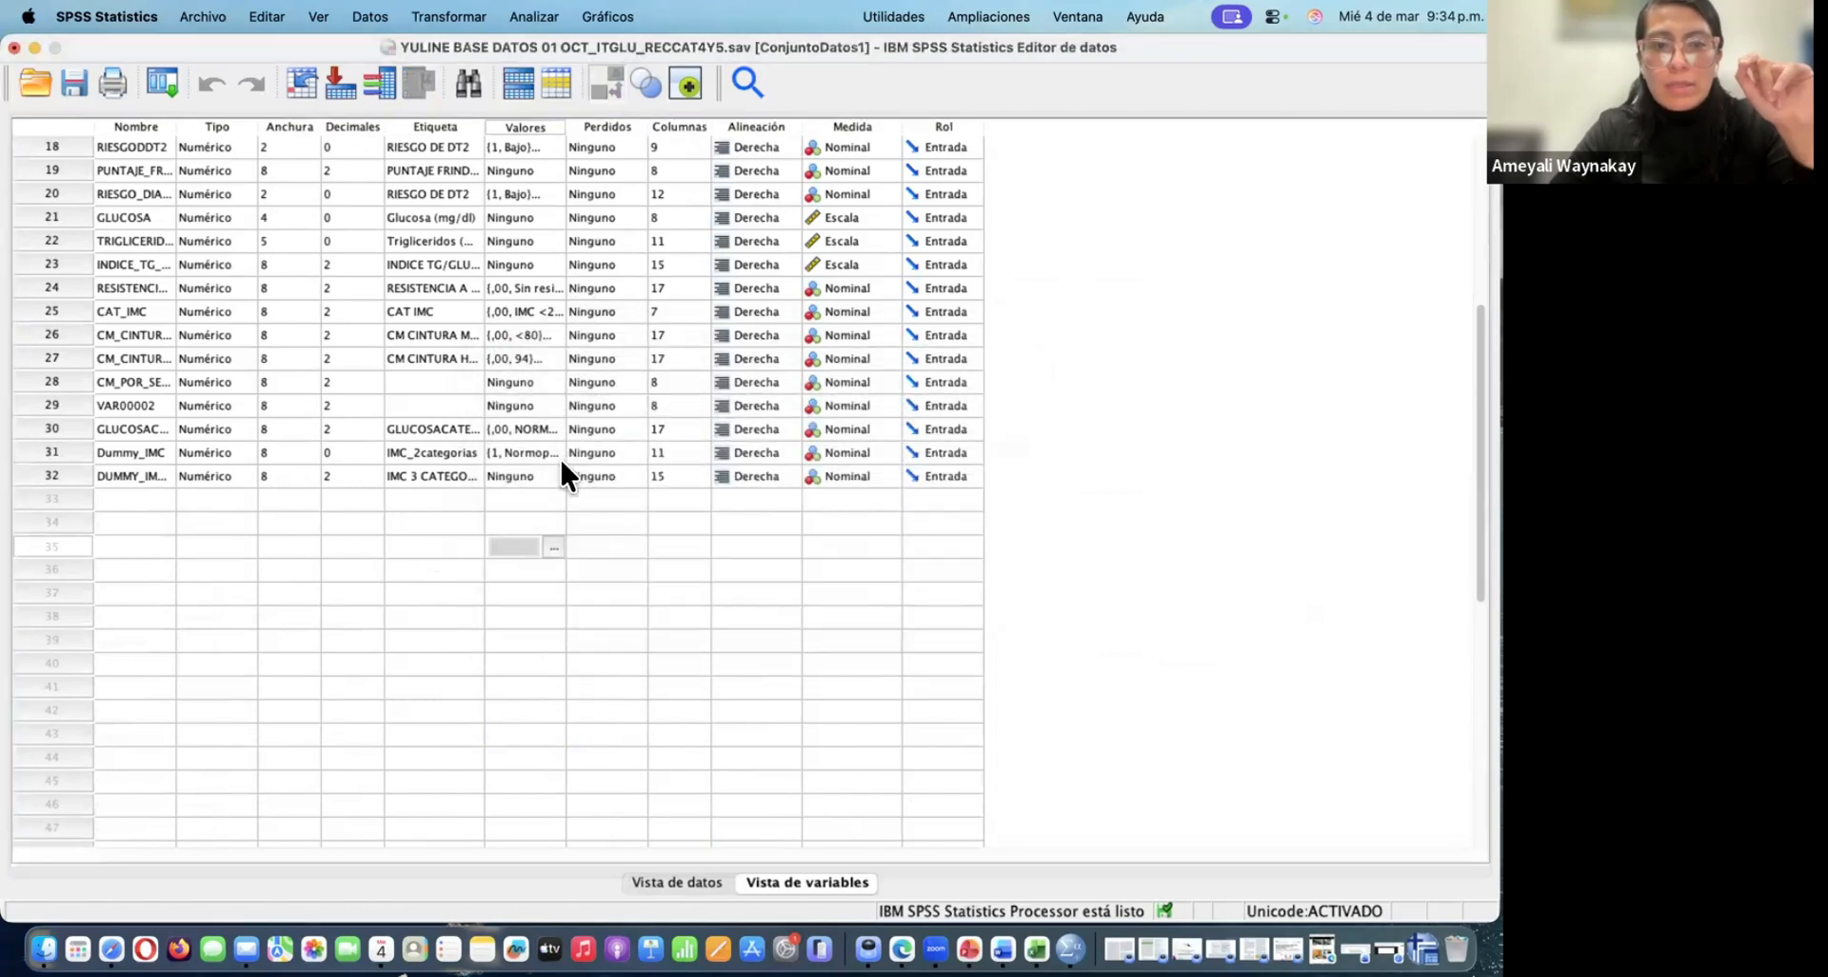
double_click(555, 478)
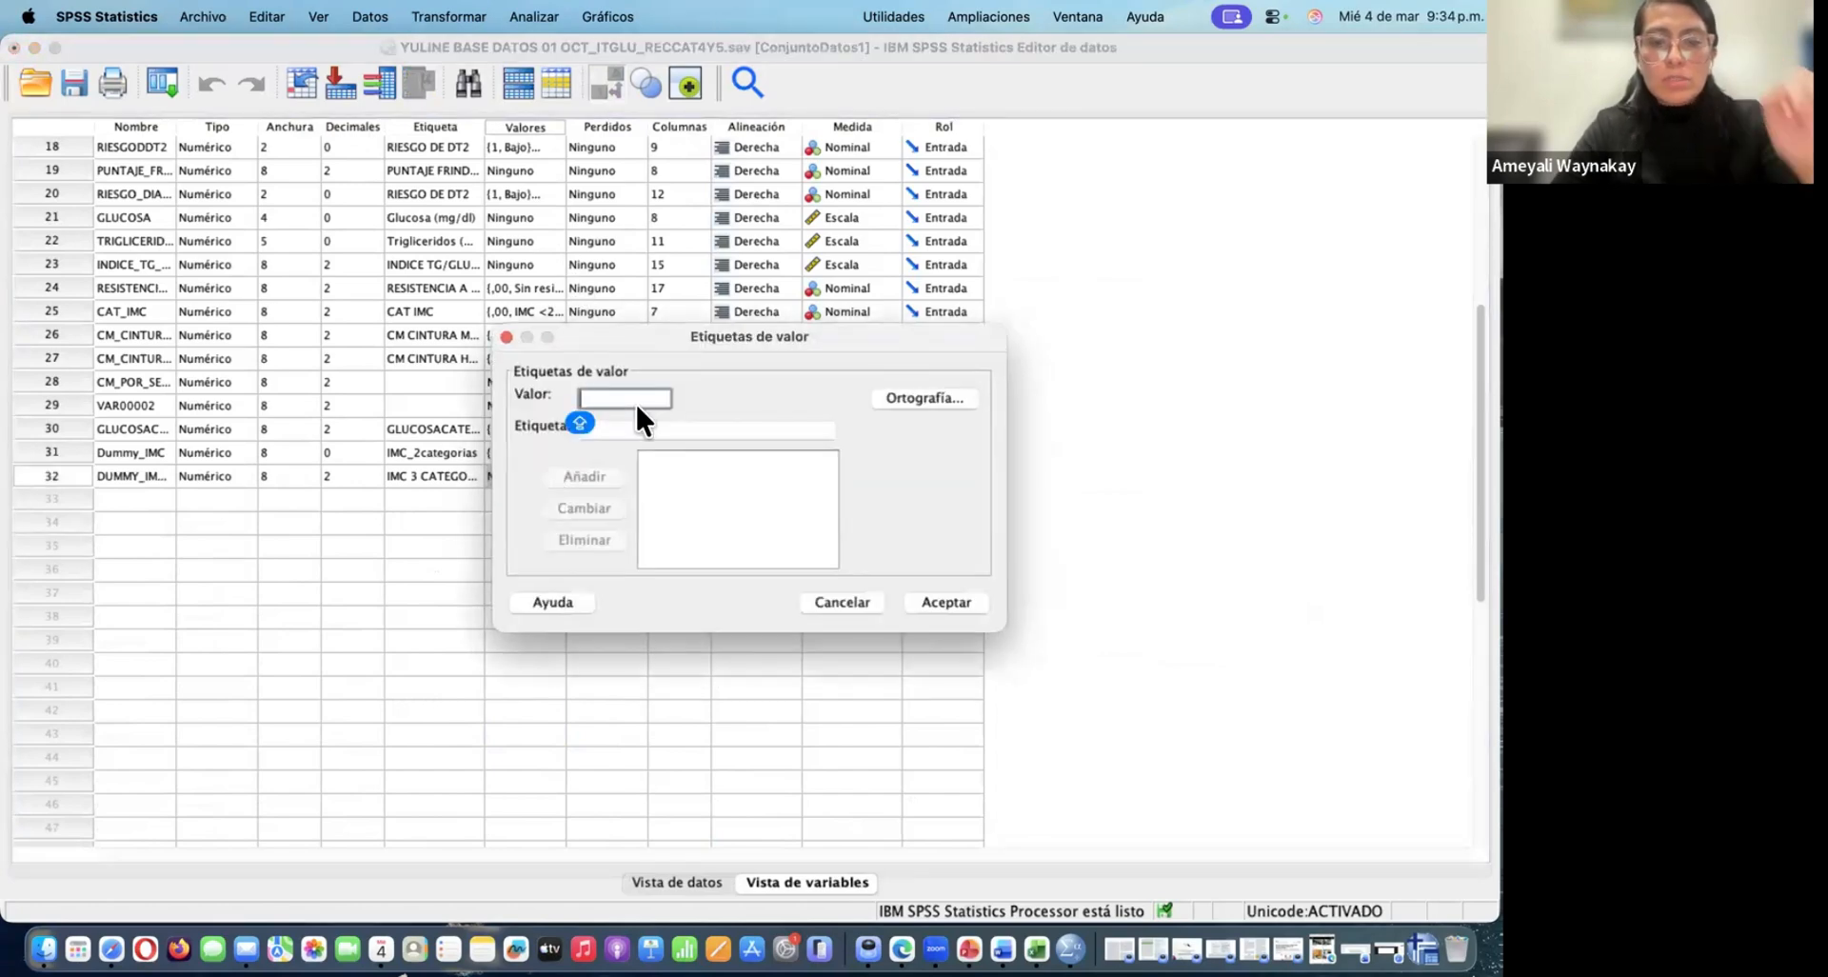
type("0")
left_click(634, 430)
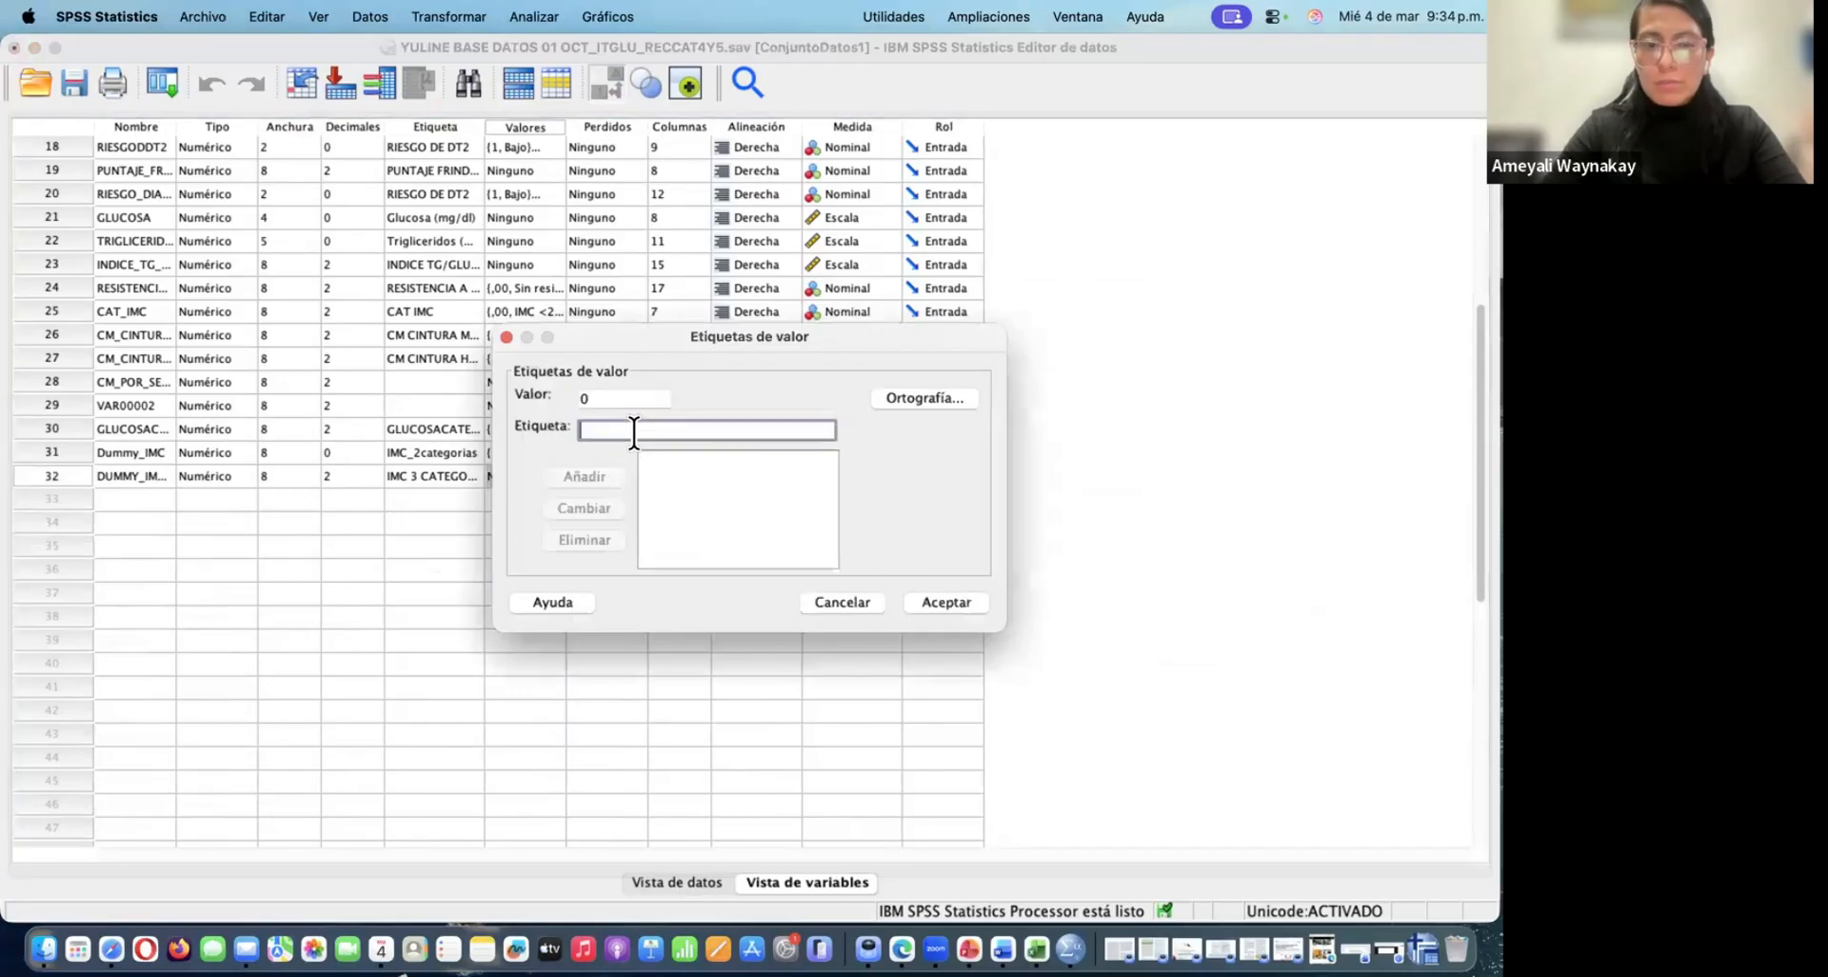
type("NOR")
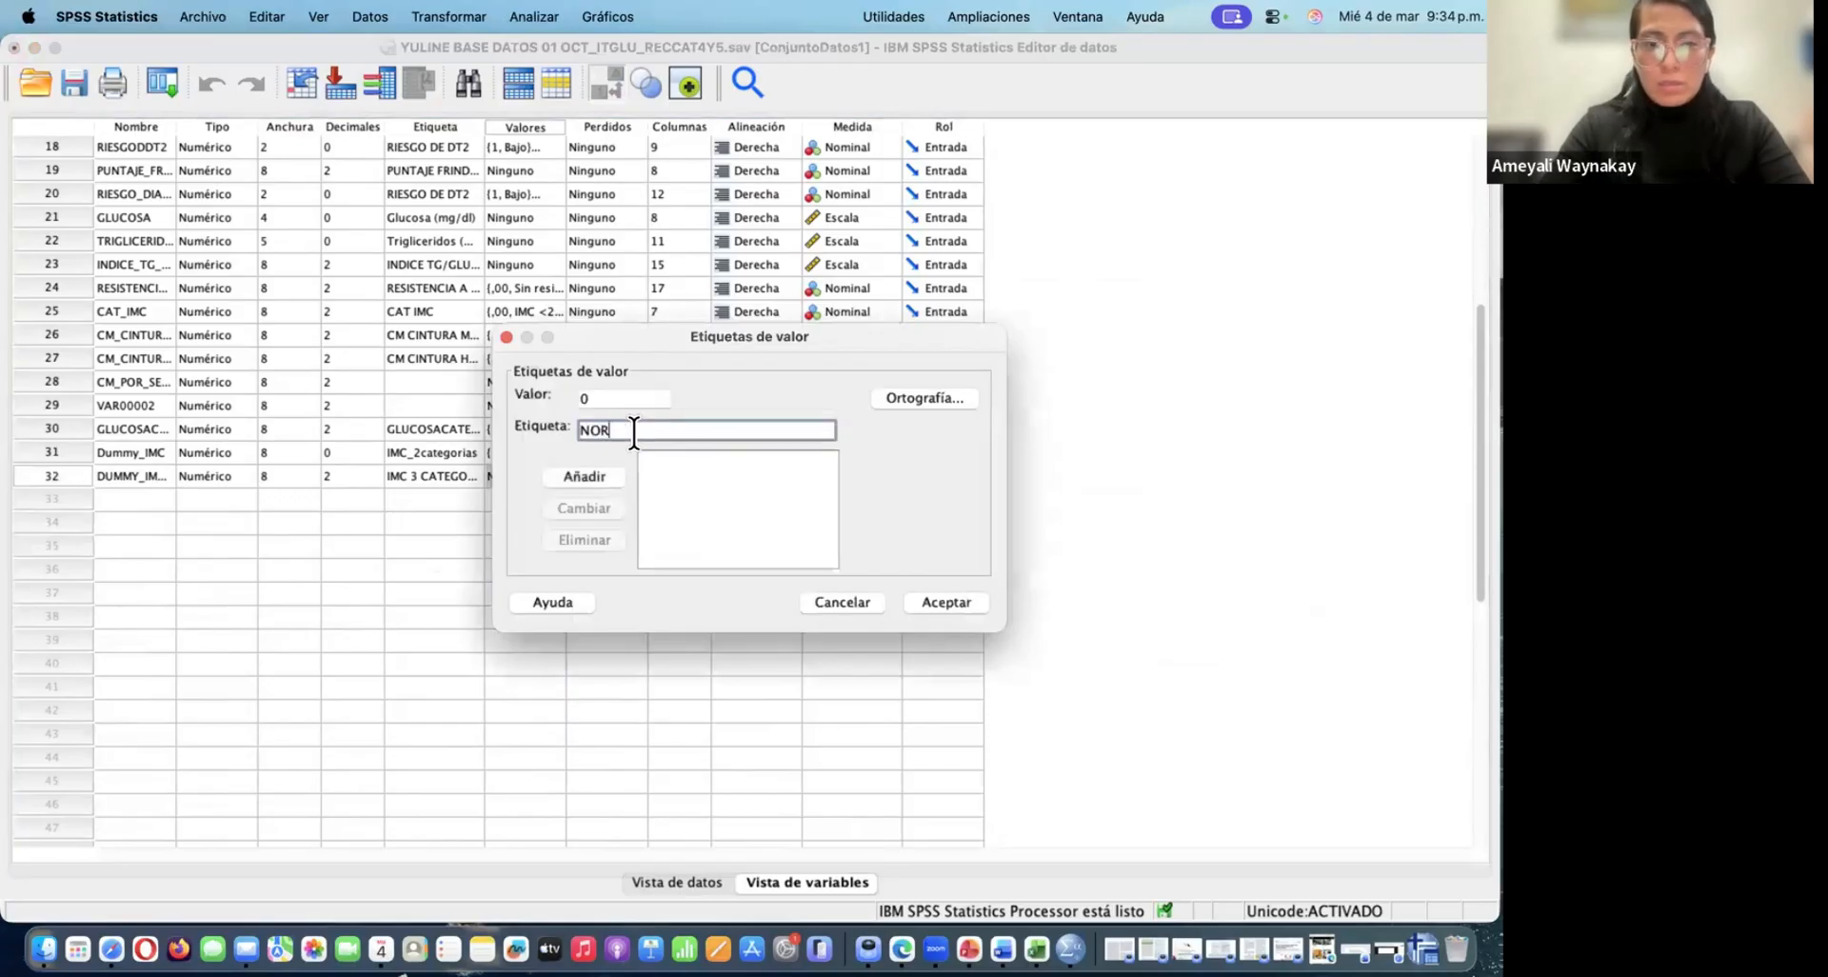
key("BackSpace")
key("BackSpace")
key("BackSpace")
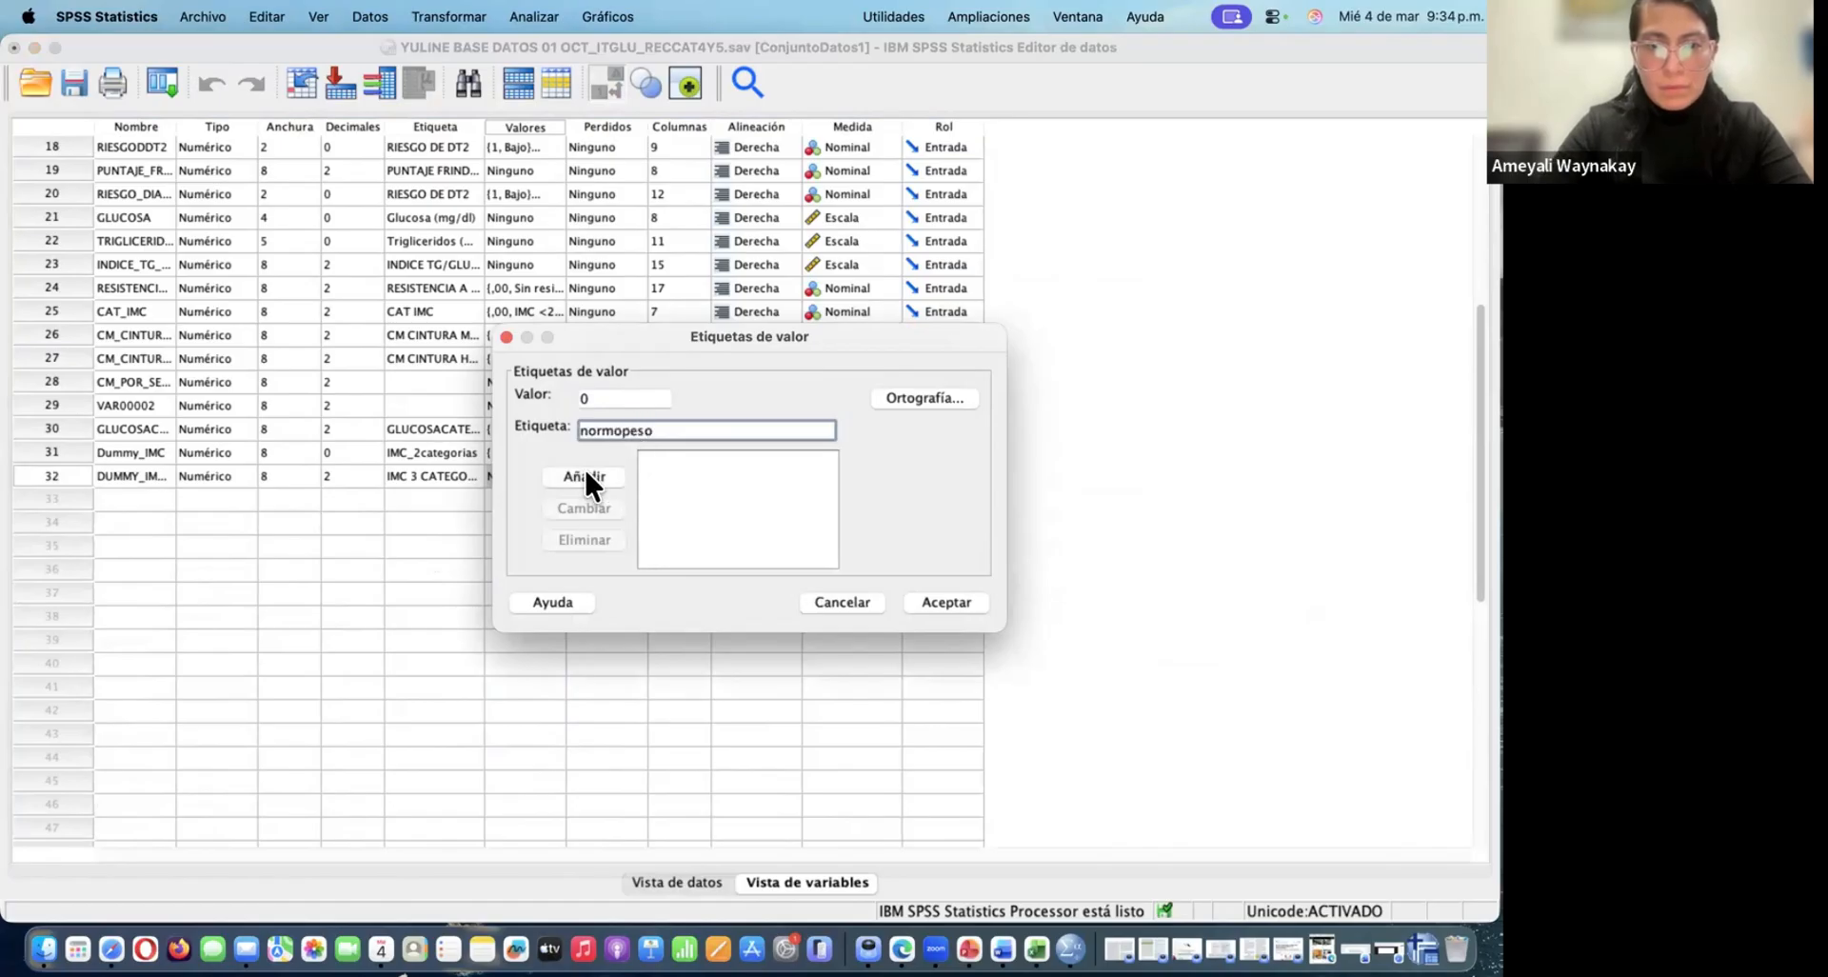
left_click(587, 475)
Add the value label "sobrepeso" for value 1
type("1")
left_click(601, 431)
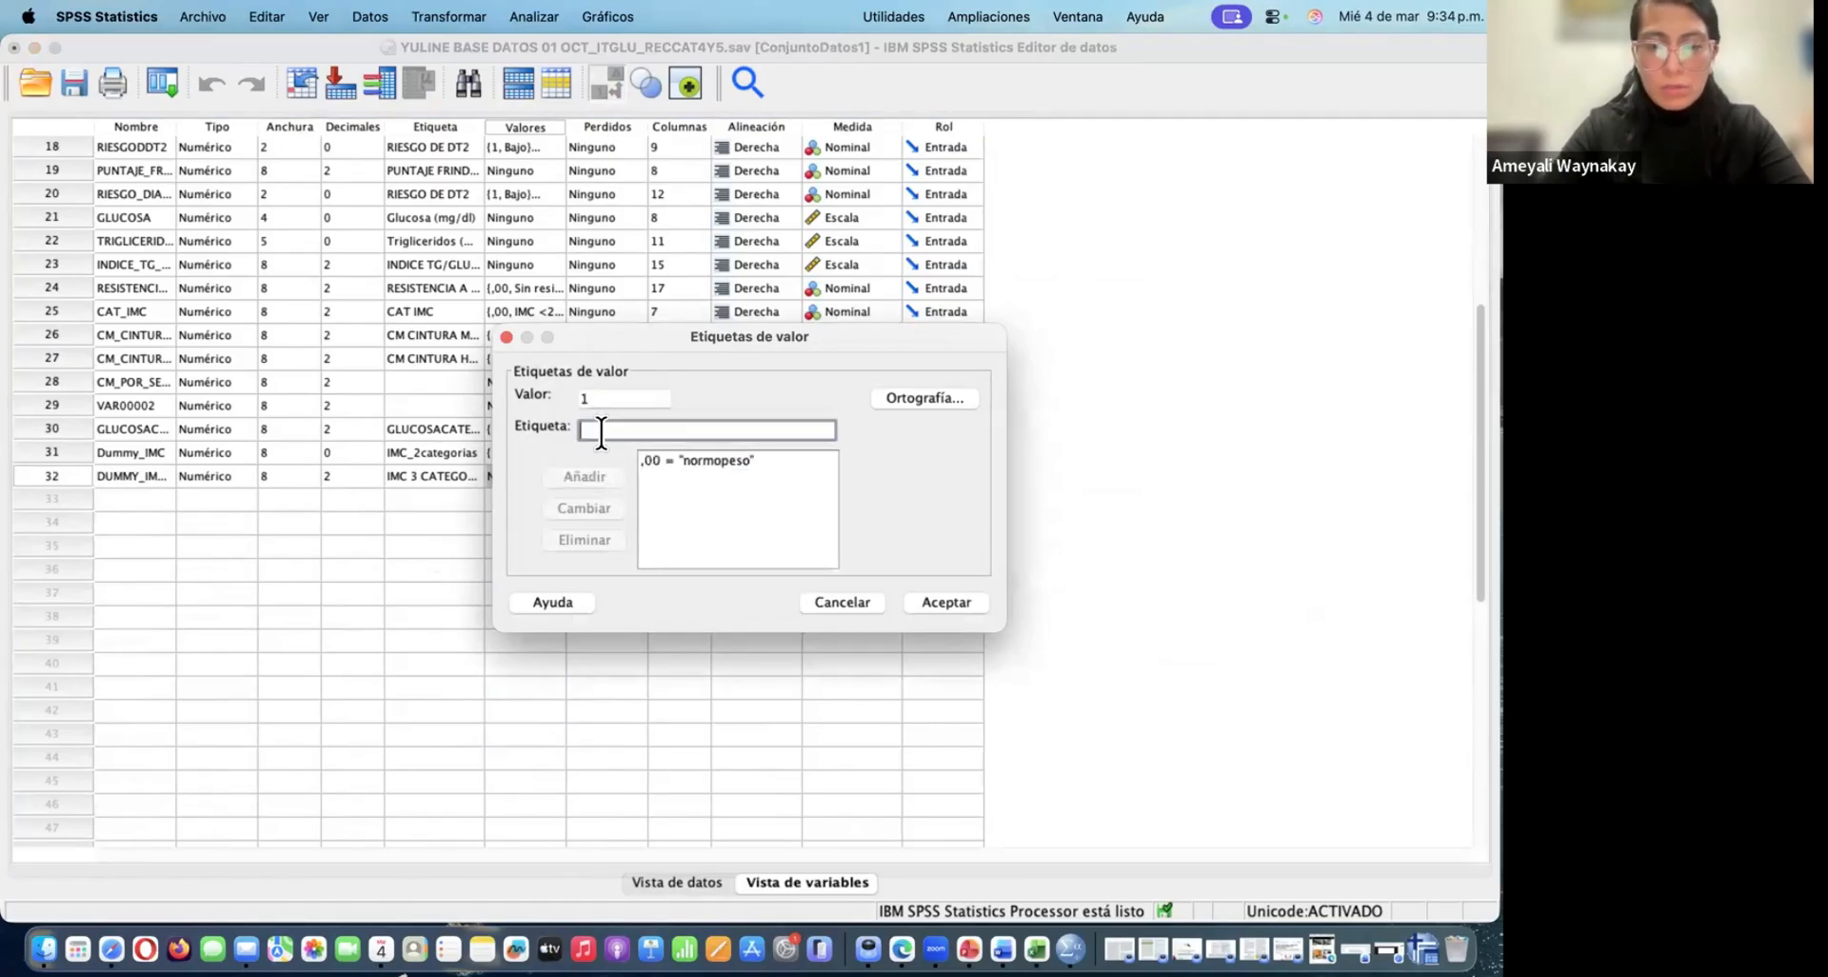
type("sobre")
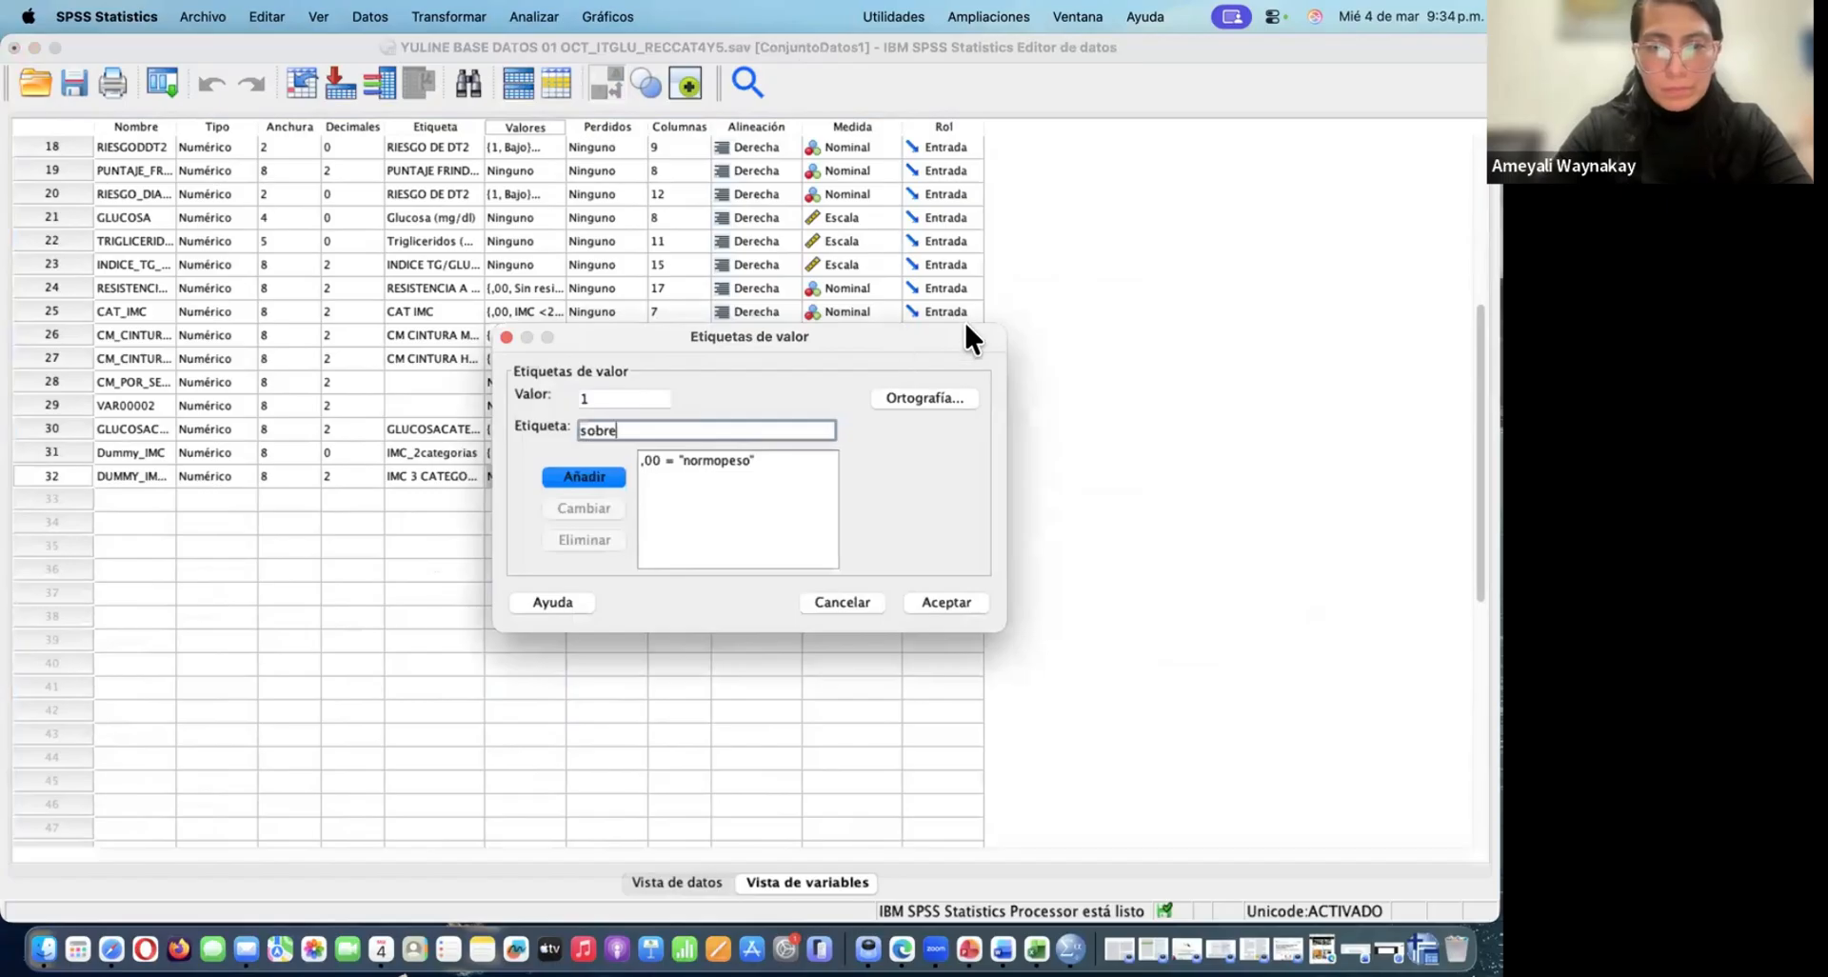
type("peso")
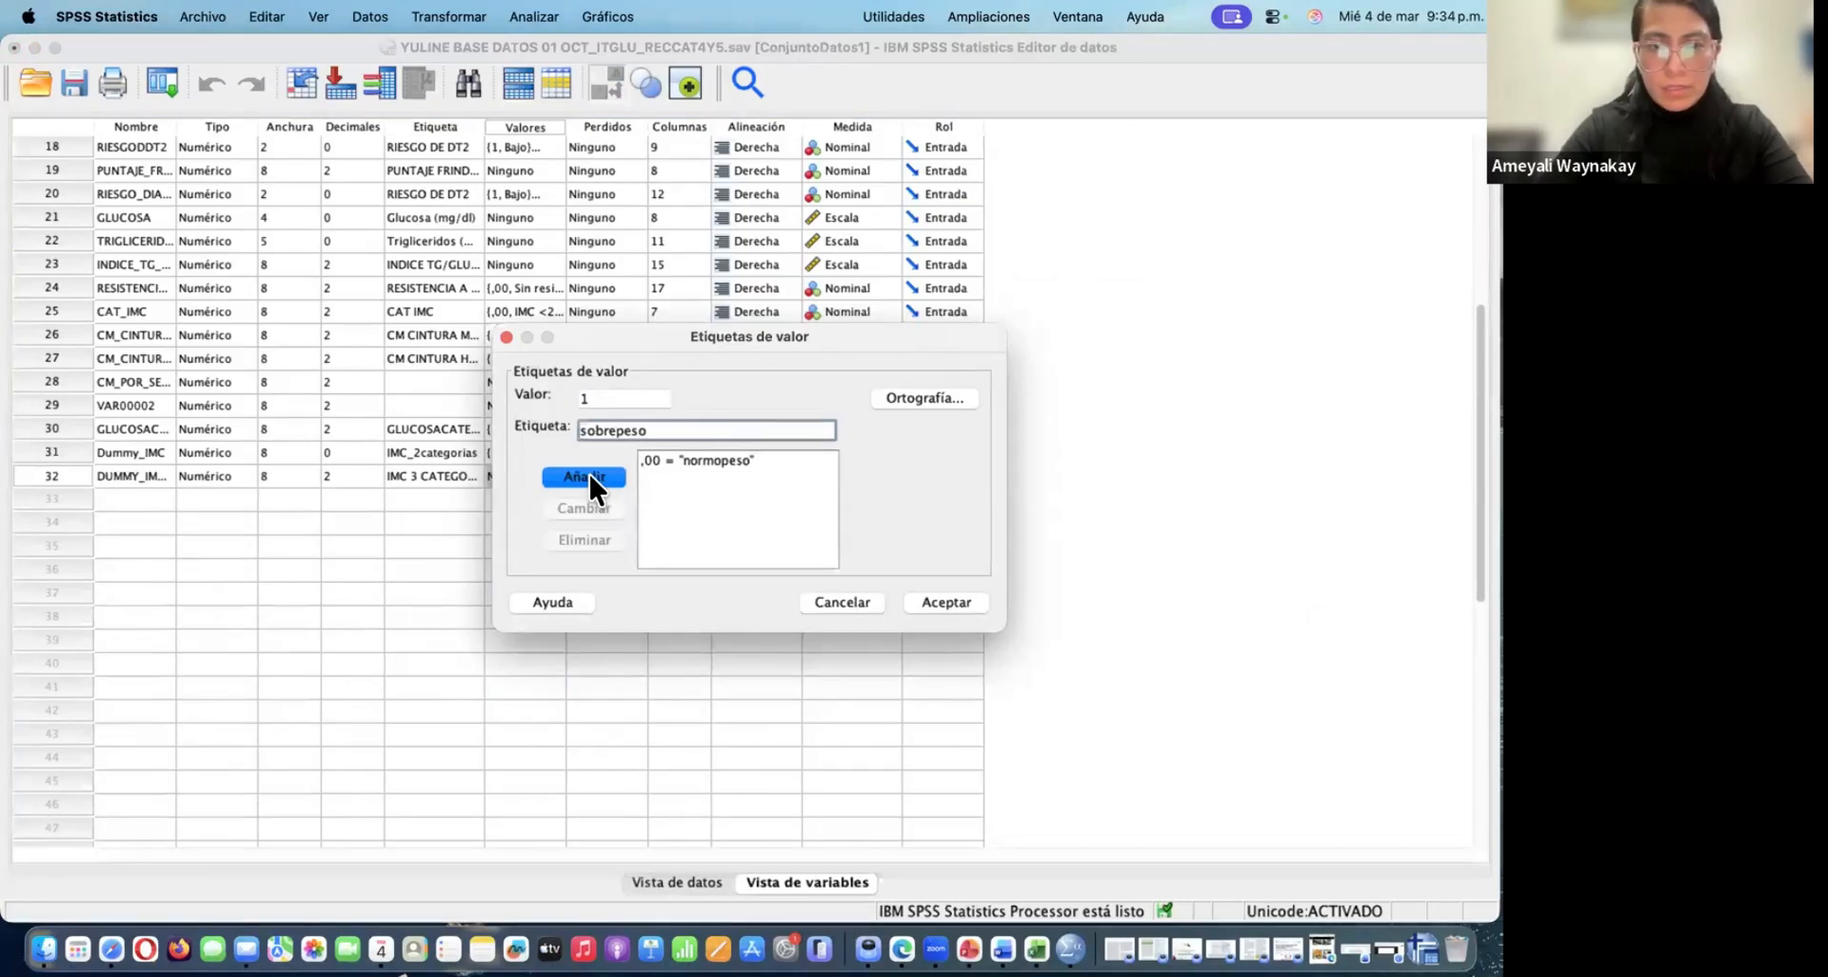
left_click(587, 475)
Add the value label "obesidad" for value 2 and accept the DUMMY_IMC3CAT value labels
type("2")
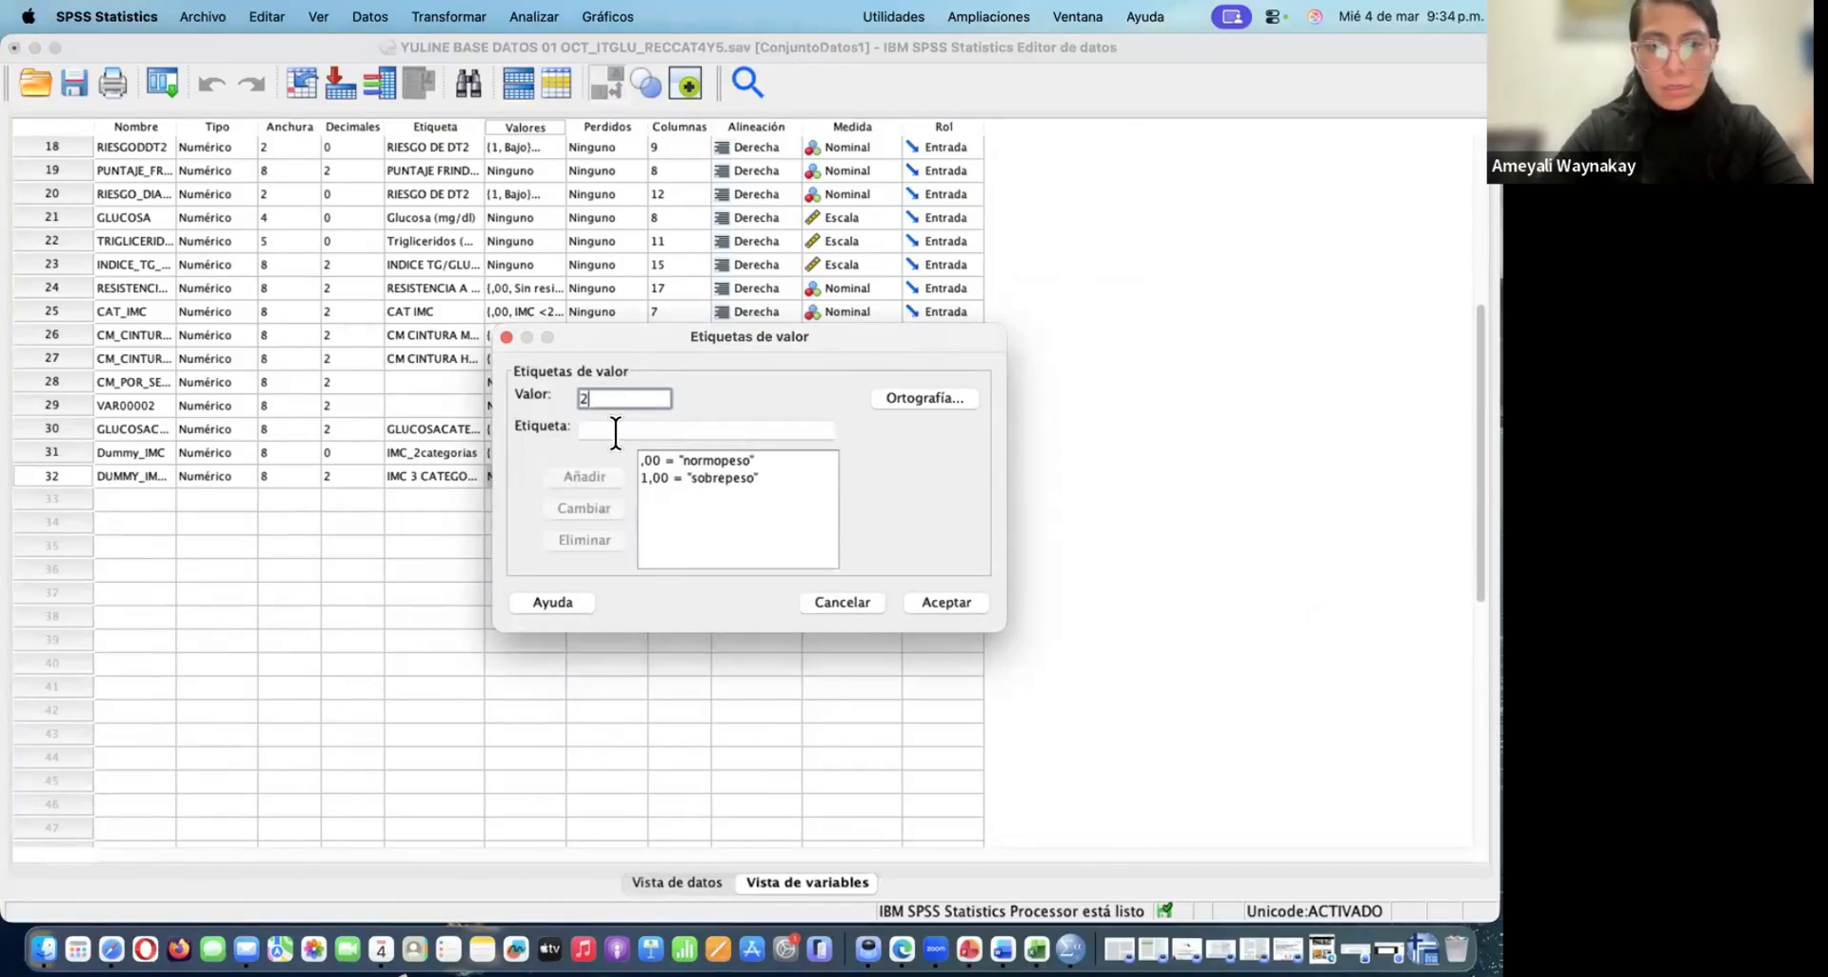
left_click(615, 432)
type("obe")
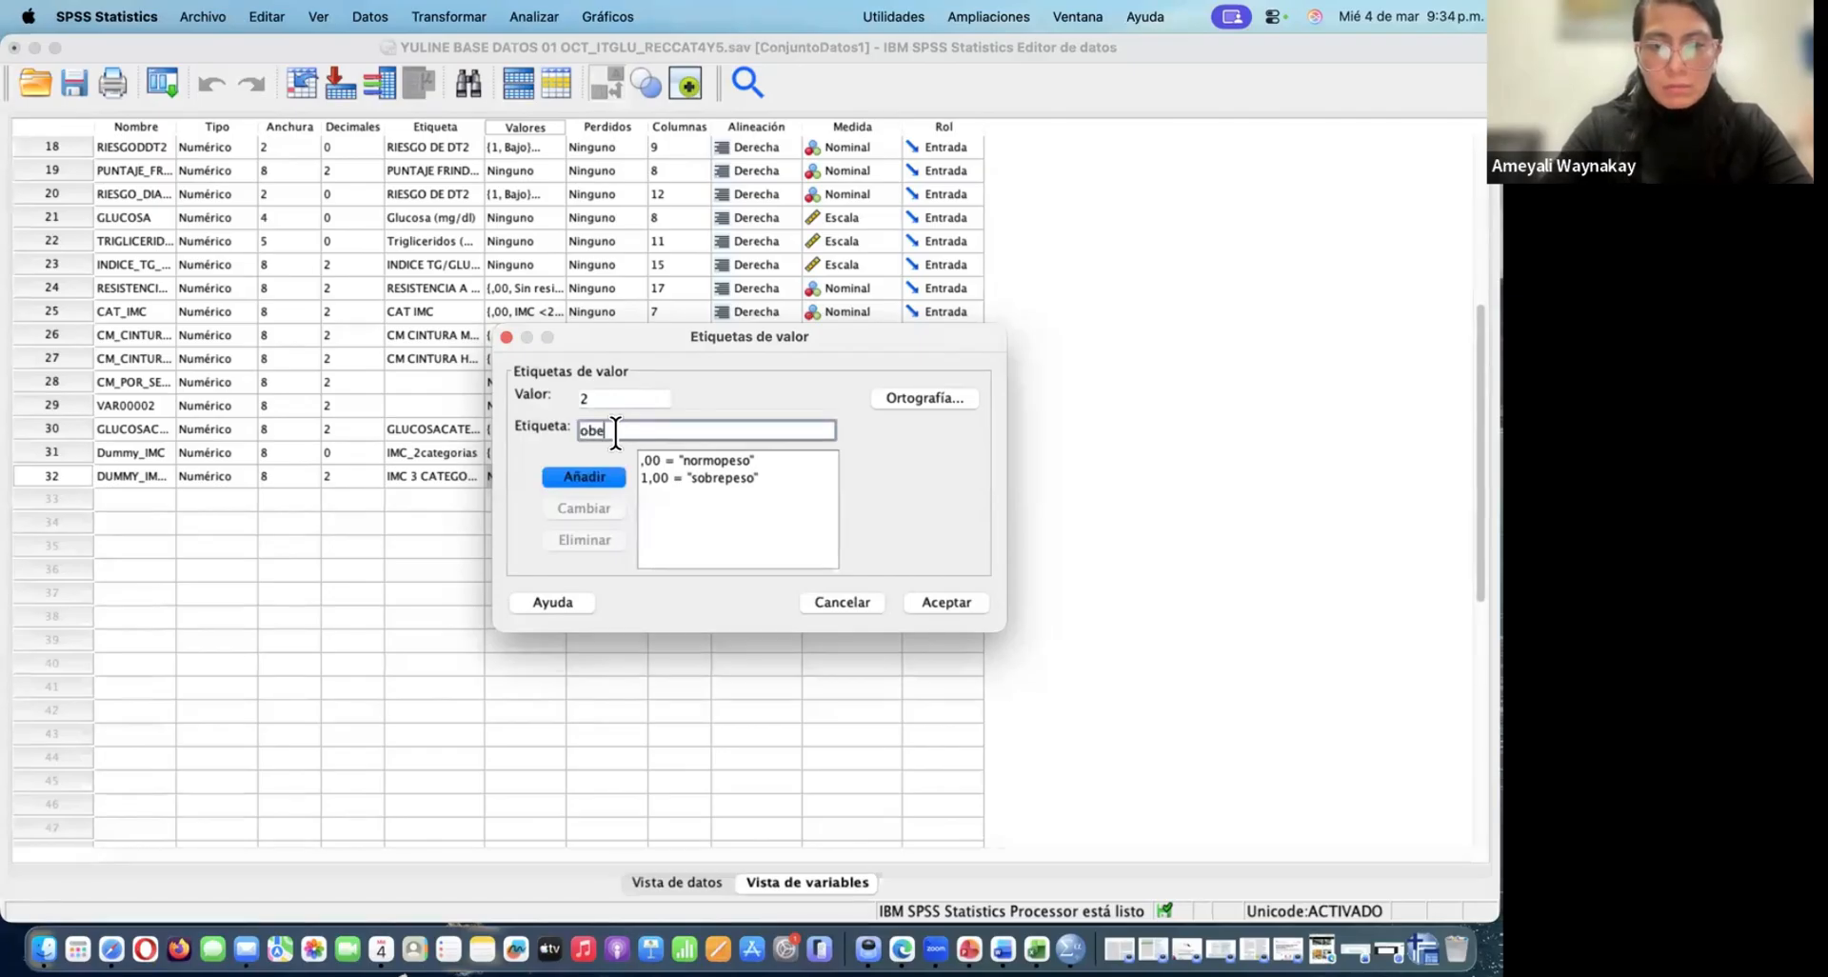
type("sidad")
left_click(594, 473)
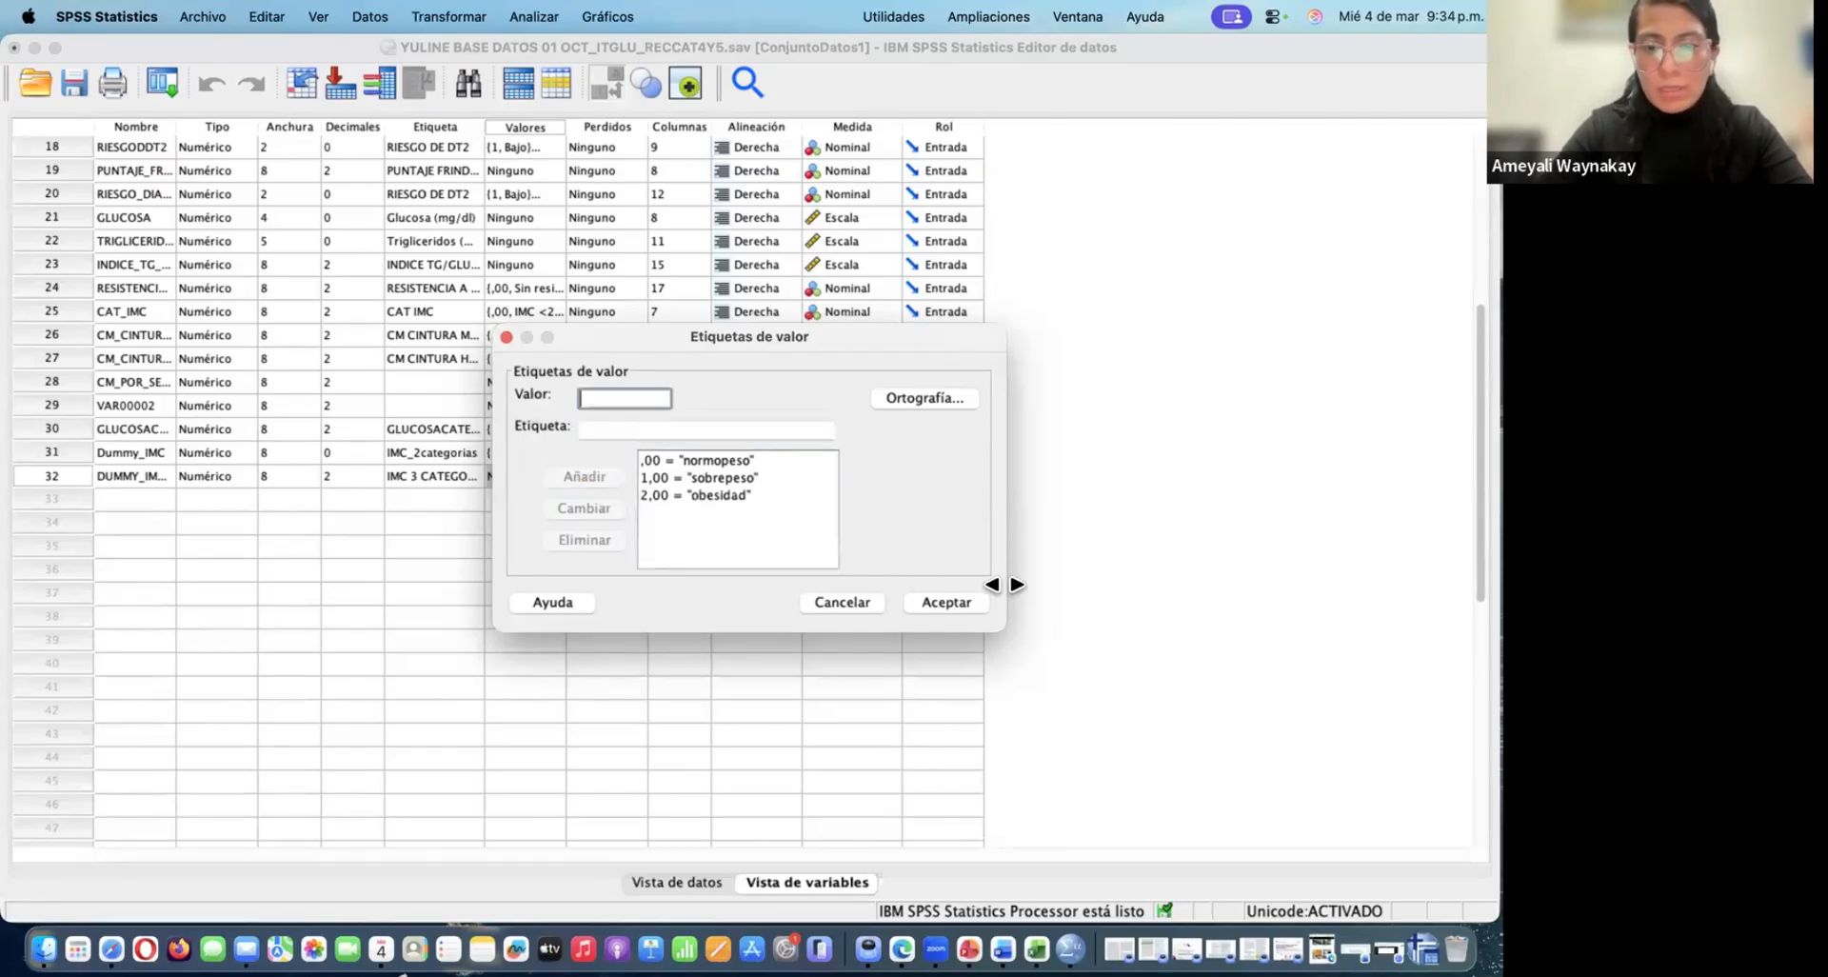
left_click(951, 602)
Return to the data view and toggle value labels off and on to check the DUMMY_IMC3CAT column
left_click(681, 881)
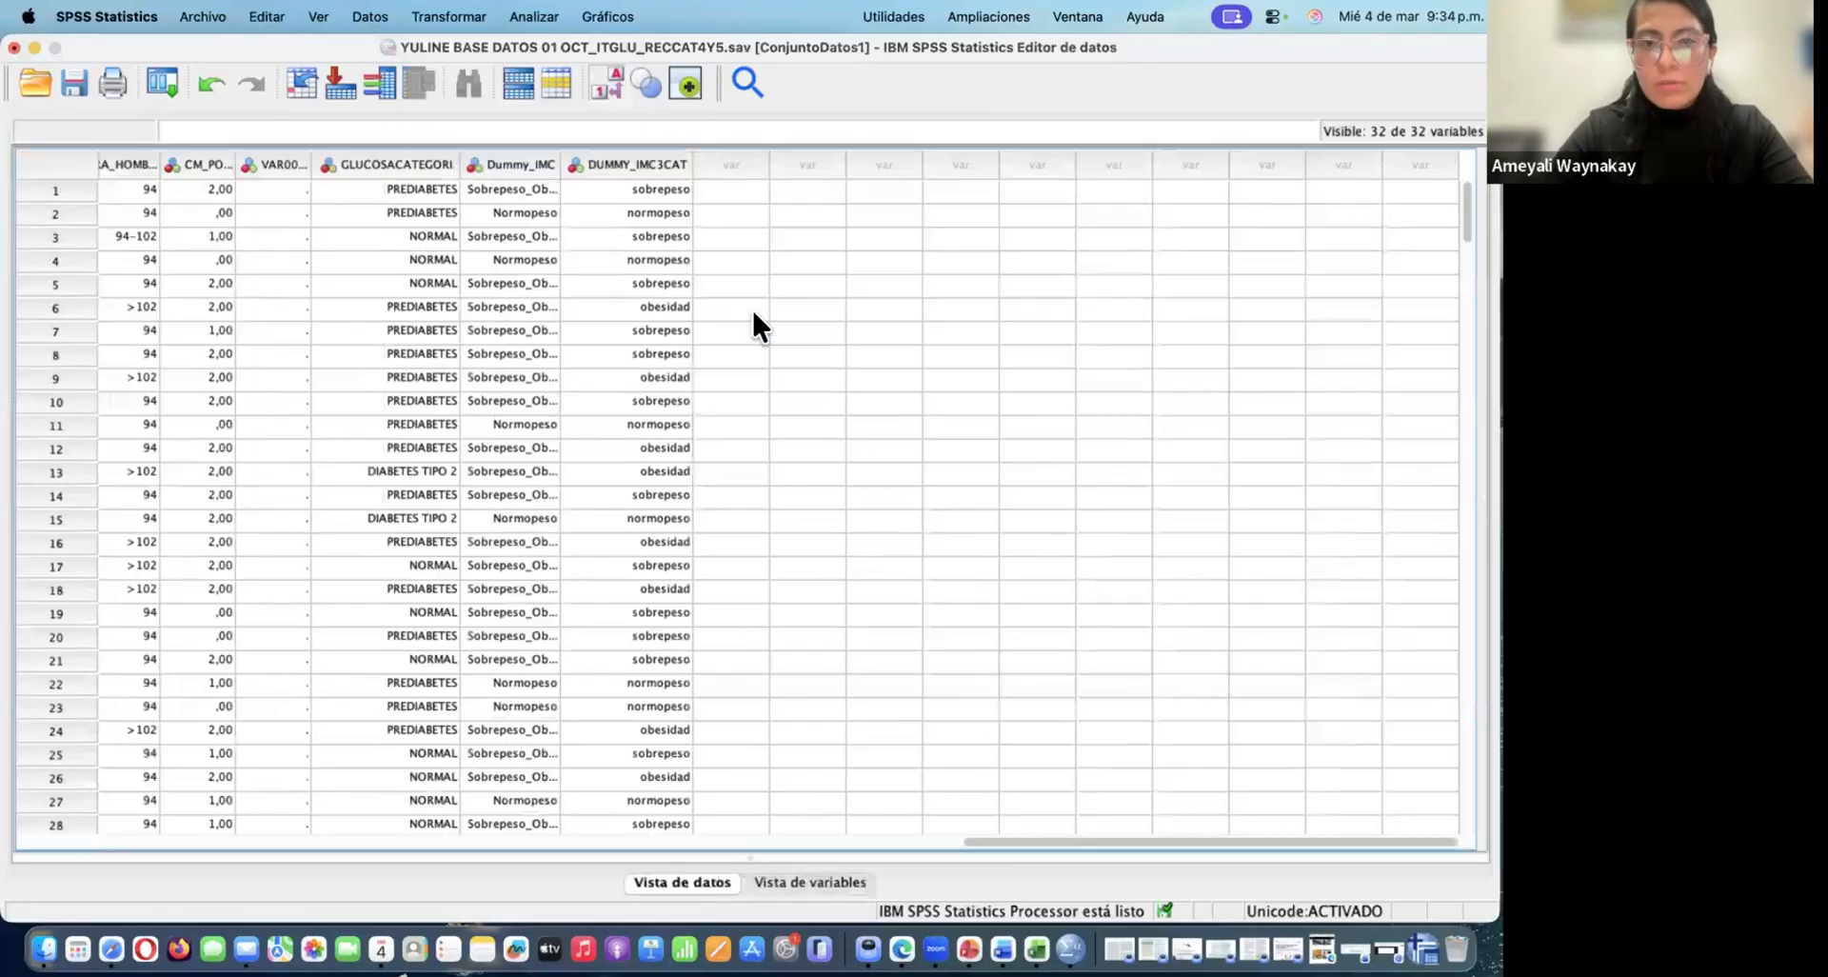
left_click(610, 76)
left_click(611, 76)
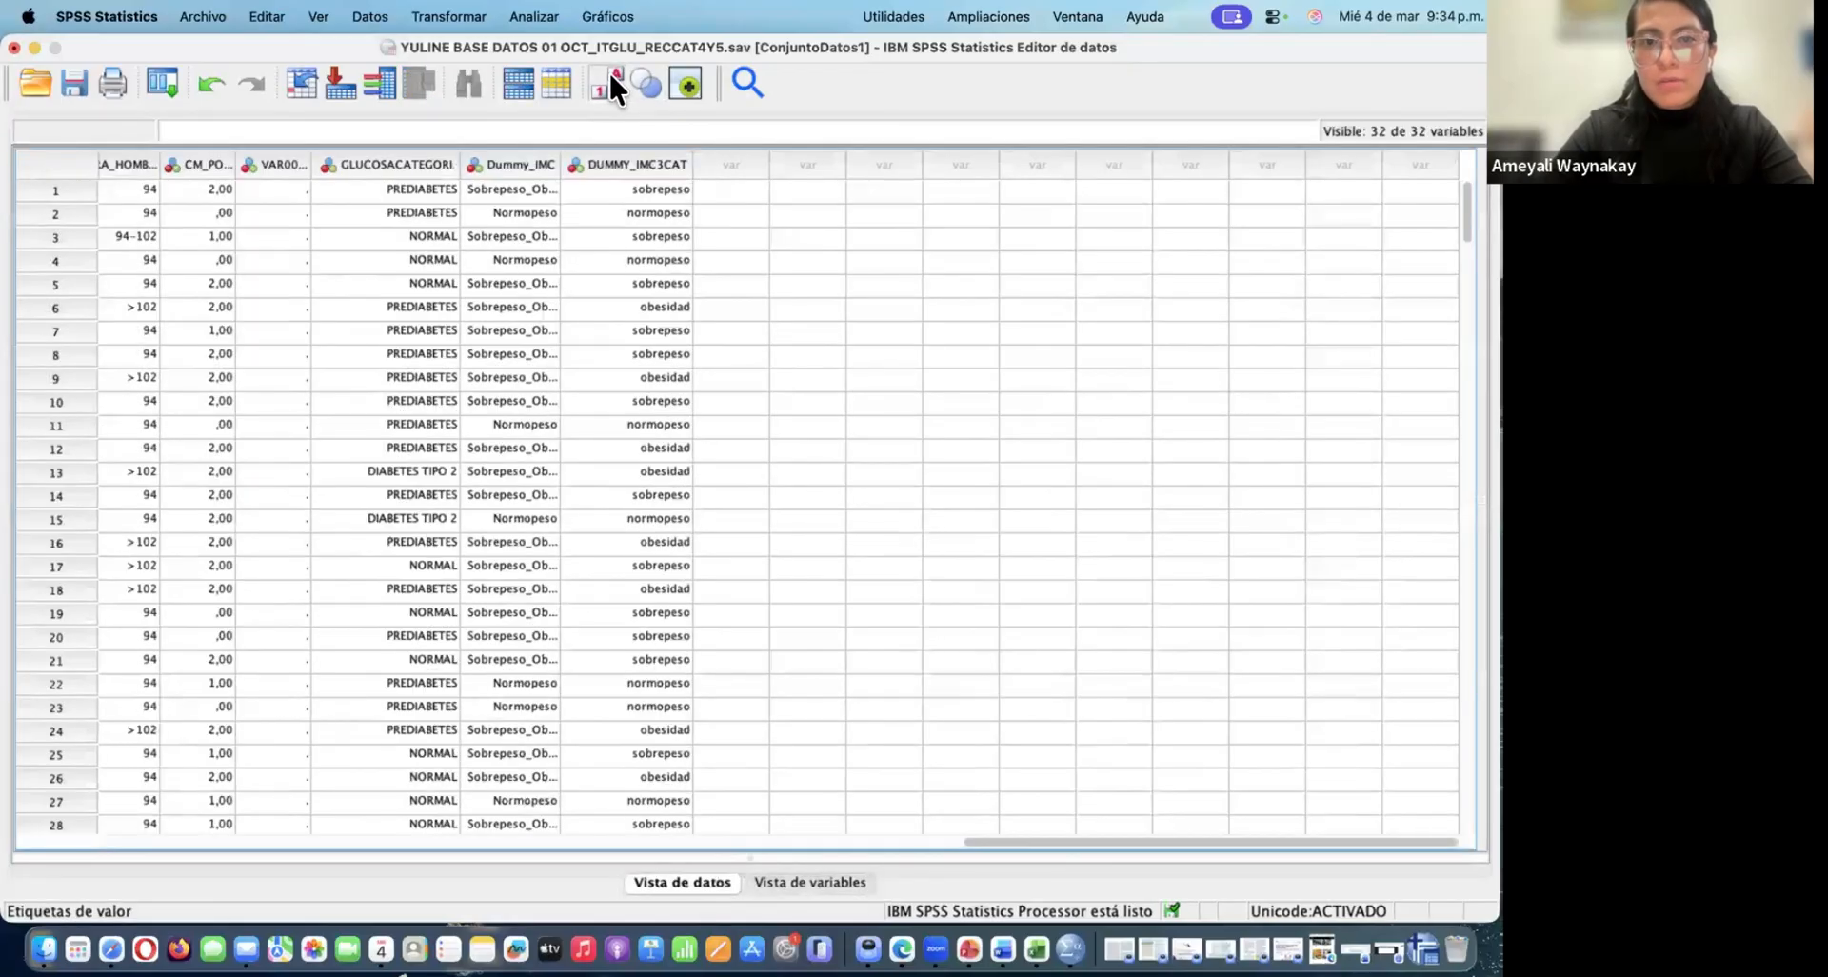
left_click(611, 76)
left_click(610, 77)
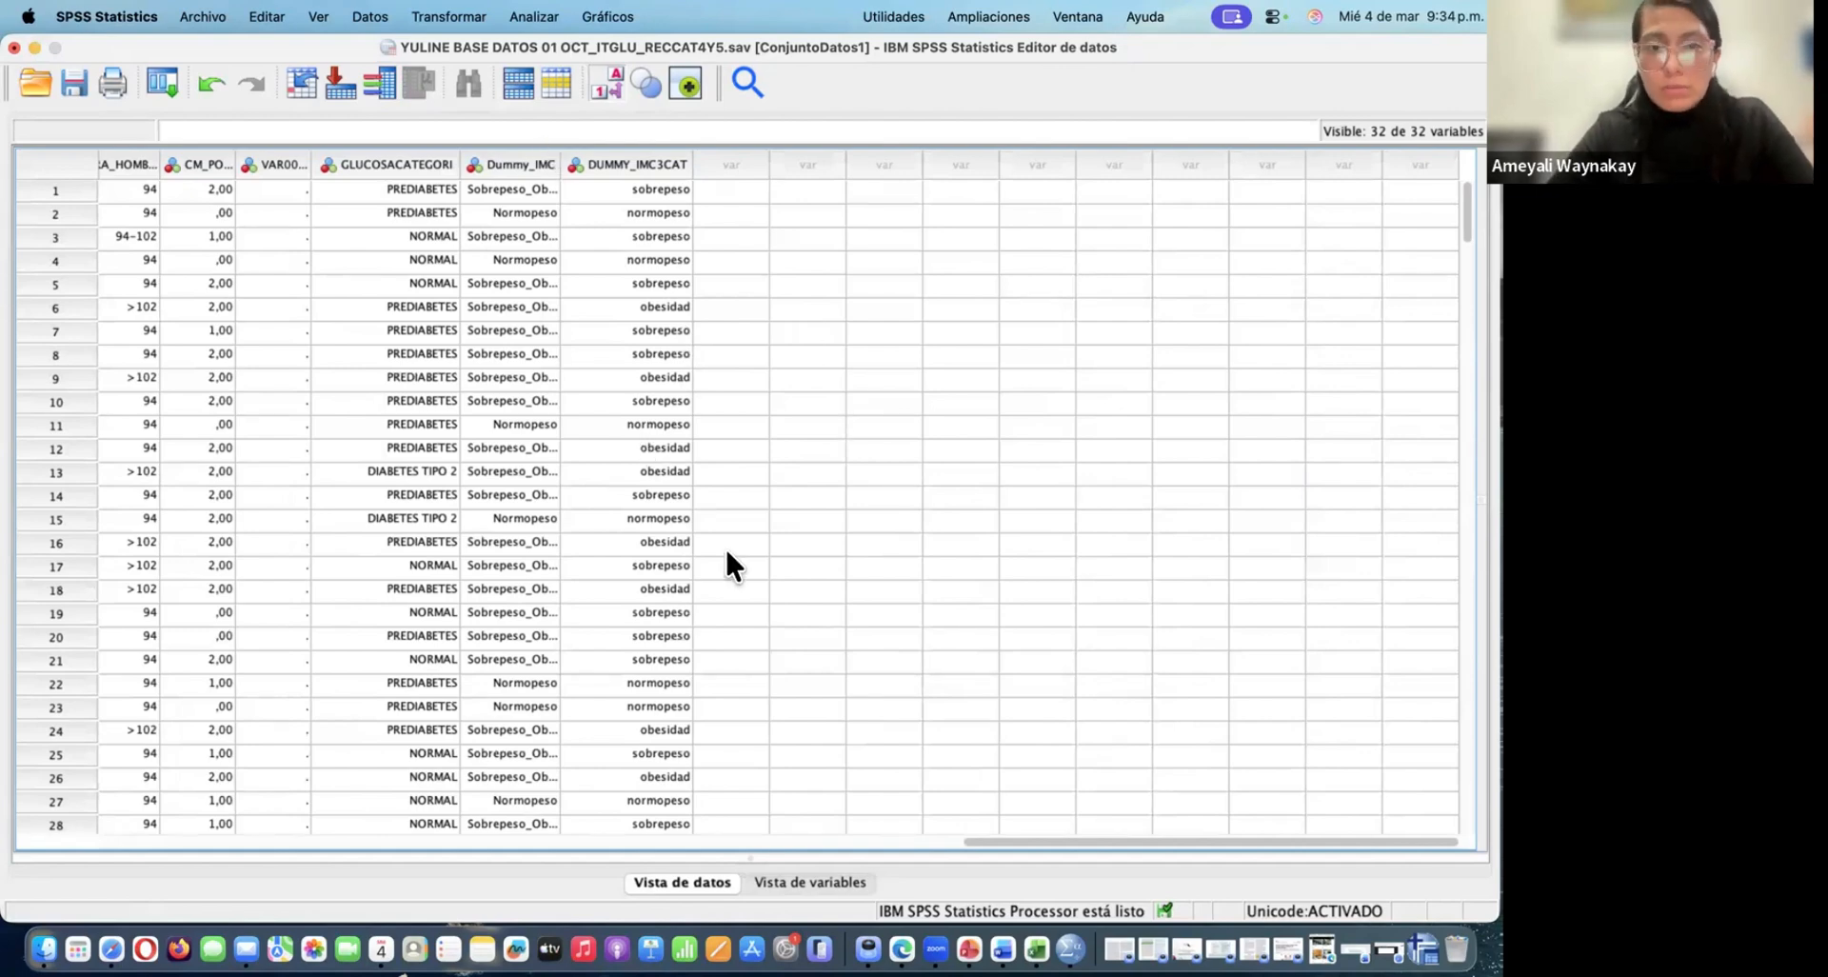
Set up a Frequencies analysis with IMC 3 CATEGORIAS as the variable, viewing the statistics options without selecting any
left_click(747, 378)
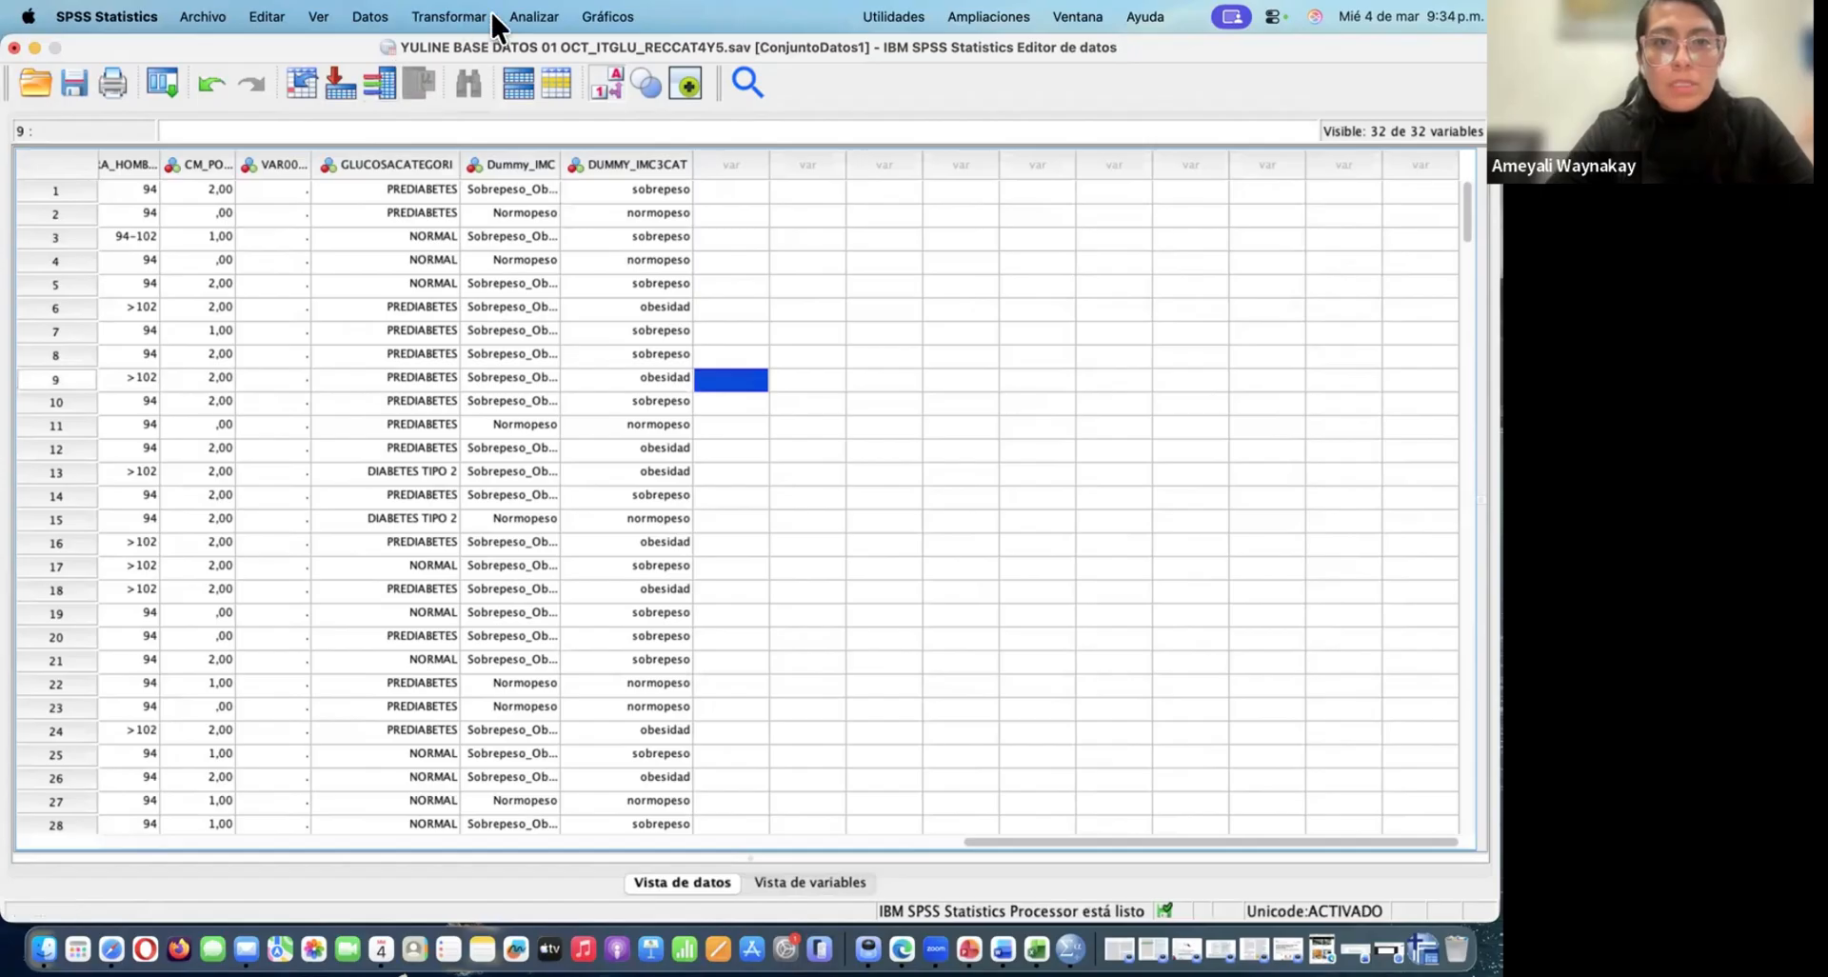
left_click(531, 16)
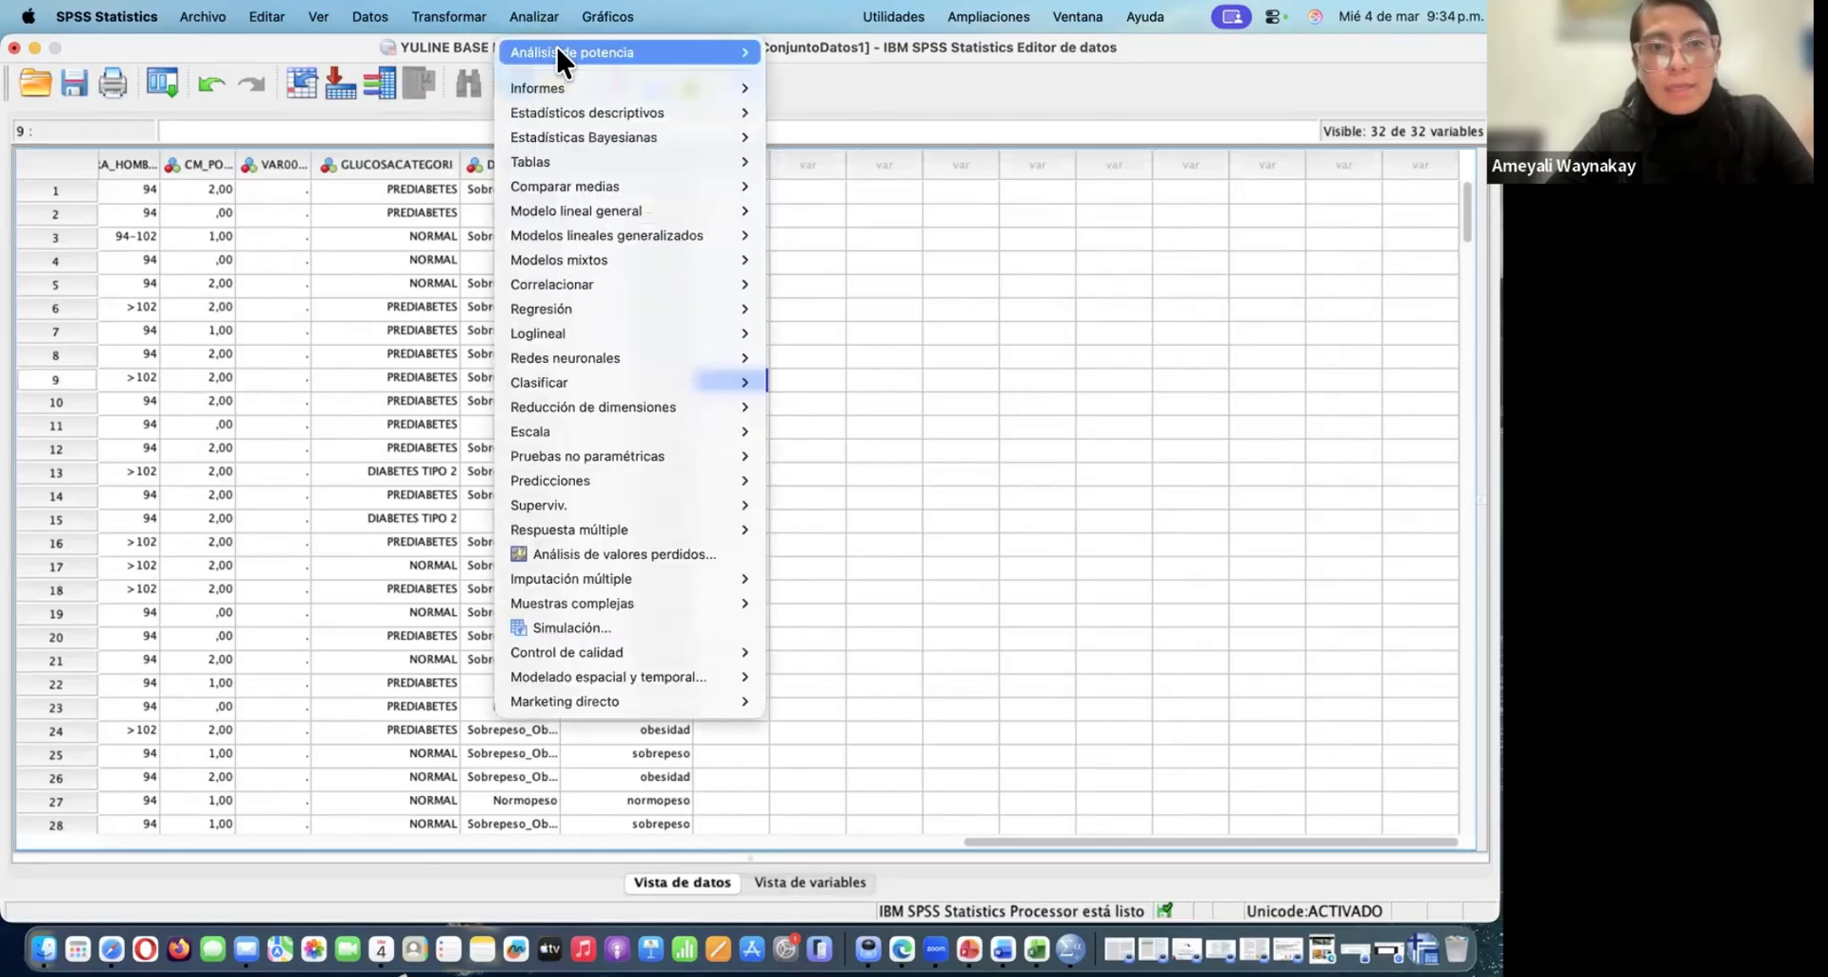
mouse_move(587, 110)
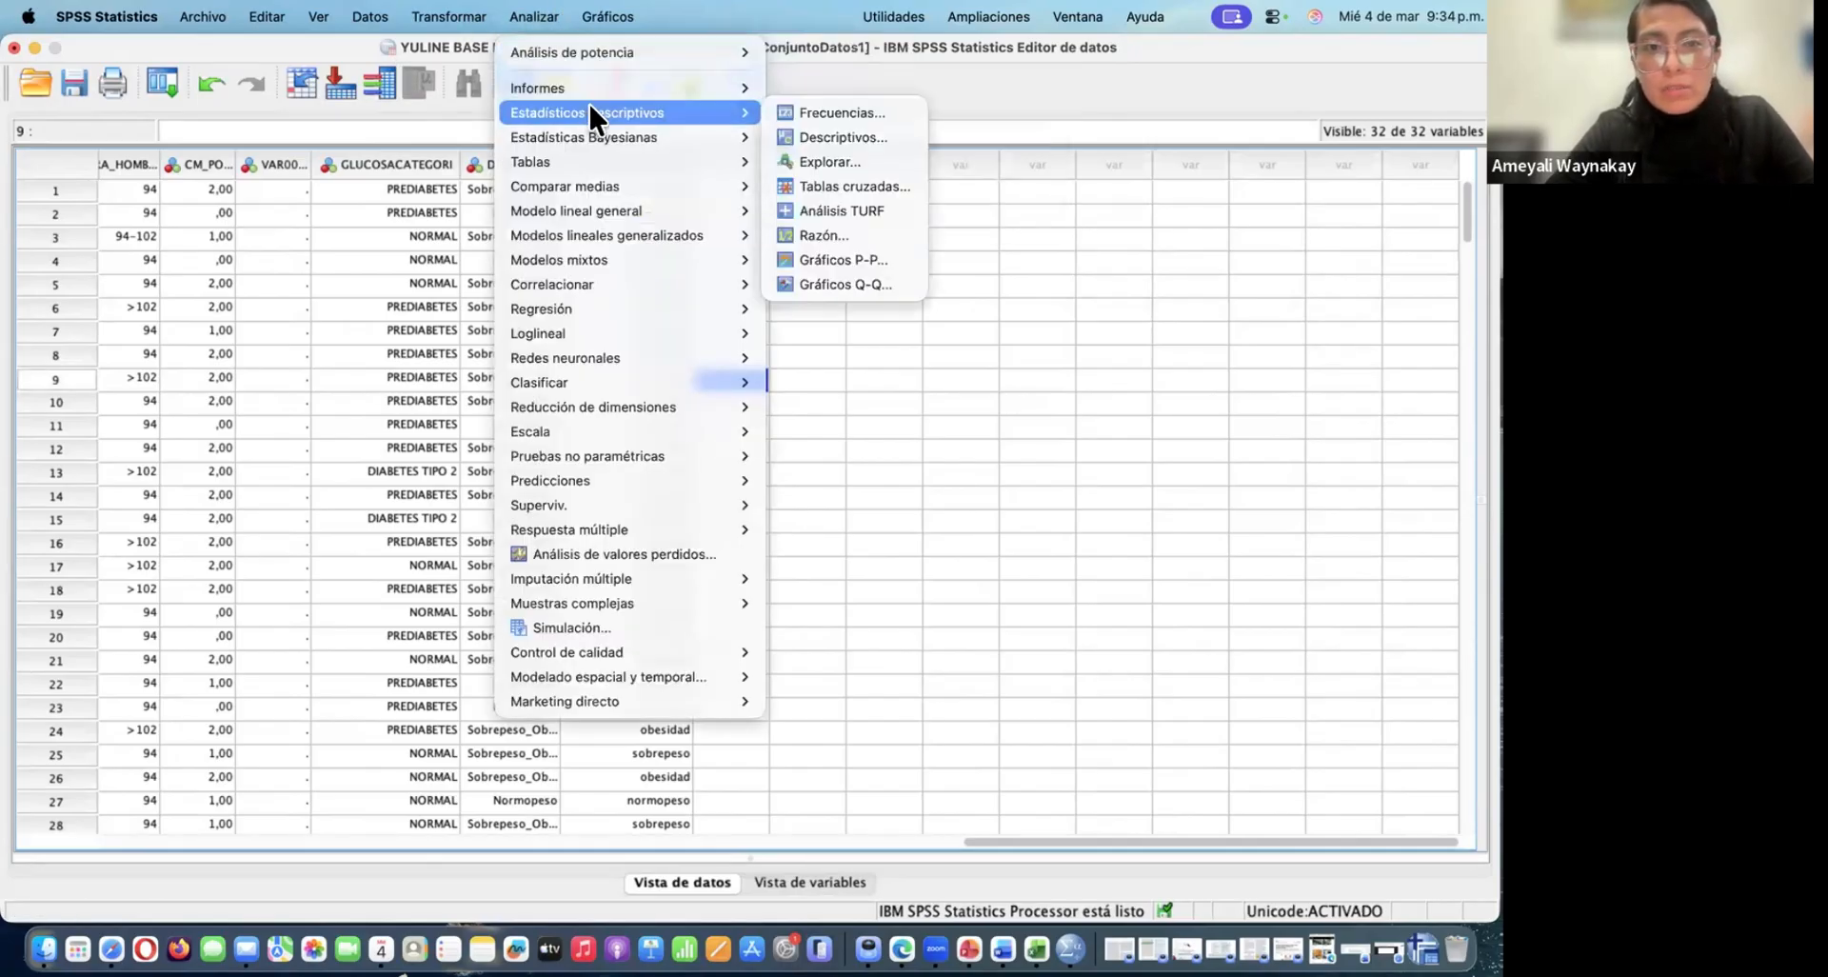
left_click(859, 111)
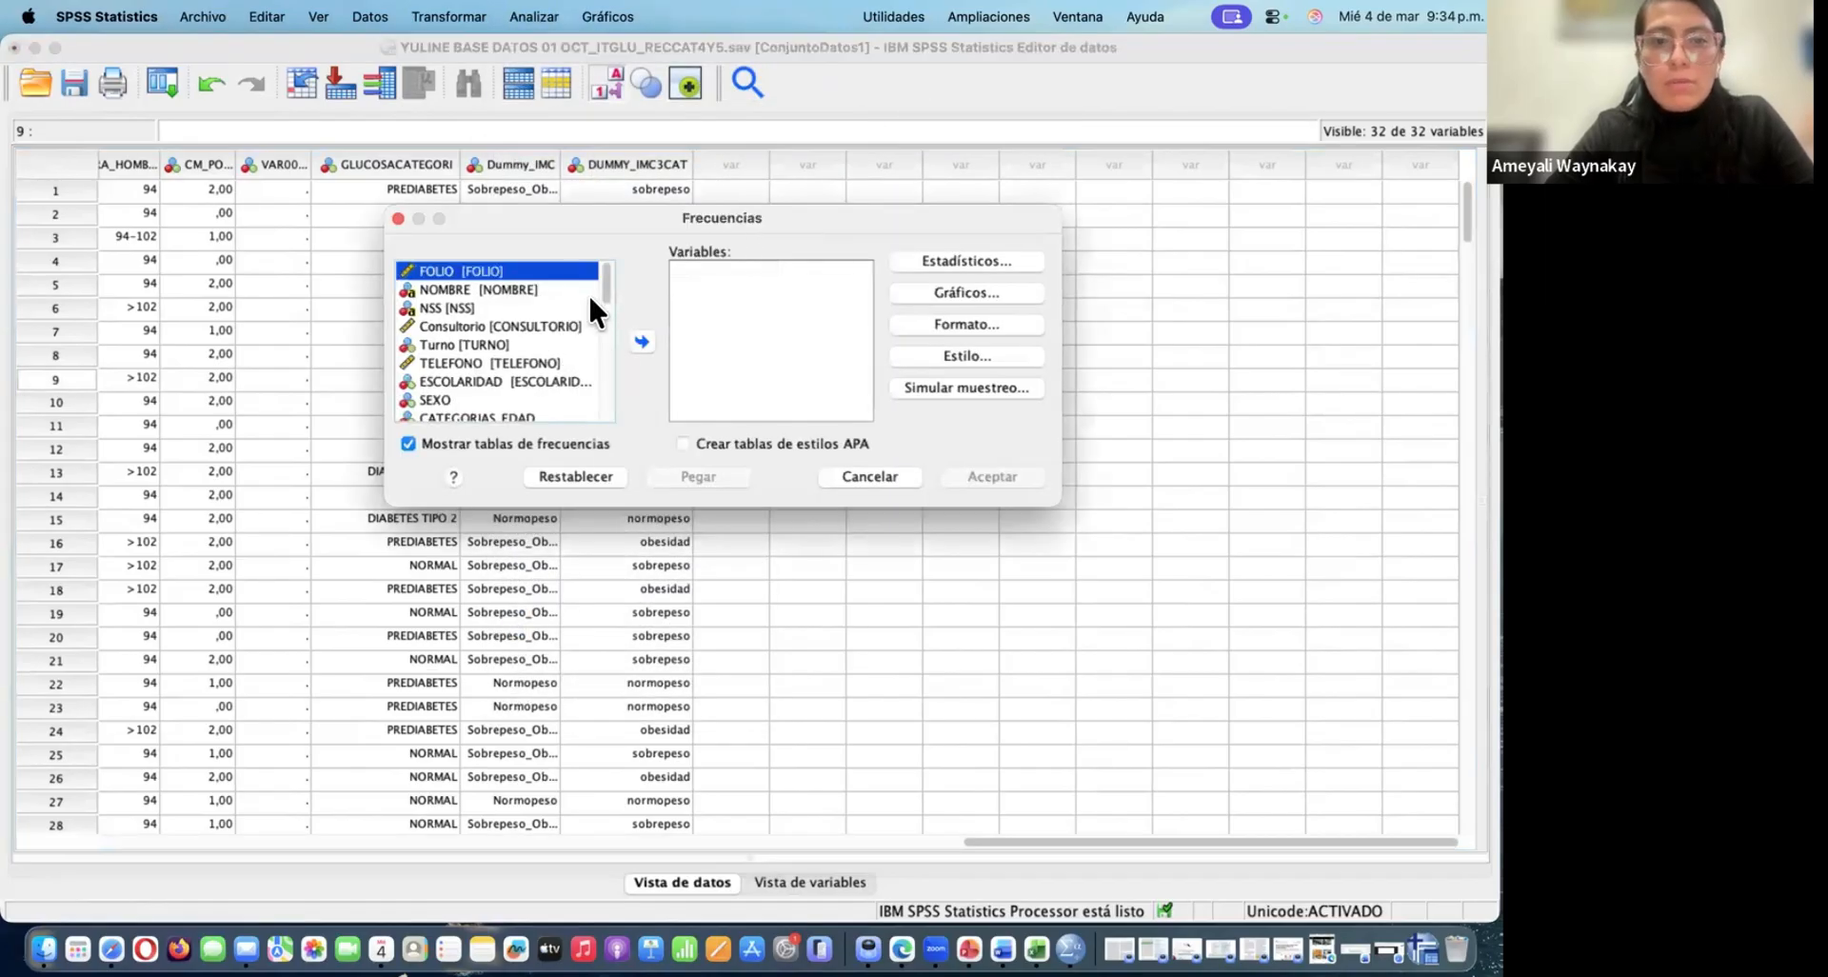
scroll(598, 374, "down", 10)
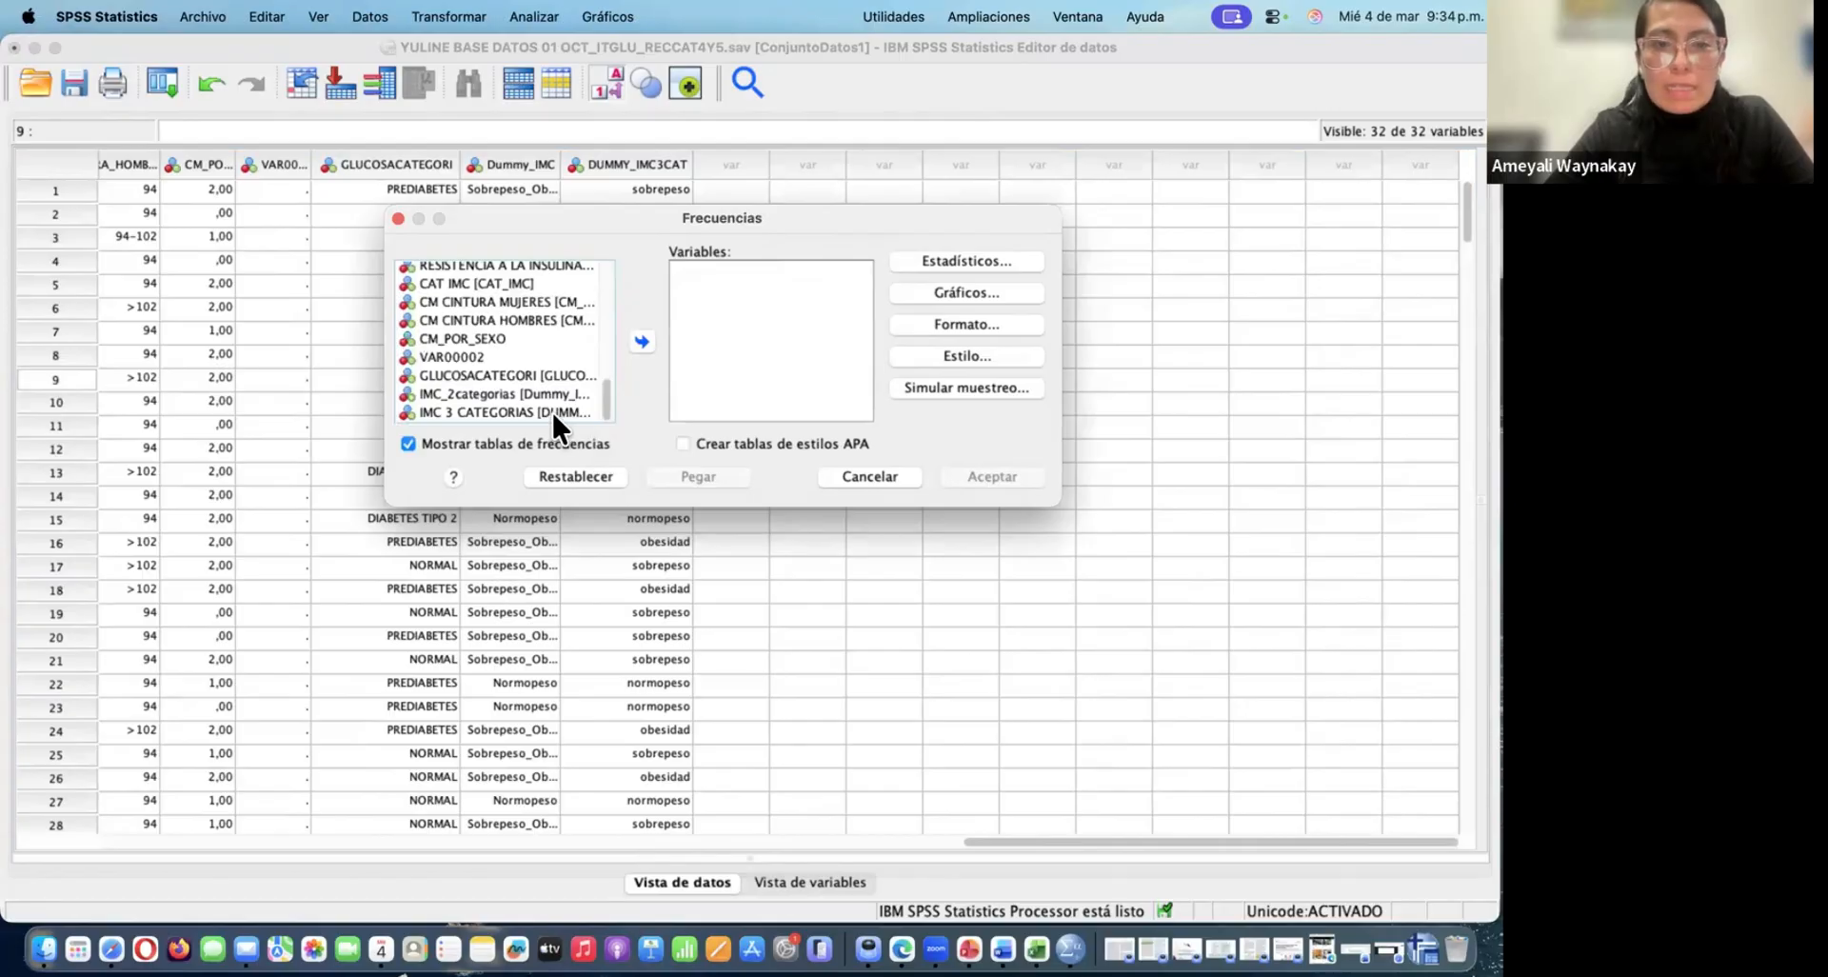
left_click(553, 412)
left_click(641, 341)
left_click(956, 255)
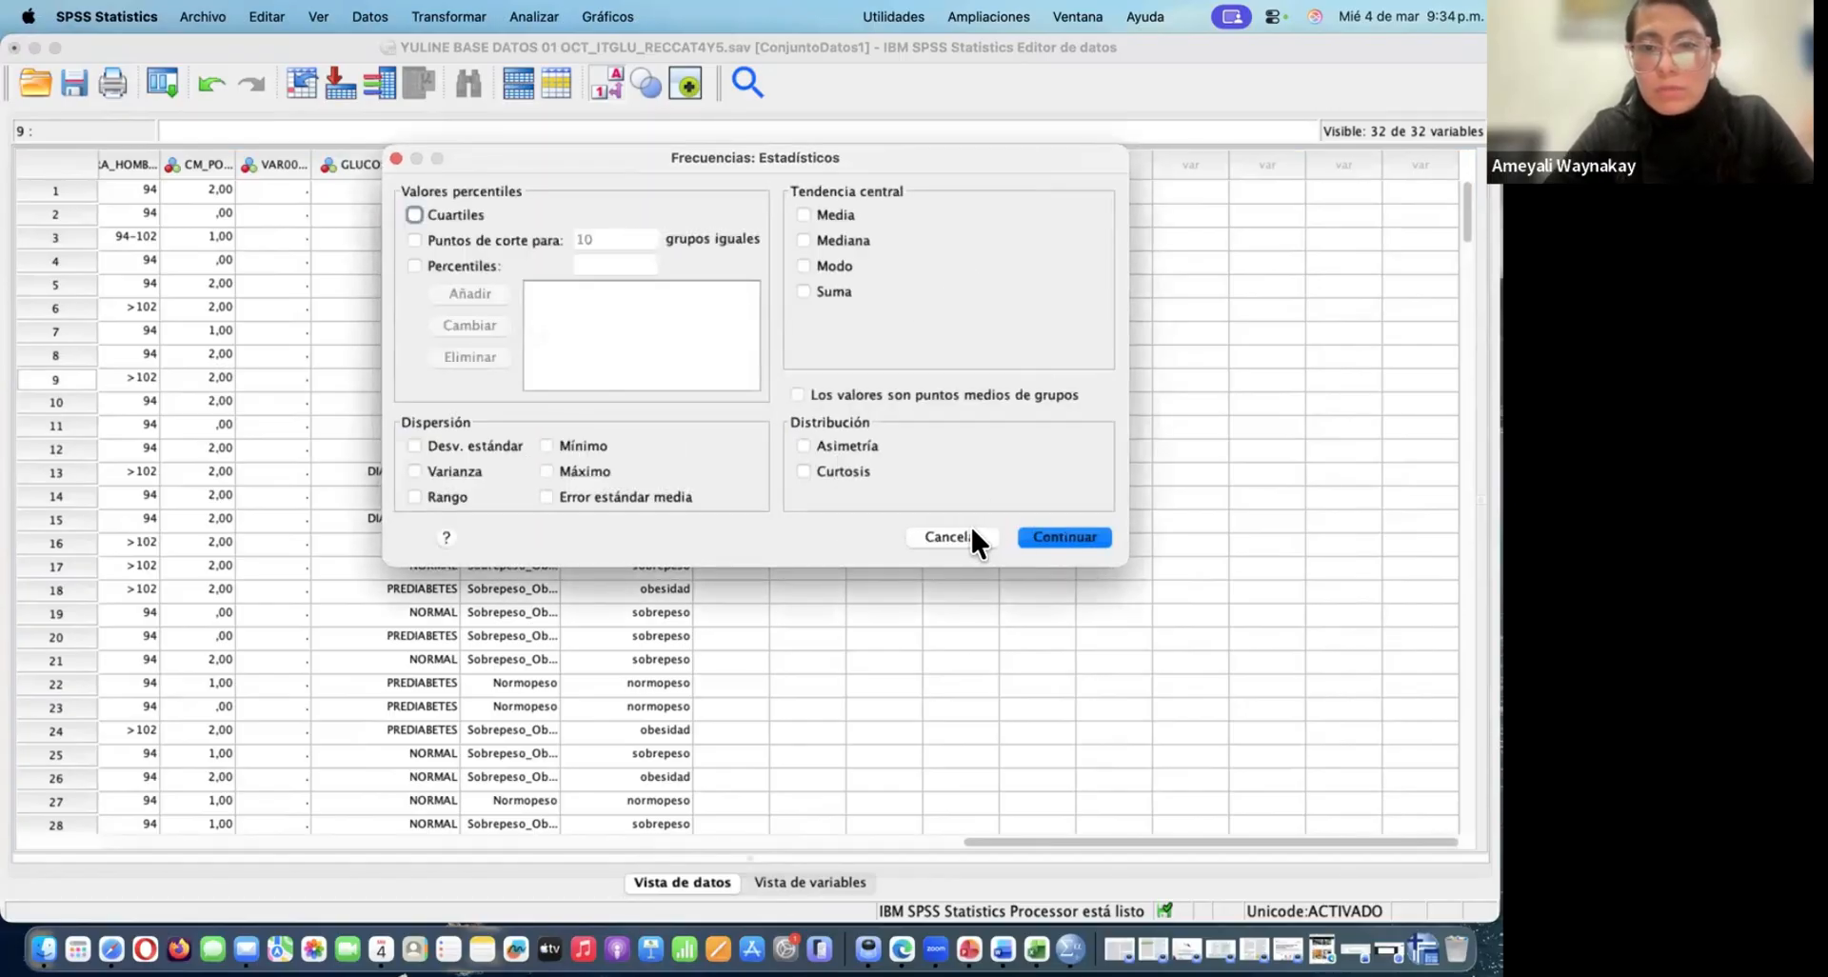
left_click(971, 533)
Choose a pie chart showing frequencies for the analysis and run it
left_click(988, 292)
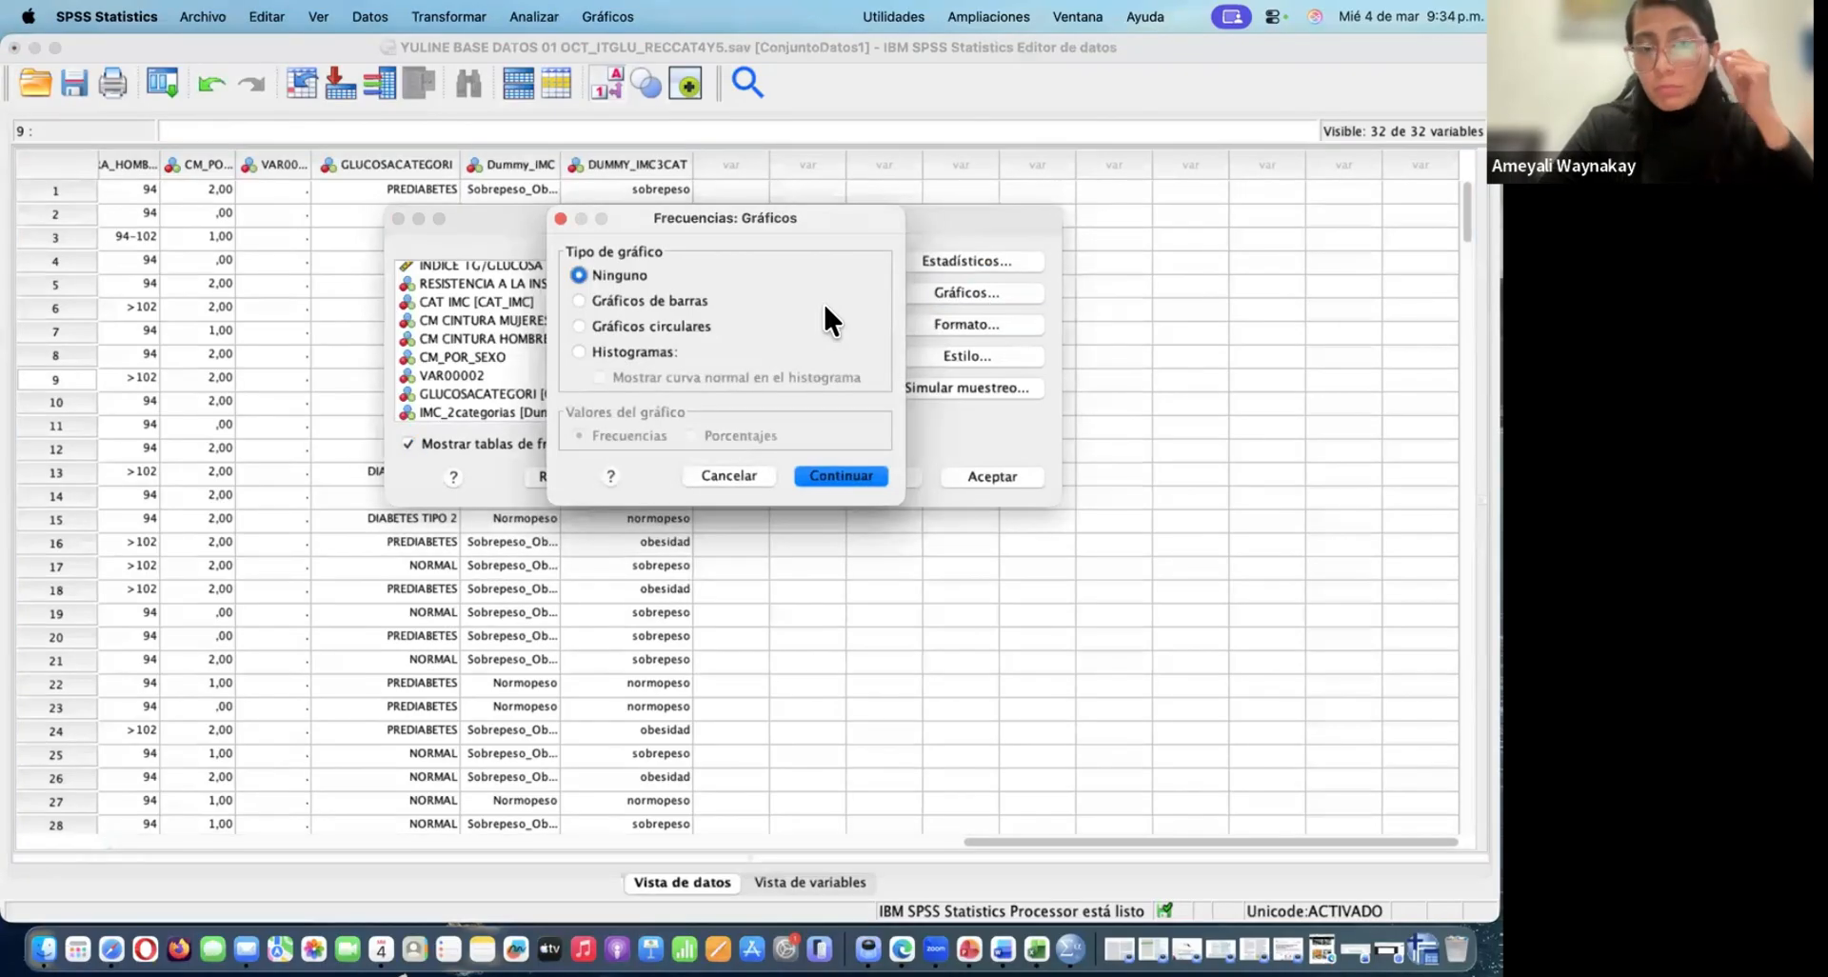
left_click(580, 327)
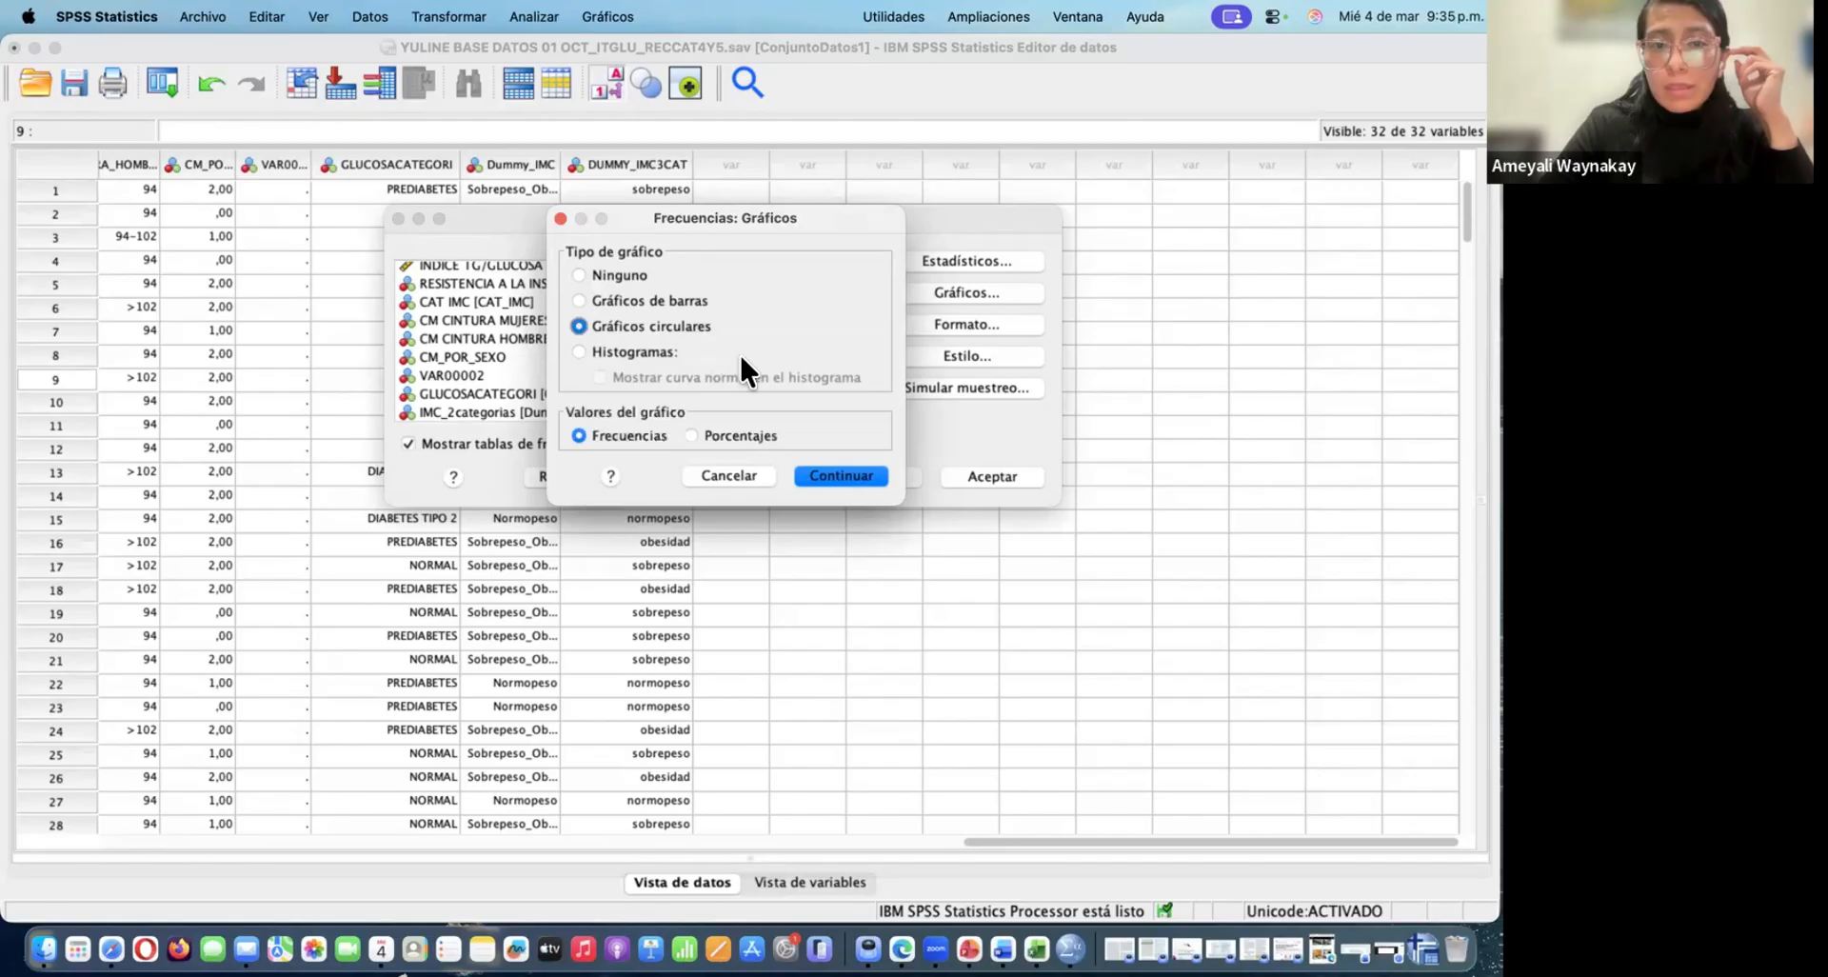
left_click(859, 476)
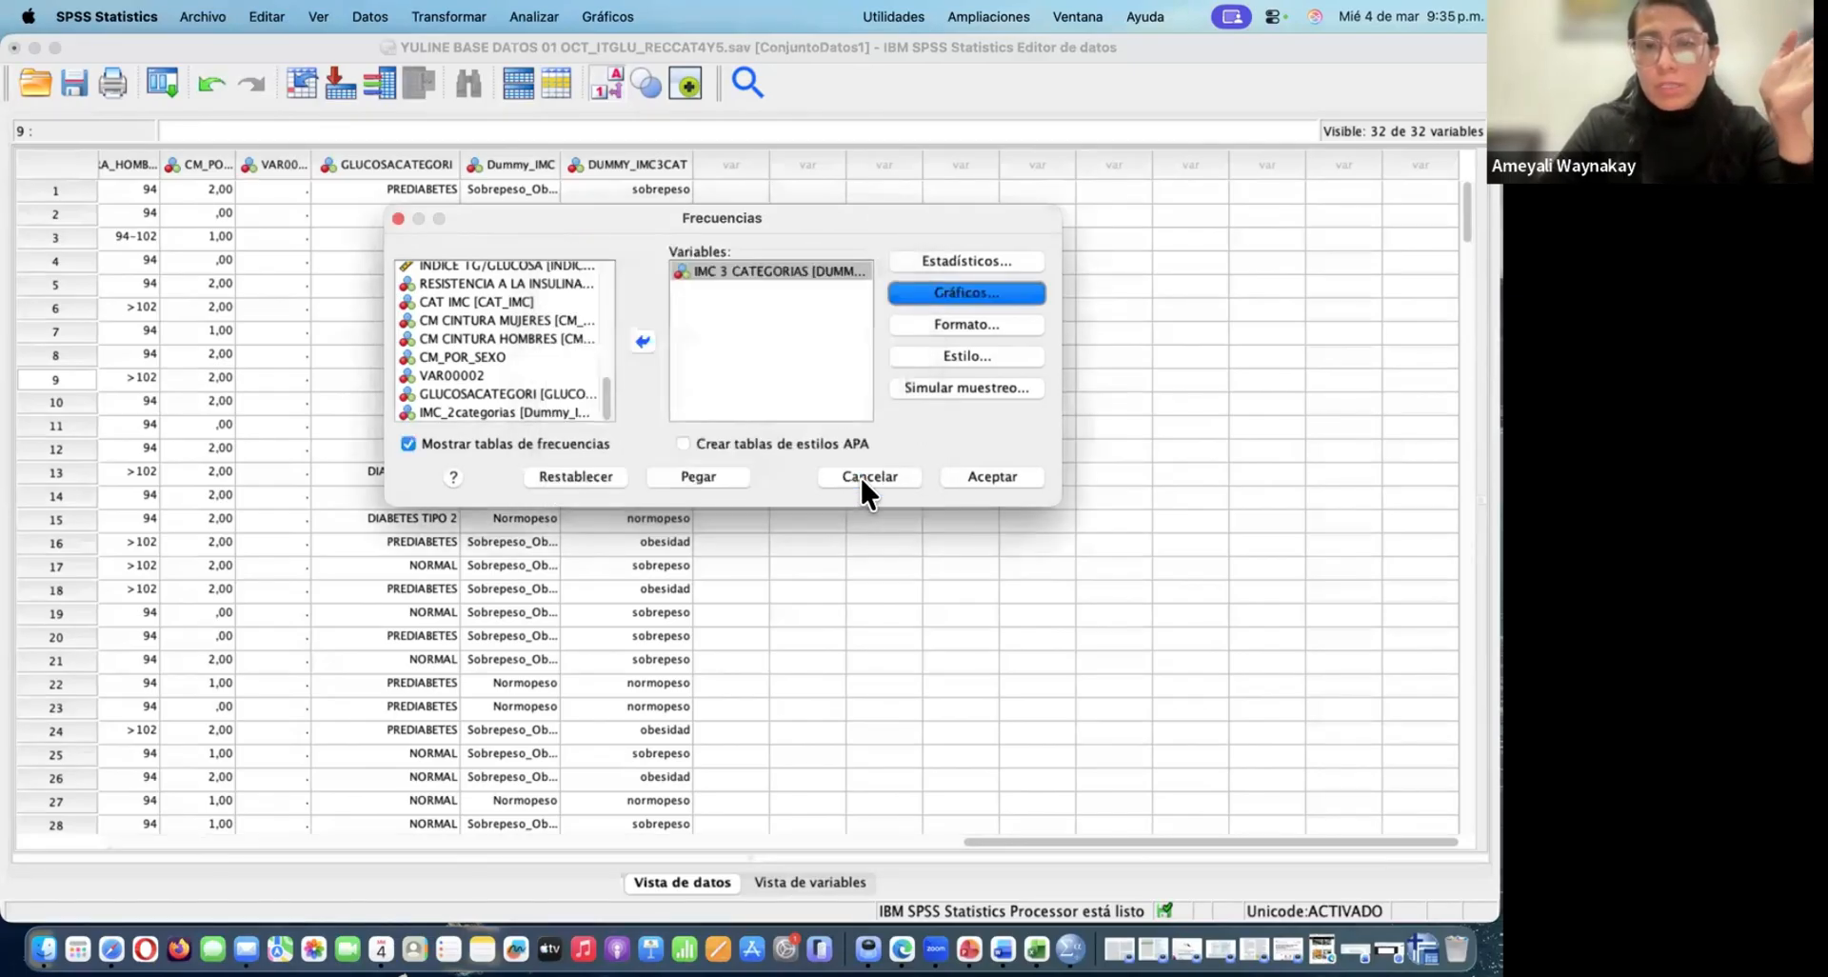
left_click(988, 477)
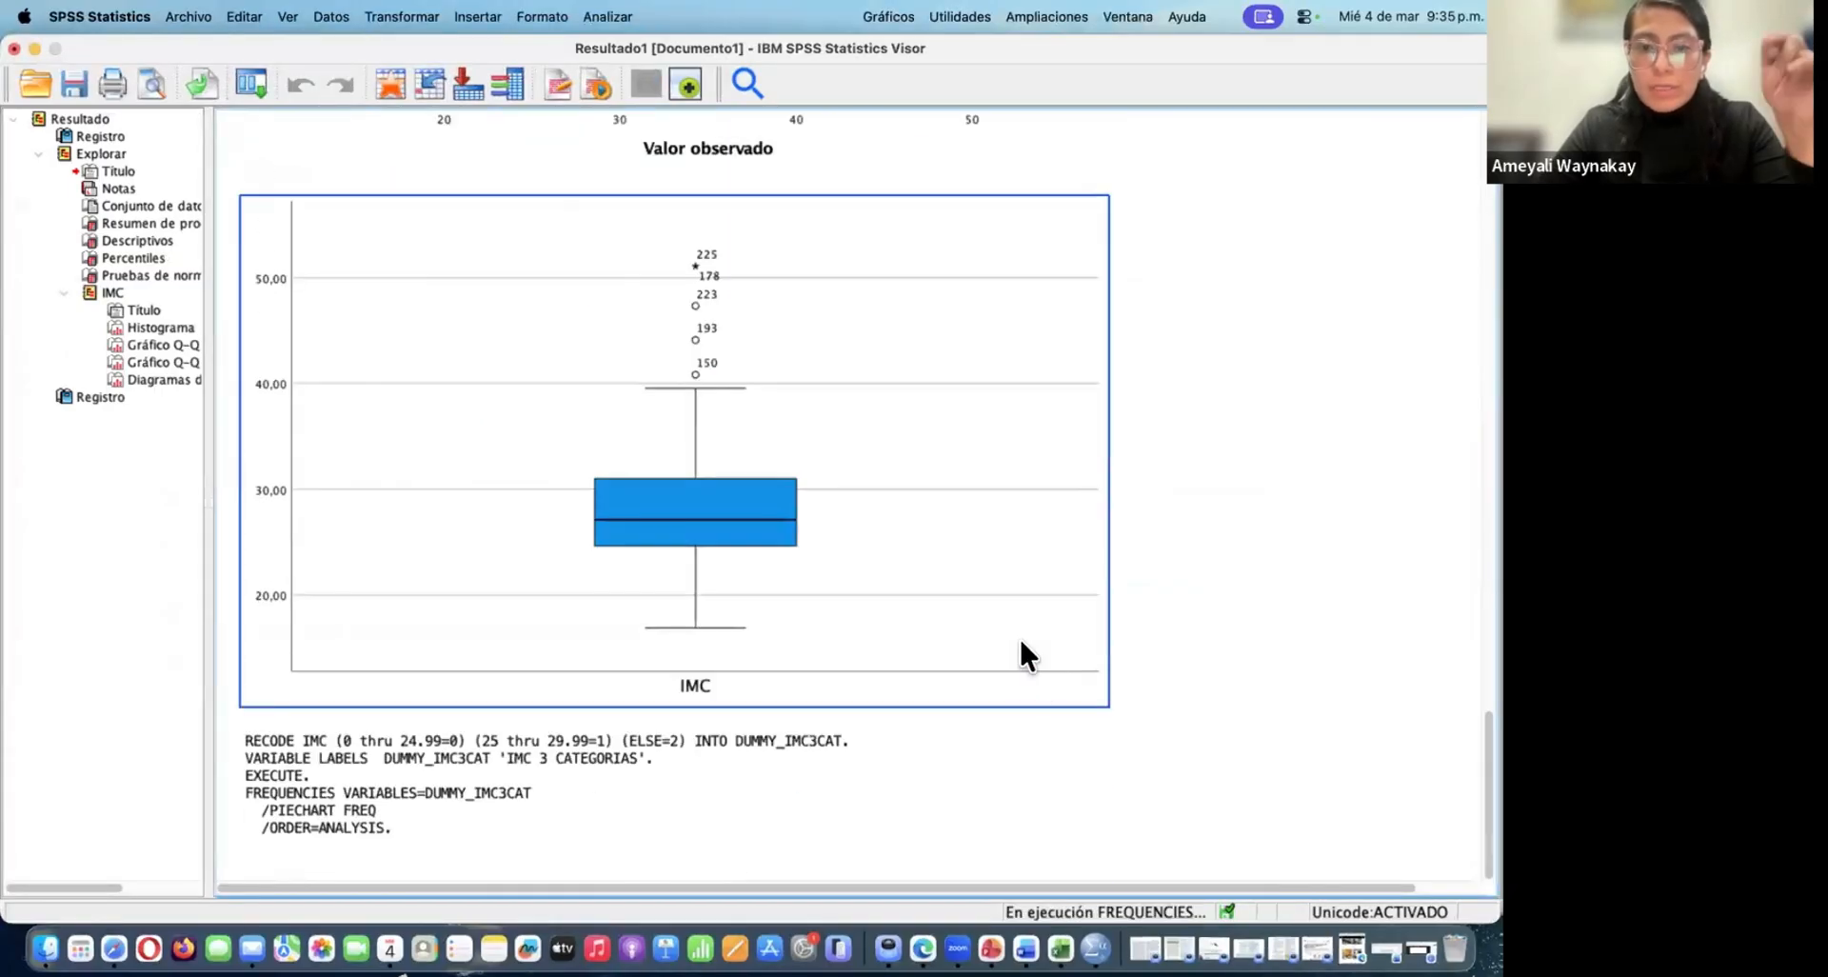
Examine the IMC 3 CATEGORIAS frequency table and pie chart in the output, cancelling the prompt to save the results
scroll(838, 631, "up", 3)
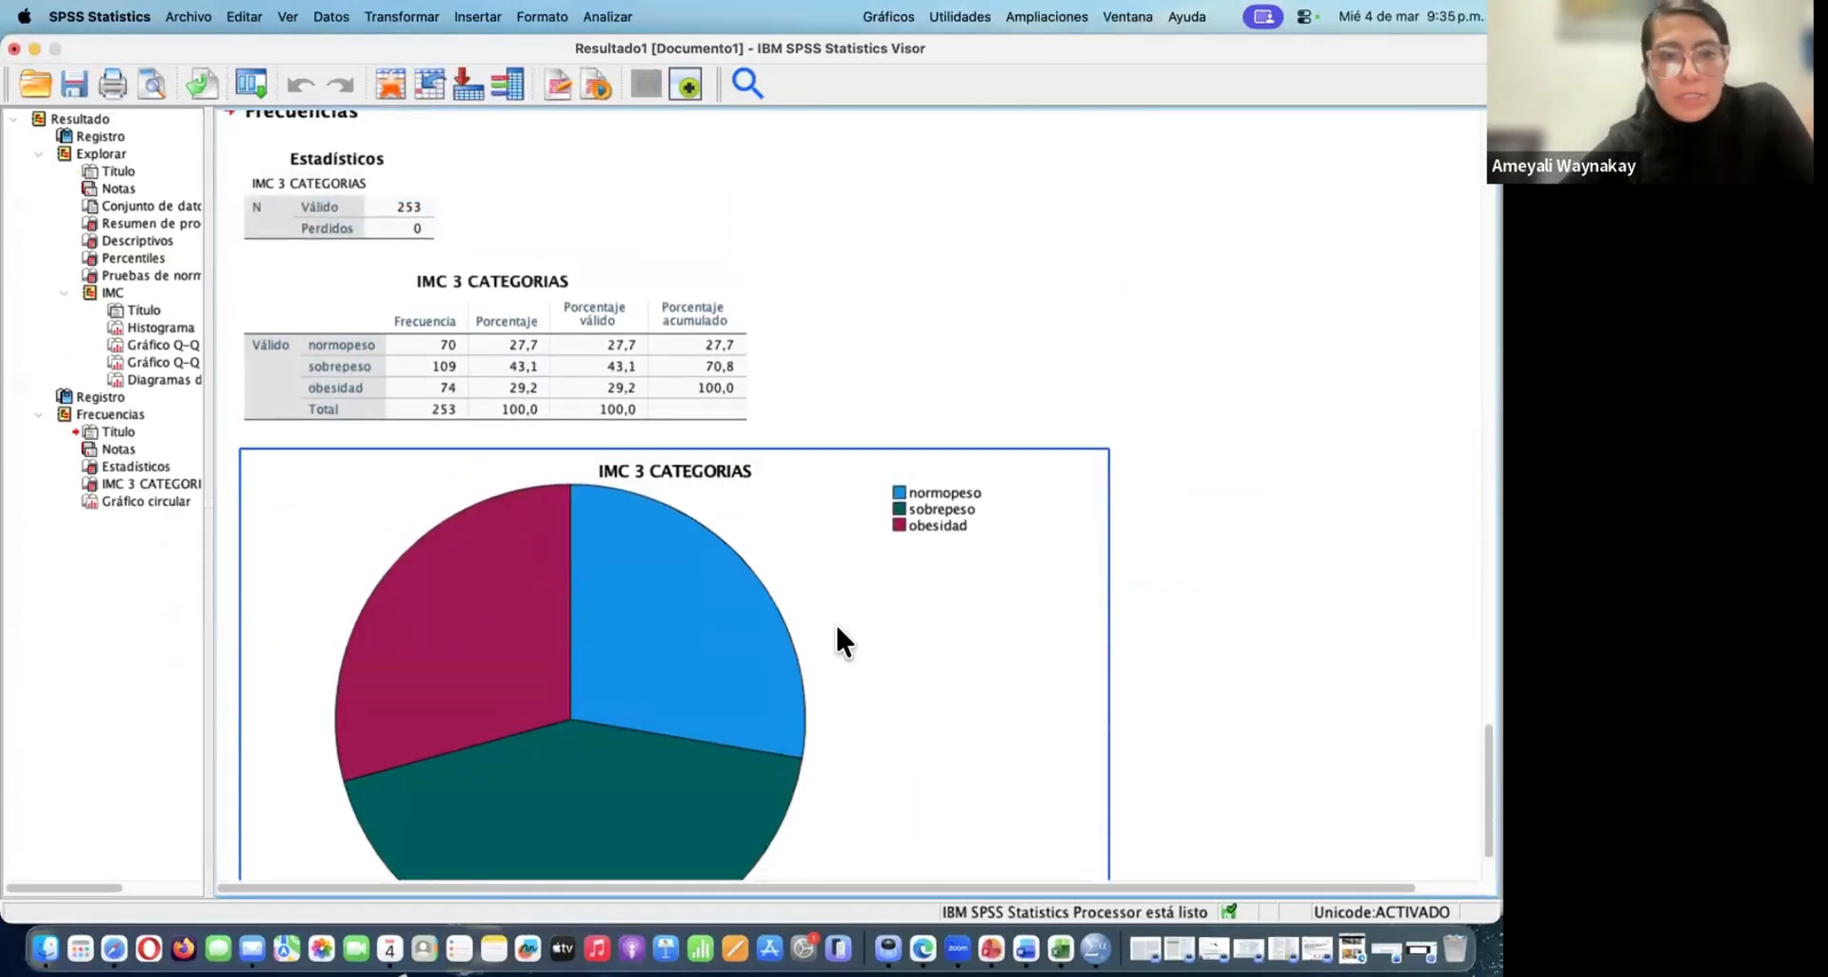
left_click(364, 345)
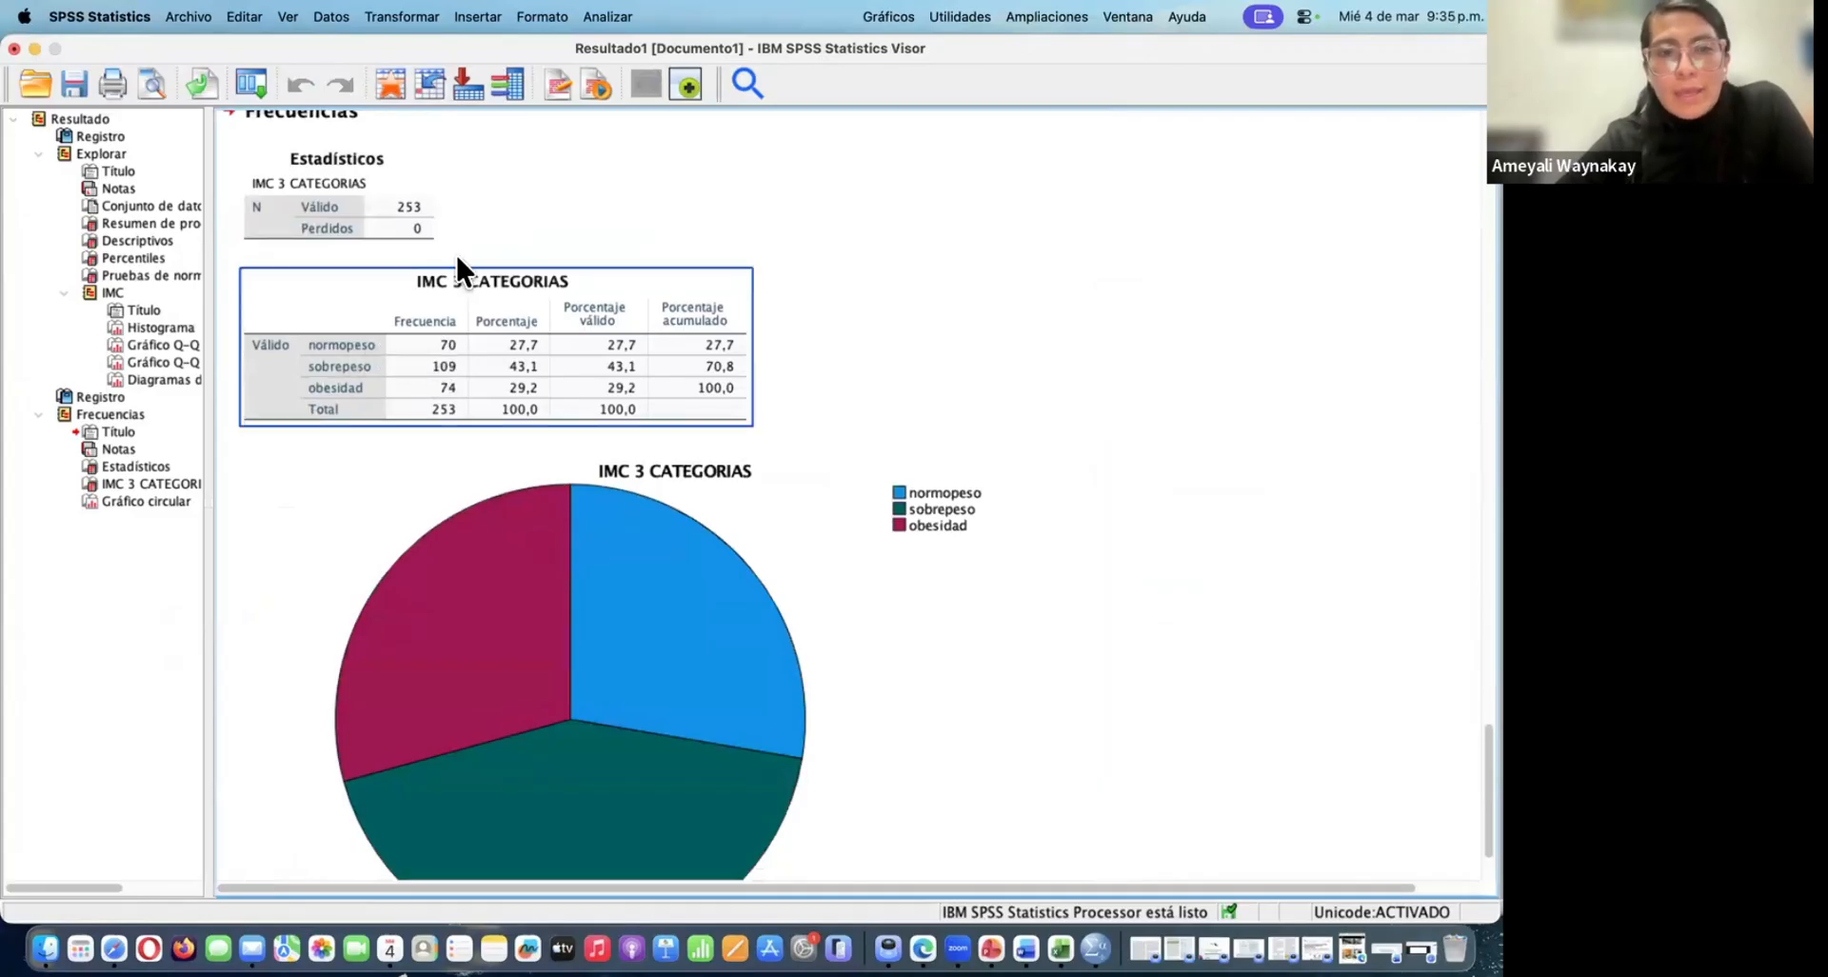
scroll(453, 249, "up", 1)
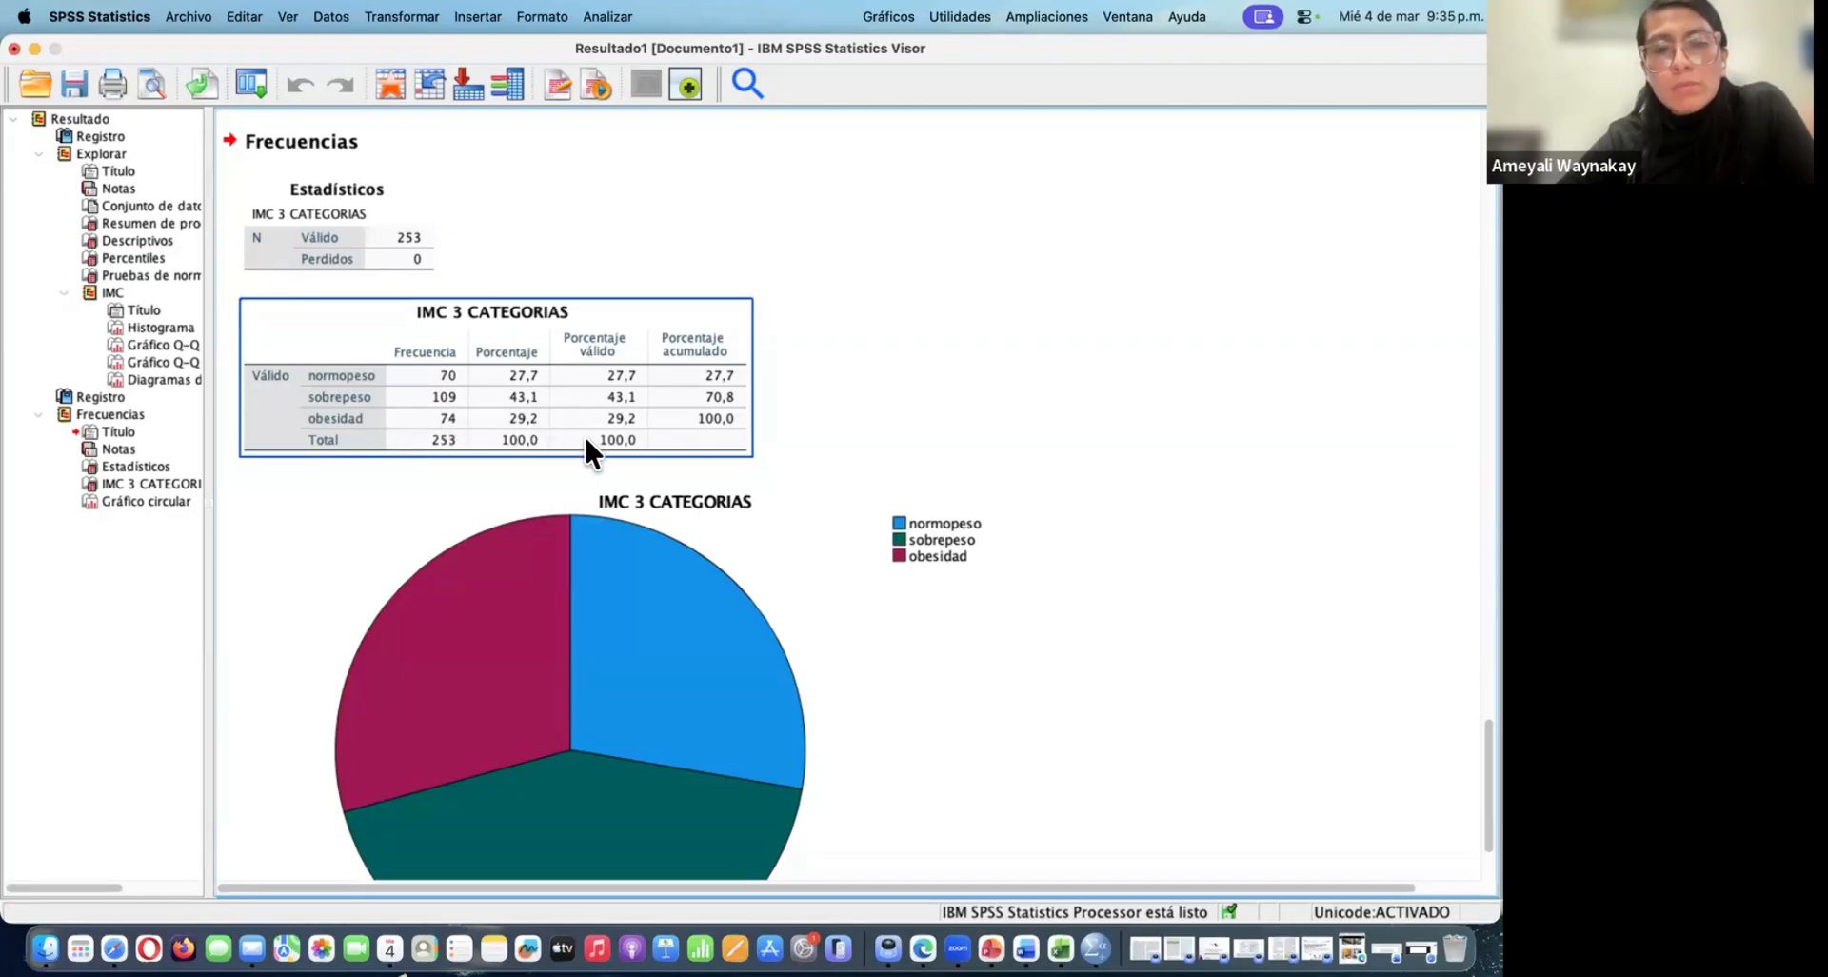
left_click(610, 470)
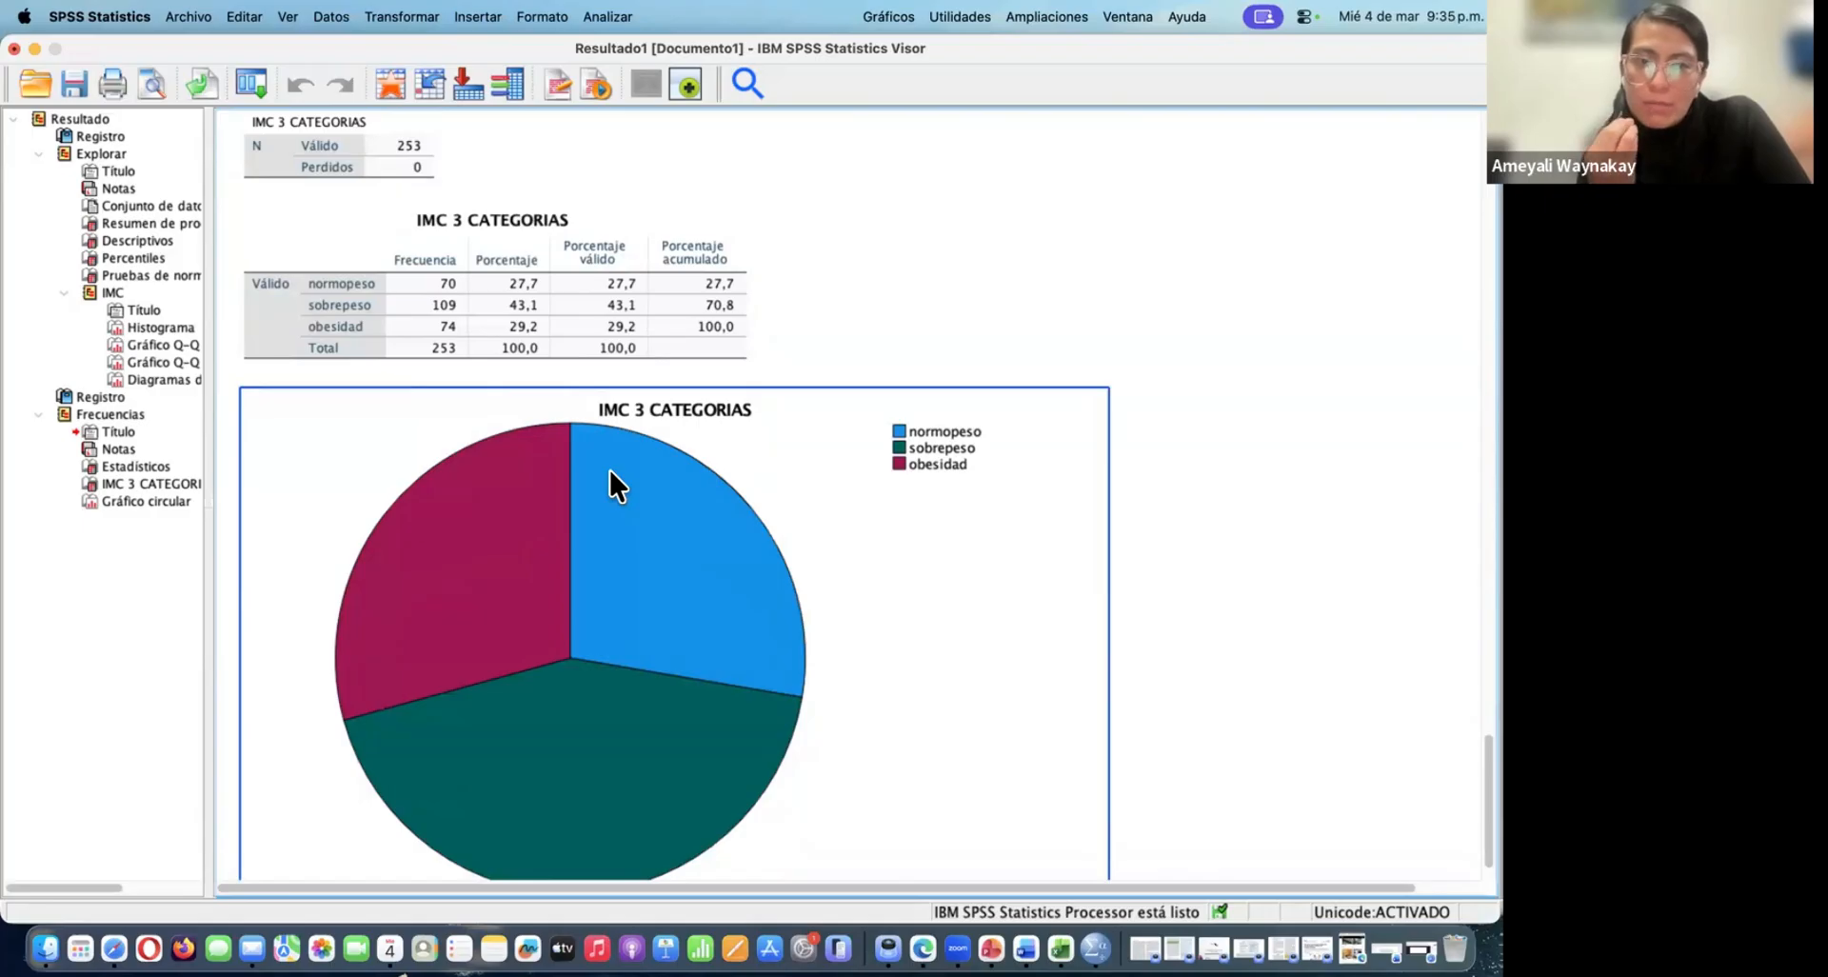
scroll(685, 432, "down", 3)
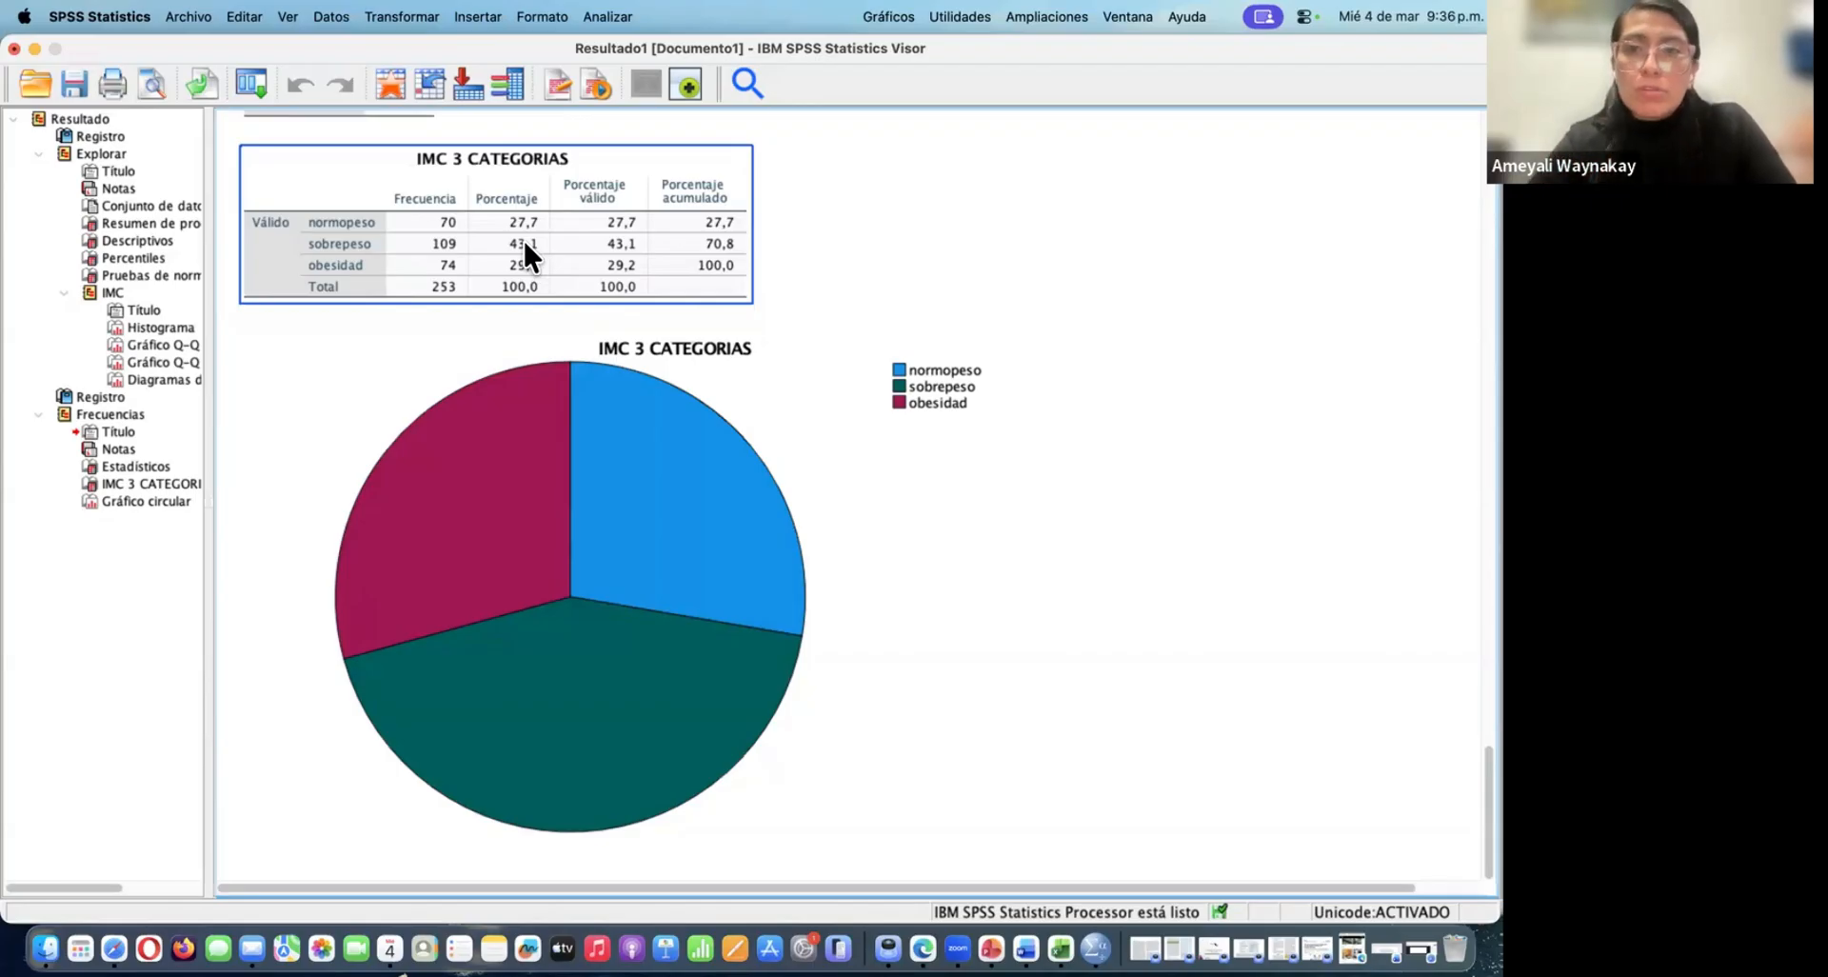
left_click(981, 229)
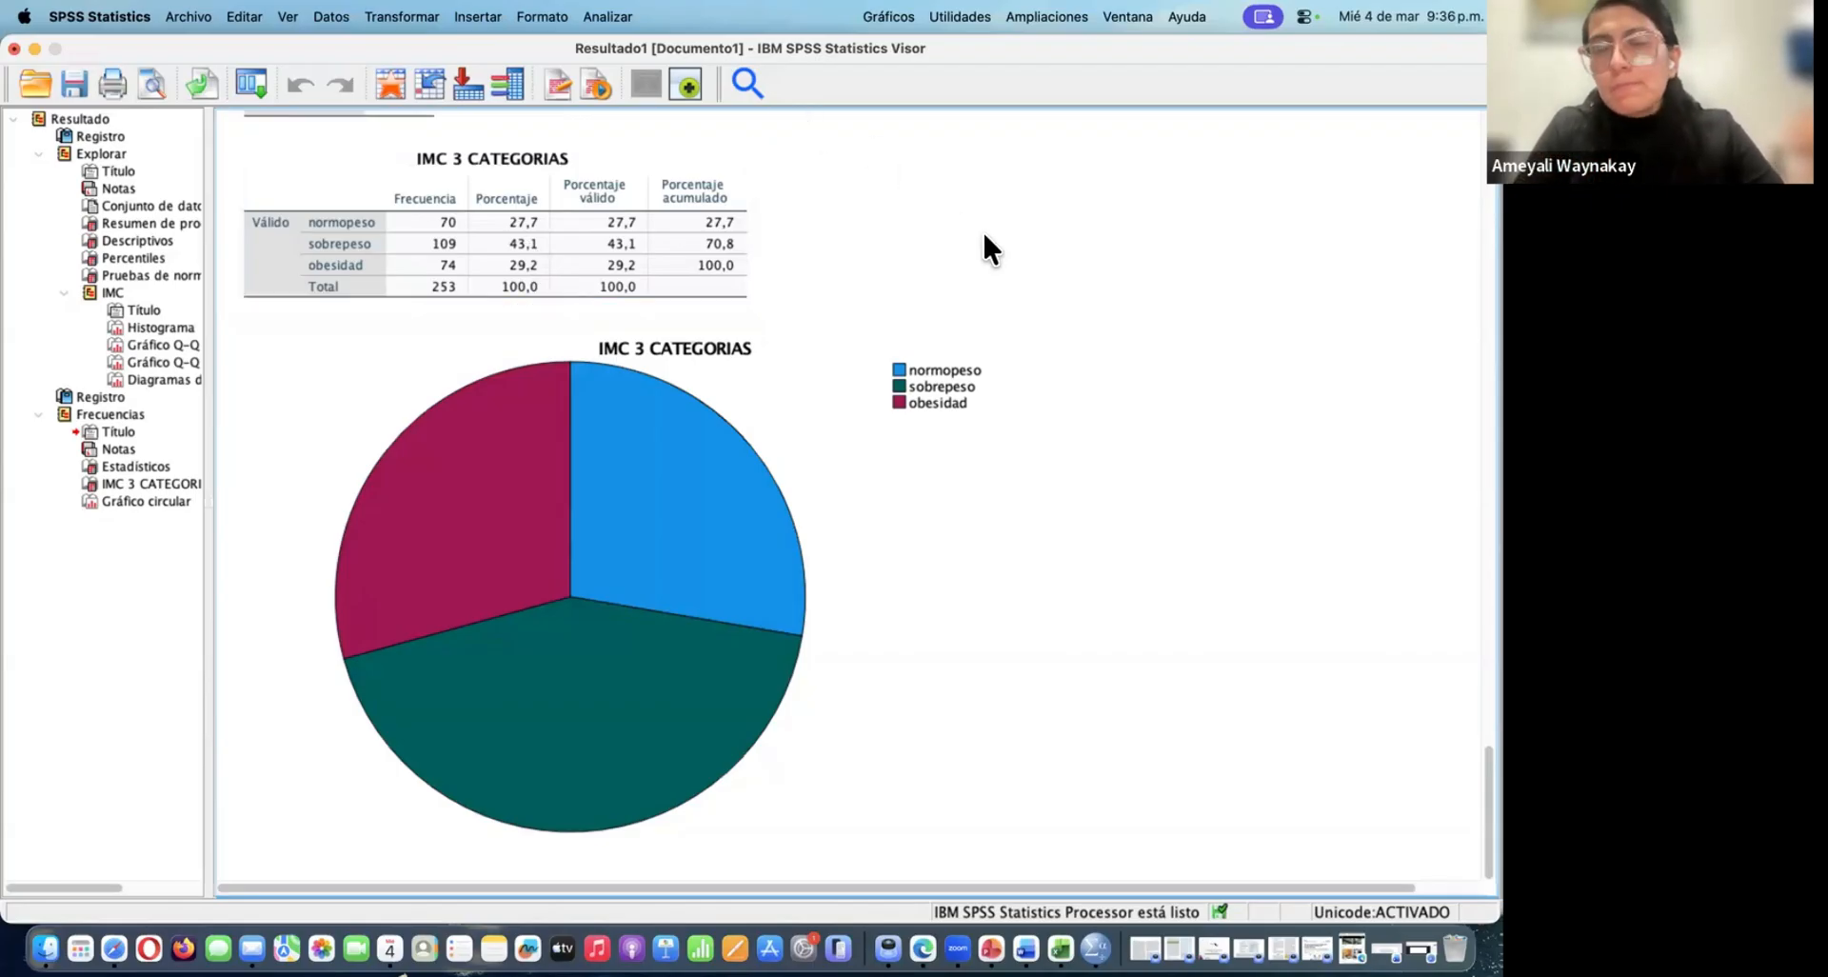
scroll(1022, 264, "up", 2)
scroll(1023, 266, "down", 1)
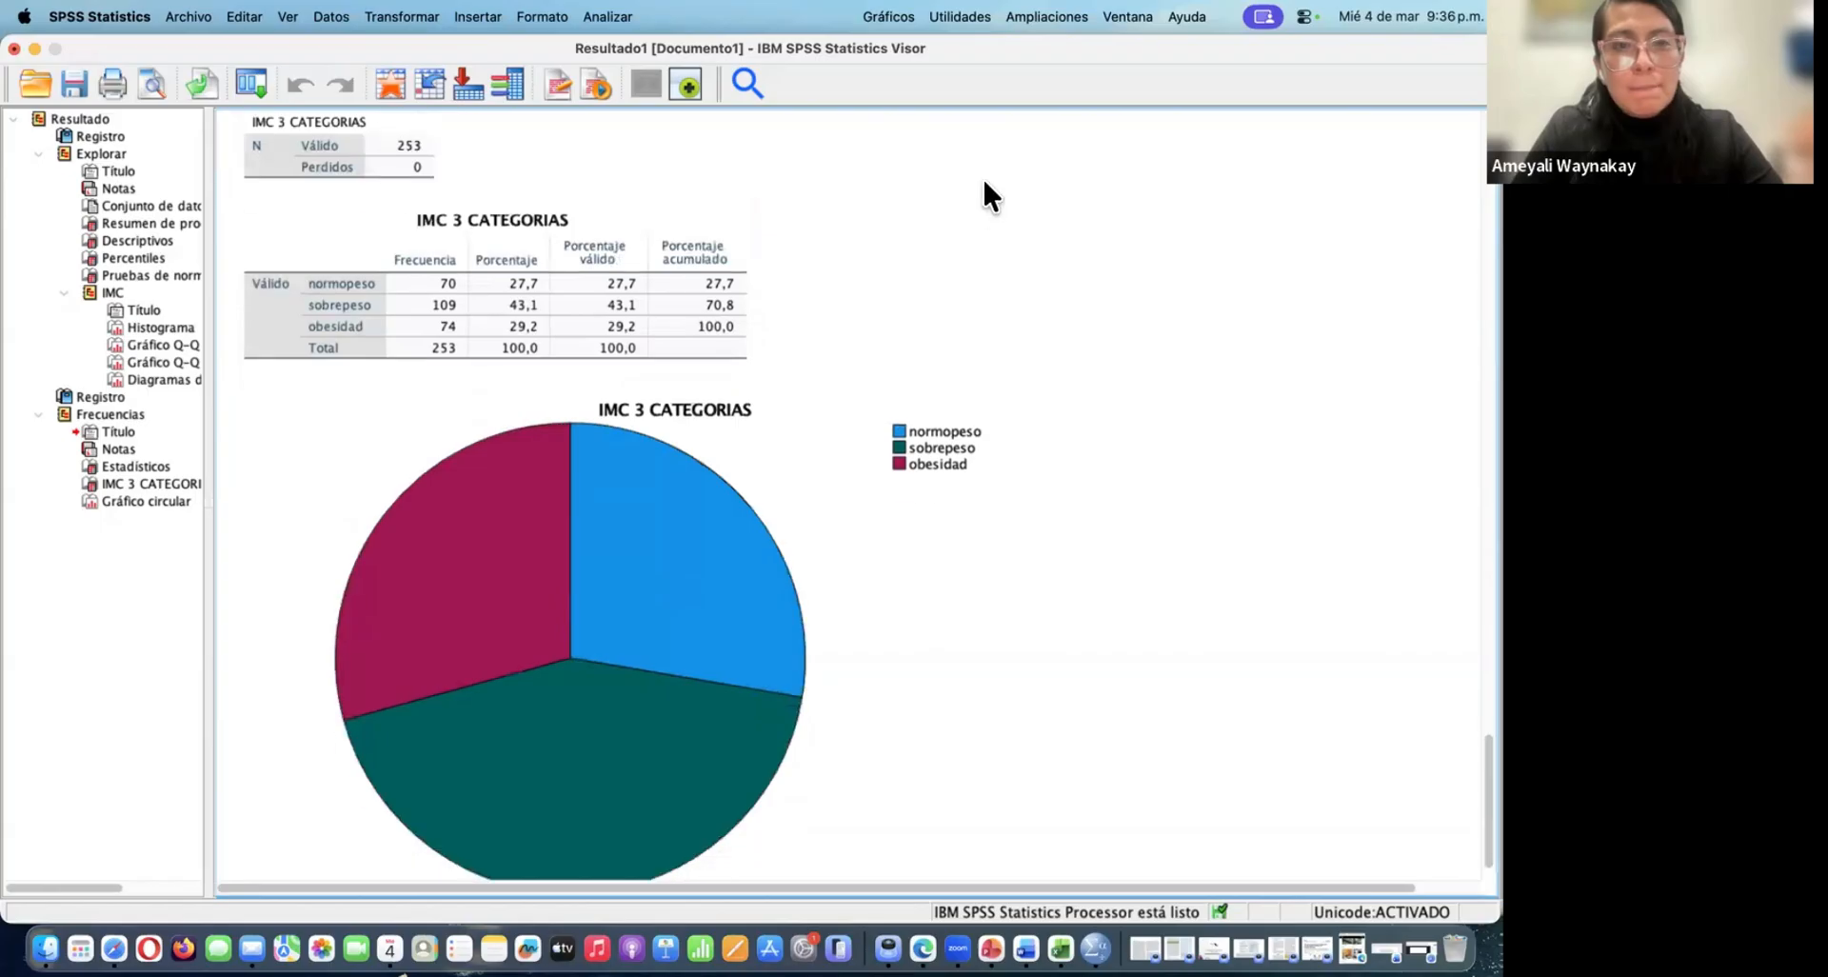
left_click(629, 350)
left_click(873, 278)
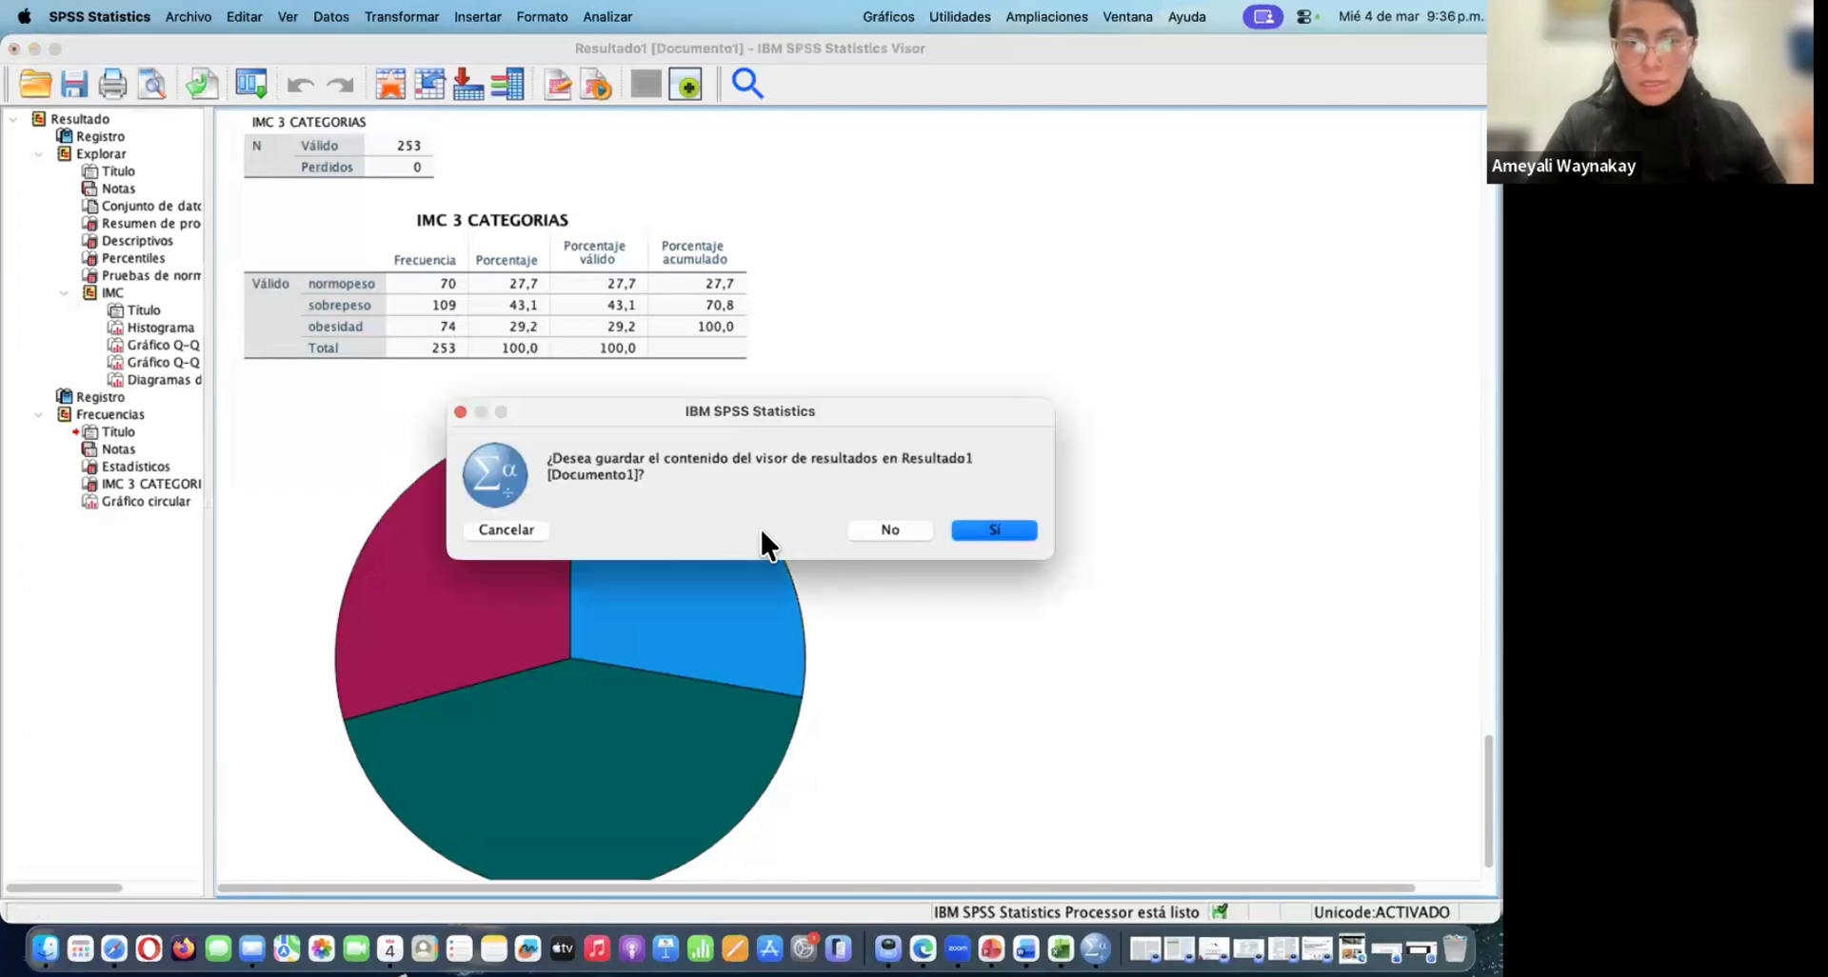
left_click(461, 410)
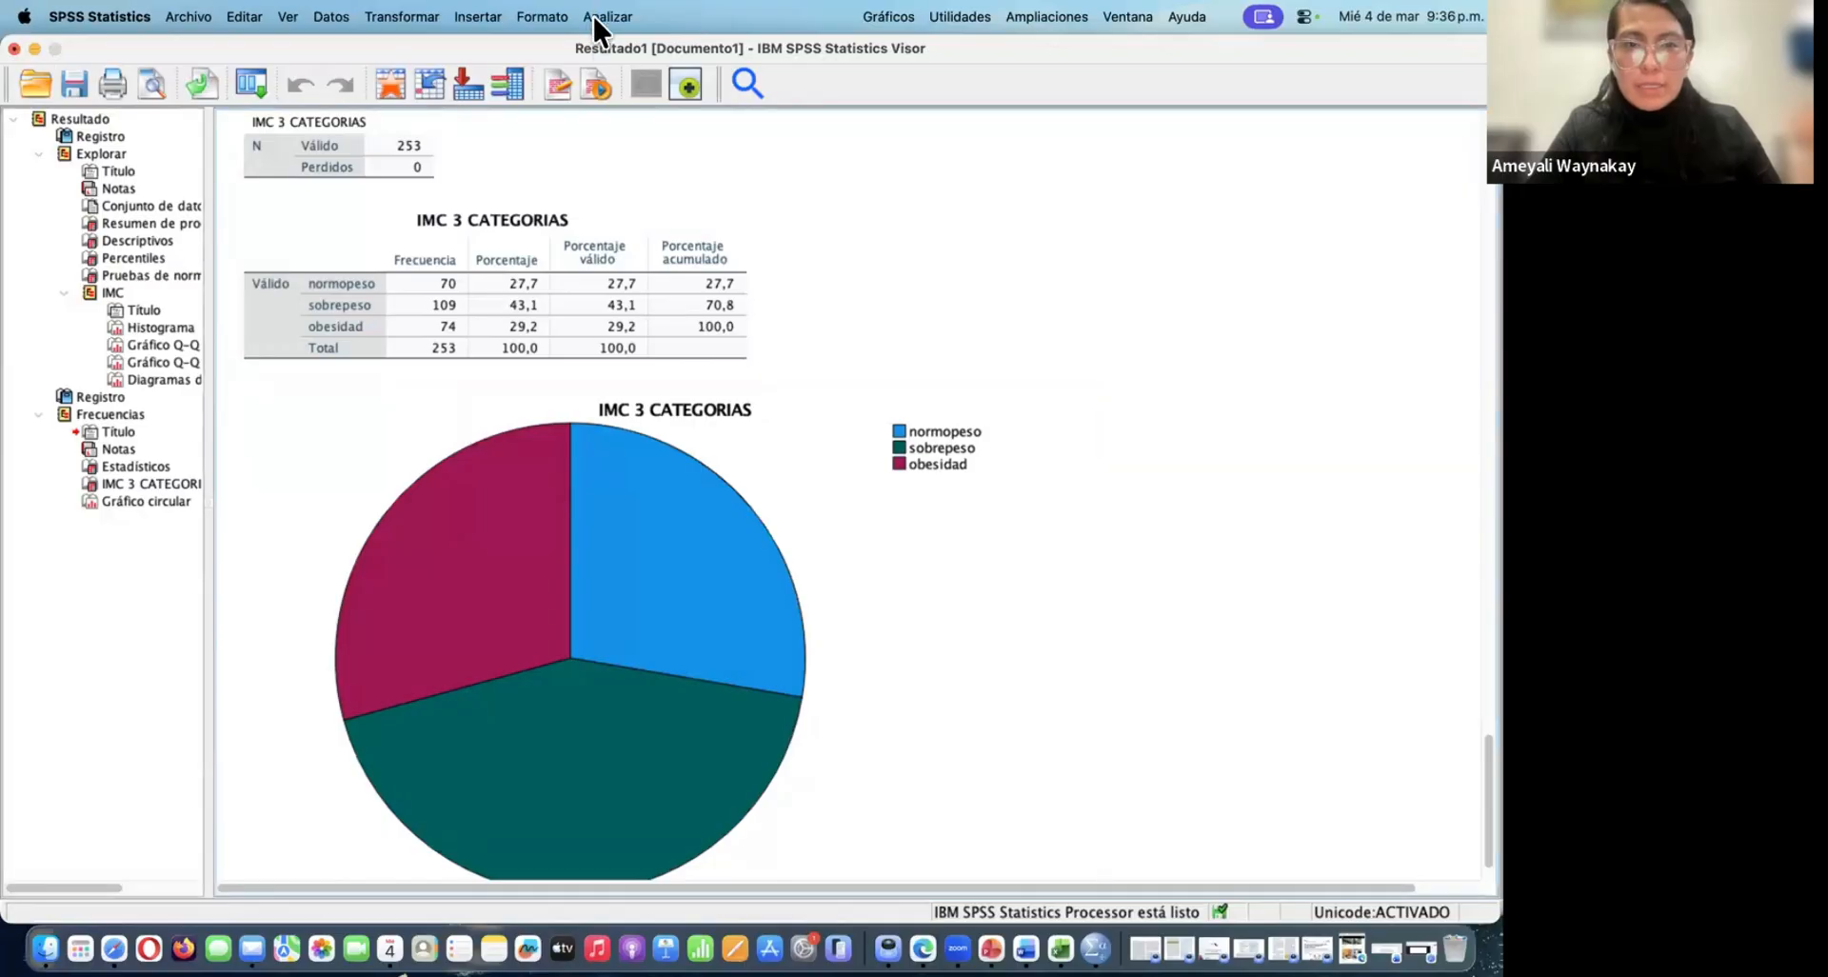